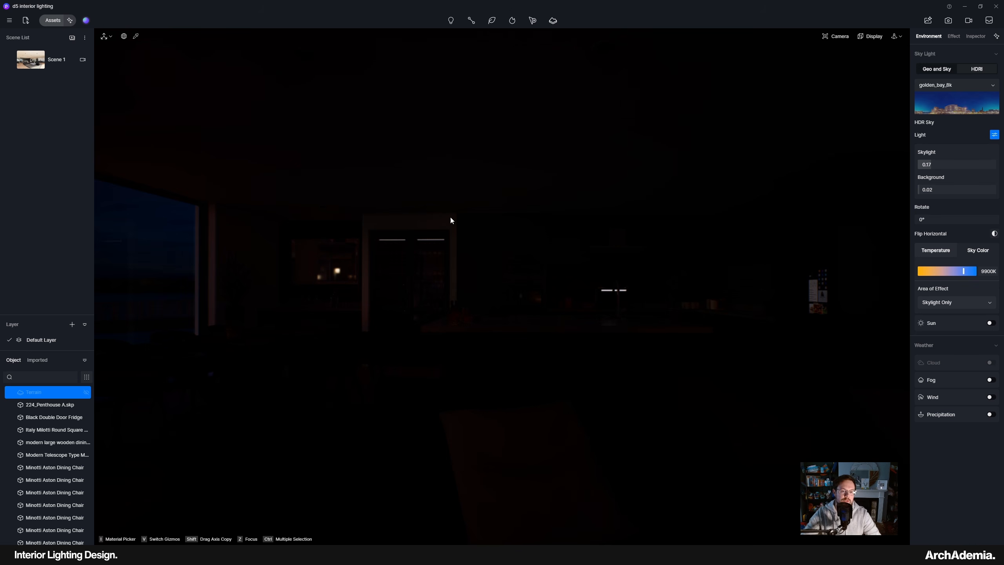
Update Scene 1 so that it stores the current dark night-time view
{"action": "left_click", "coordinate": [11, 60]}
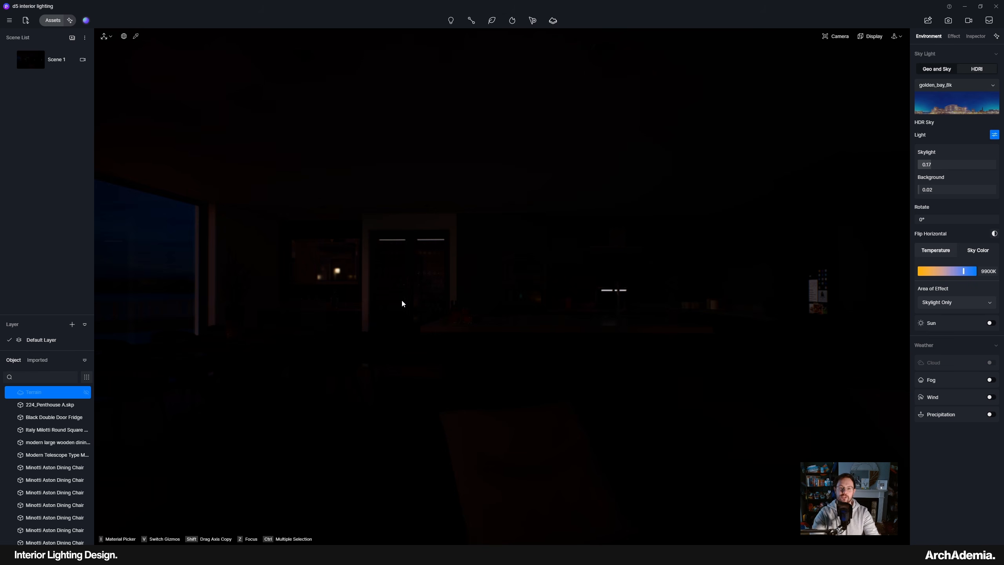
{"action": "middle_click_drag", "start_coordinate": [435, 252], "coordinate": [393, 260]}
{"action": "middle_click_drag", "start_coordinate": [353, 308], "coordinate": [508, 286]}
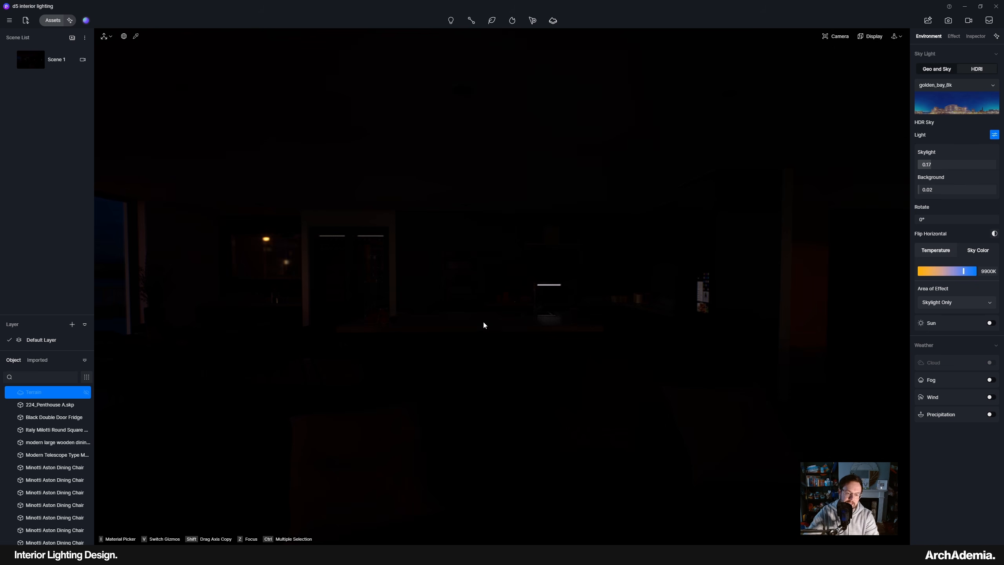
{"action": "middle_click_drag", "start_coordinate": [484, 322], "coordinate": [483, 322]}
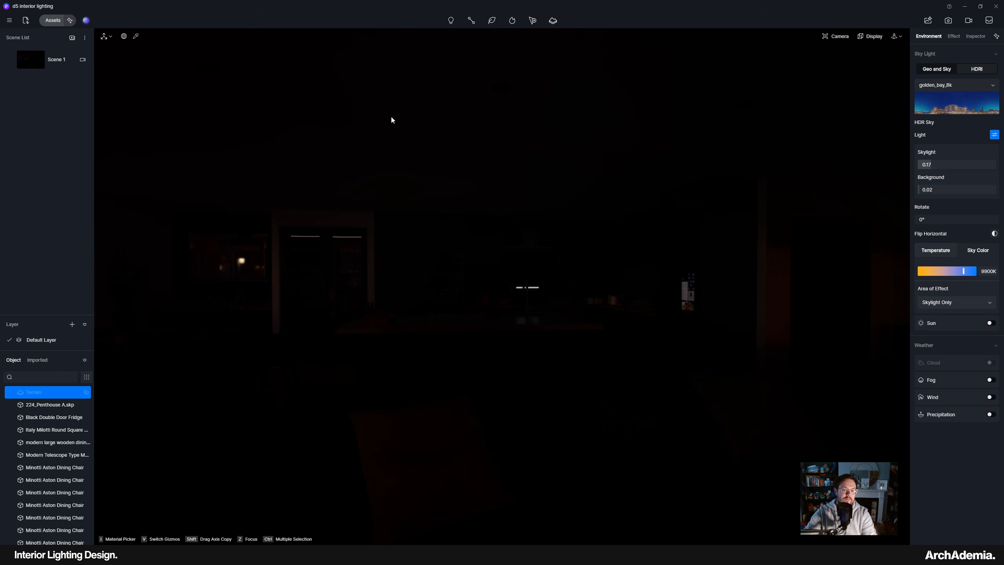
Pick the ceiling downlight material, turn on its emission and set the emissive intensity to 50
{"action": "middle_click_drag", "start_coordinate": [486, 97], "coordinate": [431, 236]}
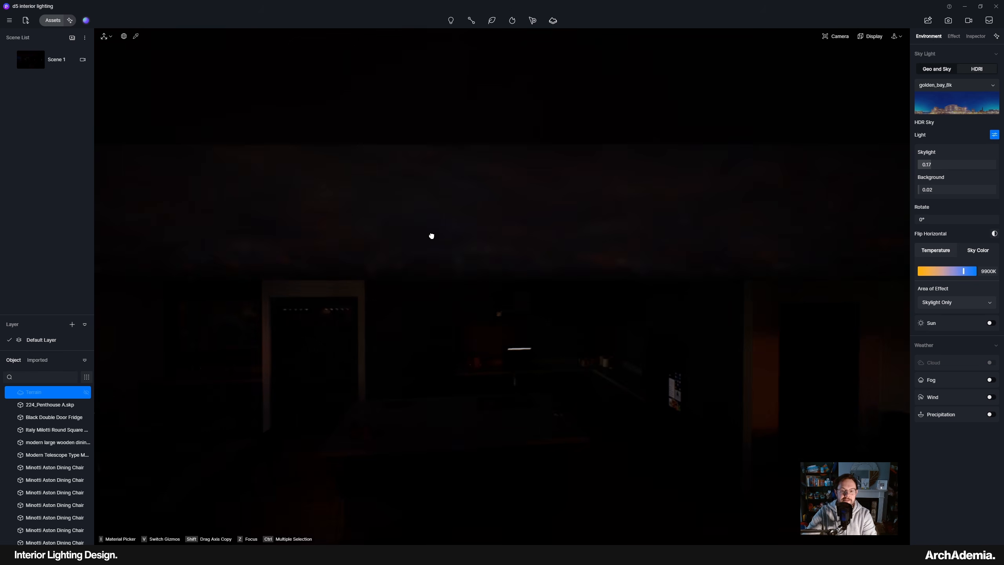
{"action": "middle_click_drag", "start_coordinate": [393, 130], "coordinate": [423, 90]}
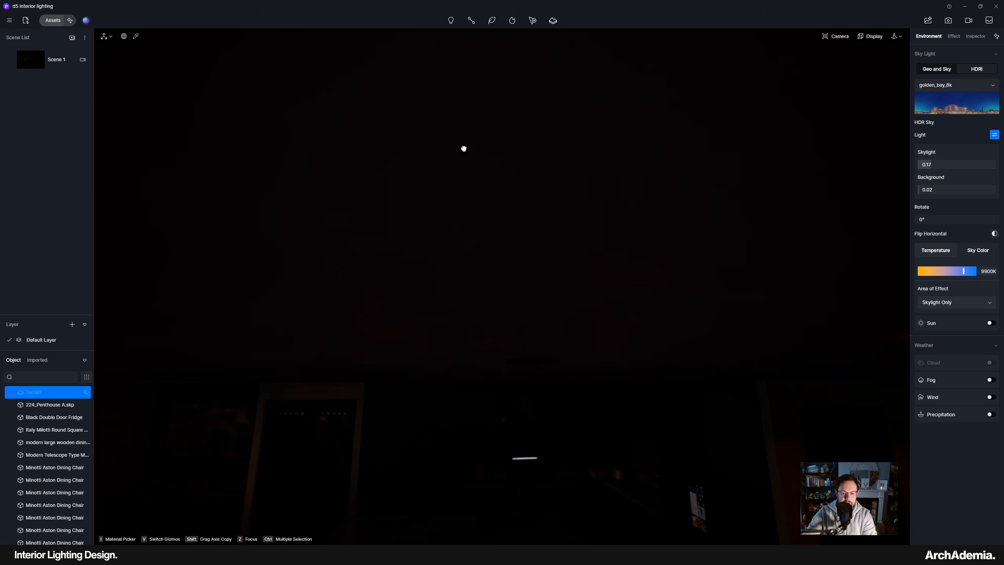
{"action": "left_click", "coordinate": [135, 37]}
{"action": "left_click", "coordinate": [511, 312]}
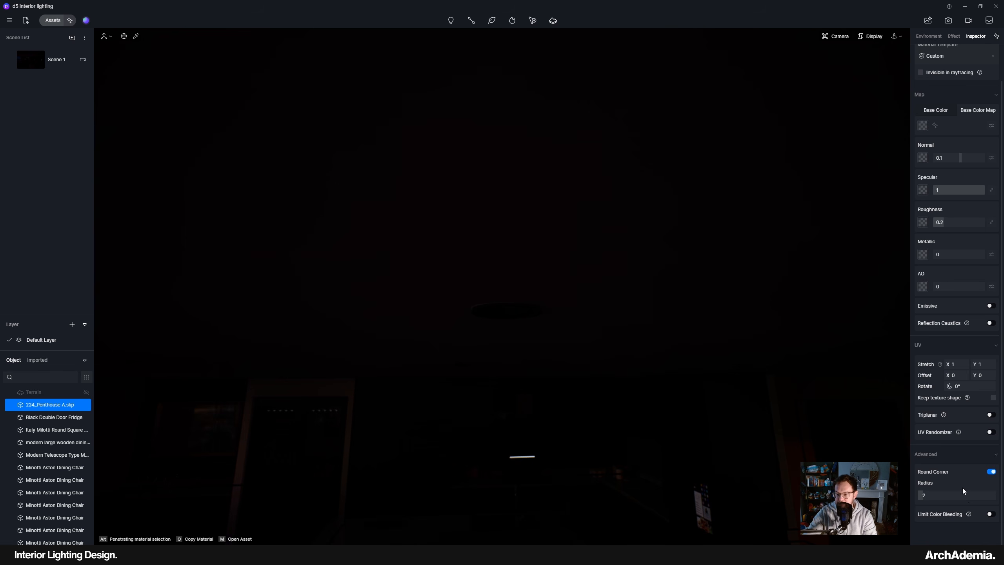
{"action": "left_click", "coordinate": [990, 345]}
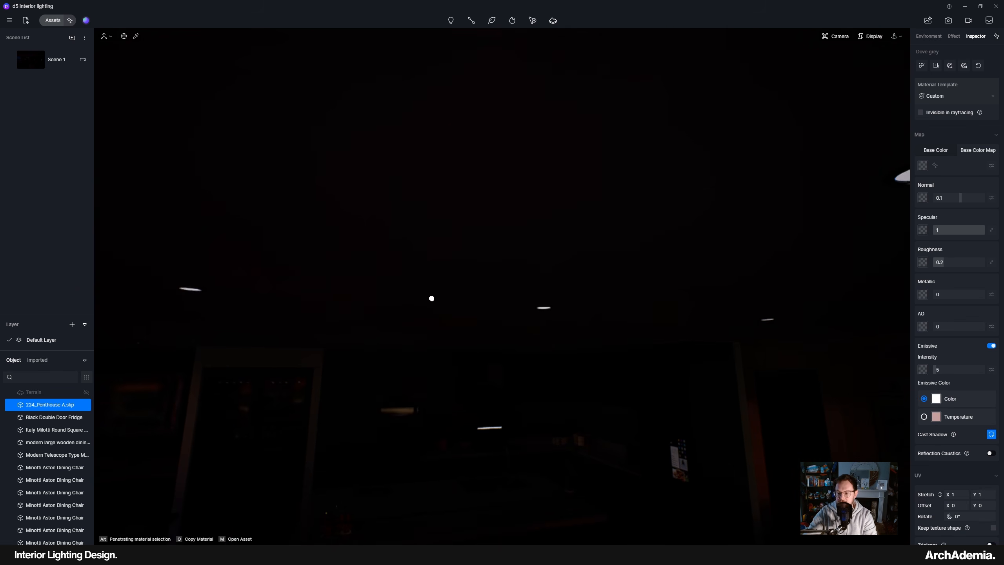
{"action": "left_click", "coordinate": [959, 369]}
{"action": "type", "text": "50"}
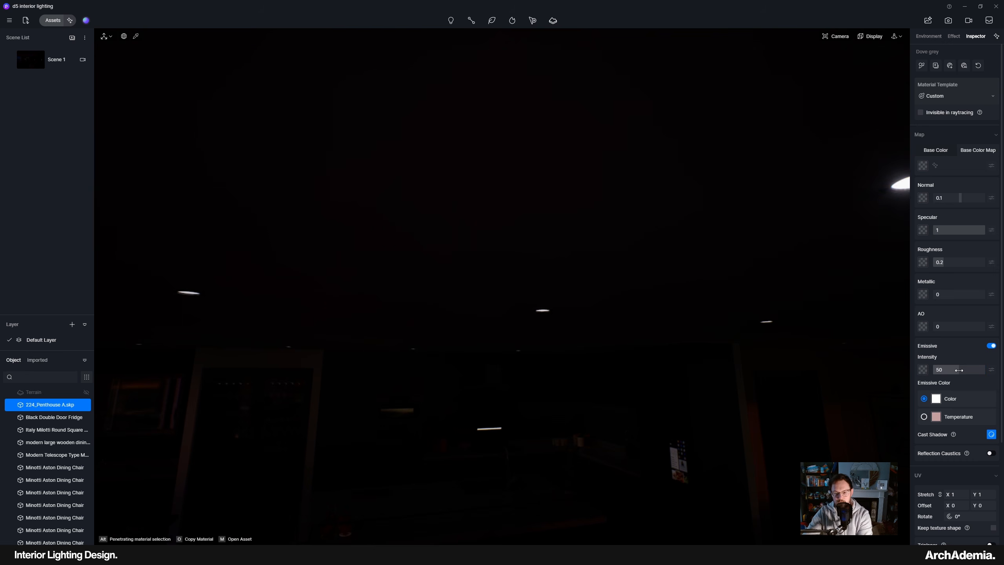
{"action": "key", "text": "Return"}
Set the downlight material's emissive intensity to 500
{"action": "middle_click_drag", "start_coordinate": [556, 459], "coordinate": [498, 383]}
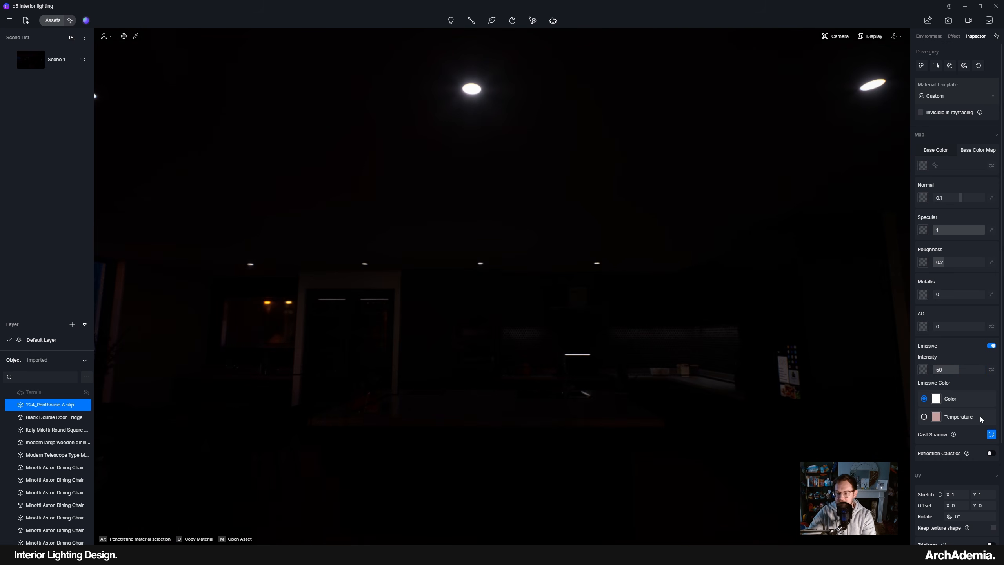
{"action": "left_click", "coordinate": [955, 372]}
{"action": "type", "text": "500"}
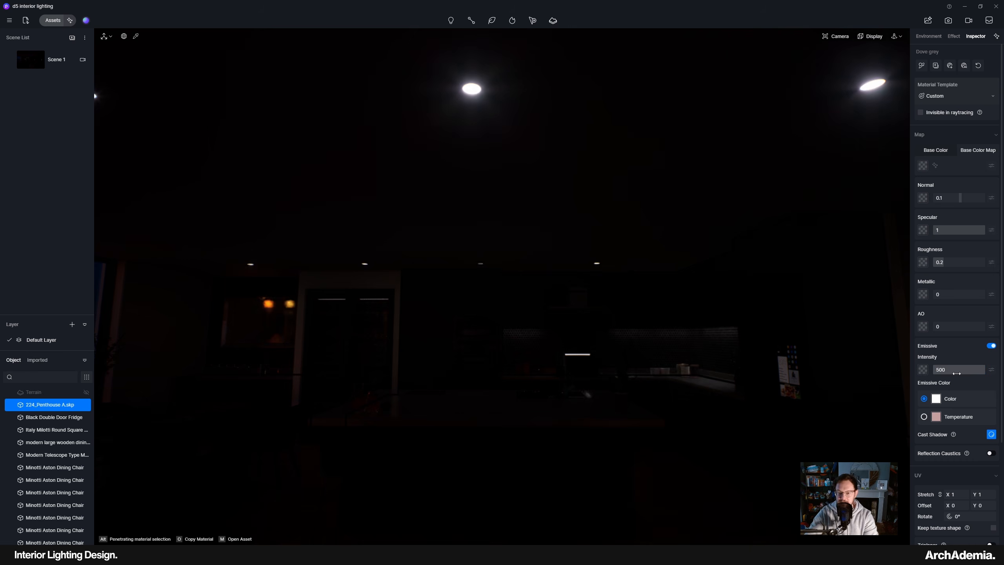
{"action": "key", "text": "Return"}
Examine the under-cabinet strip lighting on the kitchen's hexagonal tile splashback up close
{"action": "middle_click_drag", "start_coordinate": [540, 375], "coordinate": [559, 368]}
{"action": "scroll", "coordinate": [559, 367], "scroll_direction": "up", "scroll_amount": 5}
{"action": "scroll", "coordinate": [542, 296], "scroll_direction": "up", "scroll_amount": 10}
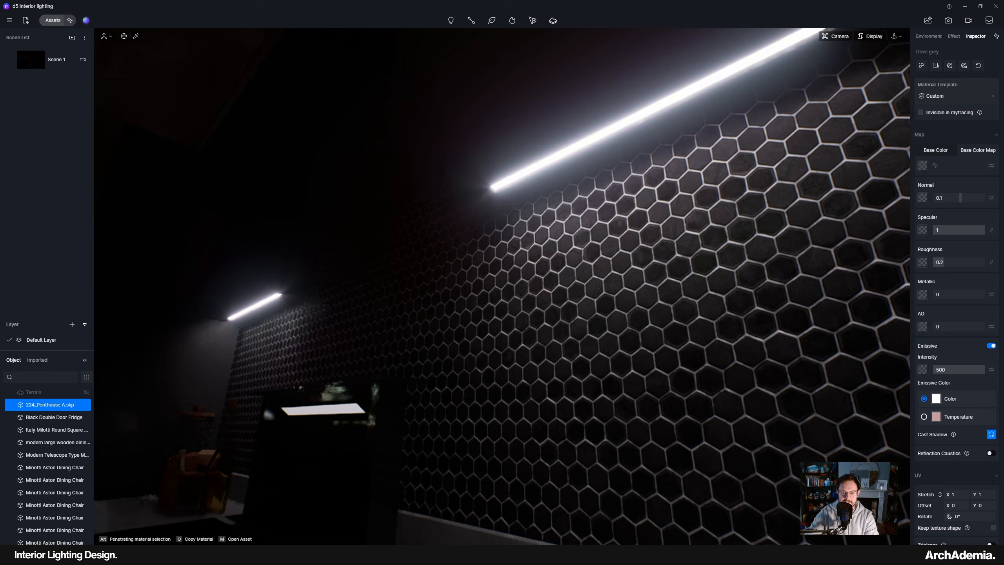
{"action": "middle_click_drag", "start_coordinate": [541, 297], "coordinate": [568, 285]}
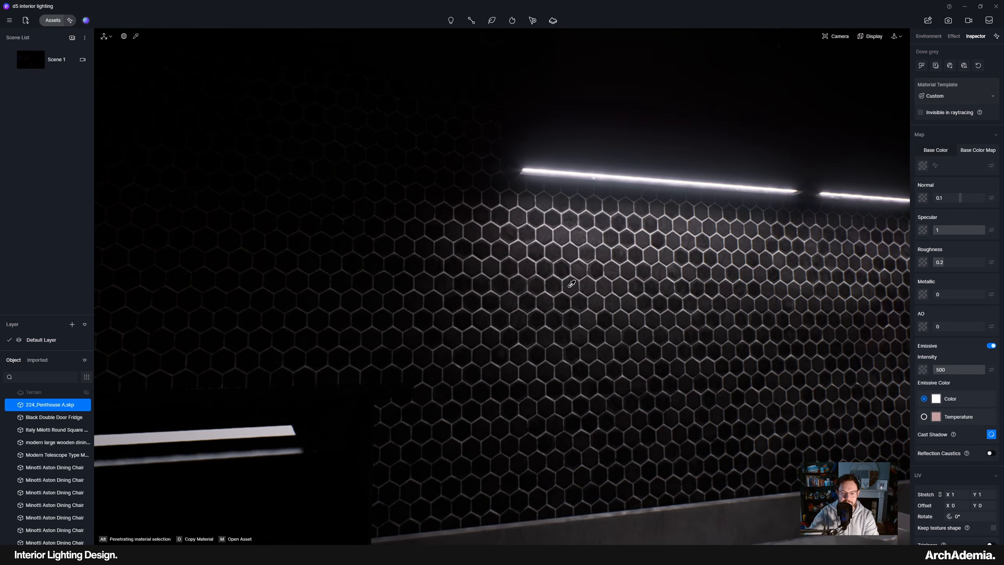
{"action": "scroll", "coordinate": [533, 287], "scroll_direction": "down", "scroll_amount": 10}
{"action": "scroll", "coordinate": [533, 432], "scroll_direction": "down", "scroll_amount": 3}
{"action": "mouse_move", "coordinate": [593, 419]}
{"action": "middle_mouse_down"}
{"action": "mouse_move", "coordinate": [534, 432]}
{"action": "mouse_move", "coordinate": [596, 406]}
{"action": "middle_mouse_up"}
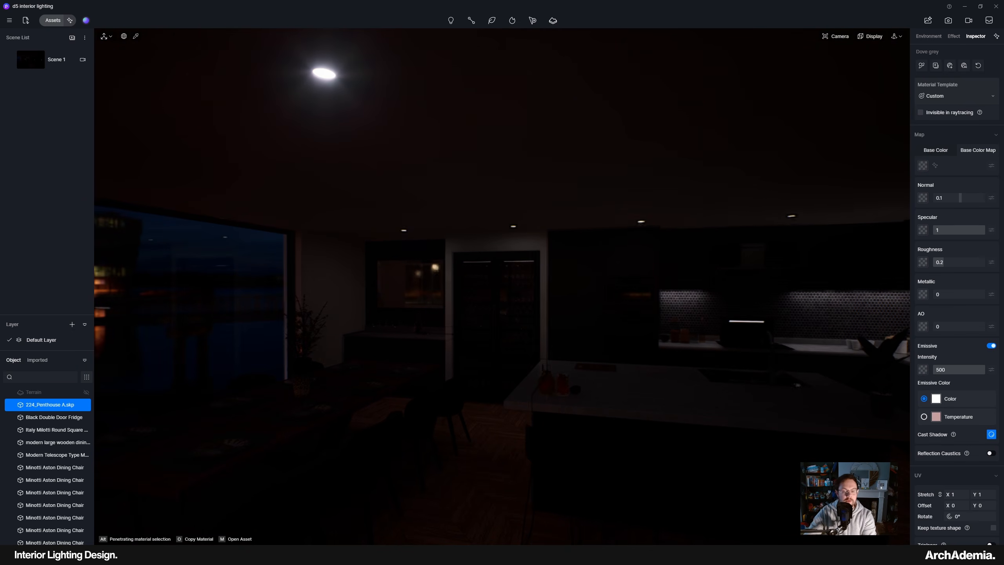
Place a spotlight on the glowing ceiling downlight nearest the camera, between the dining table and the sofa
{"action": "middle_click_drag", "start_coordinate": [351, 149], "coordinate": [306, 172]}
{"action": "mouse_move", "coordinate": [455, 22]}
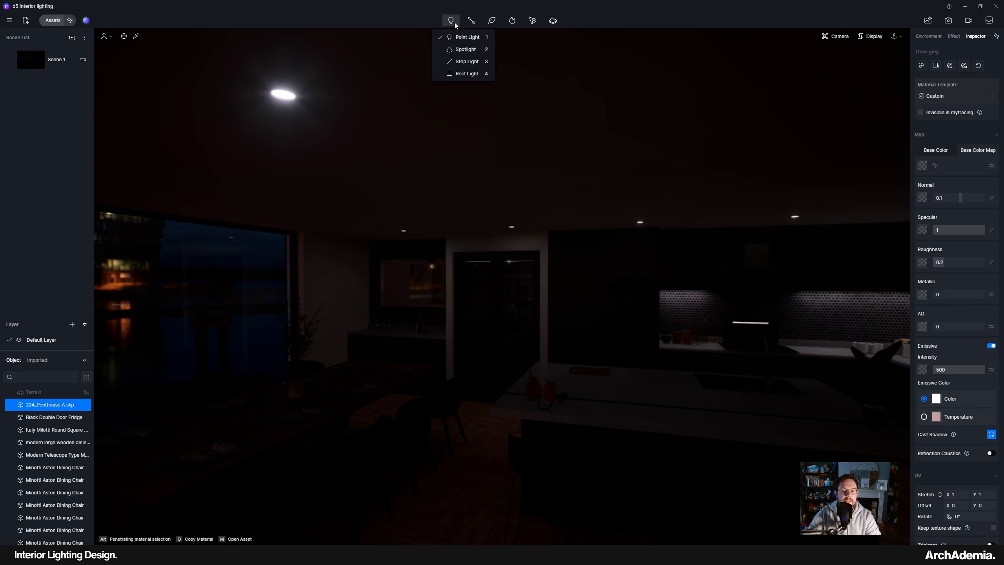
{"action": "left_click", "coordinate": [462, 53]}
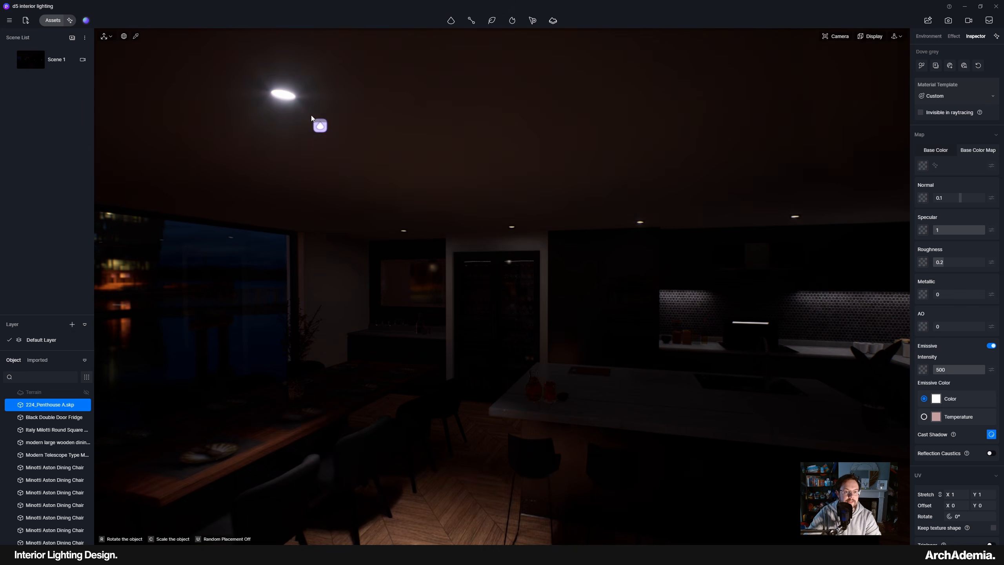
{"action": "left_click", "coordinate": [286, 94]}
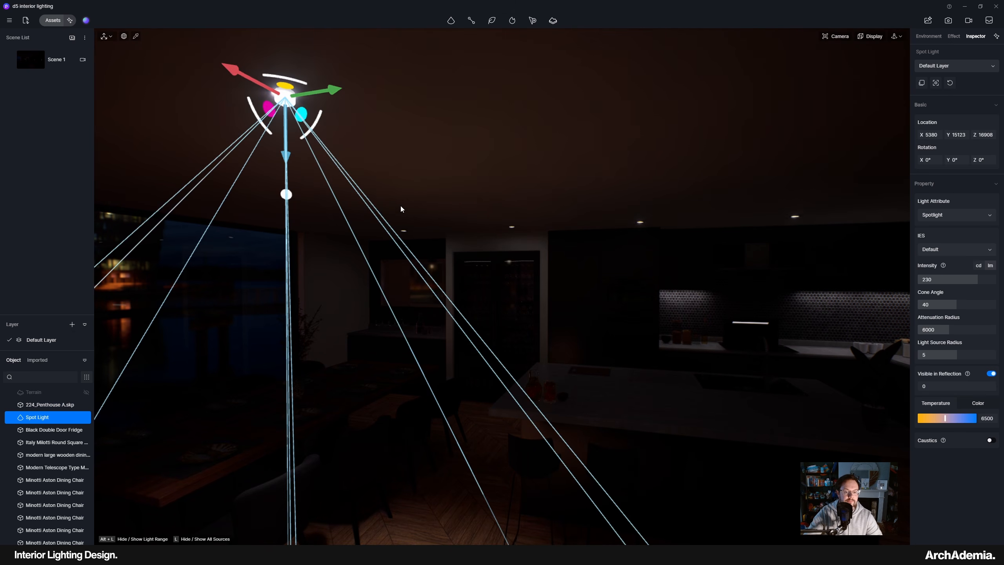
Switch the viewport to wireframe display and view the apartment from above, showing the downlight positions through the roof
{"action": "scroll", "coordinate": [400, 204], "scroll_direction": "down", "scroll_amount": 6}
{"action": "middle_click_drag", "start_coordinate": [417, 242], "coordinate": [509, 141]}
{"action": "scroll", "coordinate": [510, 141], "scroll_direction": "down", "scroll_amount": 4}
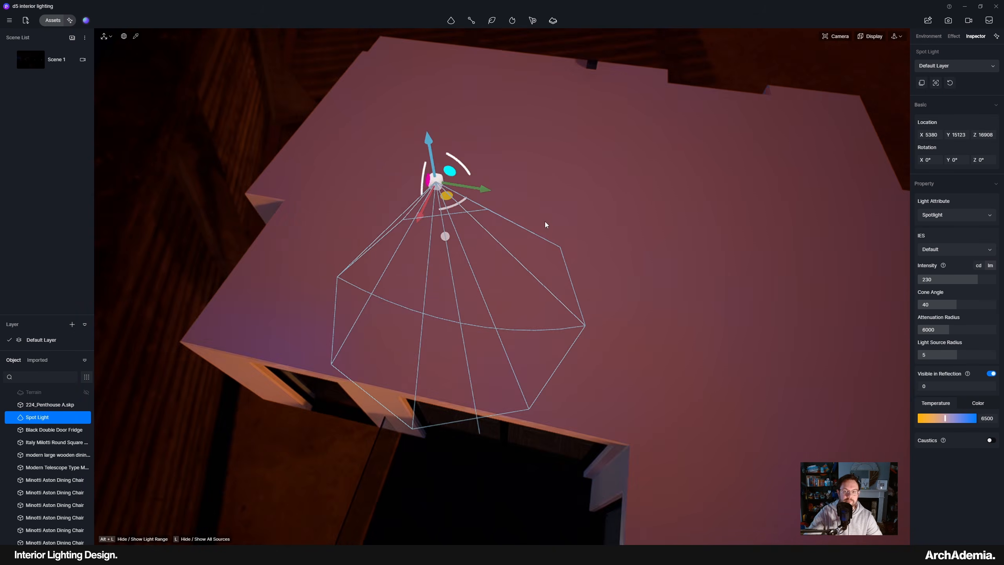
{"action": "middle_click_drag", "start_coordinate": [544, 222], "coordinate": [550, 158]}
{"action": "left_click", "coordinate": [864, 37]}
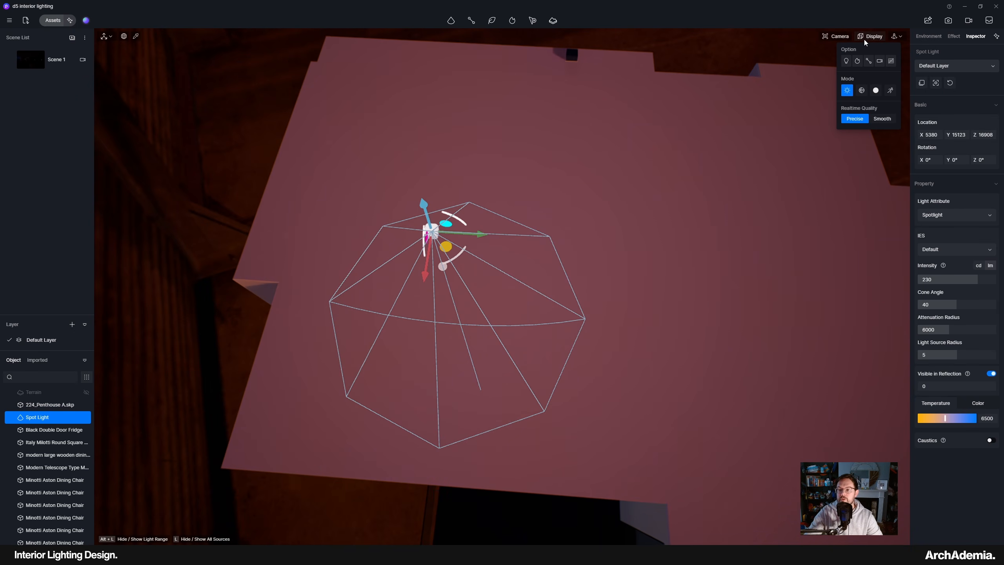
{"action": "left_click", "coordinate": [862, 91]}
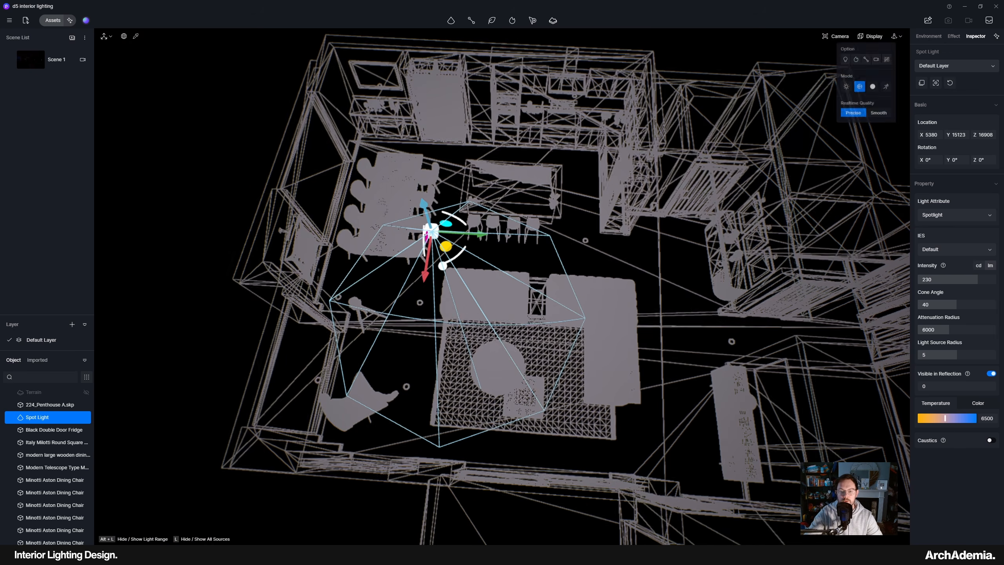
{"action": "middle_click_drag", "start_coordinate": [502, 205], "coordinate": [496, 264]}
{"action": "scroll", "coordinate": [496, 264], "scroll_direction": "down", "scroll_amount": 1}
{"action": "middle_click_drag", "start_coordinate": [542, 297], "coordinate": [553, 336]}
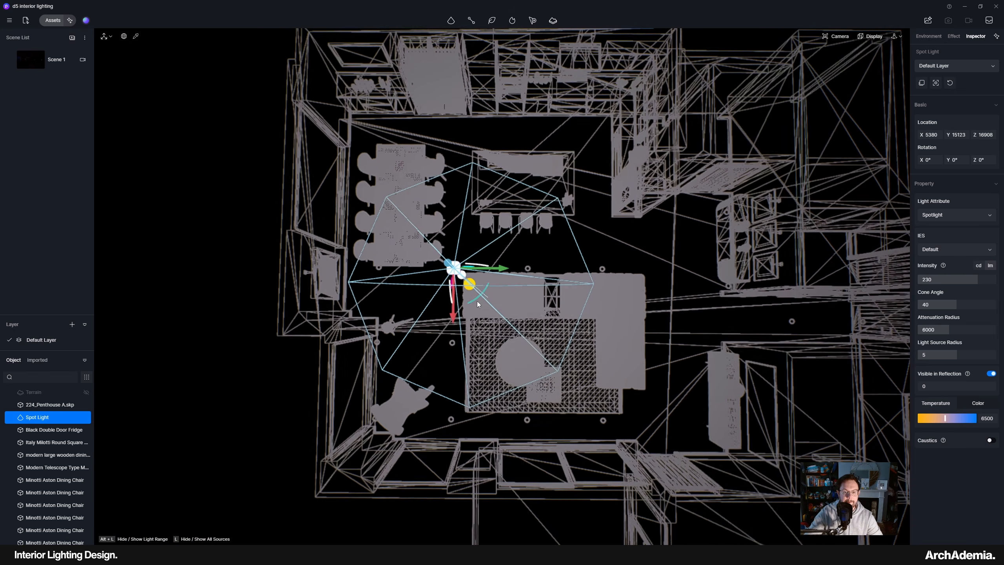
Copy the spotlight twice along its row onto the next two downlights behind the sofa
{"action": "scroll", "coordinate": [476, 301], "scroll_direction": "up", "scroll_amount": 3}
{"action": "left_click_drag", "start_coordinate": [487, 265], "coordinate": [598, 253]}
{"action": "middle_click_drag", "start_coordinate": [648, 339], "coordinate": [379, 311]}
{"action": "left_click_drag", "start_coordinate": [446, 273], "coordinate": [555, 282], "text": "shift"}
{"action": "scroll", "coordinate": [629, 307], "scroll_direction": "down", "scroll_amount": 2}
{"action": "middle_click_drag", "start_coordinate": [629, 306], "coordinate": [492, 312]}
Copy the spotlight onto the three downlights in the column beside the sofa area, near the console
{"action": "scroll", "coordinate": [427, 300], "scroll_direction": "up", "scroll_amount": 3}
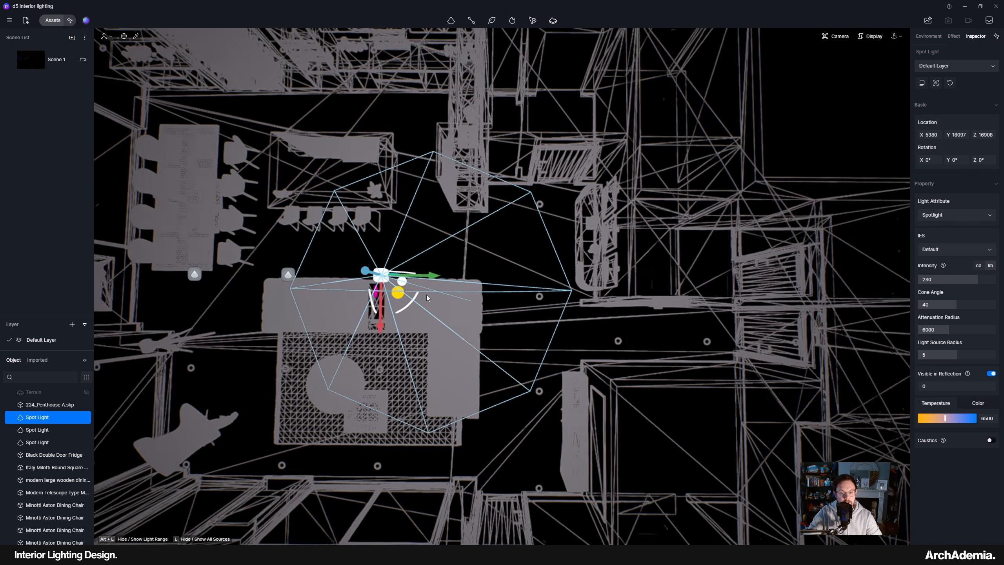
{"action": "left_click_drag", "start_coordinate": [392, 290], "coordinate": [576, 316], "text": "shift"}
{"action": "middle_click_drag", "start_coordinate": [645, 331], "coordinate": [468, 345]}
{"action": "left_click_drag", "start_coordinate": [474, 268], "coordinate": [478, 159], "text": "shift"}
{"action": "middle_click_drag", "start_coordinate": [499, 244], "coordinate": [506, 206]}
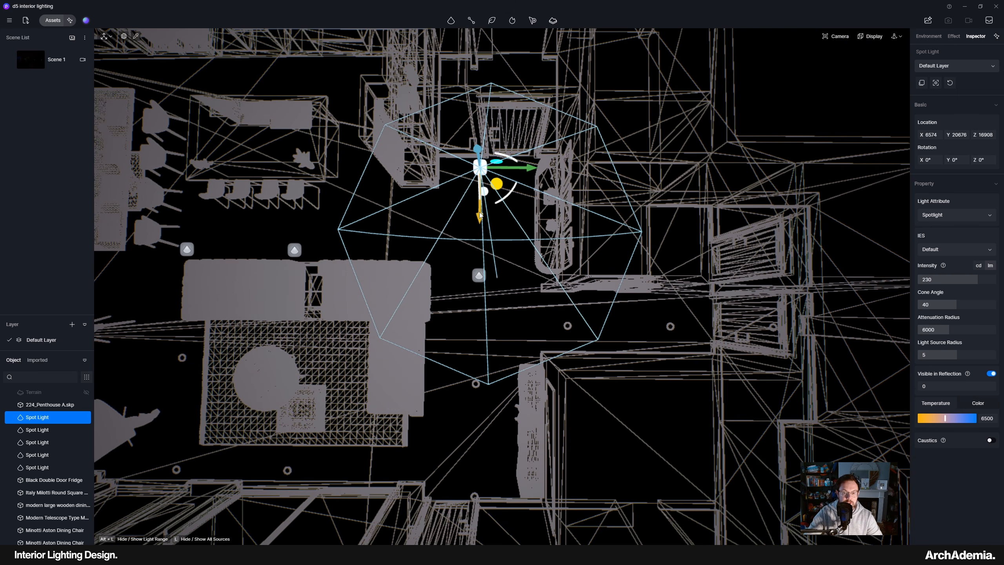
{"action": "left_click_drag", "start_coordinate": [480, 210], "coordinate": [494, 438], "text": "shift"}
{"action": "middle_click_drag", "start_coordinate": [497, 435], "coordinate": [444, 434]}
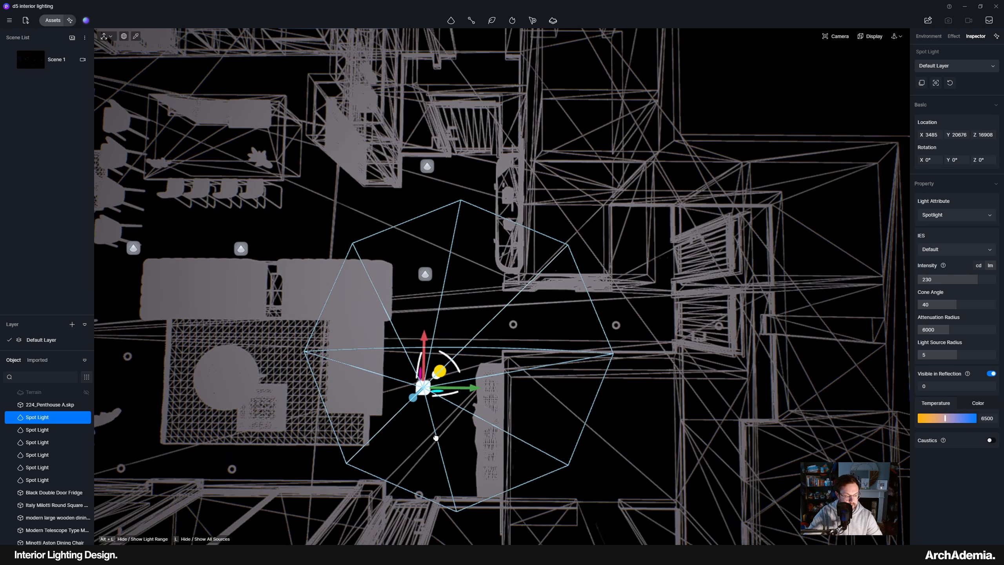
Copy the spotlight onto the first two downlights along the corridor leading away from the living area
{"action": "left_click_drag", "start_coordinate": [439, 372], "coordinate": [529, 314], "text": "shift"}
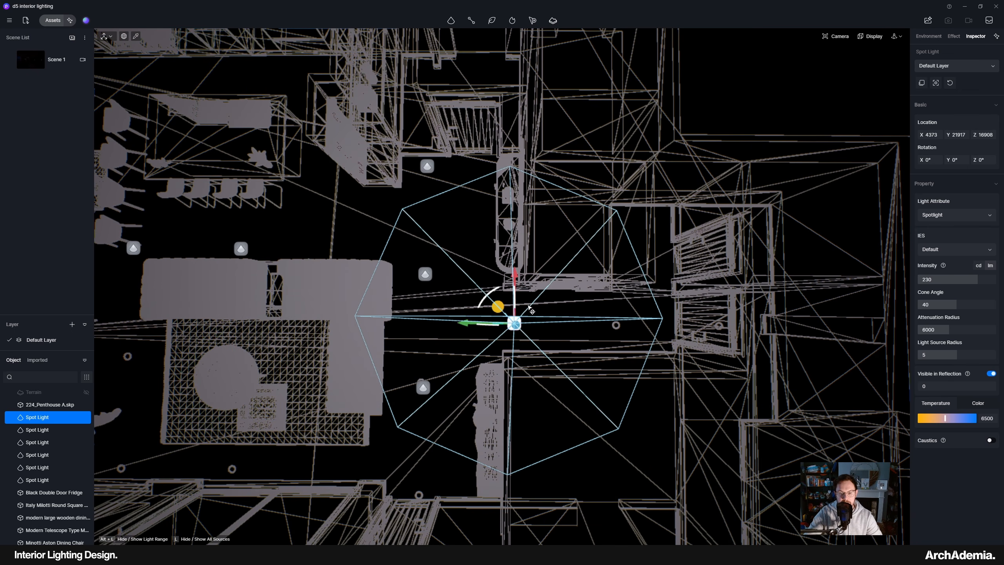
{"action": "left_click_drag", "start_coordinate": [468, 329], "coordinate": [568, 330], "text": "shift"}
{"action": "scroll", "coordinate": [569, 332], "scroll_direction": "down", "scroll_amount": 8}
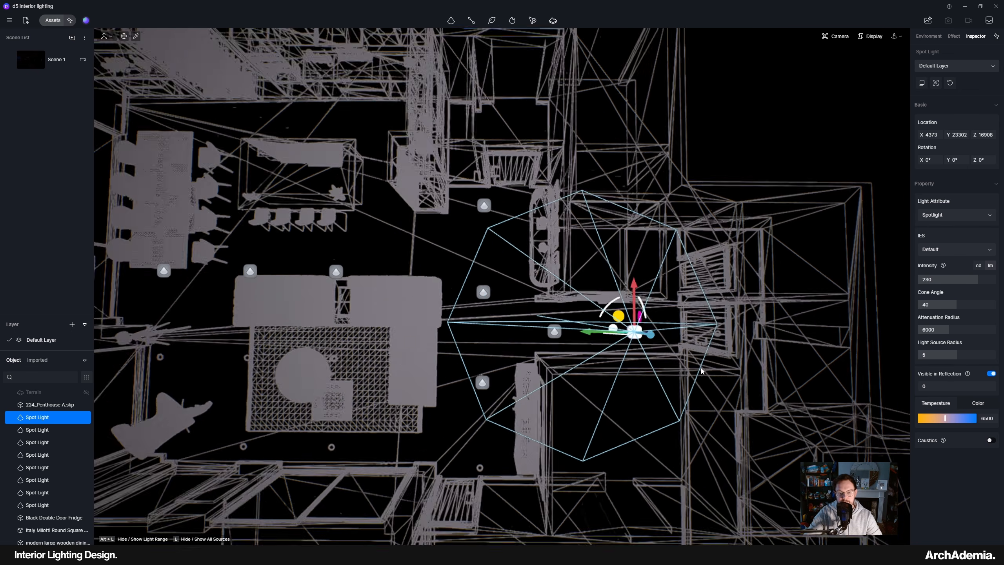
{"action": "scroll", "coordinate": [588, 362], "scroll_direction": "up", "scroll_amount": 2}
Select the row of three spotlights behind the sofa and copy it onto the two downlight rows over the living area
{"action": "left_click", "coordinate": [507, 288]}
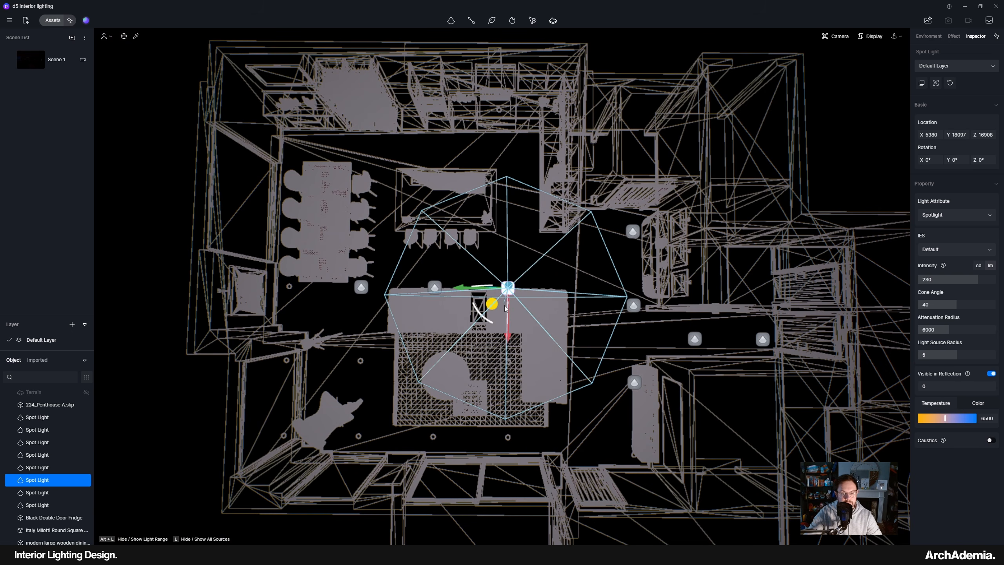
{"action": "left_click", "coordinate": [435, 287], "text": "ctrl"}
{"action": "left_click", "coordinate": [361, 287], "text": "ctrl"}
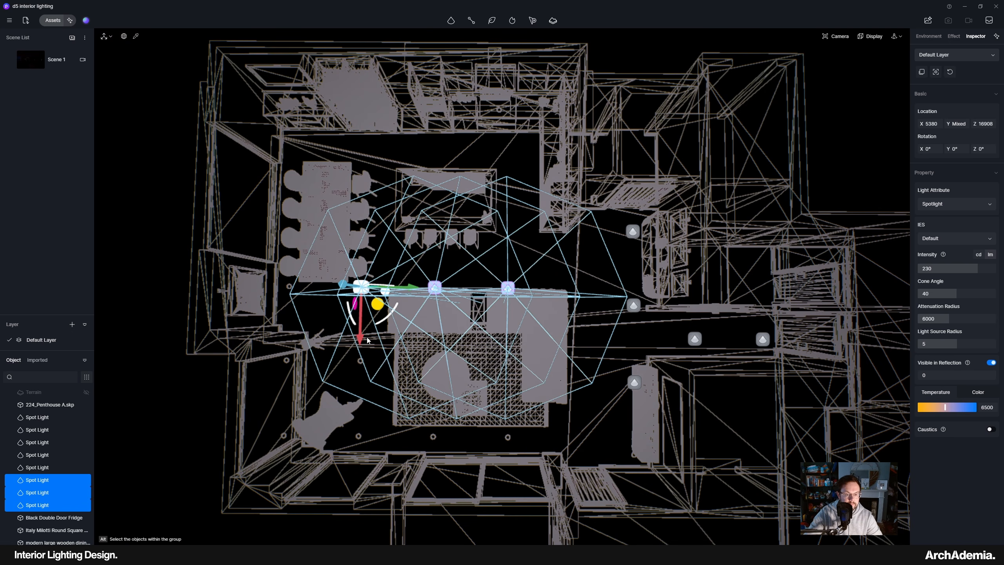
{"action": "left_click_drag", "start_coordinate": [362, 339], "coordinate": [362, 414], "text": "shift"}
{"action": "middle_click_drag", "start_coordinate": [362, 316], "coordinate": [410, 266]}
{"action": "left_click_drag", "start_coordinate": [410, 265], "coordinate": [410, 335], "text": "shift"}
Copy the middle row's outer spotlight onto the downlight near the armchair, and copy that one to the row behind the sofa
{"action": "middle_click_drag", "start_coordinate": [558, 316], "coordinate": [667, 349]}
{"action": "scroll", "coordinate": [549, 356], "scroll_direction": "up", "scroll_amount": 2}
{"action": "left_click", "coordinate": [513, 341]}
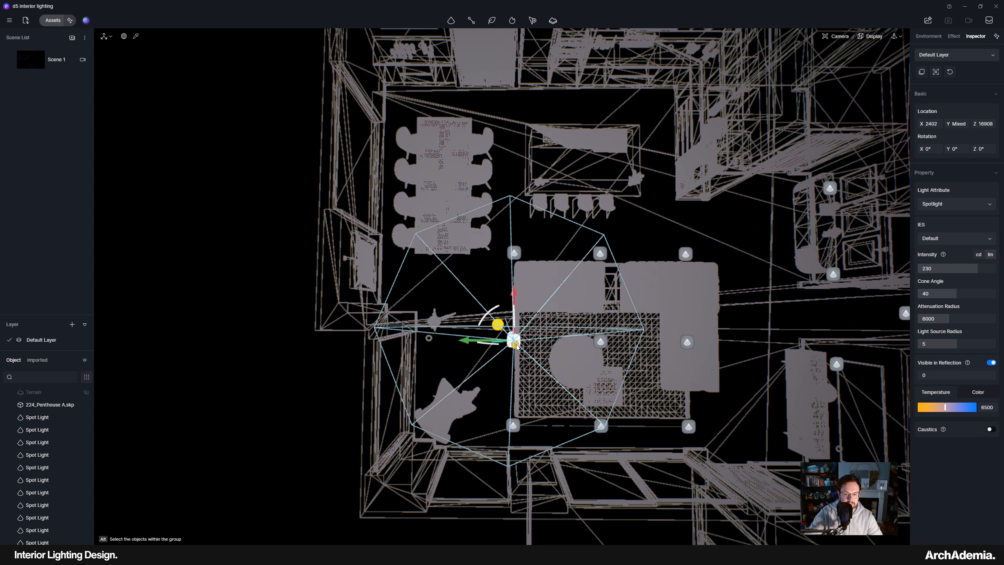
{"action": "middle_click_drag", "start_coordinate": [526, 349], "coordinate": [557, 335]}
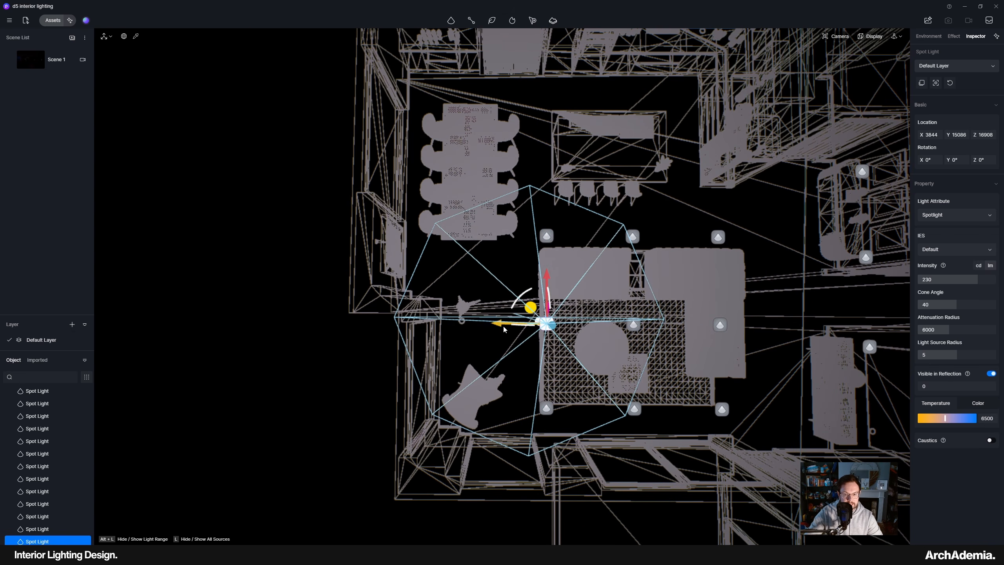
{"action": "left_click_drag", "start_coordinate": [500, 324], "coordinate": [419, 329], "text": "shift"}
{"action": "middle_click_drag", "start_coordinate": [522, 219], "coordinate": [502, 358]}
{"action": "left_click_drag", "start_coordinate": [439, 389], "coordinate": [442, 296]}
Select the row of four spotlights behind the sofa and copy it onto the downlights along the kitchen cabinets
{"action": "middle_click_drag", "start_coordinate": [442, 295], "coordinate": [437, 503]}
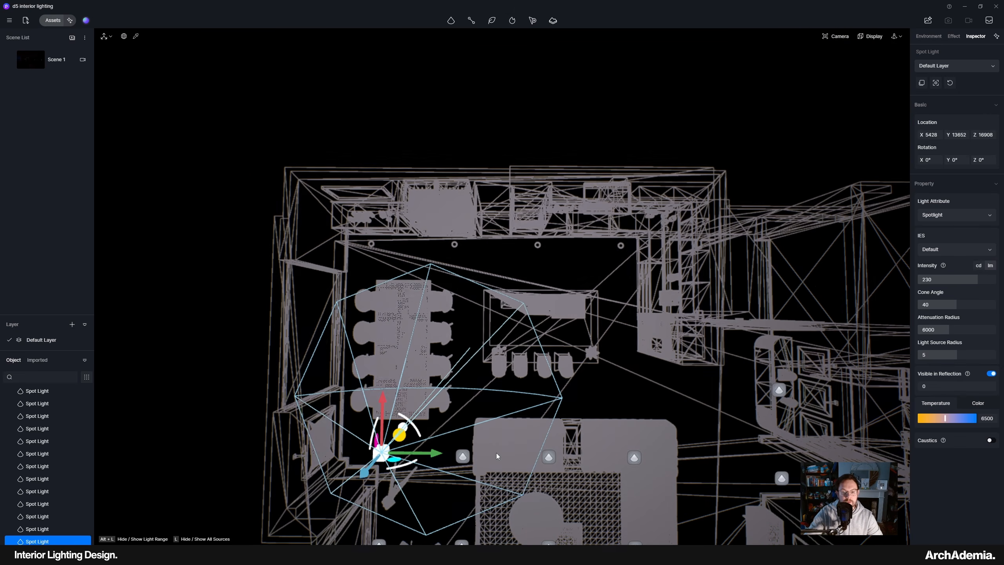
{"action": "left_click", "coordinate": [465, 457], "text": "ctrl"}
{"action": "left_click", "coordinate": [548, 460], "text": "ctrl"}
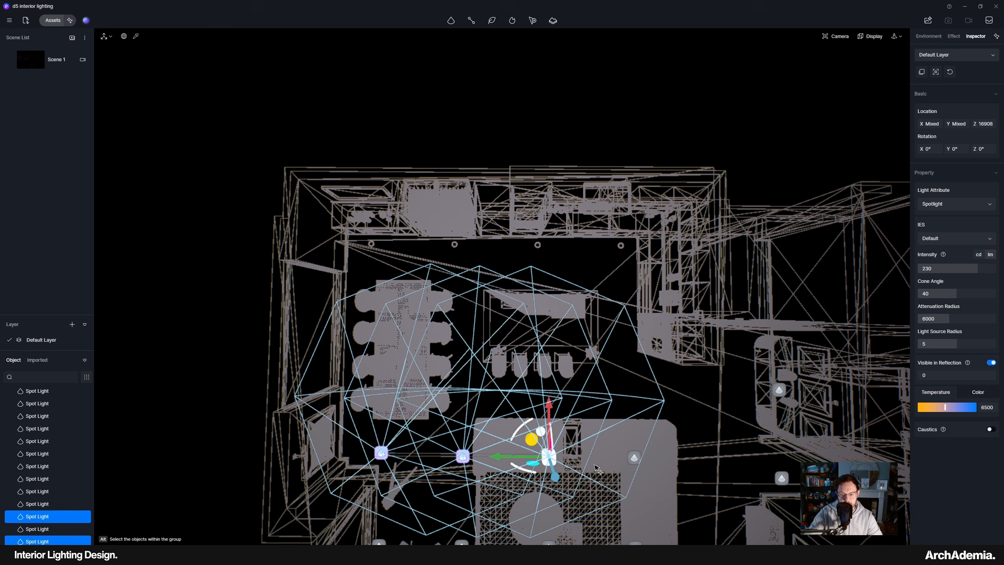
{"action": "left_click", "coordinate": [634, 458], "text": "ctrl"}
{"action": "left_click_drag", "start_coordinate": [634, 409], "coordinate": [616, 194]}
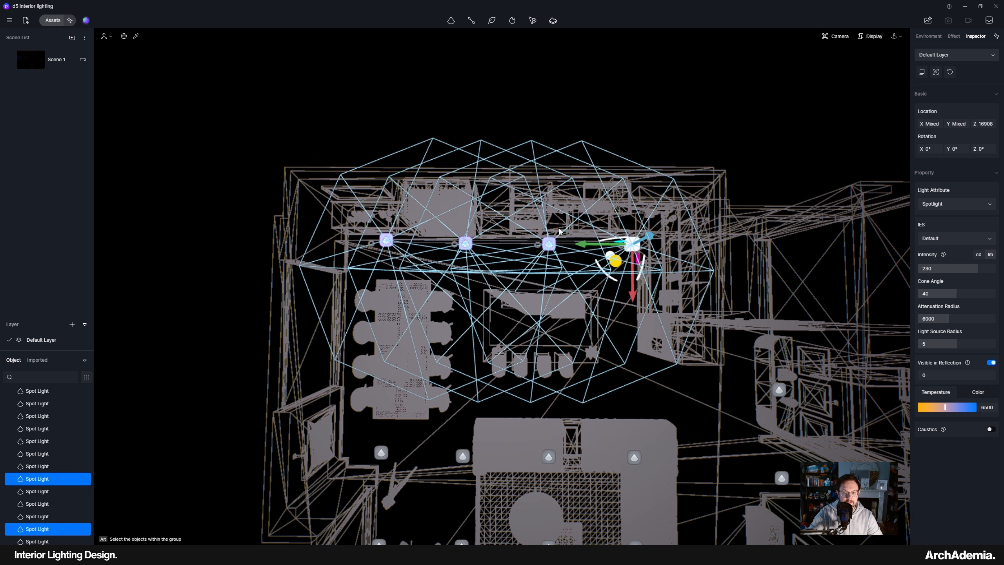
Fine-tune the kitchen row's spotlight positions to match the downlights and deselect them
{"action": "middle_click_drag", "start_coordinate": [598, 254], "coordinate": [623, 310]}
{"action": "left_click_drag", "start_coordinate": [609, 301], "coordinate": [601, 301]}
{"action": "key", "text": "Escape"}
Return to the Scene 1 camera view in rendered display and select the nearest ceiling spotlight on the dining table side
{"action": "middle_click_drag", "start_coordinate": [621, 326], "coordinate": [607, 290]}
{"action": "middle_click_drag", "start_coordinate": [584, 389], "coordinate": [538, 292]}
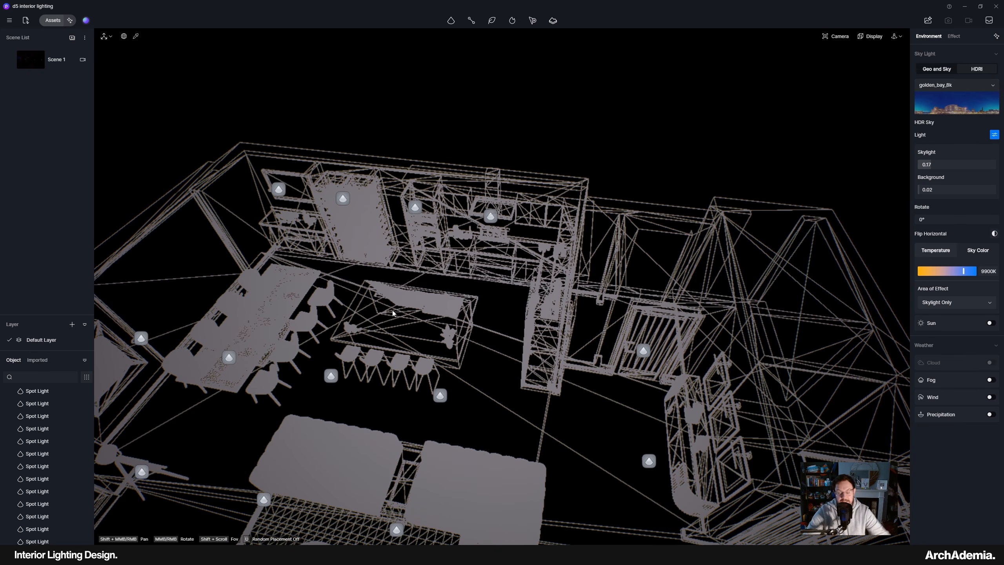
{"action": "left_click", "coordinate": [60, 62]}
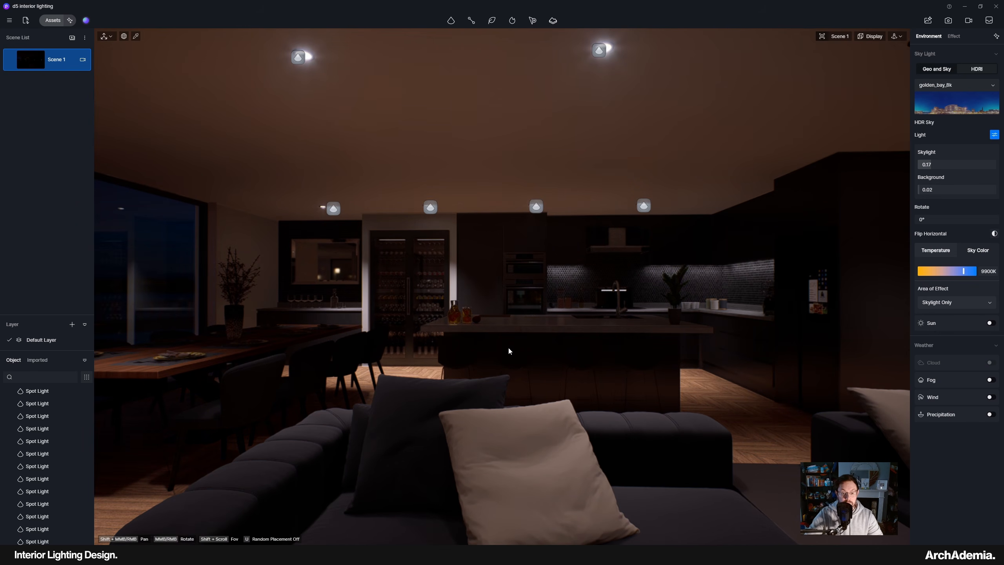
{"action": "left_click", "coordinate": [298, 57]}
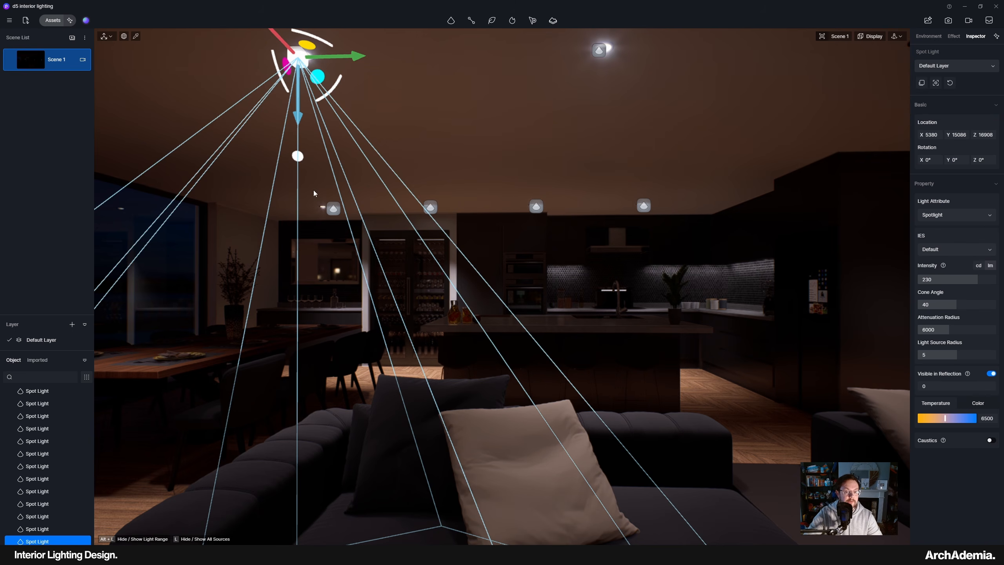
Deselect the spotlight, sample the glowing ceiling downlight material and set its emissive intensity to 10
{"action": "left_click", "coordinate": [619, 353]}
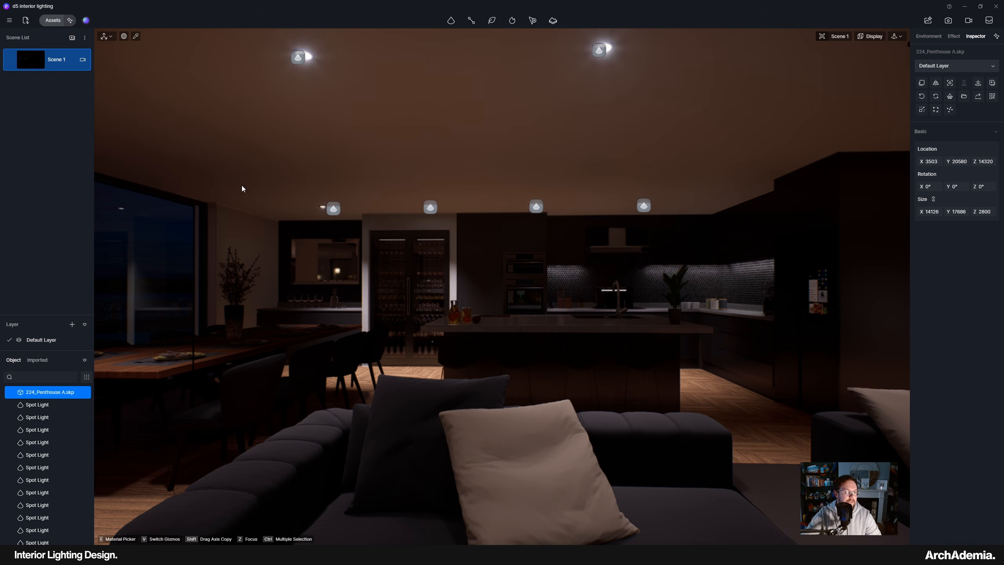
{"action": "left_click", "coordinate": [136, 36]}
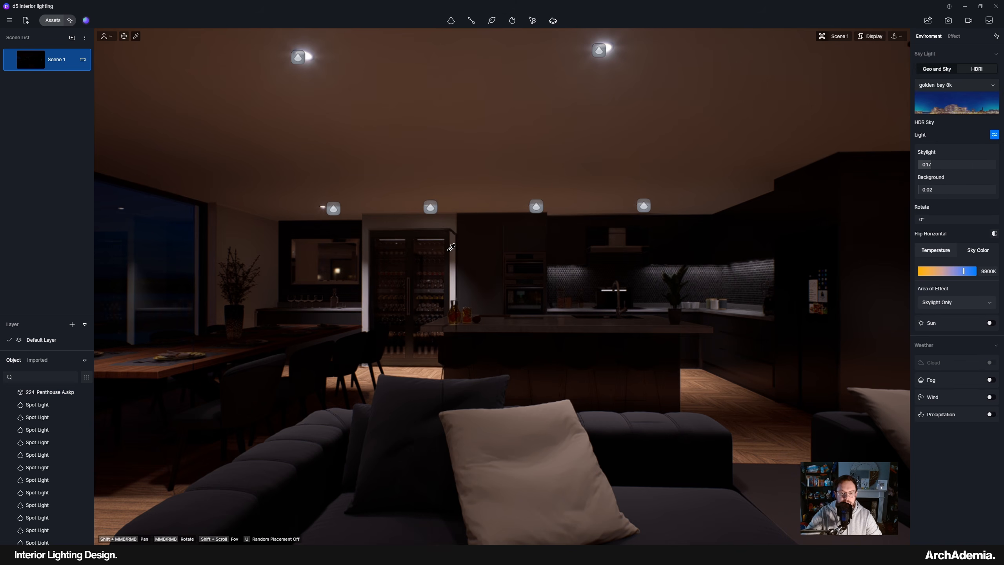
{"action": "left_click", "coordinate": [609, 46]}
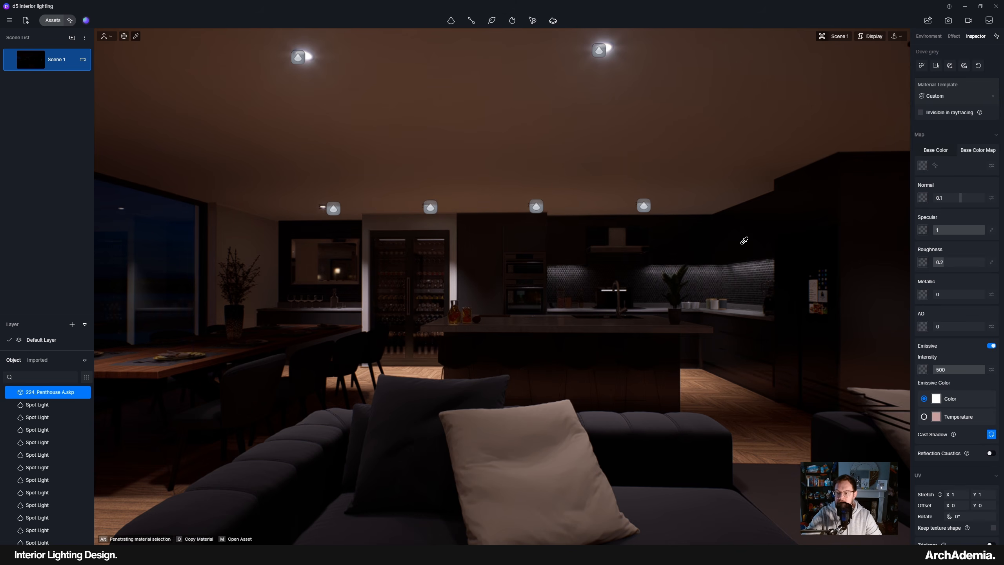
{"action": "left_click", "coordinate": [955, 370]}
{"action": "type", "text": "10"}
{"action": "key", "text": "Return"}
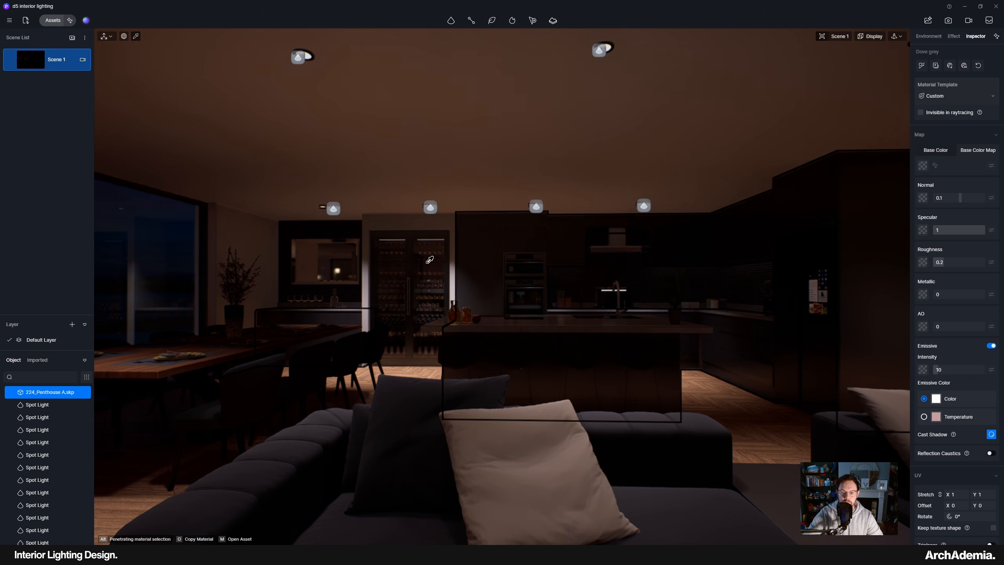
{"action": "key", "text": "Escape"}
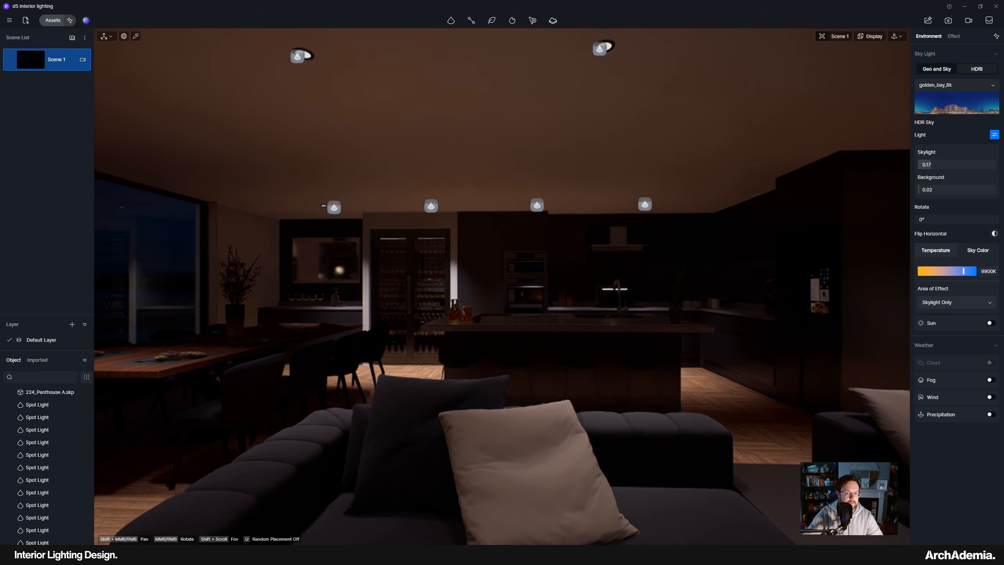
Examine the dimmed downlights and spotlight lighting across the dining, lounge, kitchen and hallway areas
{"action": "key", "text": "w"}
{"action": "right_click_drag", "start_coordinate": [343, 423], "coordinate": [157, 439]}
{"action": "right_click_drag", "start_coordinate": [348, 355], "coordinate": [510, 387]}
{"action": "scroll", "coordinate": [454, 376], "scroll_direction": "down", "scroll_amount": 6}
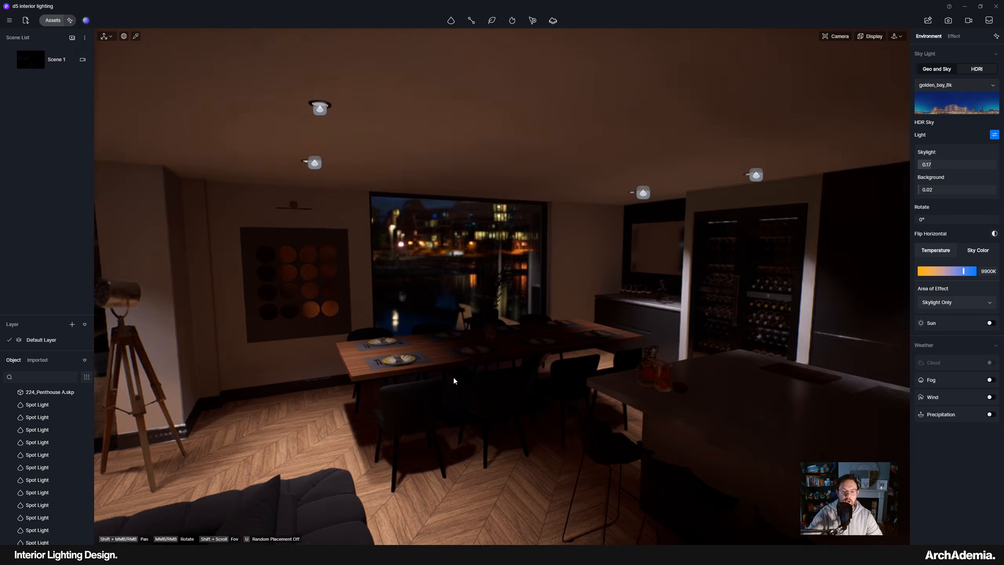
{"action": "middle_click_drag", "start_coordinate": [453, 376], "coordinate": [399, 370]}
{"action": "middle_click_drag", "start_coordinate": [497, 336], "coordinate": [760, 300], "text": "shift"}
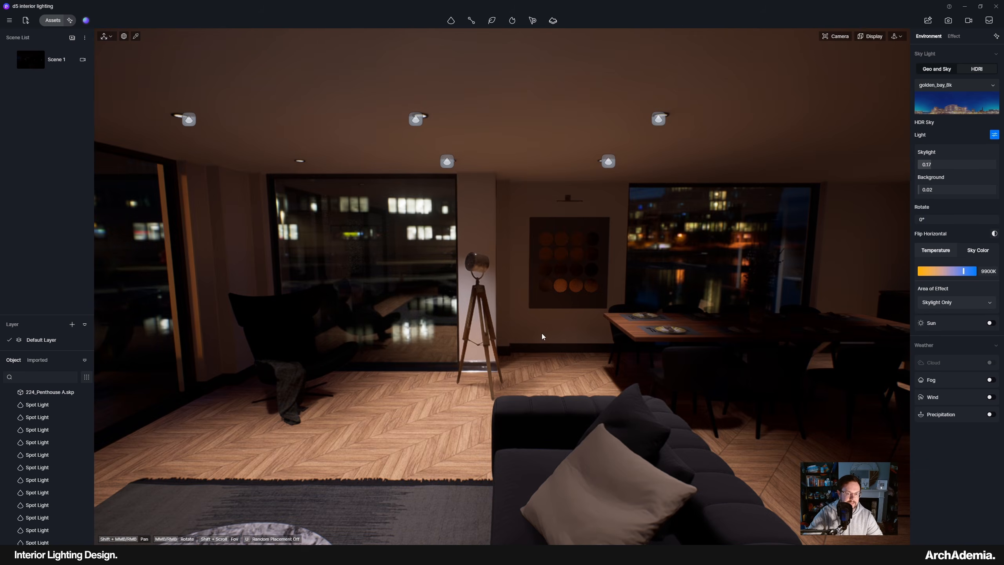
{"action": "middle_click_drag", "start_coordinate": [542, 336], "coordinate": [220, 271]}
{"action": "middle_click_drag", "start_coordinate": [415, 385], "coordinate": [155, 400]}
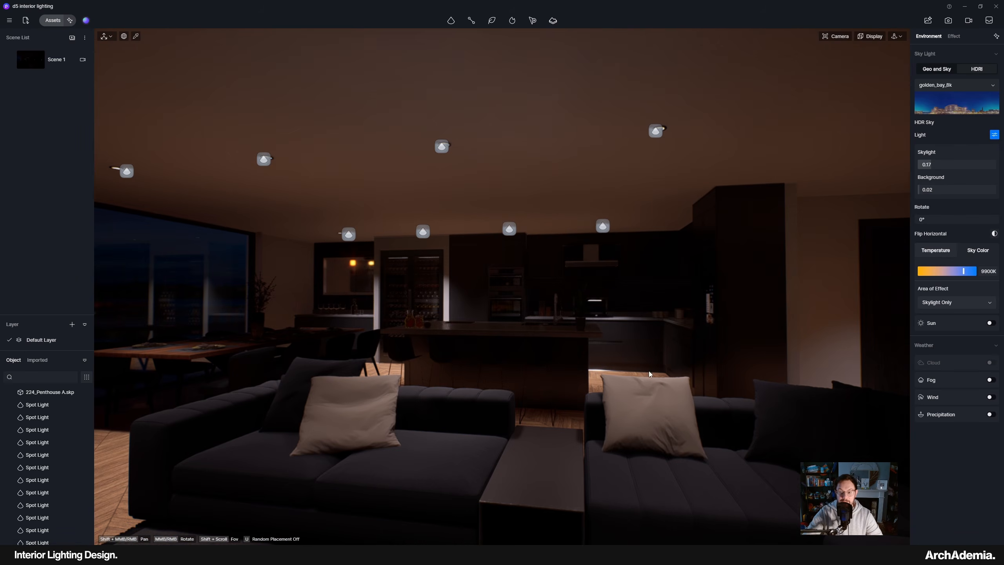
{"action": "middle_click_drag", "start_coordinate": [661, 354], "coordinate": [577, 379], "text": "shift"}
{"action": "middle_click_drag", "start_coordinate": [427, 368], "coordinate": [508, 345]}
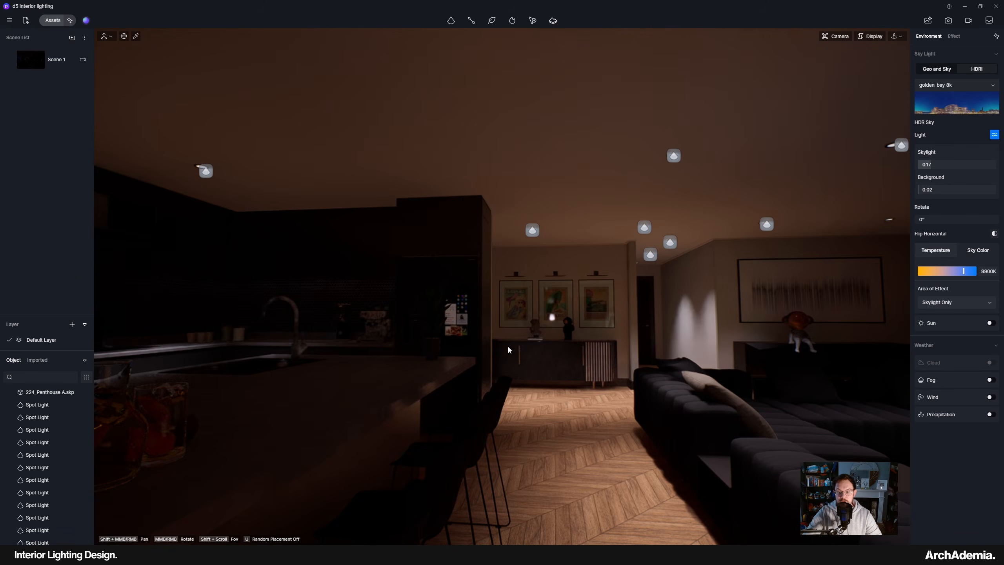
{"action": "scroll", "coordinate": [564, 321], "scroll_direction": "up", "scroll_amount": 5}
{"action": "middle_click_drag", "start_coordinate": [564, 321], "coordinate": [360, 301], "text": "shift"}
{"action": "scroll", "coordinate": [361, 301], "scroll_direction": "up", "scroll_amount": 5}
{"action": "scroll", "coordinate": [362, 293], "scroll_direction": "down", "scroll_amount": 2}
{"action": "scroll", "coordinate": [413, 276], "scroll_direction": "down", "scroll_amount": 4}
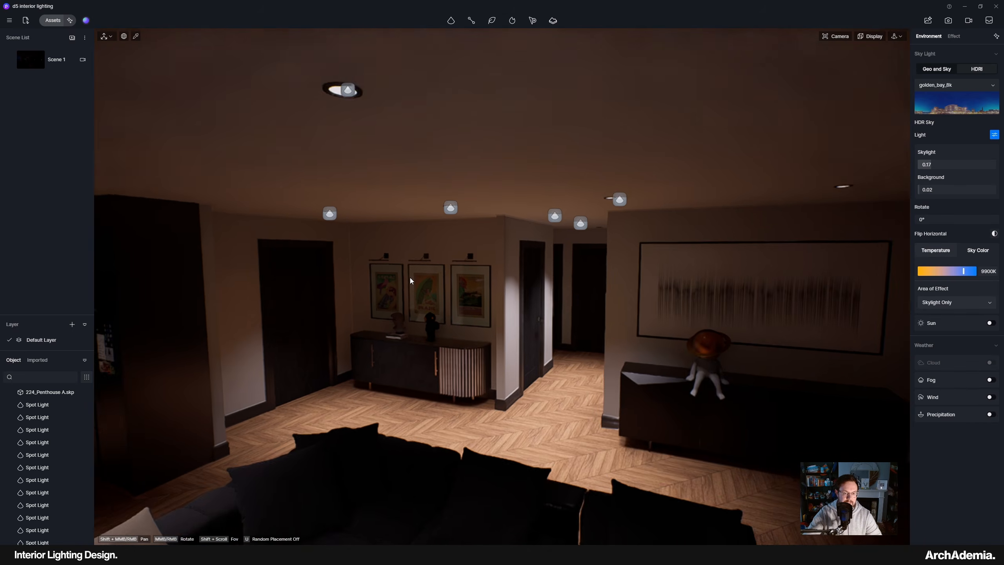
{"action": "scroll", "coordinate": [409, 277], "scroll_direction": "up", "scroll_amount": 4}
Check the available IES profiles for the spotlight near the door and the one at the hallway entrance
{"action": "mouse_move", "coordinate": [447, 24]}
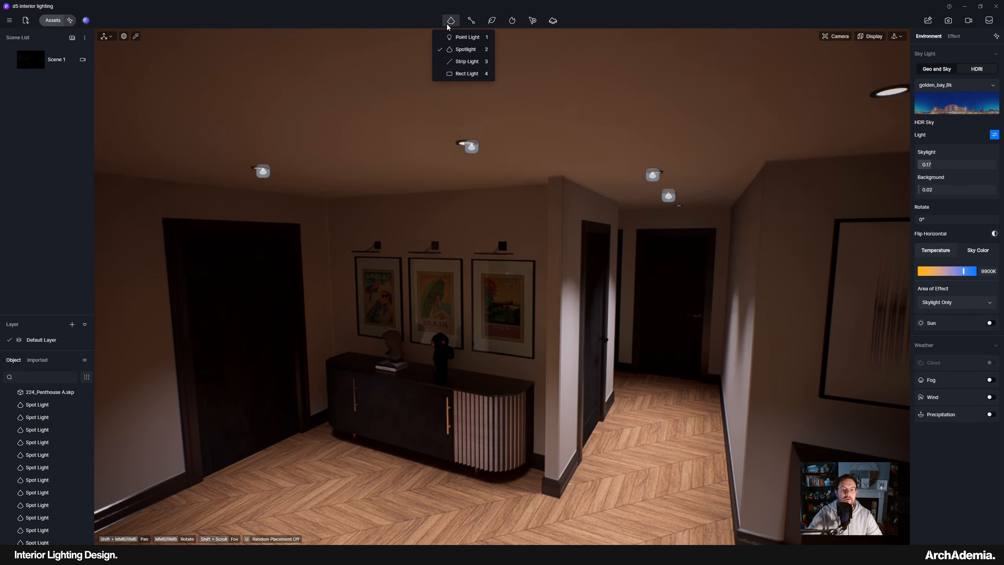
{"action": "left_click", "coordinate": [264, 172]}
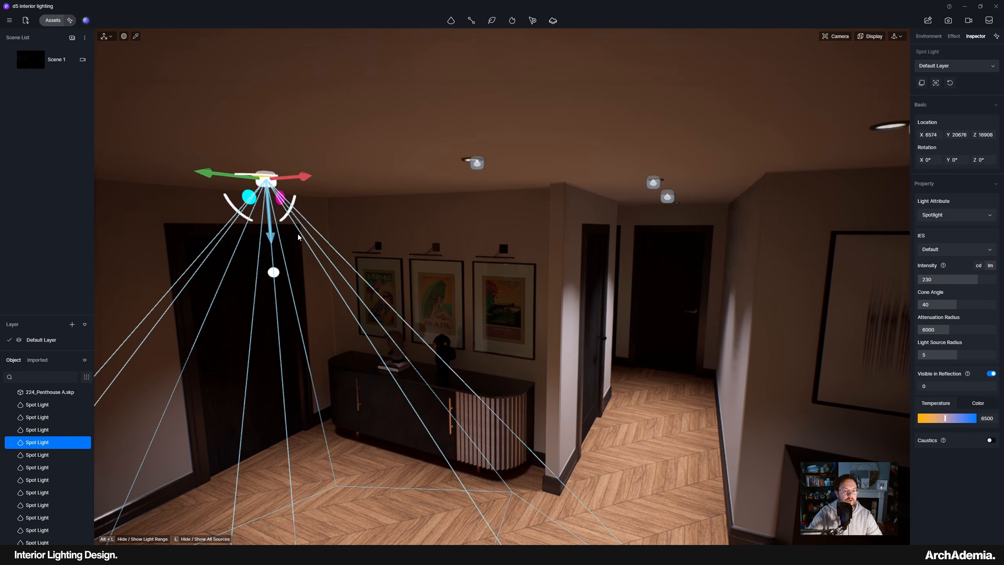
{"action": "scroll", "coordinate": [355, 234], "scroll_direction": "up", "scroll_amount": 2}
{"action": "scroll", "coordinate": [428, 235], "scroll_direction": "down", "scroll_amount": 1}
{"action": "middle_click_drag", "start_coordinate": [506, 222], "coordinate": [514, 219]}
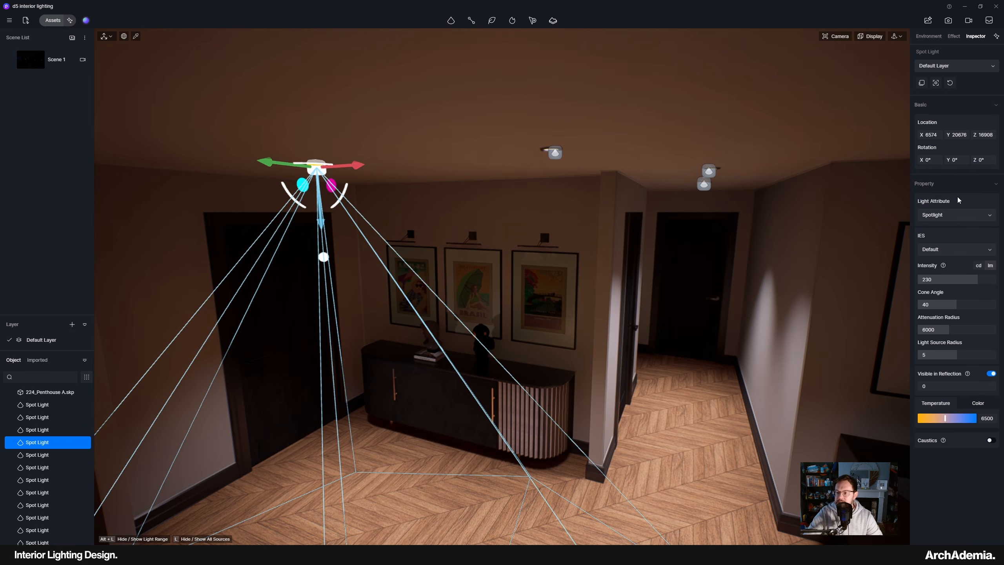
{"action": "left_click", "coordinate": [952, 249]}
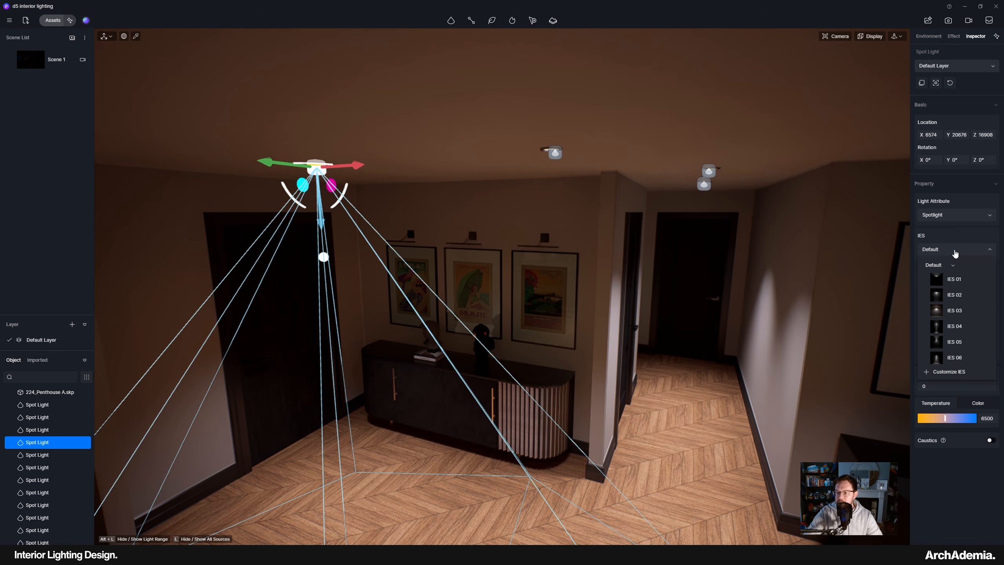
{"action": "left_click", "coordinate": [952, 249]}
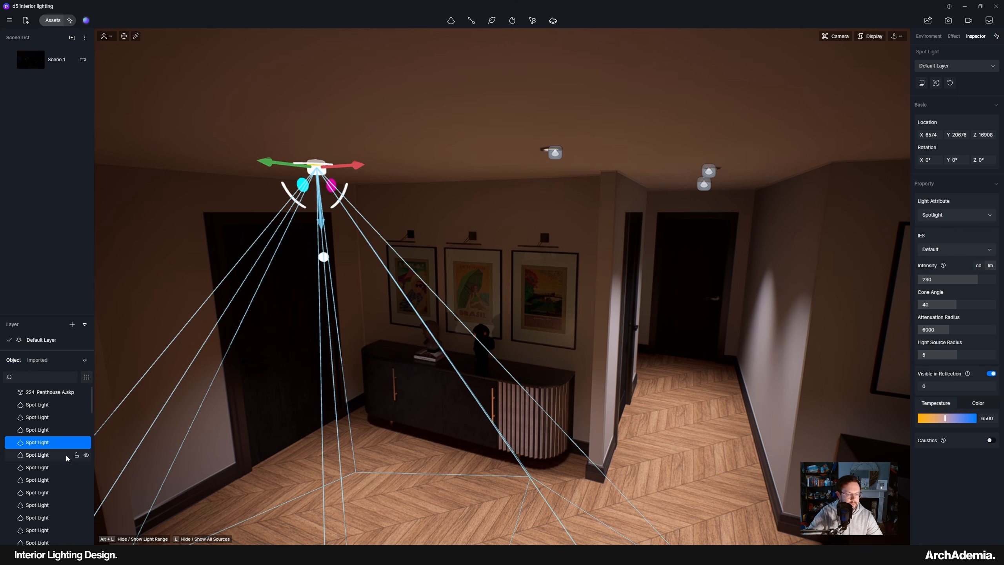
{"action": "left_click", "coordinate": [705, 187]}
{"action": "left_click", "coordinate": [944, 250]}
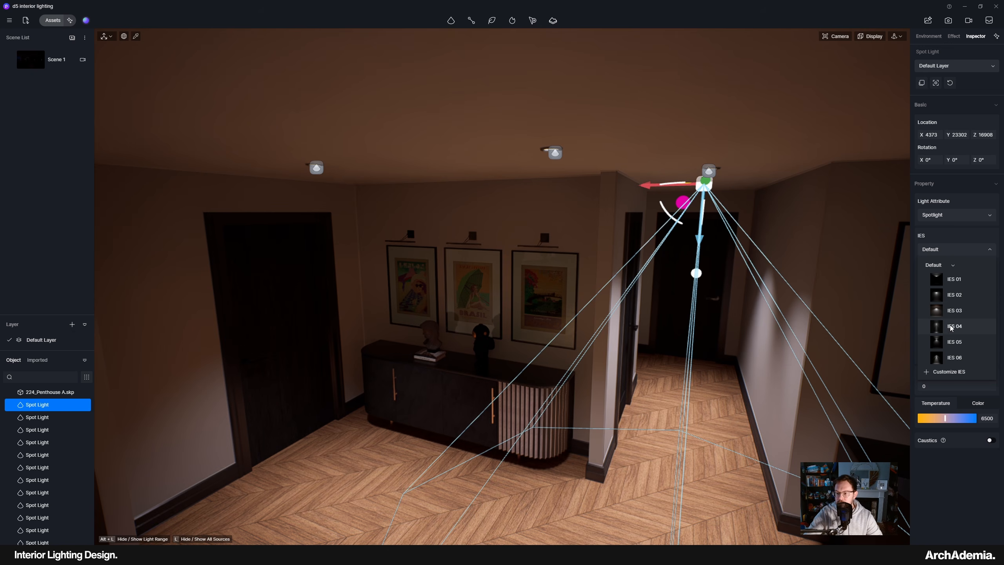
{"action": "key", "text": "Escape"}
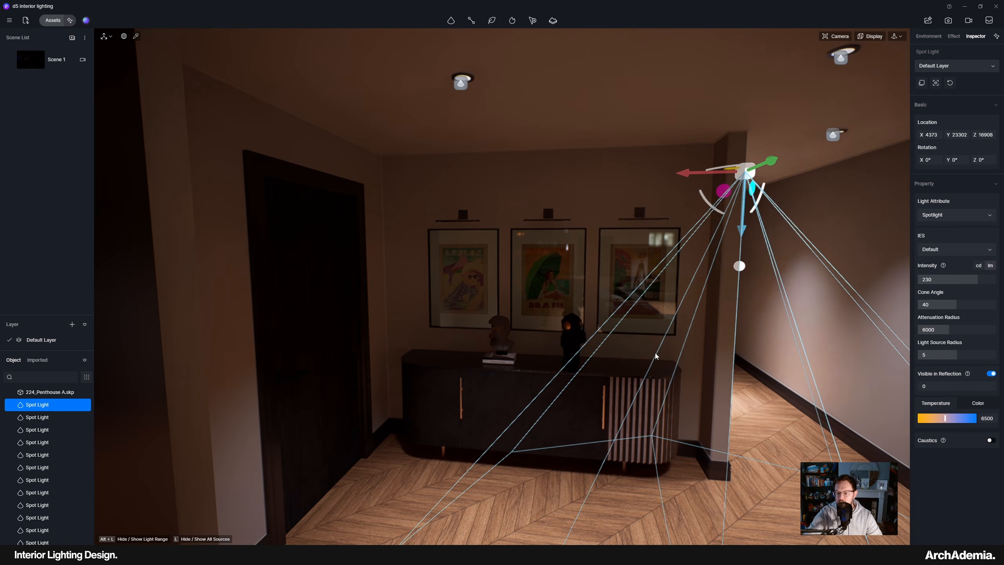
Copy the spotlight near the door along the Y axis toward the wall with the three framed posters
{"action": "key", "text": "d"}
{"action": "scroll", "coordinate": [277, 234], "scroll_direction": "down", "scroll_amount": 3}
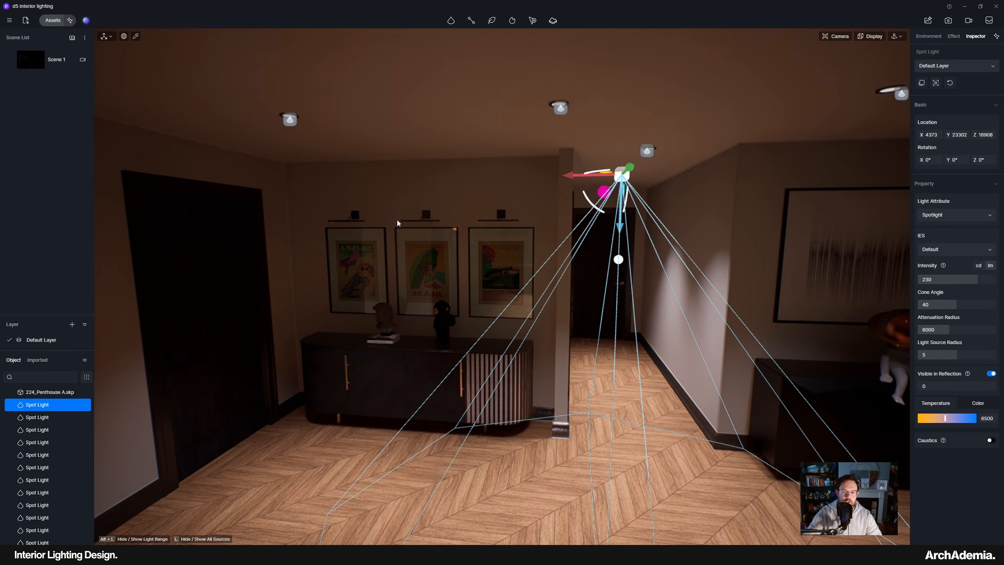
{"action": "left_click", "coordinate": [294, 125]}
{"action": "scroll", "coordinate": [300, 130], "scroll_direction": "up", "scroll_amount": 3}
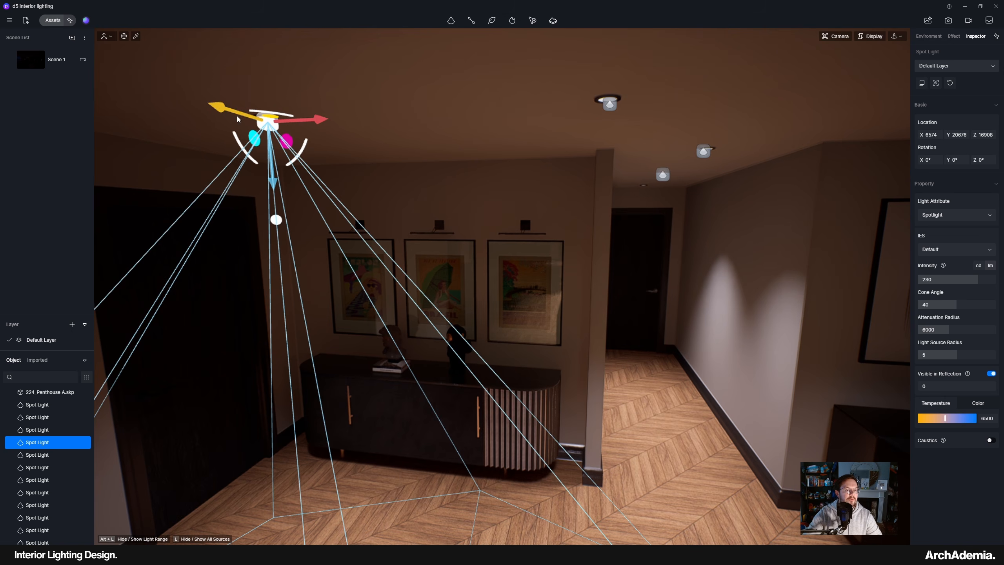
{"action": "left_click_drag", "start_coordinate": [238, 117], "coordinate": [332, 145]}
{"action": "middle_click_drag", "start_coordinate": [427, 300], "coordinate": [336, 299]}
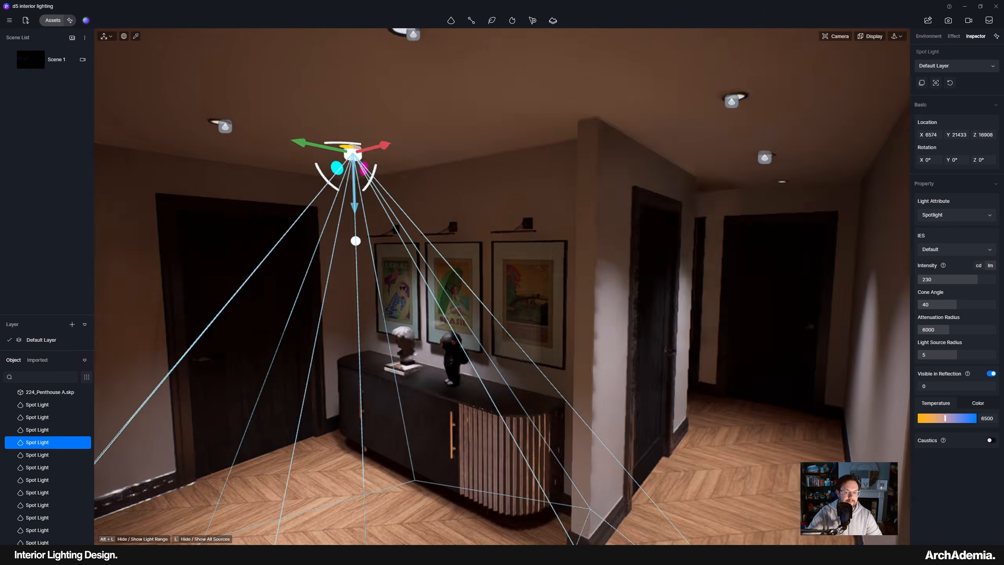
Examine the spotlight layout across the kitchen and sofa area from several viewpoints
{"action": "middle_click_drag", "start_coordinate": [429, 390], "coordinate": [757, 363]}
{"action": "scroll", "coordinate": [494, 348], "scroll_direction": "down", "scroll_amount": 3}
{"action": "middle_click_drag", "start_coordinate": [581, 337], "coordinate": [540, 333]}
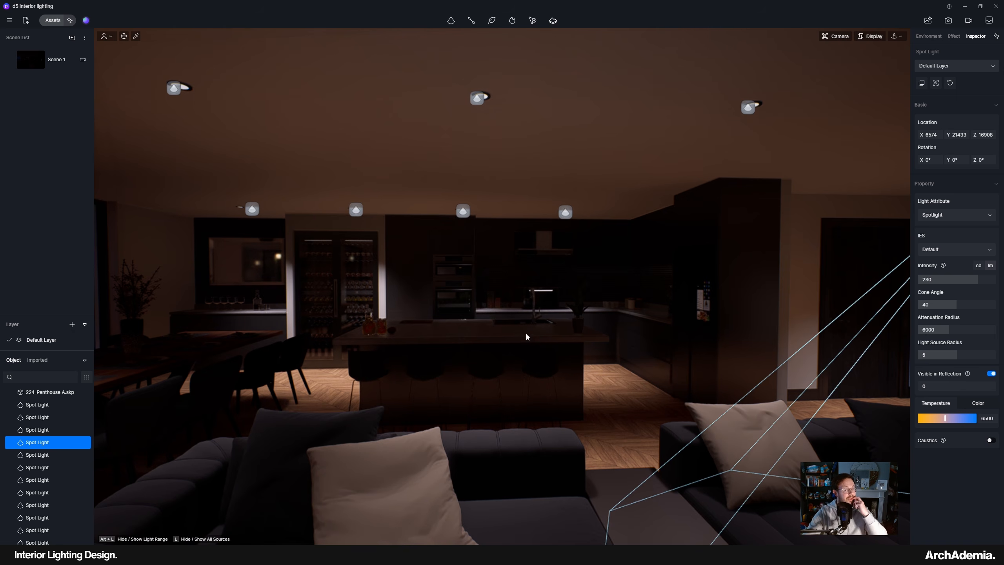
{"action": "right_click_drag", "start_coordinate": [525, 334], "coordinate": [461, 340]}
{"action": "scroll", "coordinate": [461, 340], "scroll_direction": "down", "scroll_amount": 5}
{"action": "middle_click_drag", "start_coordinate": [435, 356], "coordinate": [579, 275]}
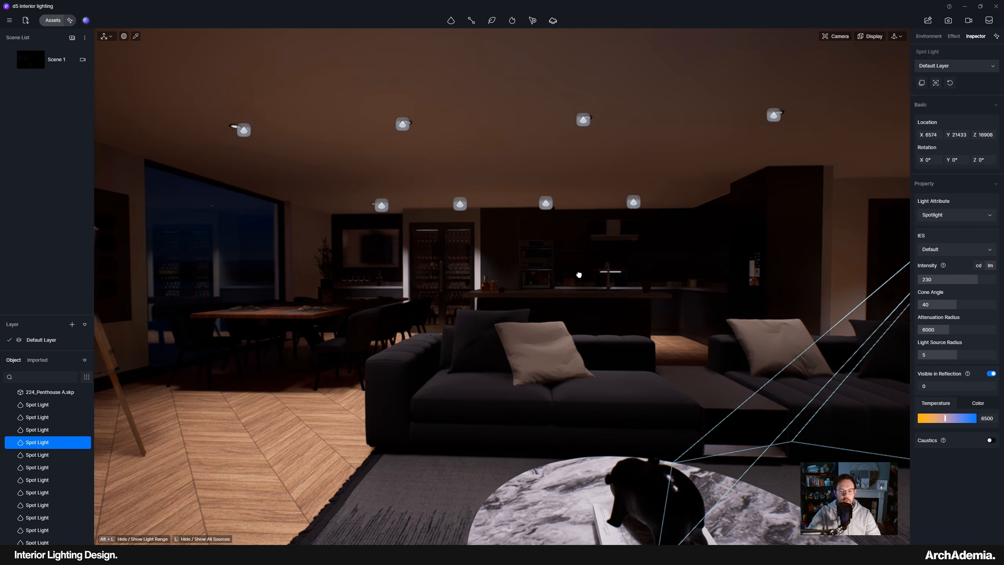
{"action": "right_click_drag", "start_coordinate": [477, 291], "coordinate": [451, 263]}
{"action": "middle_click_drag", "start_coordinate": [530, 348], "coordinate": [343, 354]}
{"action": "scroll", "coordinate": [487, 371], "scroll_direction": "down", "scroll_amount": 4}
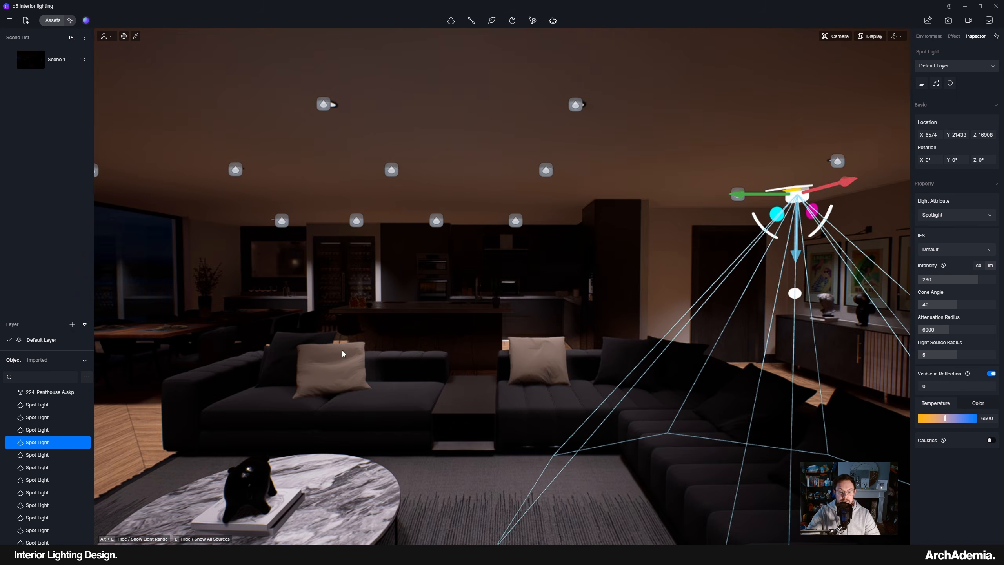
{"action": "right_click_drag", "start_coordinate": [343, 354], "coordinate": [850, 273]}
{"action": "scroll", "coordinate": [692, 267], "scroll_direction": "up", "scroll_amount": 8}
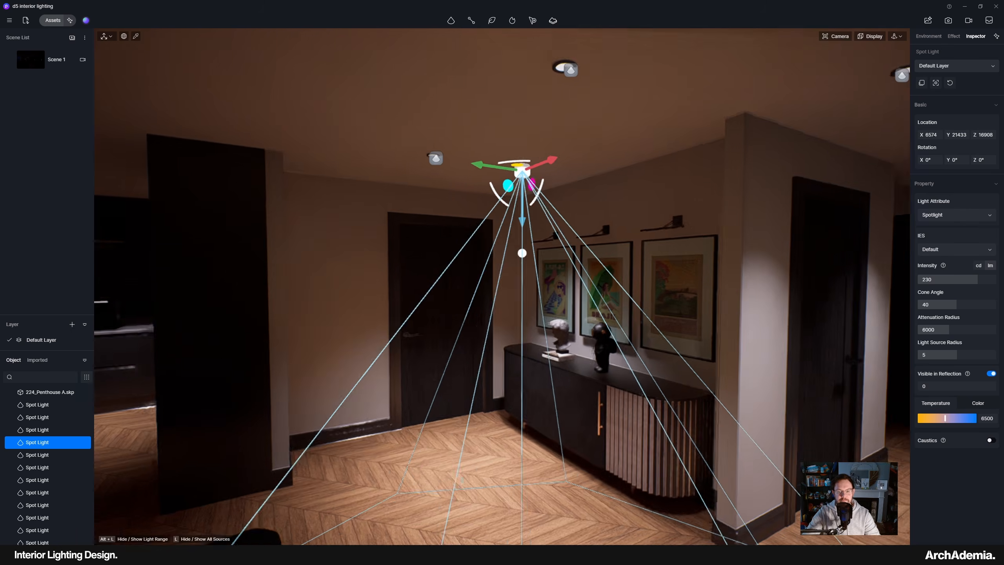
Lower the copied spotlight from the ceiling toward the framed posters above the sideboard
{"action": "right_click_drag", "start_coordinate": [640, 278], "coordinate": [524, 298]}
{"action": "scroll", "coordinate": [523, 299], "scroll_direction": "up", "scroll_amount": 4}
{"action": "scroll", "coordinate": [604, 241], "scroll_direction": "up", "scroll_amount": 2}
{"action": "right_click_drag", "start_coordinate": [565, 269], "coordinate": [458, 188]}
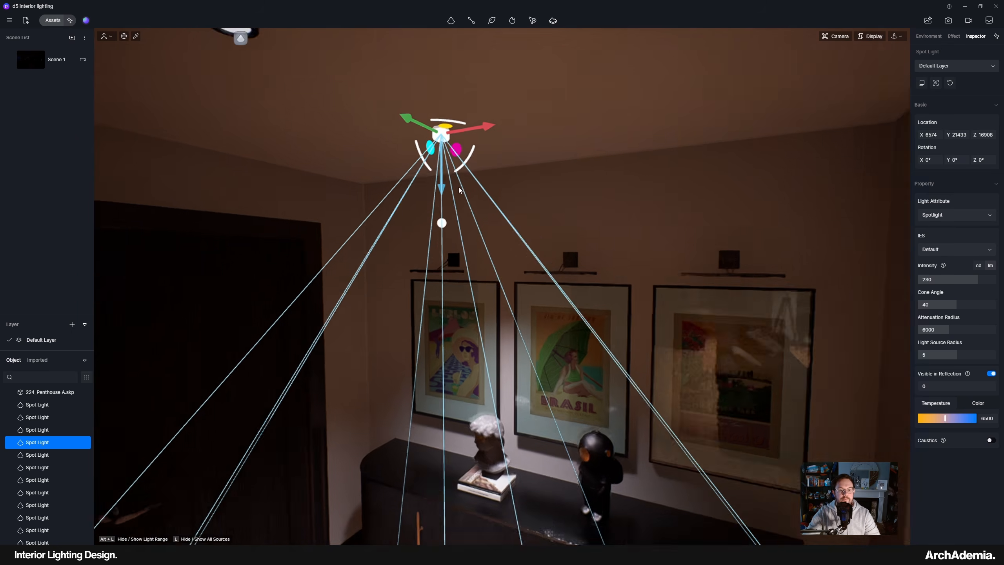
{"action": "scroll", "coordinate": [459, 190], "scroll_direction": "up", "scroll_amount": 3}
{"action": "left_click_drag", "start_coordinate": [431, 145], "coordinate": [432, 378]}
Position the copied spotlight just below the first poster's picture lamp at X 6933, Y 21840, Z 16312
{"action": "right_click_drag", "start_coordinate": [431, 377], "coordinate": [368, 345]}
{"action": "left_click_drag", "start_coordinate": [305, 357], "coordinate": [419, 315]}
{"action": "right_click_drag", "start_coordinate": [418, 352], "coordinate": [431, 337]}
{"action": "left_click_drag", "start_coordinate": [498, 234], "coordinate": [498, 254]}
{"action": "right_click_drag", "start_coordinate": [506, 316], "coordinate": [575, 302]}
{"action": "left_click_drag", "start_coordinate": [577, 303], "coordinate": [542, 301]}
{"action": "left_click_drag", "start_coordinate": [497, 256], "coordinate": [497, 243]}
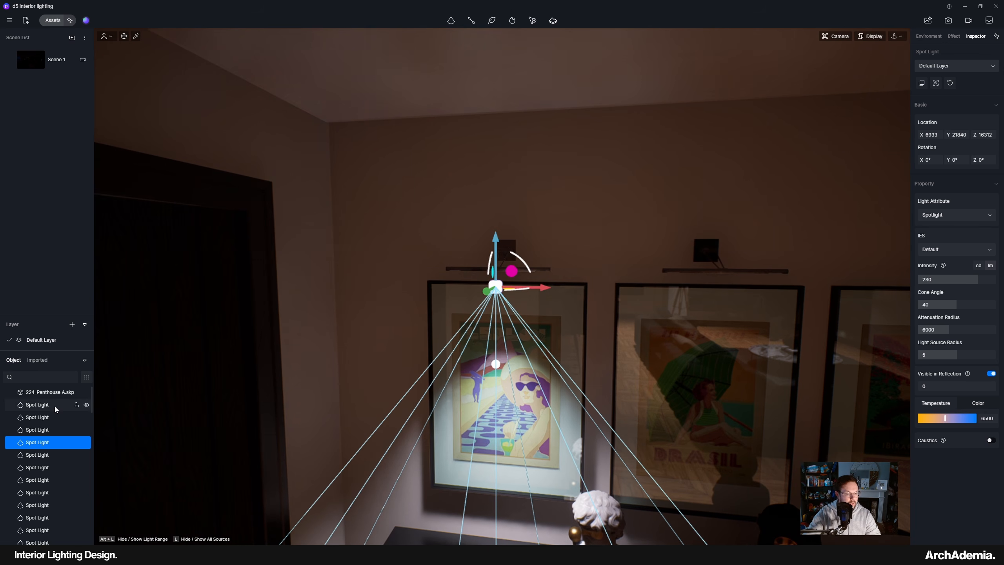
Rename the poster's spotlight in the object list as Wall Light
{"action": "scroll", "coordinate": [43, 438], "scroll_direction": "up", "scroll_amount": 1}
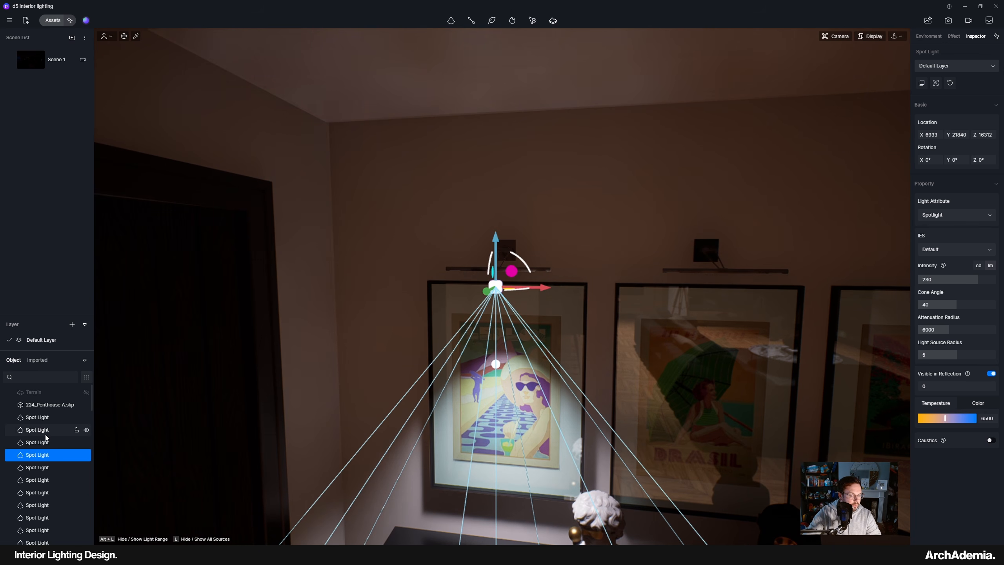
{"action": "right_click", "coordinate": [35, 457]}
{"action": "left_click", "coordinate": [46, 519]}
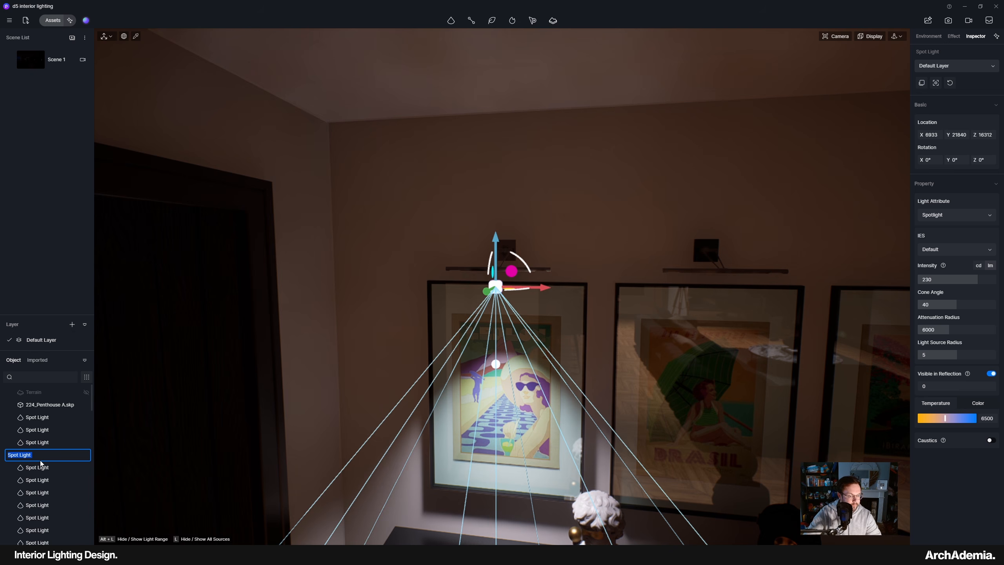
{"action": "type", "text": "Wall Lig"}
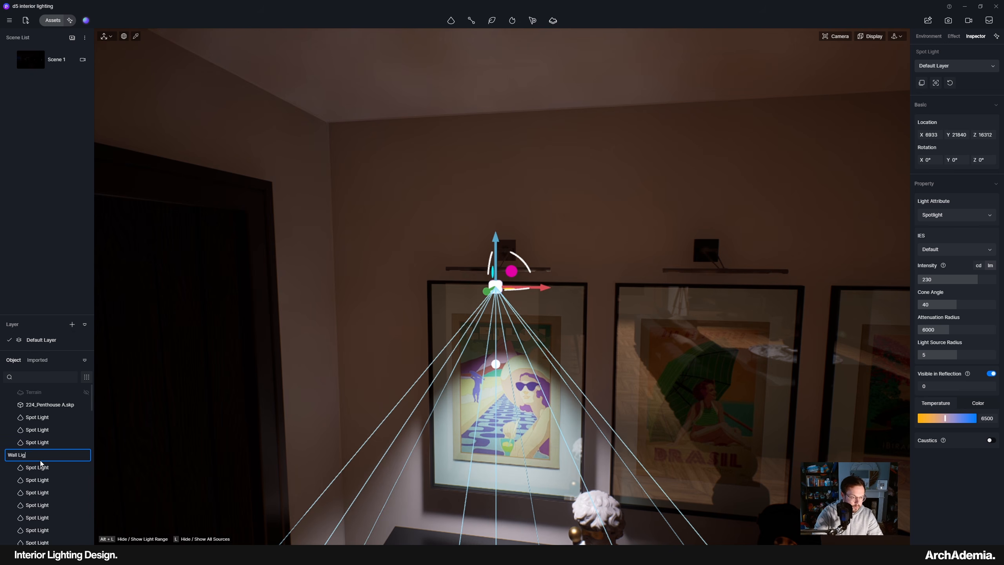
{"action": "type", "text": "ht"}
{"action": "key", "text": "Return"}
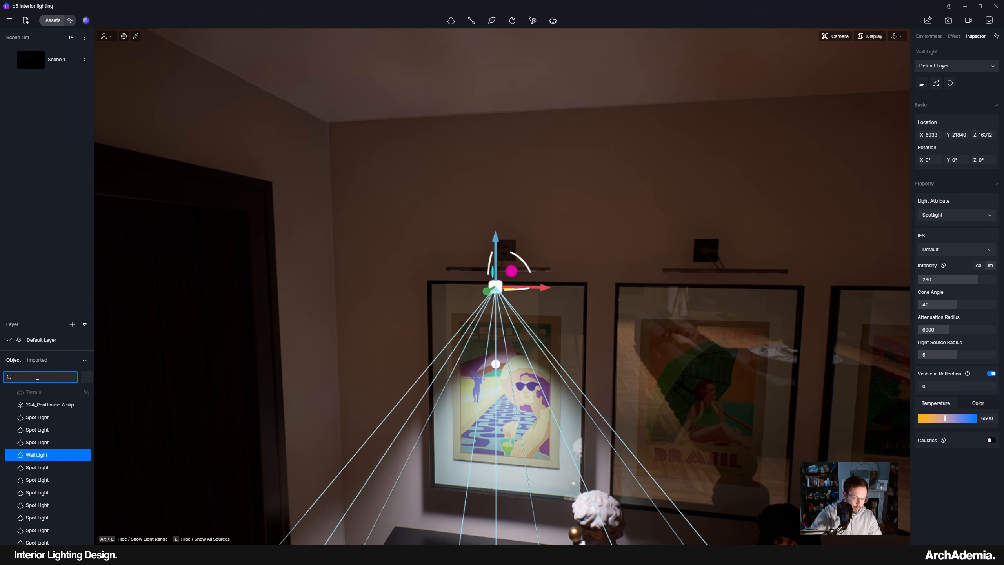
Filter the object list for "spot", select all the listed ceiling spotlights and set their intensity to 0 lm
{"action": "type", "text": "spot"}
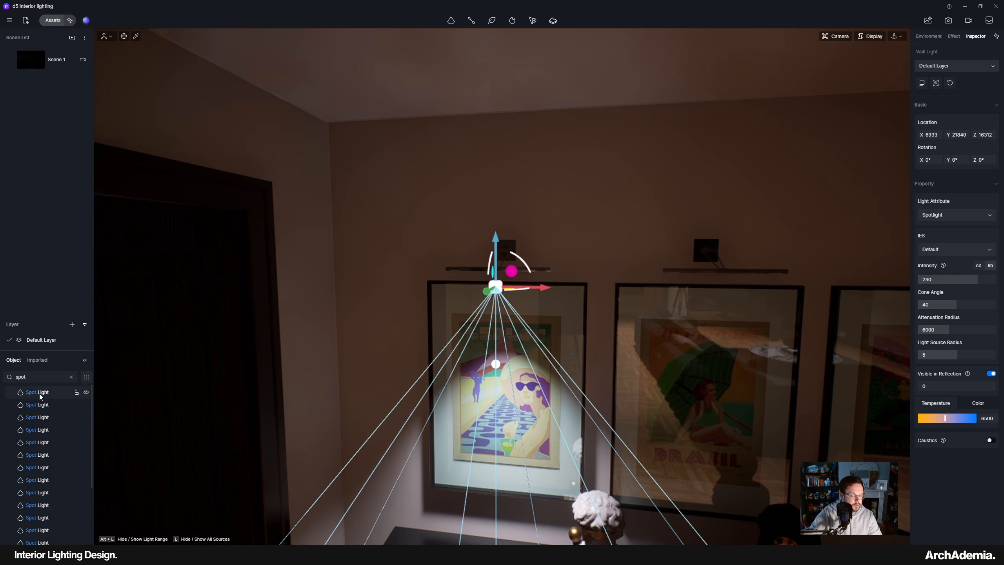
{"action": "left_click", "coordinate": [41, 393]}
{"action": "scroll", "coordinate": [38, 417], "scroll_direction": "down", "scroll_amount": 3}
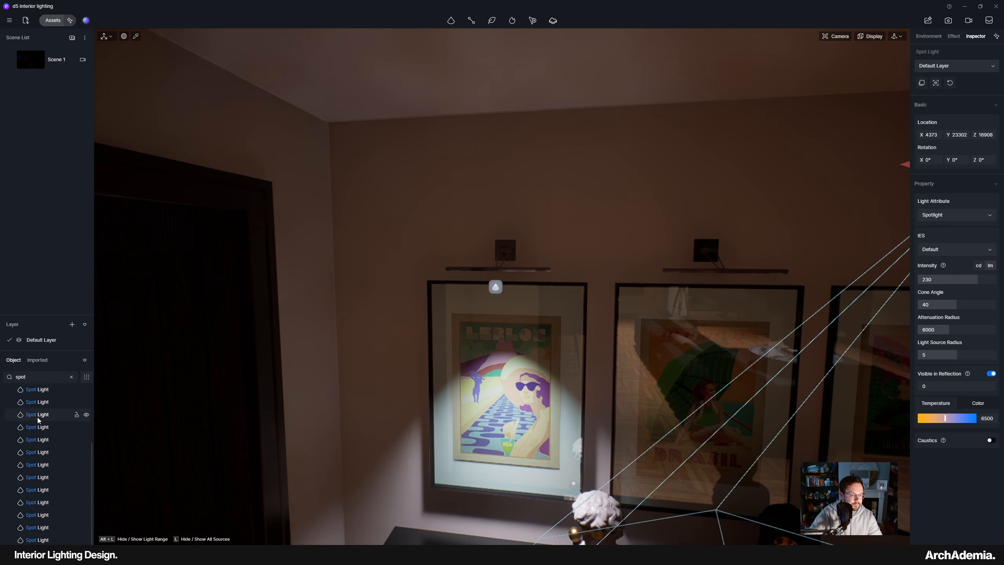
{"action": "left_click", "coordinate": [38, 540], "text": "shift"}
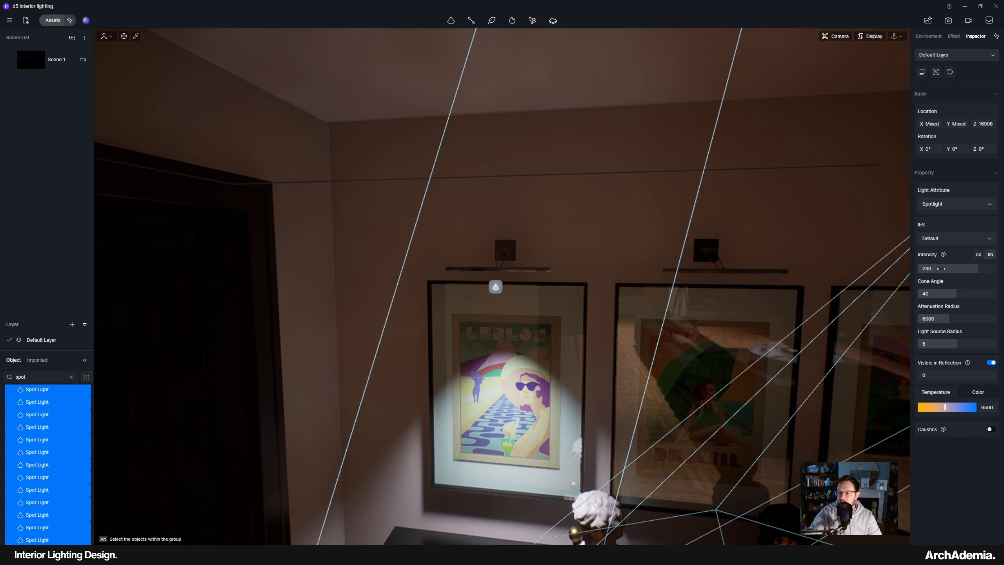
{"action": "type", "text": "0"}
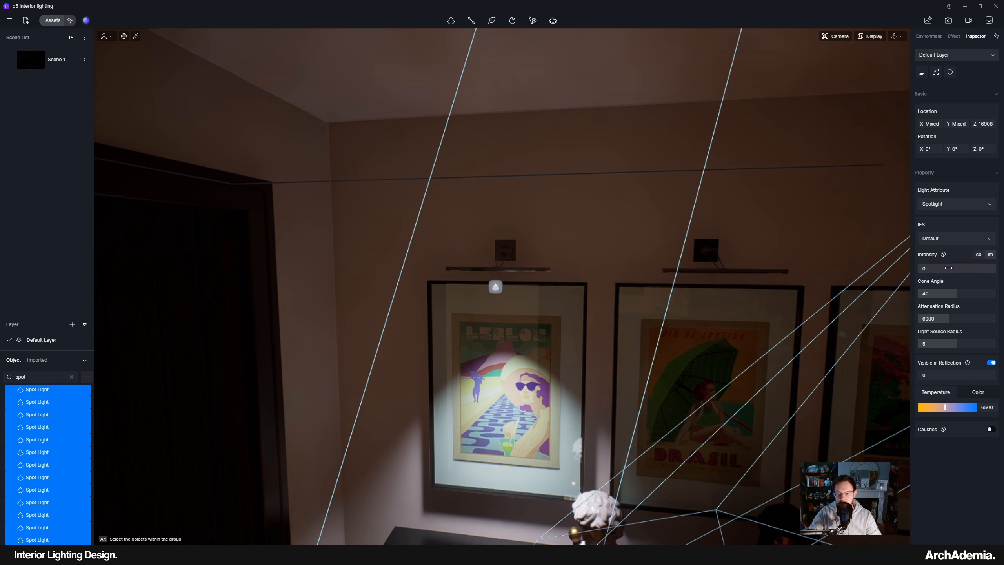
{"action": "key", "text": "Return"}
{"action": "scroll", "coordinate": [514, 174], "scroll_direction": "down", "scroll_amount": 6}
{"action": "scroll", "coordinate": [481, 250], "scroll_direction": "down", "scroll_amount": 4}
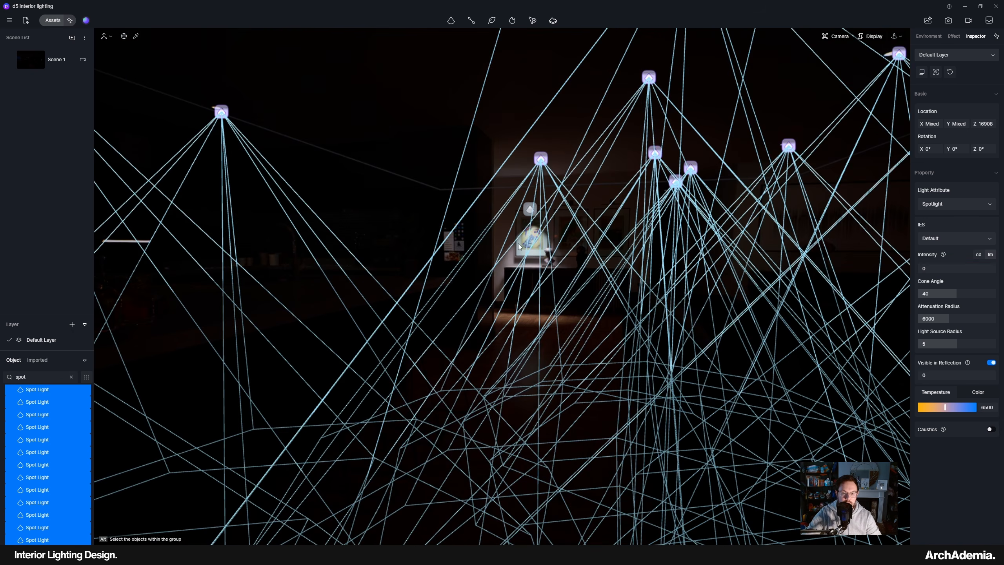
Select the row of four ceiling spotlights in front of the kitchen units and set their intensity to 200 lm
{"action": "left_click", "coordinate": [529, 211]}
{"action": "right_click_drag", "start_coordinate": [488, 264], "coordinate": [416, 281]}
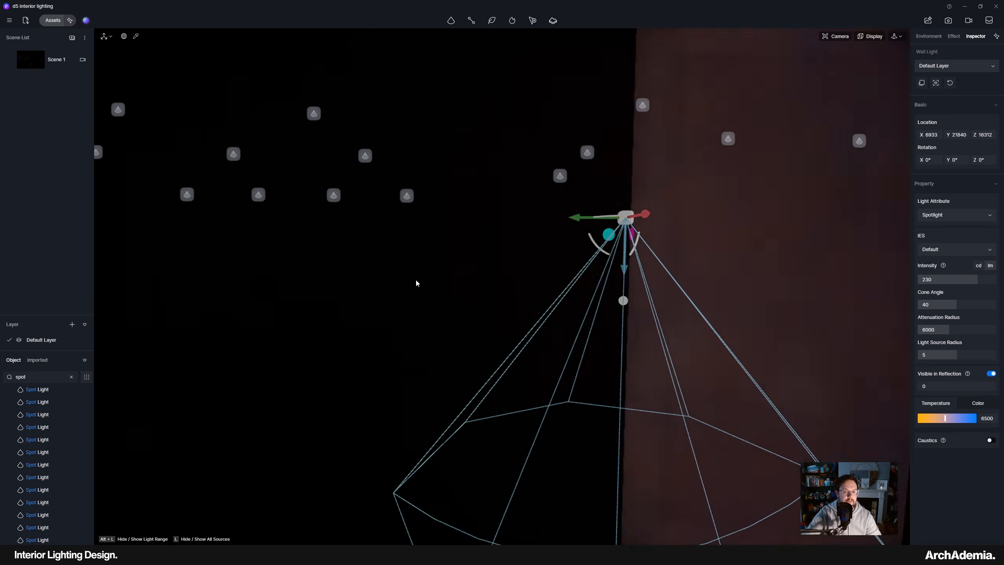
{"action": "scroll", "coordinate": [389, 277], "scroll_direction": "up", "scroll_amount": 6}
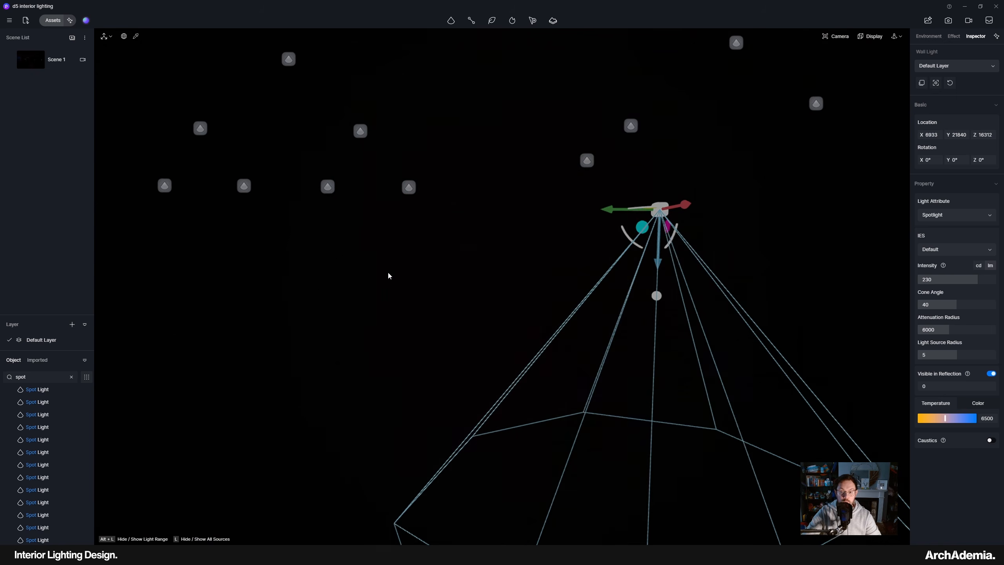
{"action": "middle_click_drag", "start_coordinate": [388, 273], "coordinate": [508, 280]}
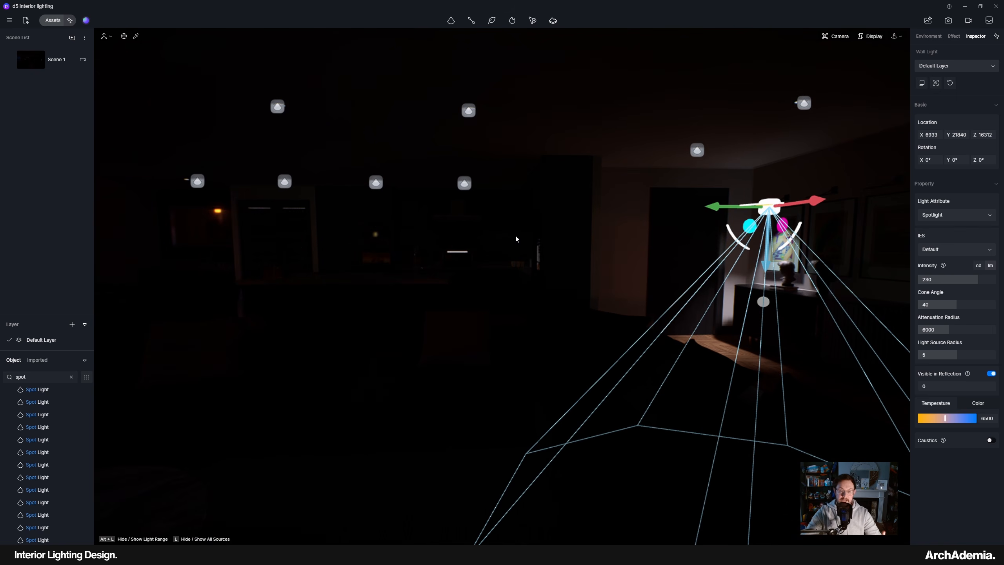
{"action": "scroll", "coordinate": [462, 221], "scroll_direction": "down", "scroll_amount": 2}
{"action": "scroll", "coordinate": [392, 191], "scroll_direction": "up", "scroll_amount": 4}
{"action": "middle_click_drag", "start_coordinate": [391, 191], "coordinate": [542, 196]}
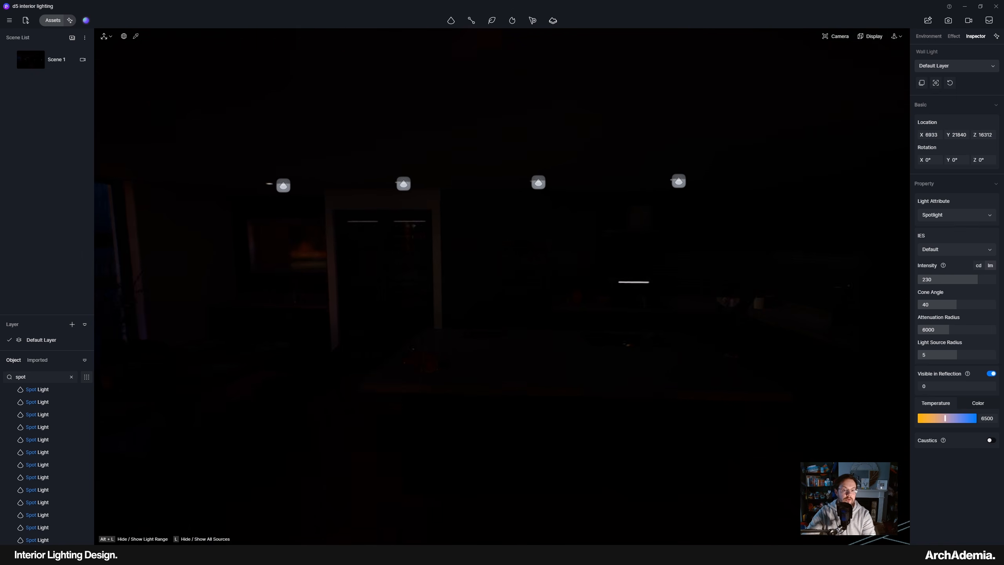
{"action": "left_click", "coordinate": [284, 185]}
{"action": "left_click", "coordinate": [406, 184], "text": "ctrl"}
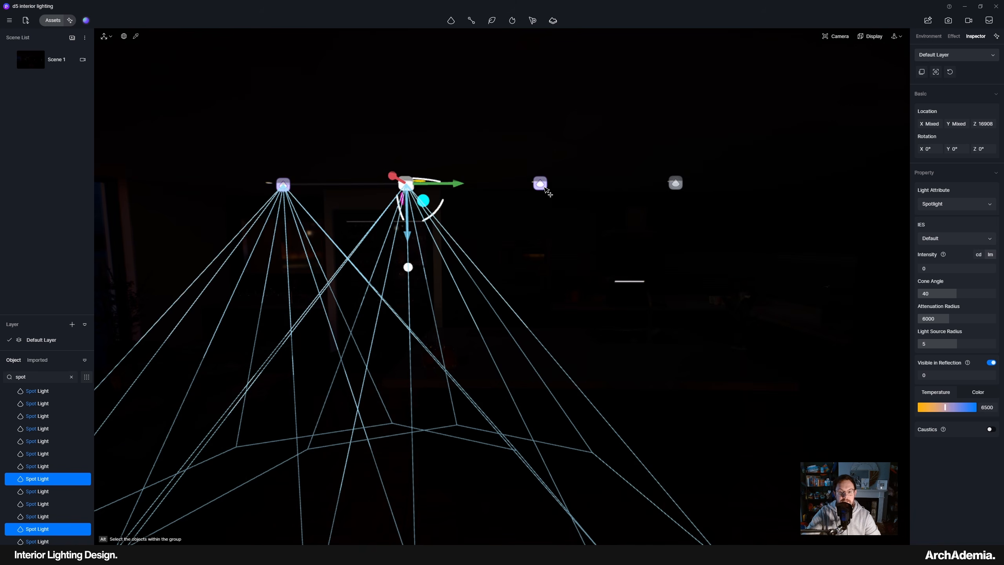
{"action": "left_click", "coordinate": [540, 183], "text": "ctrl"}
{"action": "left_click", "coordinate": [675, 183], "text": "ctrl"}
{"action": "scroll", "coordinate": [619, 277], "scroll_direction": "down", "scroll_amount": 3}
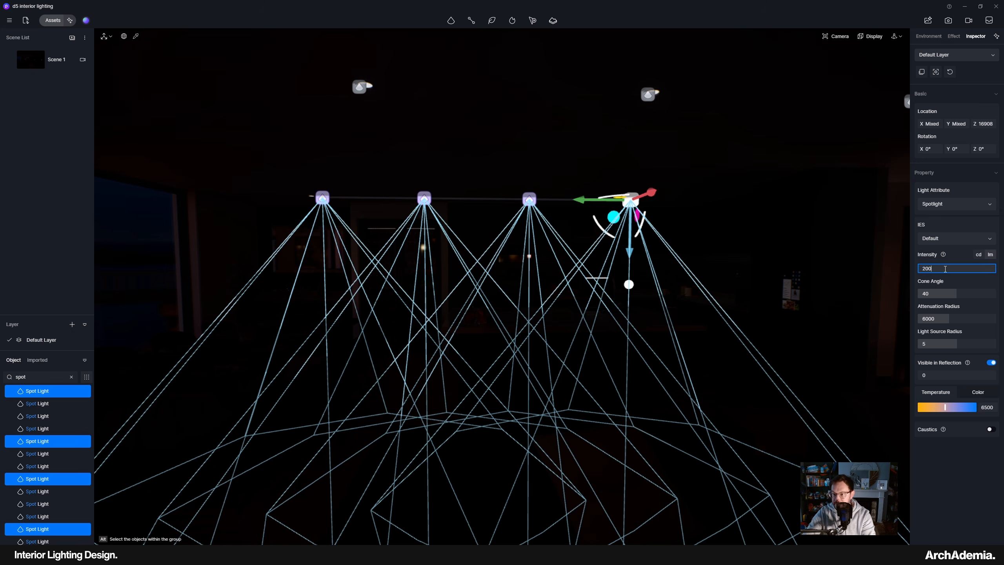
{"action": "key", "text": "Return"}
Tilt the four kitchen ceiling spotlights to a Y rotation of 10° so they aim toward the kitchen units
{"action": "middle_click_drag", "start_coordinate": [403, 335], "coordinate": [454, 338]}
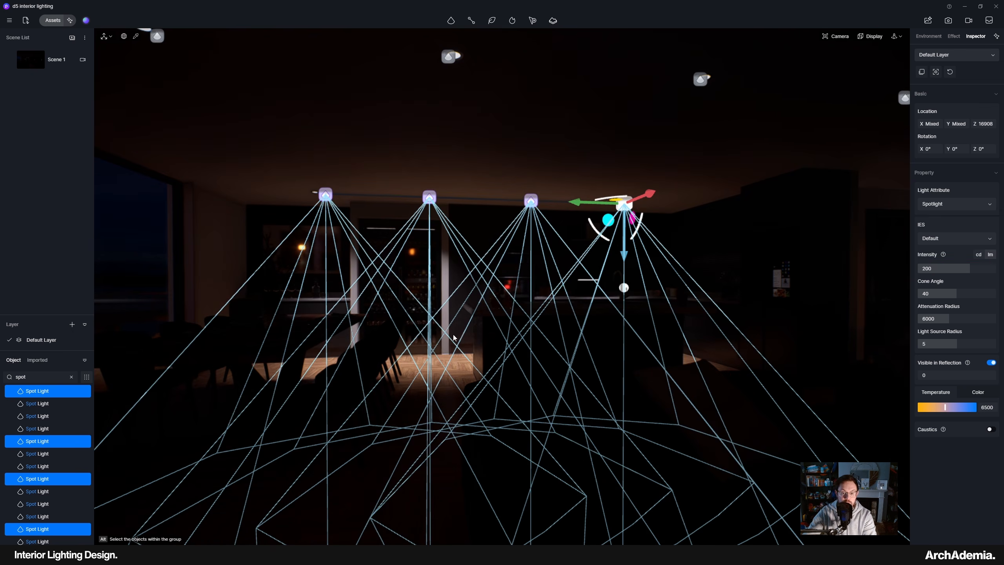
{"action": "scroll", "coordinate": [535, 331], "scroll_direction": "up", "scroll_amount": 2}
{"action": "right_click_drag", "start_coordinate": [198, 392], "coordinate": [585, 382]}
{"action": "middle_click_drag", "start_coordinate": [336, 378], "coordinate": [654, 388]}
{"action": "right_click_drag", "start_coordinate": [655, 387], "coordinate": [585, 386]}
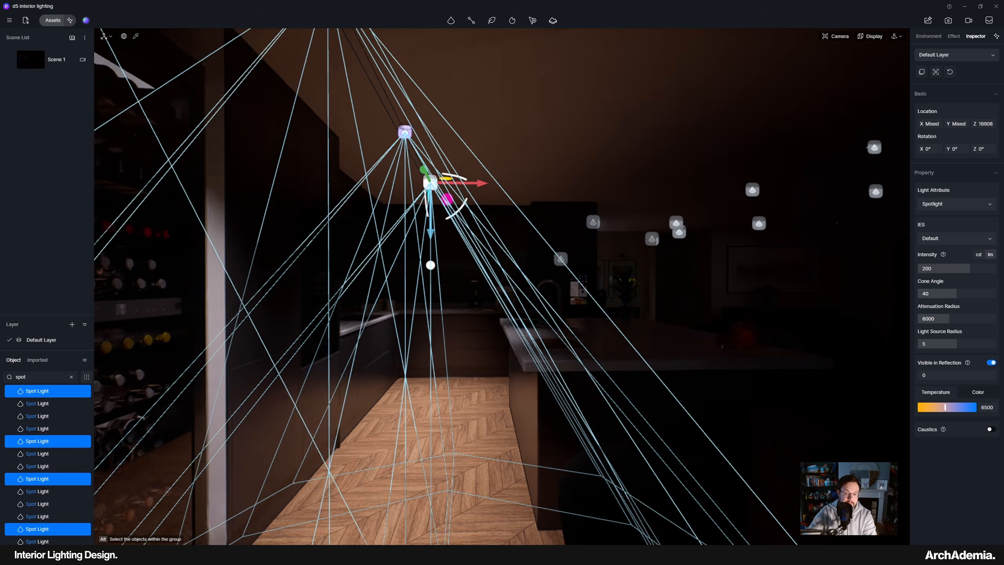
{"action": "scroll", "coordinate": [504, 390], "scroll_direction": "down", "scroll_amount": 2}
{"action": "middle_click_drag", "start_coordinate": [508, 389], "coordinate": [551, 367]}
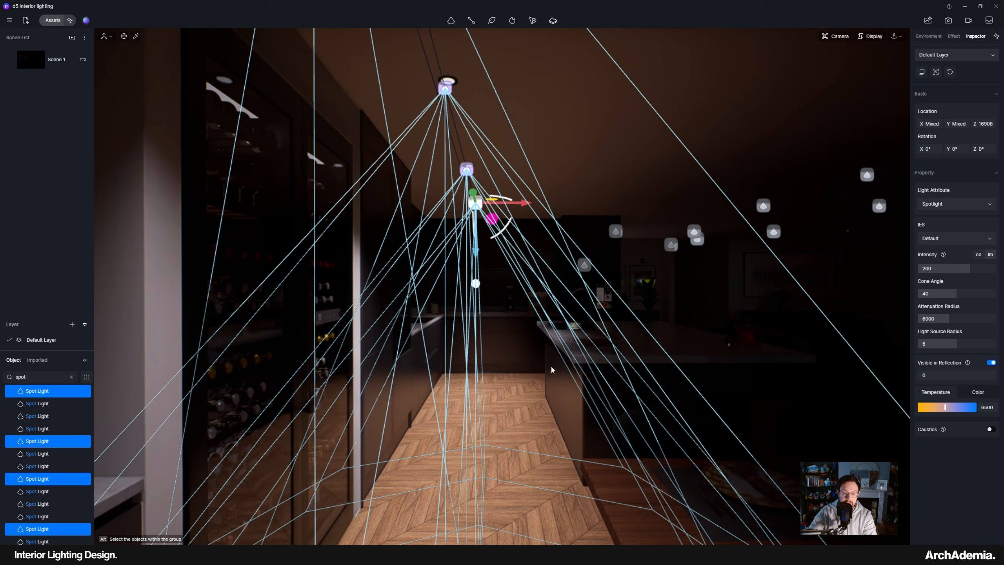
{"action": "right_click_drag", "start_coordinate": [550, 367], "coordinate": [732, 293]}
{"action": "left_click_drag", "start_coordinate": [619, 208], "coordinate": [614, 209]}
{"action": "right_click_drag", "start_coordinate": [617, 222], "coordinate": [553, 223]}
{"action": "right_click_drag", "start_coordinate": [632, 372], "coordinate": [568, 374]}
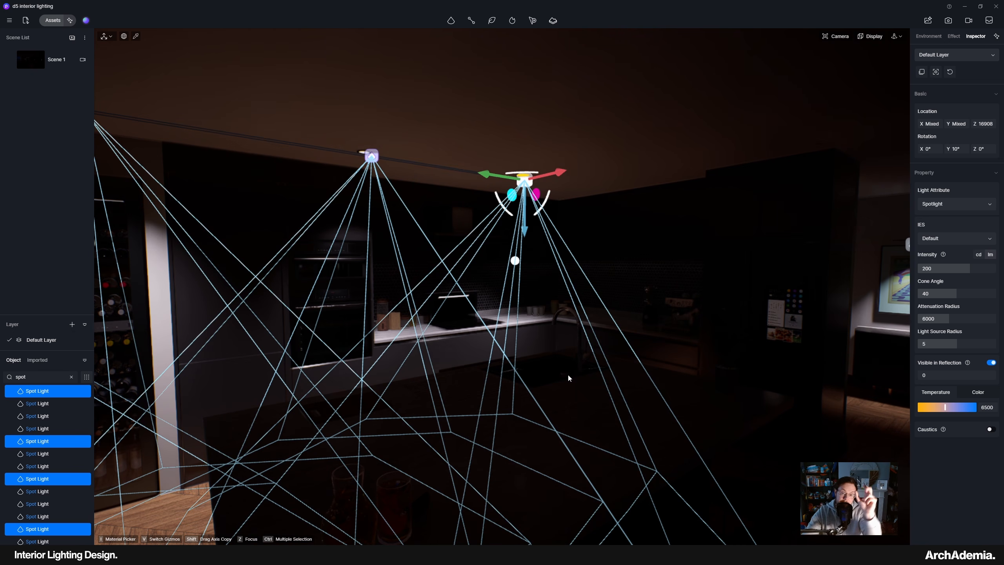
Examine how the tilted spotlights light the wine cabinets, worktop and floor, and deselect them
{"action": "right_click_drag", "start_coordinate": [573, 399], "coordinate": [553, 342]}
{"action": "key", "text": "s"}
{"action": "scroll", "coordinate": [635, 283], "scroll_direction": "up", "scroll_amount": 5}
{"action": "right_click_drag", "start_coordinate": [635, 284], "coordinate": [569, 366]}
{"action": "scroll", "coordinate": [526, 341], "scroll_direction": "down", "scroll_amount": 4}
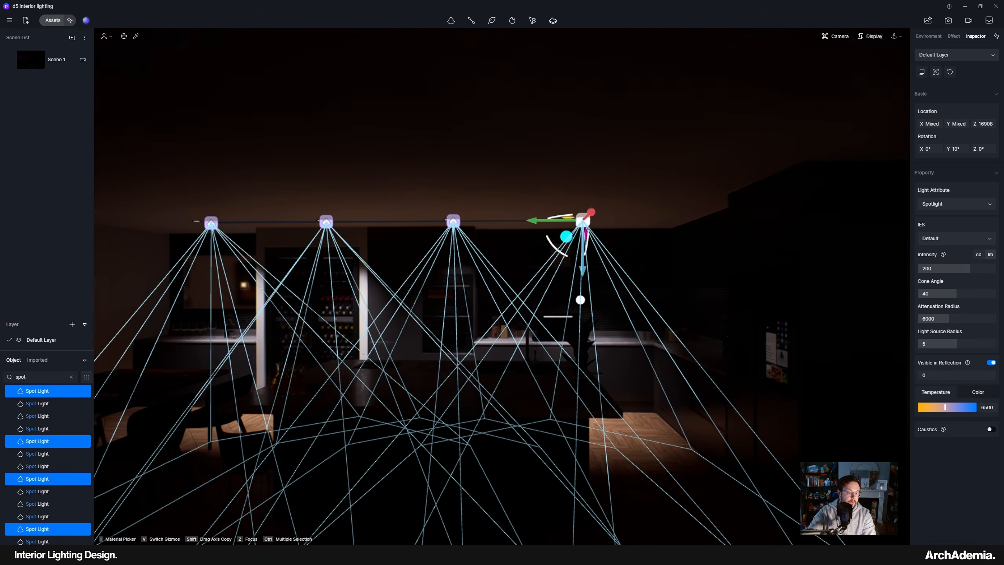
{"action": "mouse_move", "coordinate": [316, 354]}
{"action": "middle_mouse_down"}
{"action": "mouse_move", "coordinate": [569, 343]}
{"action": "mouse_move", "coordinate": [356, 349]}
{"action": "mouse_move", "coordinate": [301, 363]}
{"action": "middle_mouse_up"}
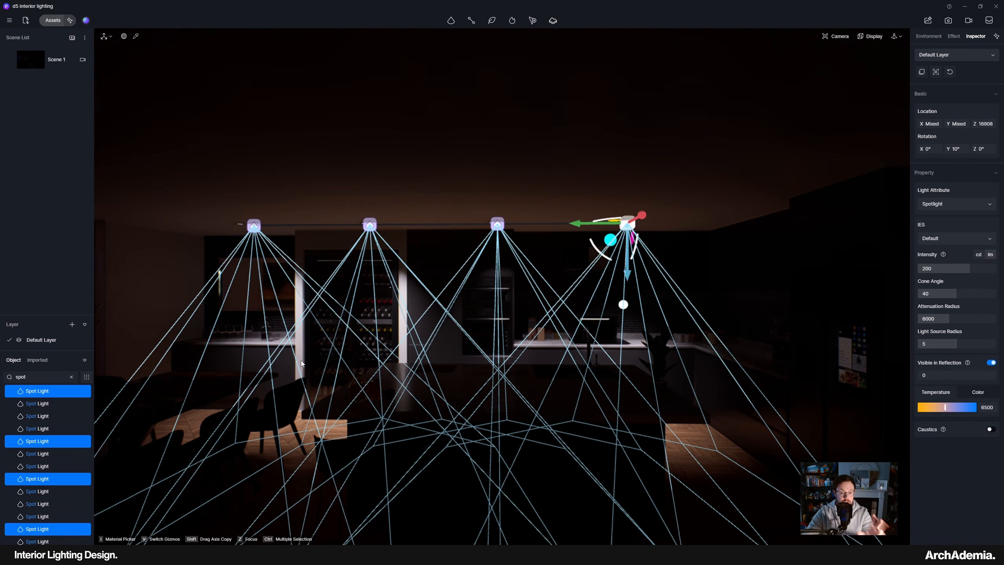
{"action": "left_click", "coordinate": [421, 359]}
Select the wall light below the first poster's picture lamp and set its intensity to 100 lm
{"action": "right_click_drag", "start_coordinate": [421, 359], "coordinate": [510, 310]}
{"action": "scroll", "coordinate": [313, 348], "scroll_direction": "up", "scroll_amount": 3}
{"action": "scroll", "coordinate": [332, 328], "scroll_direction": "down", "scroll_amount": 4}
{"action": "scroll", "coordinate": [521, 285], "scroll_direction": "up", "scroll_amount": 5}
{"action": "scroll", "coordinate": [389, 247], "scroll_direction": "up", "scroll_amount": 3}
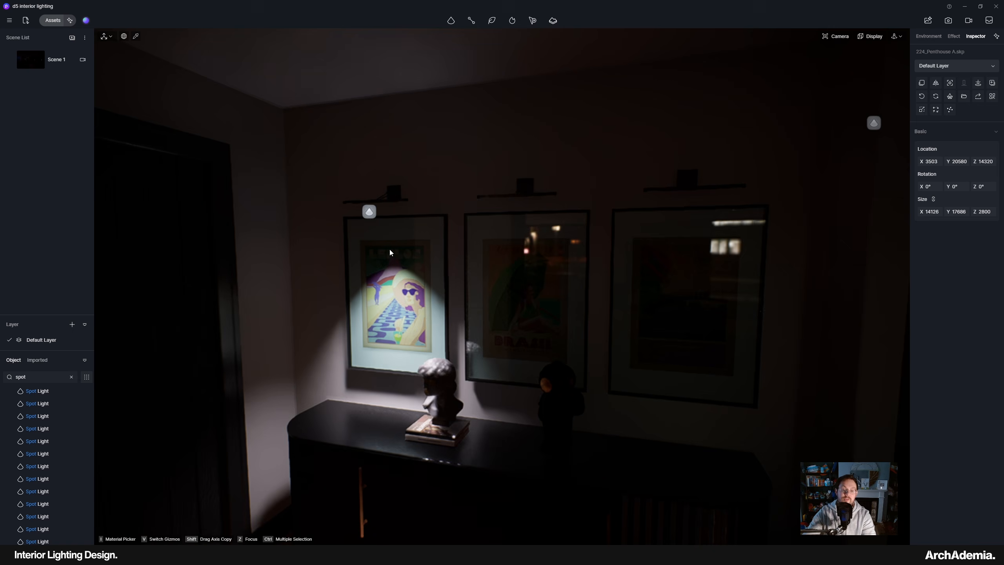
{"action": "left_click", "coordinate": [369, 212]}
{"action": "scroll", "coordinate": [460, 291], "scroll_direction": "up", "scroll_amount": 3}
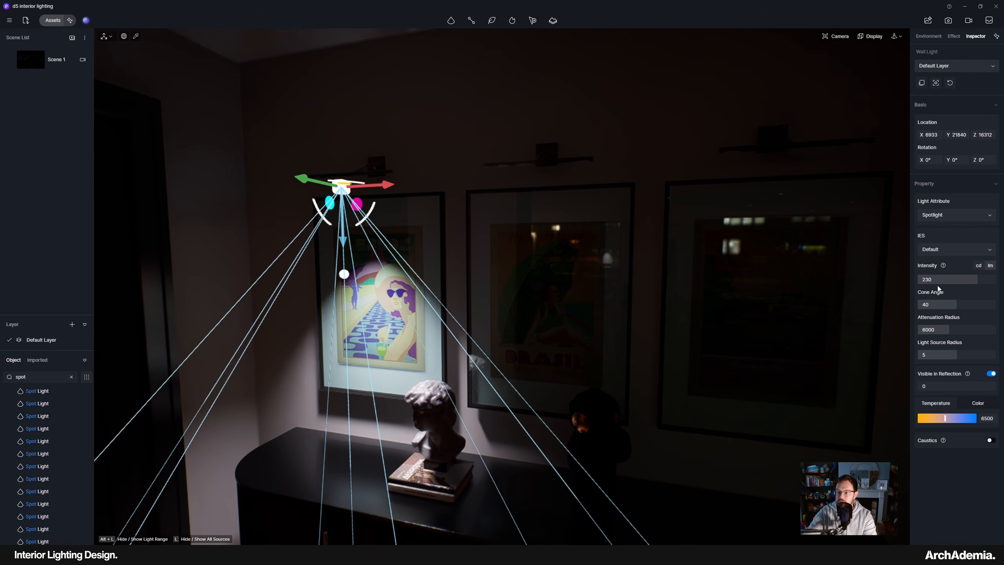
{"action": "left_click", "coordinate": [950, 279]}
{"action": "type", "text": "10"}
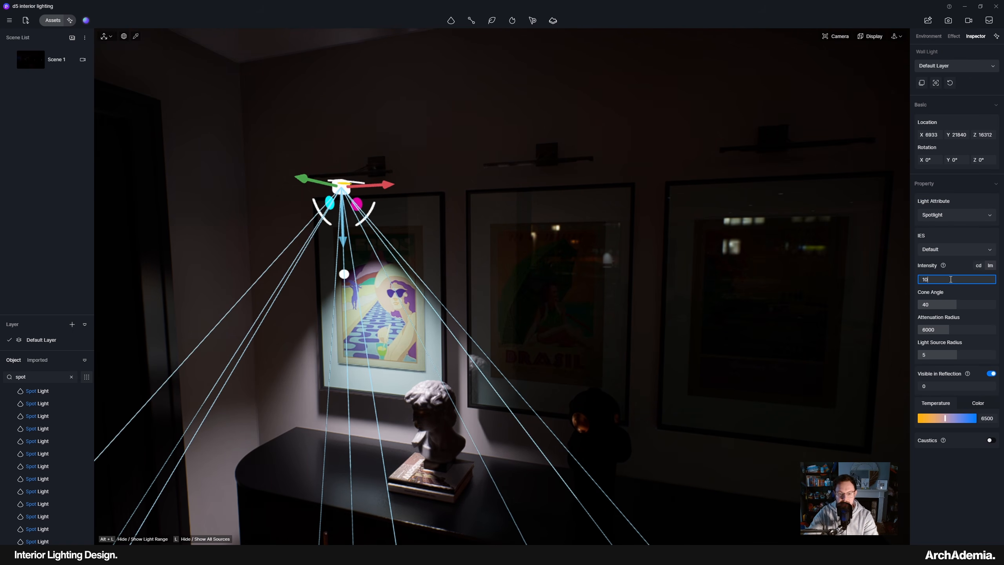
{"action": "type", "text": "0"}
{"action": "key", "text": "Return"}
Tilt the first poster's wall light toward the artwork to an X rotation of 345°
{"action": "right_click_drag", "start_coordinate": [626, 275], "coordinate": [512, 271]}
{"action": "left_click_drag", "start_coordinate": [307, 223], "coordinate": [317, 226]}
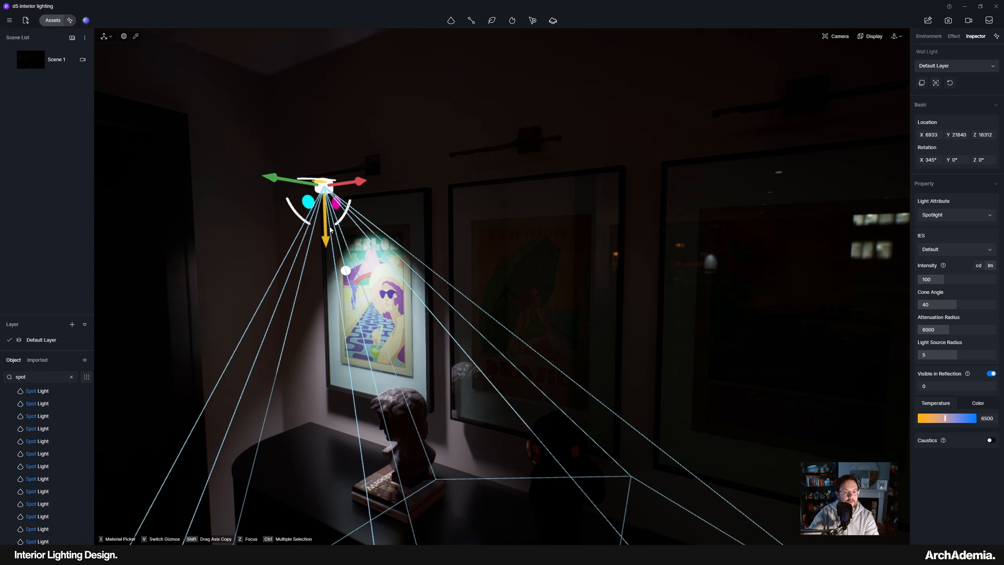
{"action": "right_click_drag", "start_coordinate": [317, 226], "coordinate": [392, 218]}
{"action": "scroll", "coordinate": [332, 220], "scroll_direction": "up", "scroll_amount": 3}
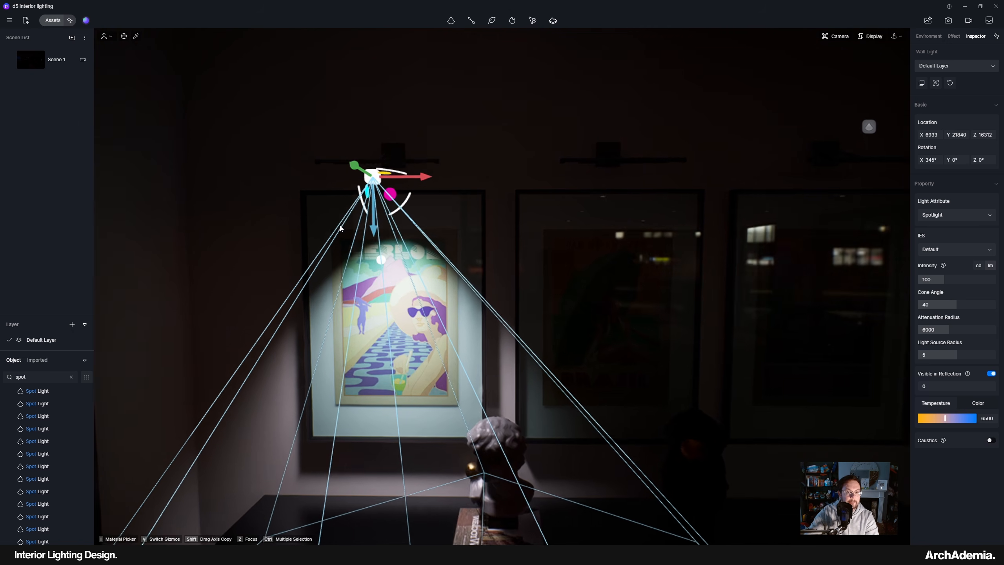
Copy the wall light sideways along the first poster's picture lamp and select both lights as a pair
{"action": "left_click_drag", "start_coordinate": [449, 189], "coordinate": [501, 182]}
{"action": "left_click", "coordinate": [342, 178], "text": "ctrl"}
{"action": "scroll", "coordinate": [302, 283], "scroll_direction": "down", "scroll_amount": 5}
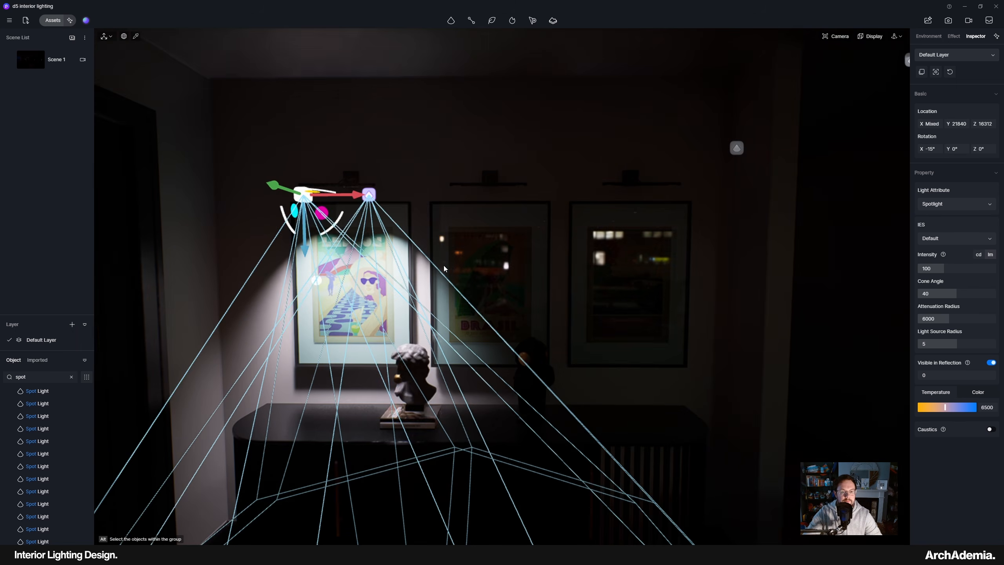
Clear the object list filter and copy the pair of wall lights to the second and third posters' picture lamps
{"action": "left_click", "coordinate": [72, 376]}
{"action": "left_click_drag", "start_coordinate": [306, 203], "coordinate": [605, 203]}
{"action": "right_click_drag", "start_coordinate": [617, 369], "coordinate": [531, 372]}
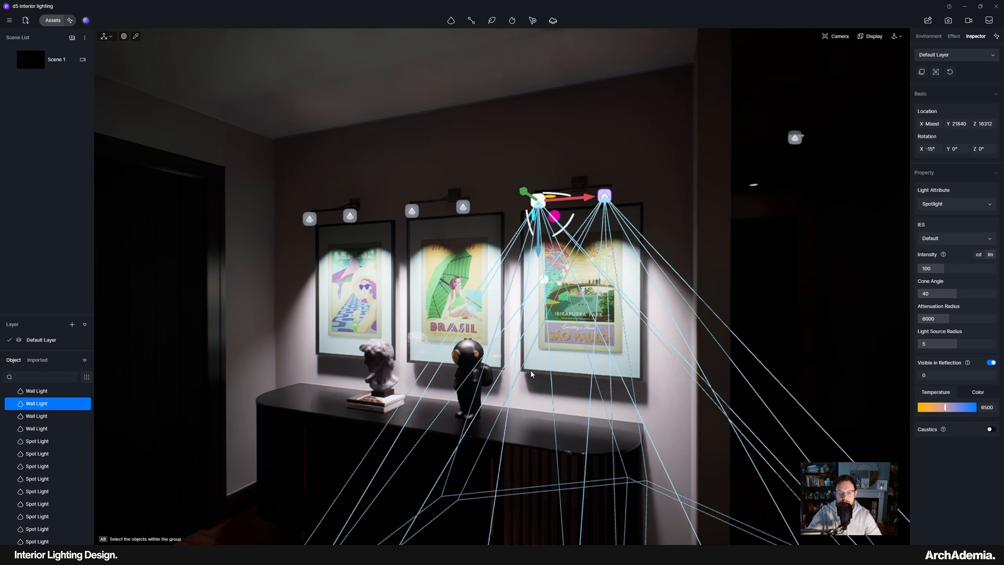
Select all six wall lights in the object list and set their colour temperature to 5100
{"action": "left_click", "coordinate": [46, 431]}
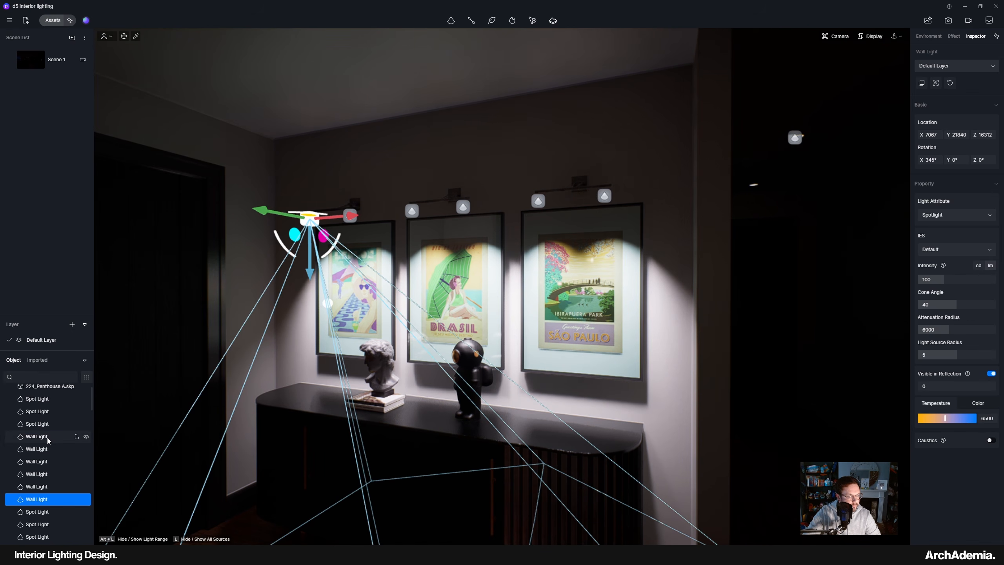
{"action": "left_click", "coordinate": [36, 436], "text": "shift"}
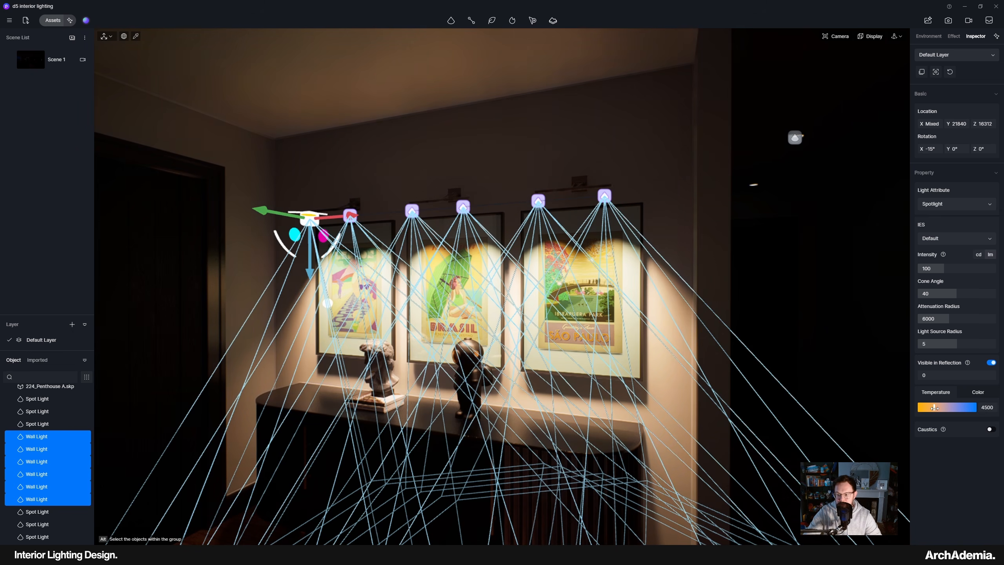
{"action": "scroll", "coordinate": [585, 286], "scroll_direction": "down", "scroll_amount": 8}
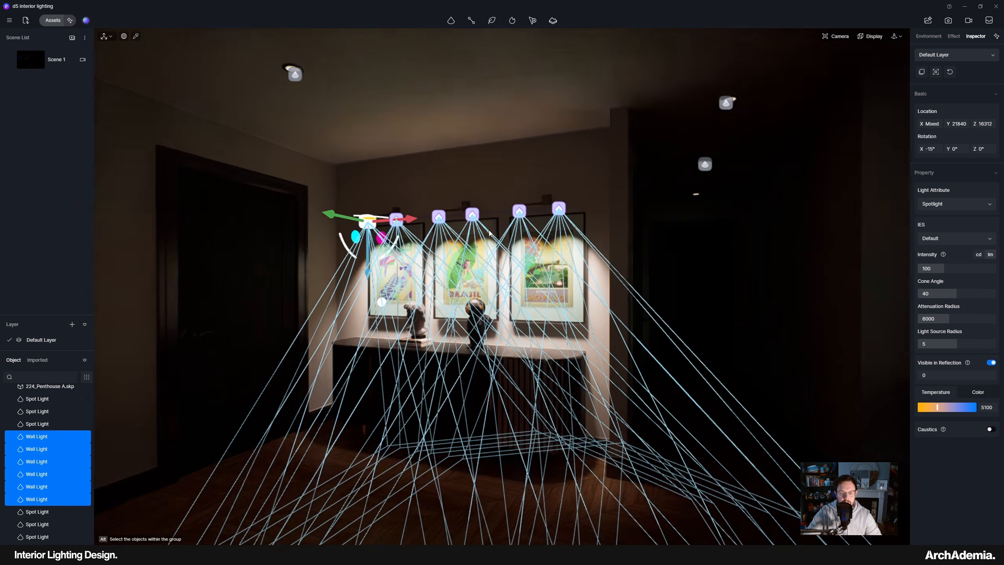
Select the four kitchen ceiling spotlights again and set their colour temperature to 5000
{"action": "right_click_drag", "start_coordinate": [585, 285], "coordinate": [462, 305]}
{"action": "middle_click_drag", "start_coordinate": [462, 305], "coordinate": [518, 257]}
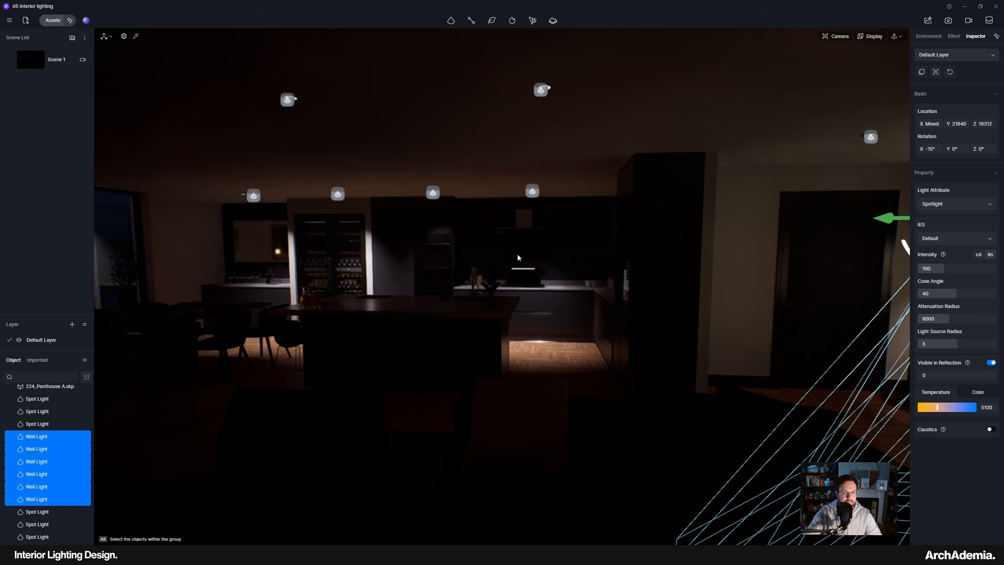
{"action": "left_click", "coordinate": [253, 195]}
{"action": "left_click", "coordinate": [337, 193], "text": "ctrl"}
{"action": "left_click", "coordinate": [433, 193], "text": "ctrl"}
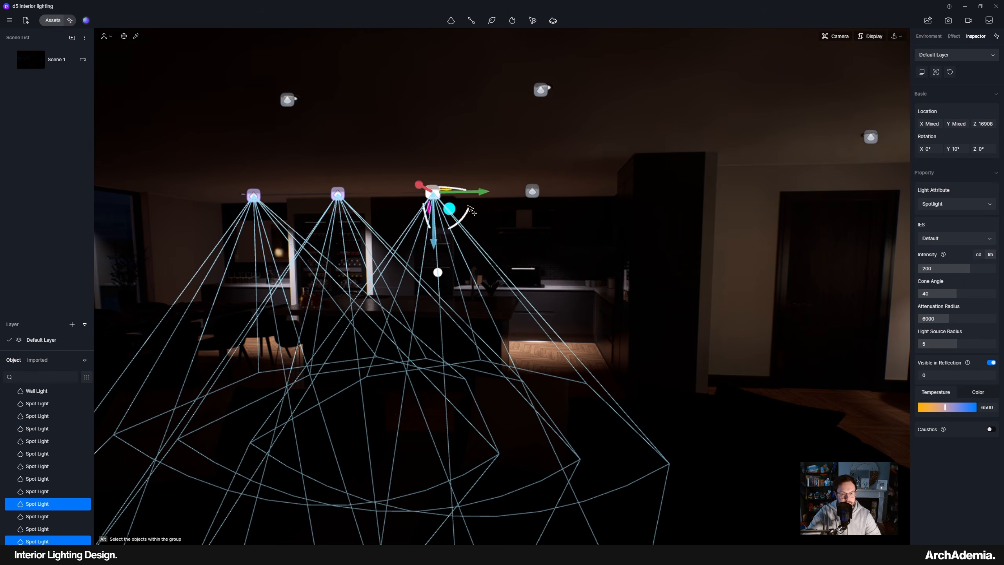
{"action": "left_click", "coordinate": [532, 191], "text": "ctrl"}
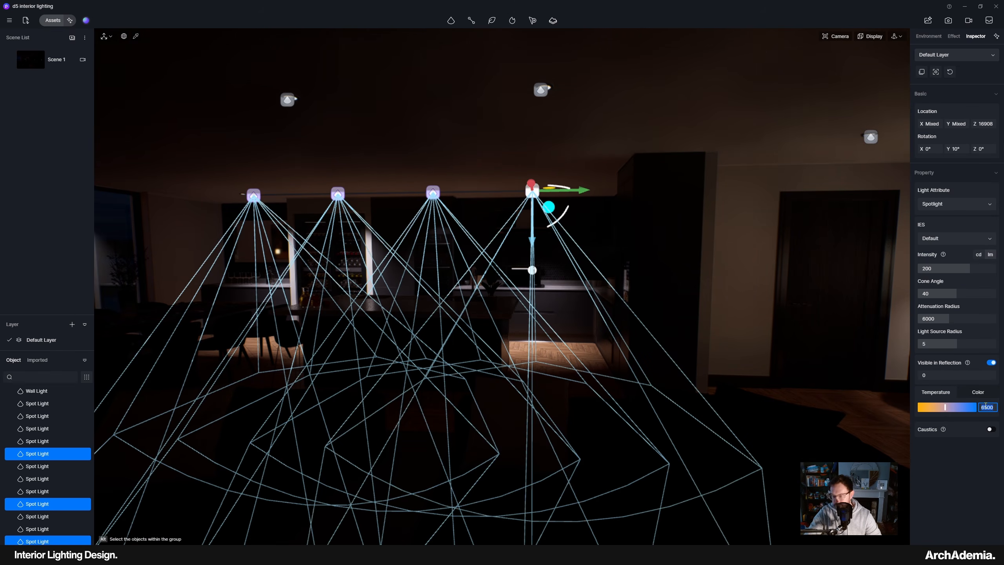
Examine the lighting on the poster wall, the hallway and the large framed artwork beside it
{"action": "right_click_drag", "start_coordinate": [457, 407], "coordinate": [118, 317]}
{"action": "scroll", "coordinate": [732, 263], "scroll_direction": "up", "scroll_amount": 5}
{"action": "right_click_drag", "start_coordinate": [732, 263], "coordinate": [399, 302]}
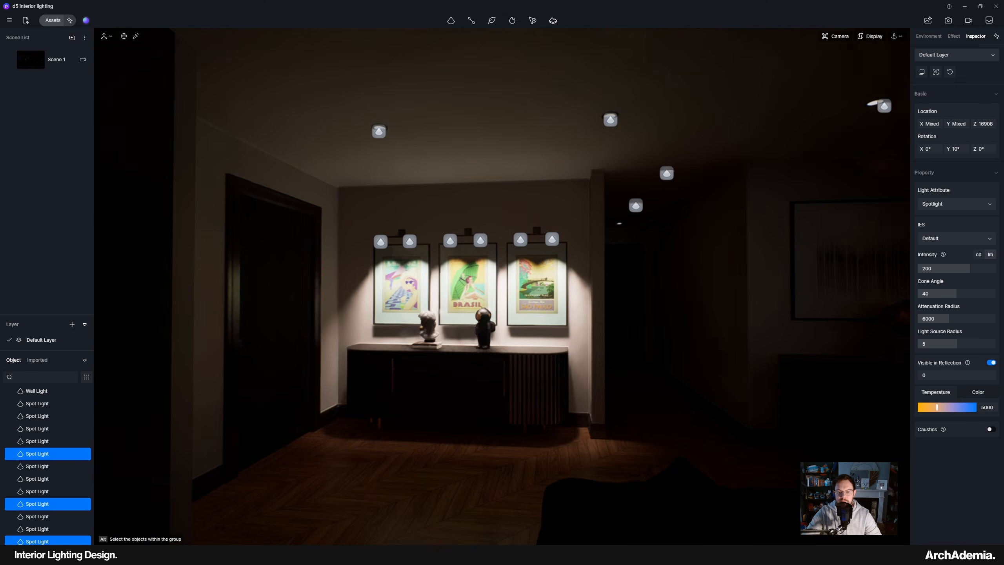
{"action": "scroll", "coordinate": [444, 284], "scroll_direction": "down", "scroll_amount": 4}
{"action": "right_click_drag", "start_coordinate": [474, 279], "coordinate": [407, 273]}
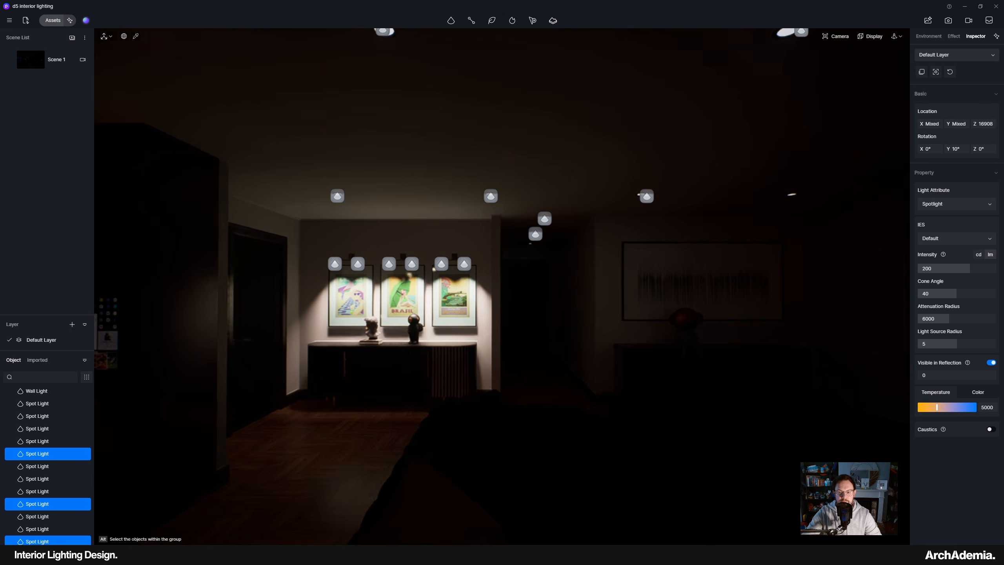
{"action": "middle_click_drag", "start_coordinate": [413, 305], "coordinate": [253, 312]}
{"action": "scroll", "coordinate": [341, 301], "scroll_direction": "up", "scroll_amount": 4}
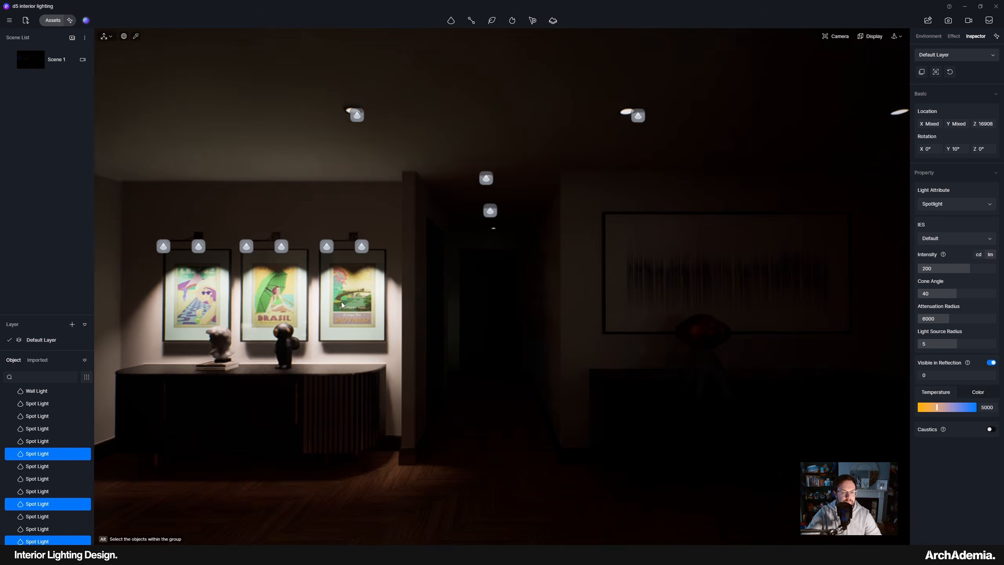
{"action": "scroll", "coordinate": [341, 301], "scroll_direction": "down", "scroll_amount": 4}
{"action": "right_click_drag", "start_coordinate": [340, 322], "coordinate": [409, 285]}
{"action": "scroll", "coordinate": [409, 287], "scroll_direction": "up", "scroll_amount": 4}
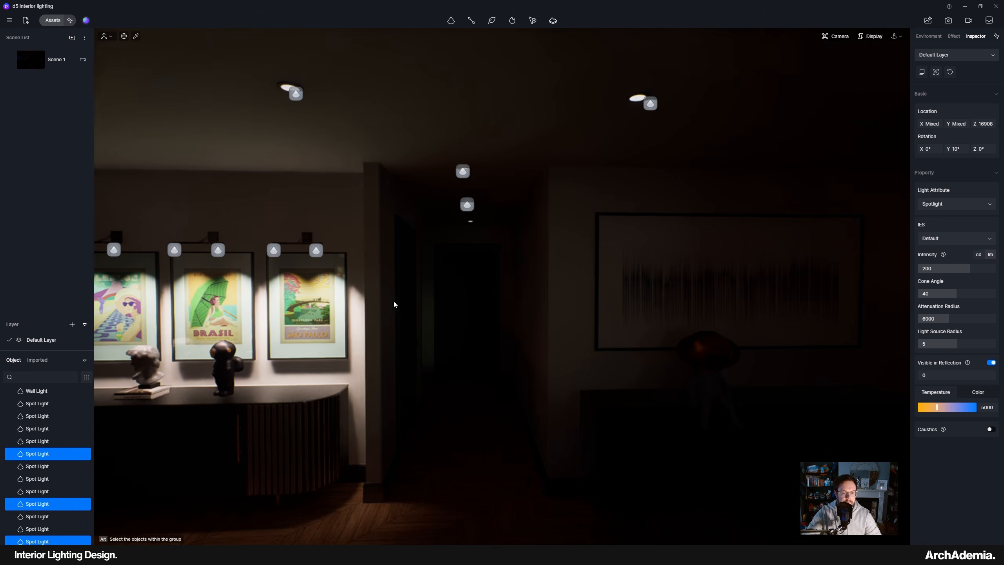
{"action": "scroll", "coordinate": [392, 301], "scroll_direction": "down", "scroll_amount": 3}
{"action": "scroll", "coordinate": [723, 277], "scroll_direction": "up", "scroll_amount": 3}
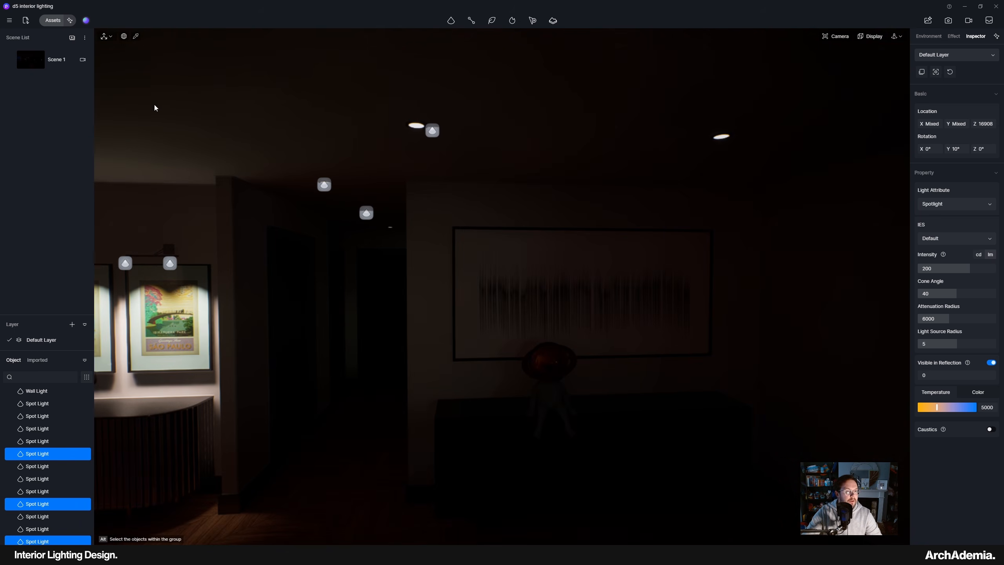
Open the online asset library and browse the indoor lamp models to the Wall lamp category
{"action": "left_click", "coordinate": [52, 20]}
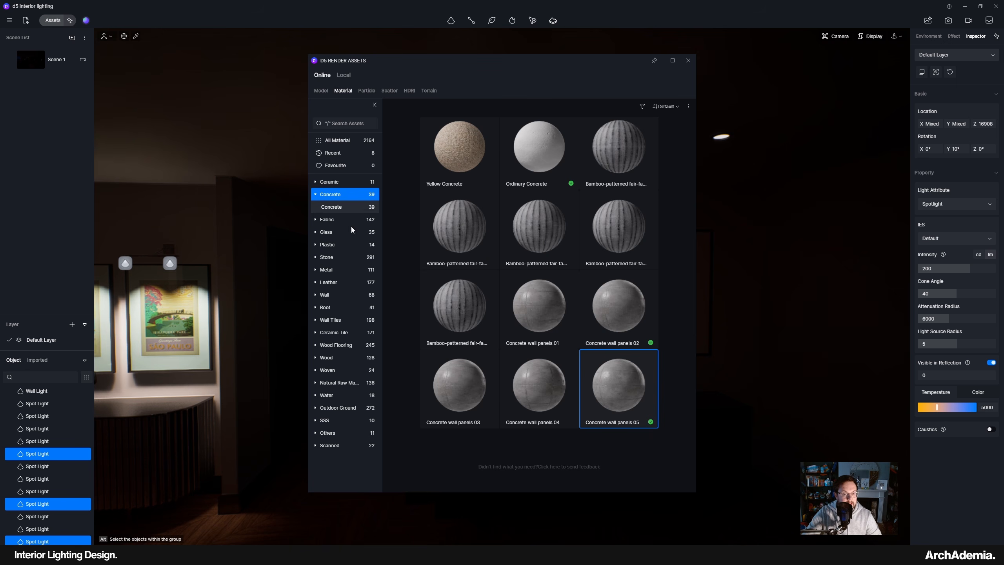
{"action": "left_click", "coordinate": [323, 93]}
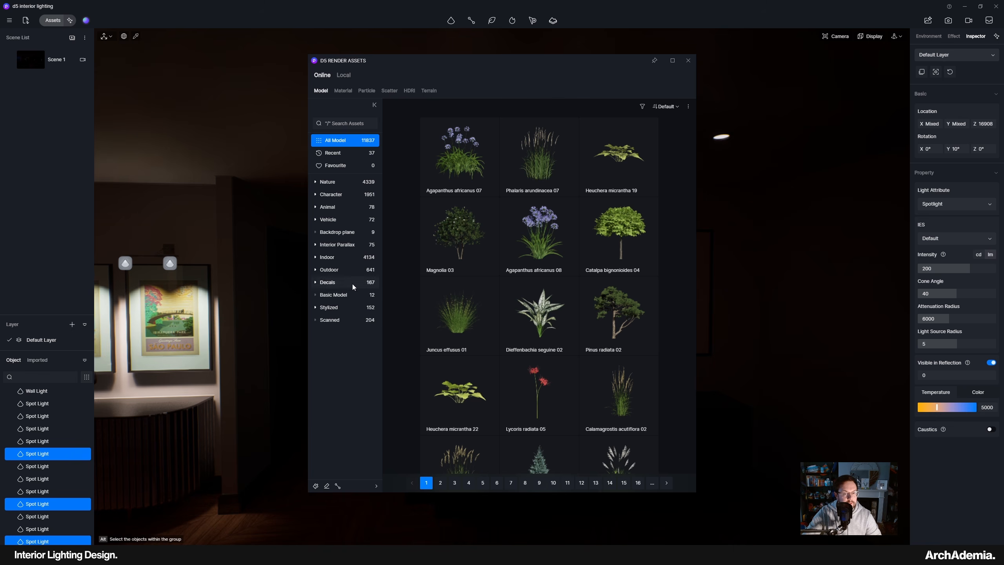
{"action": "left_click", "coordinate": [328, 257]}
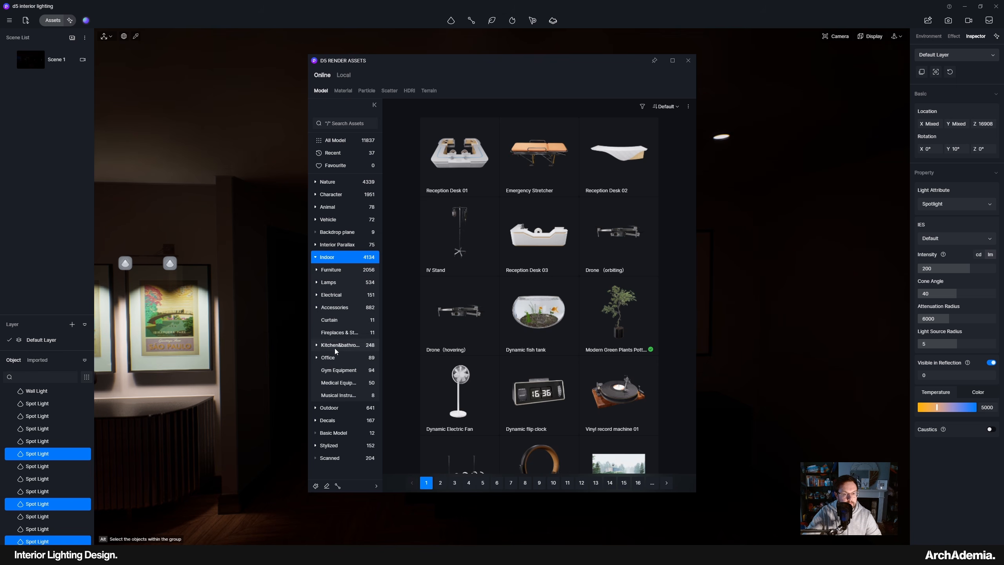
{"action": "left_click", "coordinate": [327, 282]}
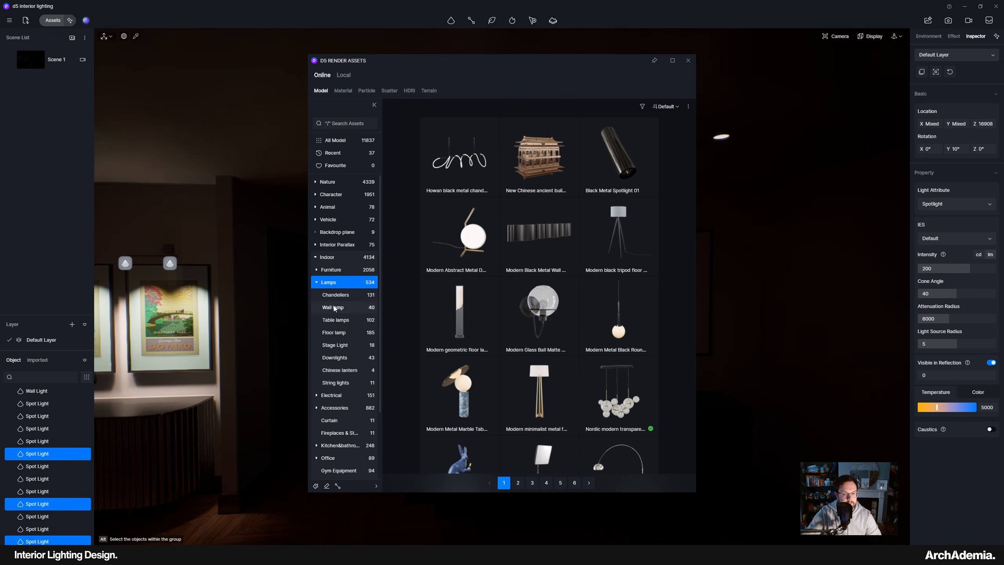
{"action": "left_click", "coordinate": [333, 307]}
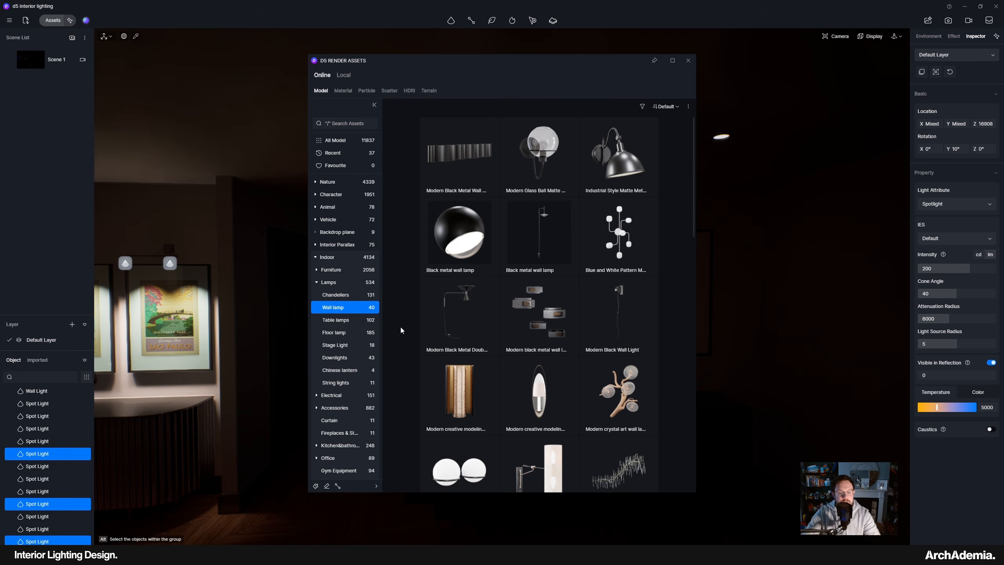
Browse the Floor lamp category and place the Stone Bottom Metal Long Lamp on the living room floor
{"action": "left_click", "coordinate": [334, 332]}
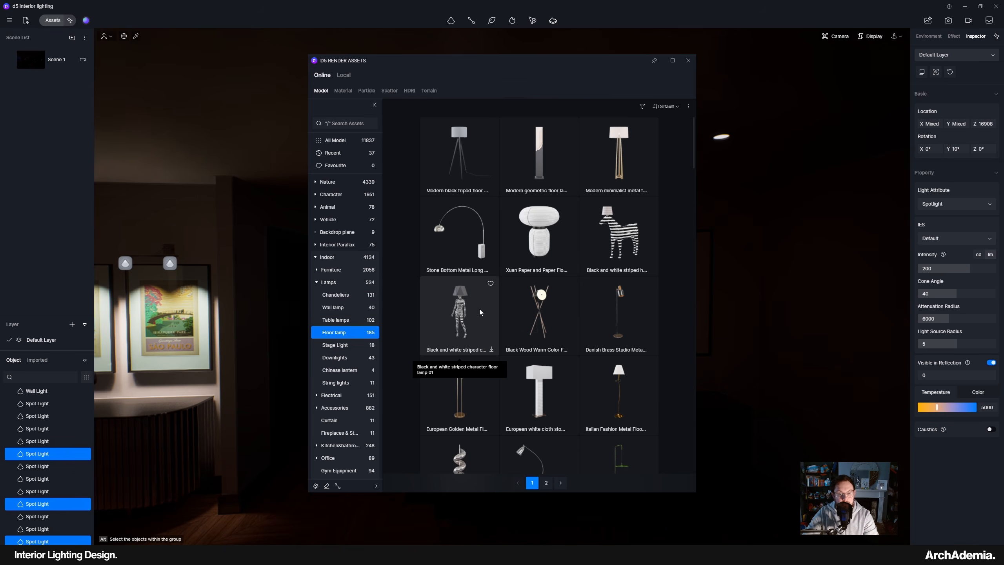
{"action": "left_click_drag", "start_coordinate": [434, 66], "coordinate": [253, 72]}
{"action": "scroll", "coordinate": [670, 240], "scroll_direction": "down", "scroll_amount": 4}
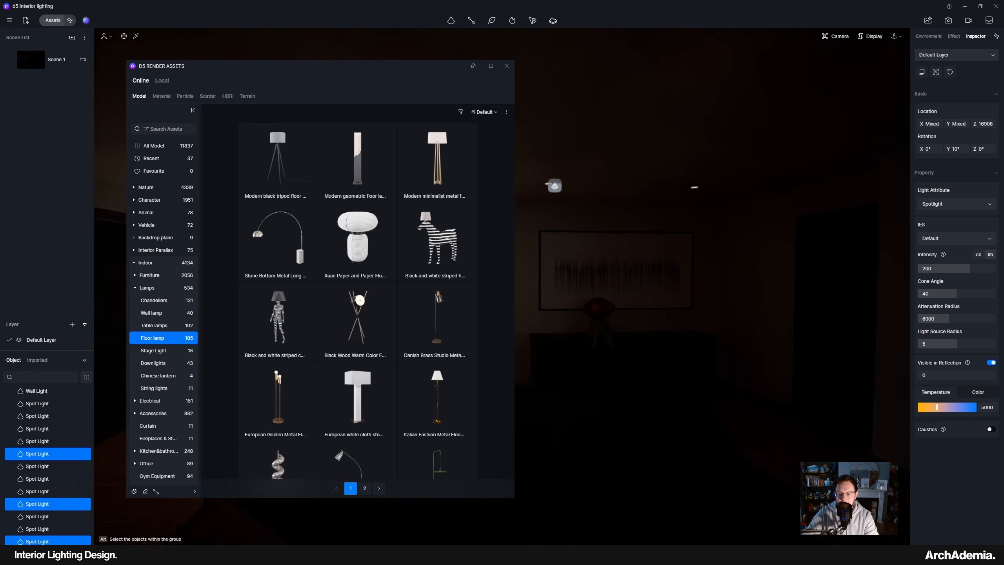
{"action": "right_click_drag", "start_coordinate": [669, 240], "coordinate": [734, 348]}
{"action": "middle_click_drag", "start_coordinate": [734, 347], "coordinate": [710, 334]}
{"action": "left_click", "coordinate": [280, 258]}
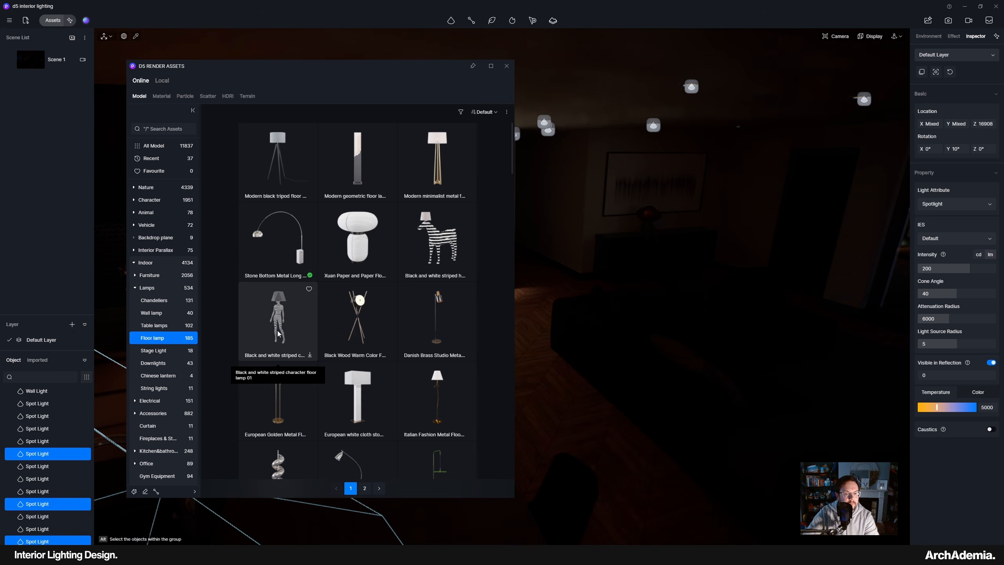
{"action": "left_click", "coordinate": [287, 261]}
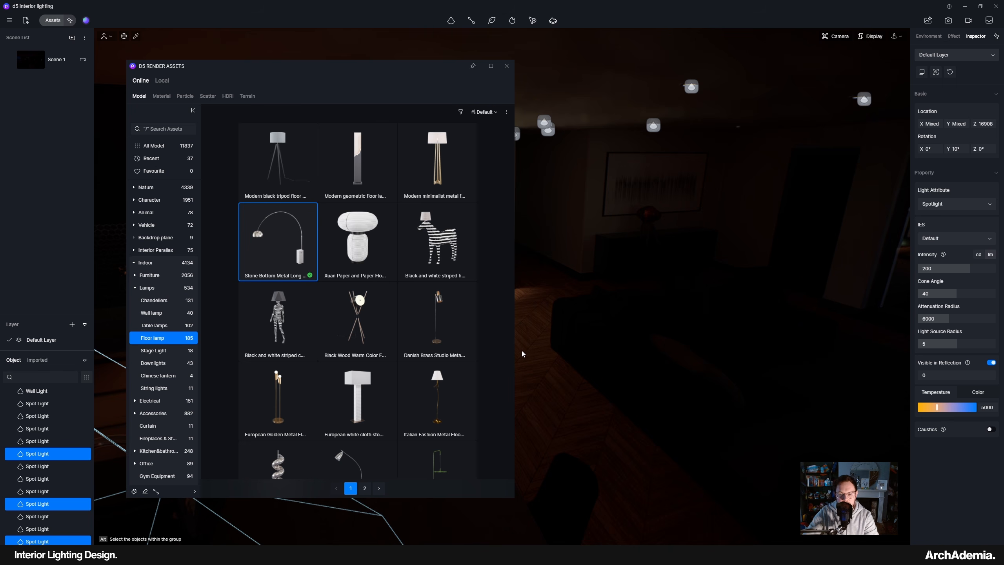
{"action": "left_click", "coordinate": [522, 313]}
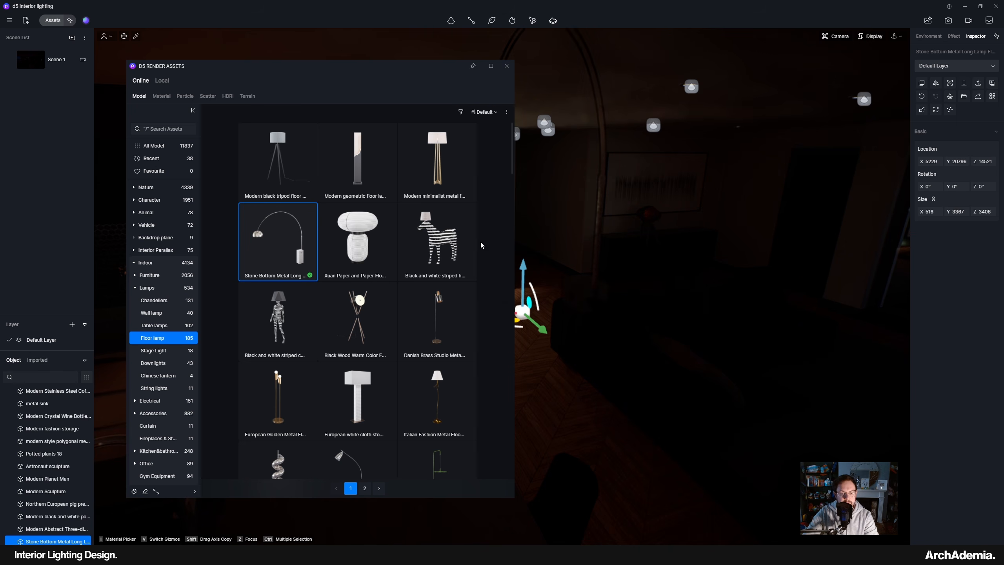
Rotate the arched floor lamp to about 131° around Z and move it towards the sofa at about X 4468, Y 18956
{"action": "left_click", "coordinate": [506, 65]}
{"action": "middle_click_drag", "start_coordinate": [491, 326], "coordinate": [415, 329]}
{"action": "left_click_drag", "start_coordinate": [567, 330], "coordinate": [464, 332]}
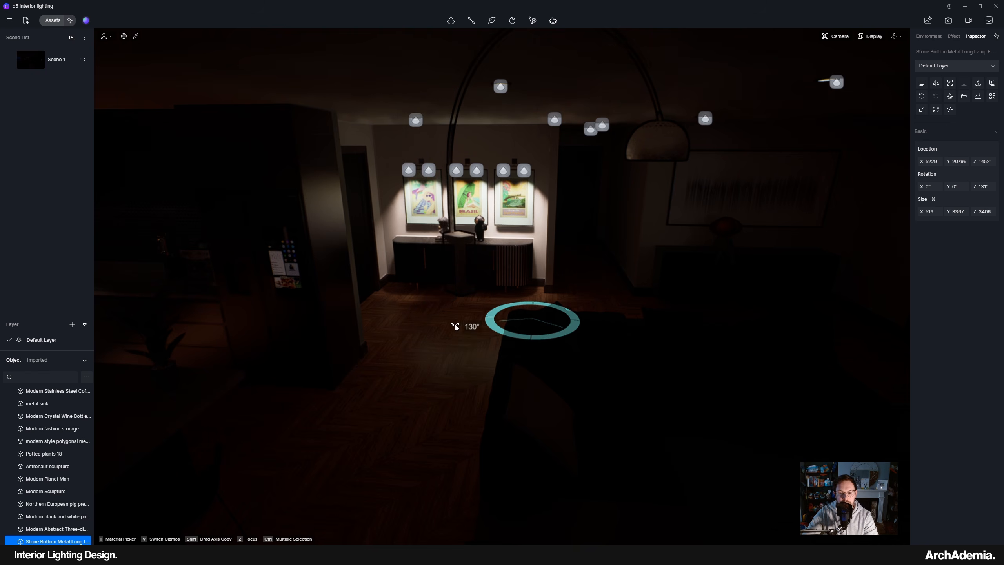
{"action": "left_click_drag", "start_coordinate": [553, 331], "coordinate": [650, 423]}
{"action": "middle_click_drag", "start_coordinate": [648, 422], "coordinate": [502, 315]}
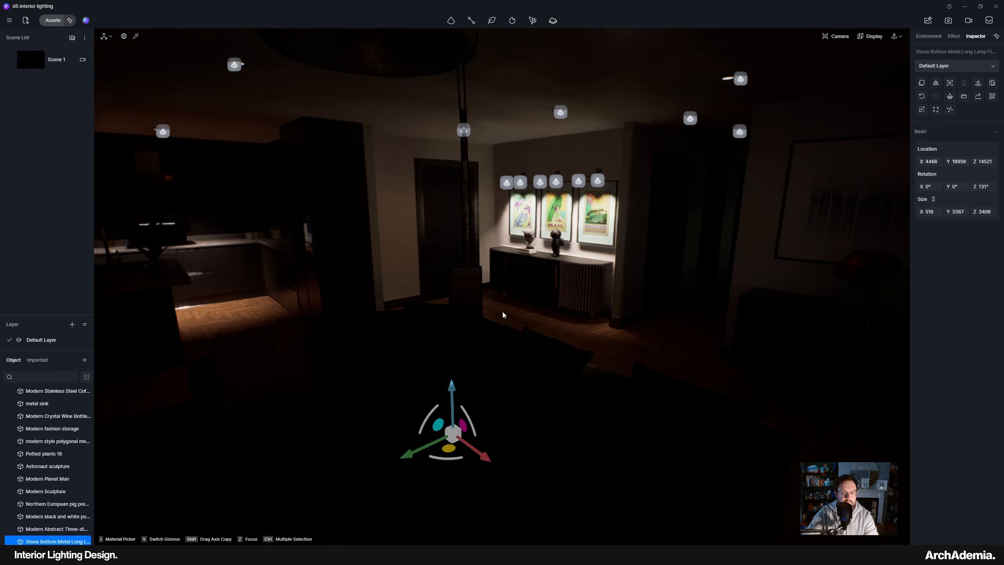
Scale the arched floor lamp down proportionally to about 391 × 2552 × 2581
{"action": "scroll", "coordinate": [592, 285], "scroll_direction": "down", "scroll_amount": 3}
{"action": "scroll", "coordinate": [591, 285], "scroll_direction": "down", "scroll_amount": 2}
{"action": "middle_click_drag", "start_coordinate": [592, 286], "coordinate": [695, 249]}
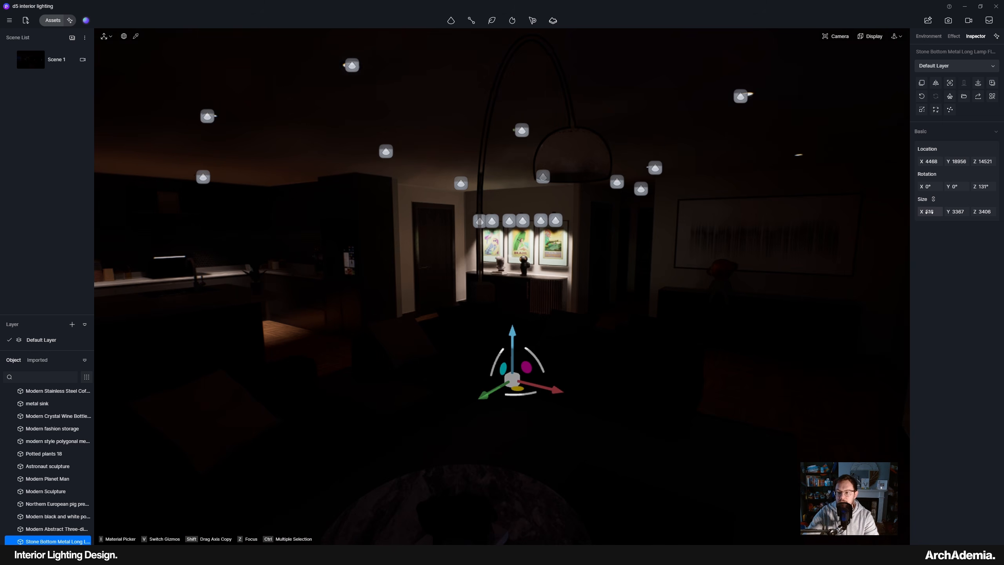
{"action": "left_click_drag", "start_coordinate": [929, 212], "coordinate": [913, 212]}
{"action": "scroll", "coordinate": [451, 372], "scroll_direction": "down", "scroll_amount": 3}
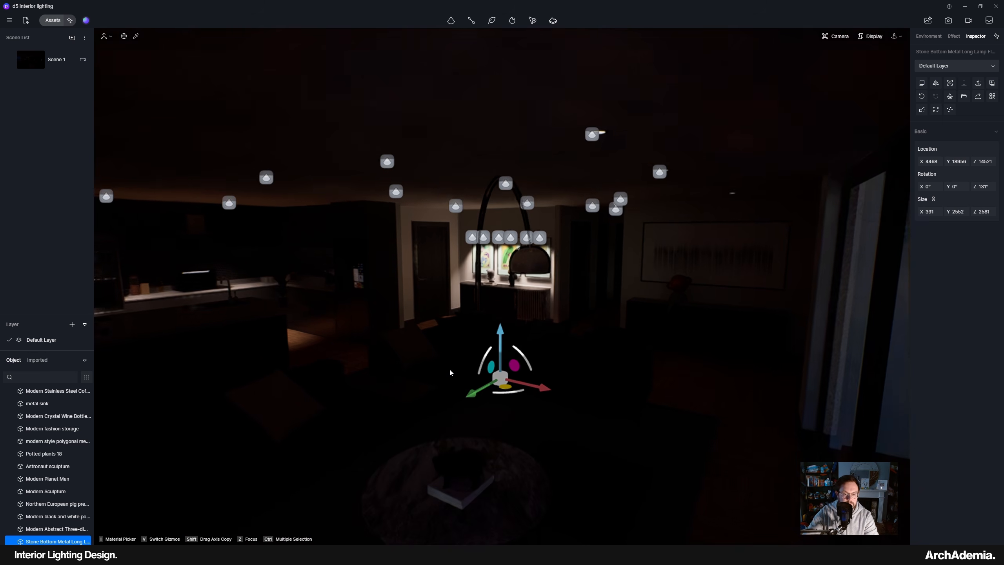
Check the arched floor lamp's look in the living room and remove it from the scene
{"action": "middle_click_drag", "start_coordinate": [450, 372], "coordinate": [521, 289]}
{"action": "middle_click_drag", "start_coordinate": [608, 353], "coordinate": [549, 391]}
{"action": "scroll", "coordinate": [491, 292], "scroll_direction": "up", "scroll_amount": 2}
{"action": "right_click_drag", "start_coordinate": [491, 293], "coordinate": [461, 301]}
{"action": "key", "text": "Escape"}
Add the modern minimalist metal floor lamp from the asset library to the floor near the tall windows
{"action": "left_click", "coordinate": [52, 20]}
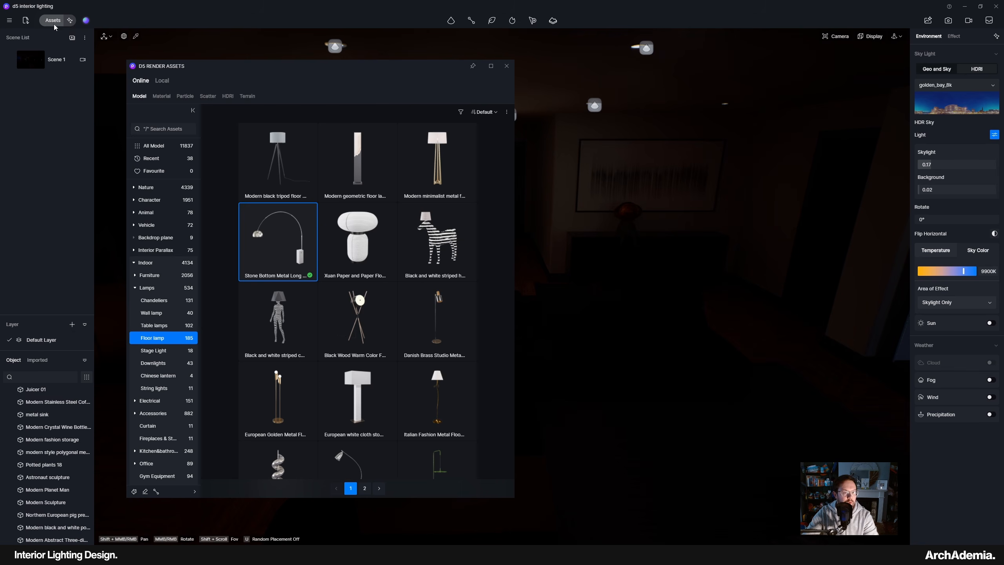
{"action": "scroll", "coordinate": [357, 363], "scroll_direction": "up", "scroll_amount": 1}
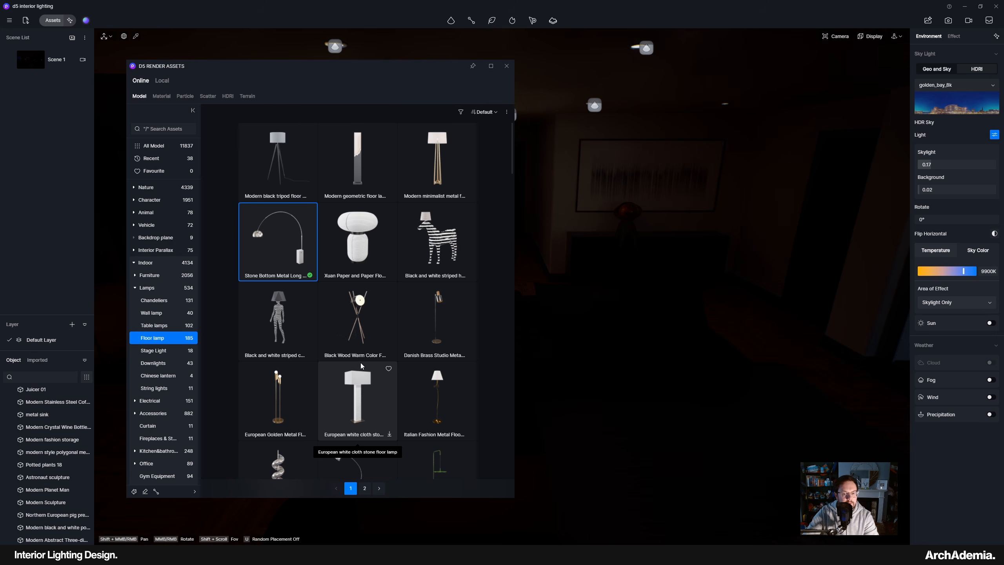
{"action": "left_click", "coordinate": [432, 171]}
{"action": "middle_click_drag", "start_coordinate": [699, 335], "coordinate": [604, 358]}
{"action": "left_click", "coordinate": [437, 170]}
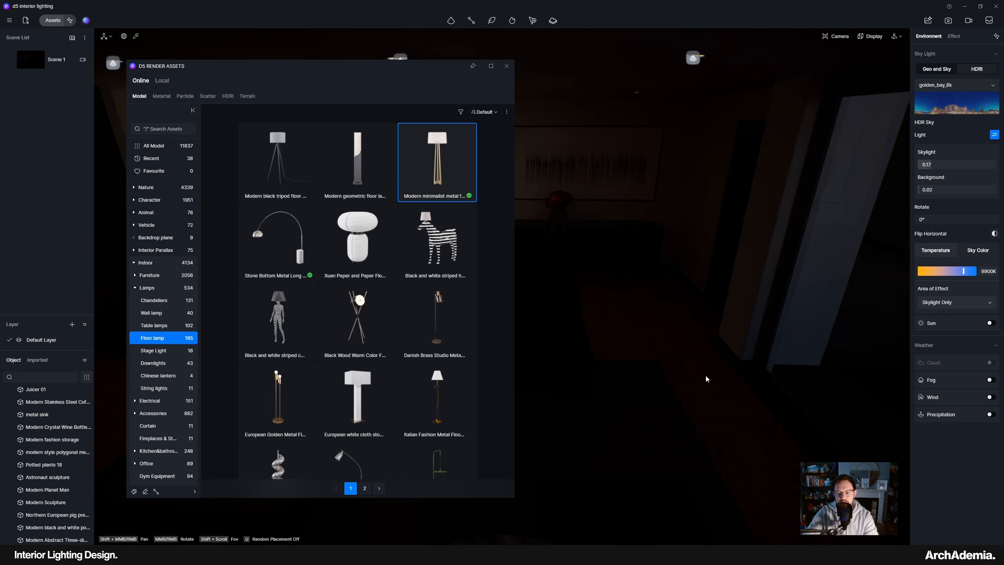
{"action": "left_click", "coordinate": [685, 364]}
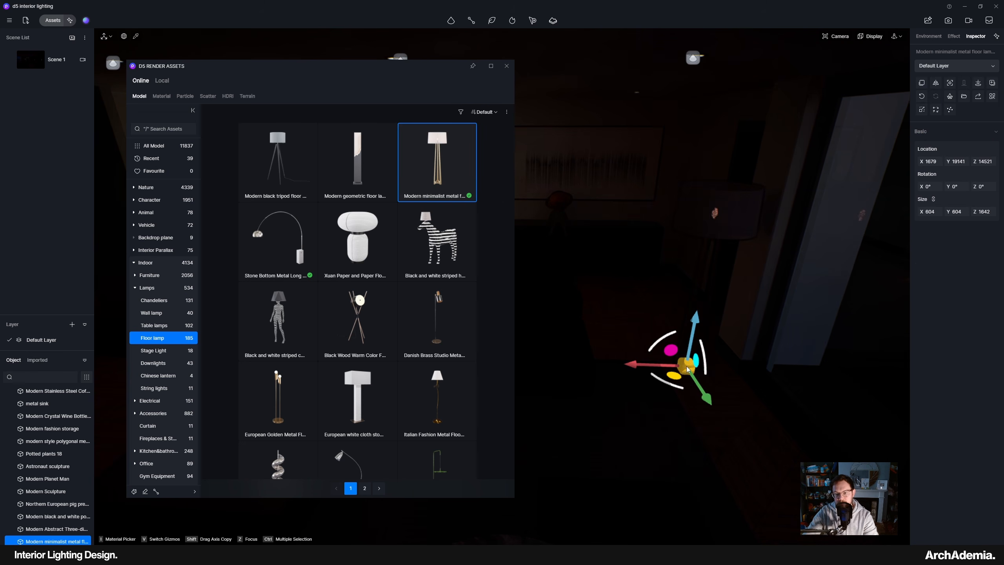
{"action": "middle_click_drag", "start_coordinate": [758, 312], "coordinate": [533, 166]}
{"action": "left_click", "coordinate": [506, 66]}
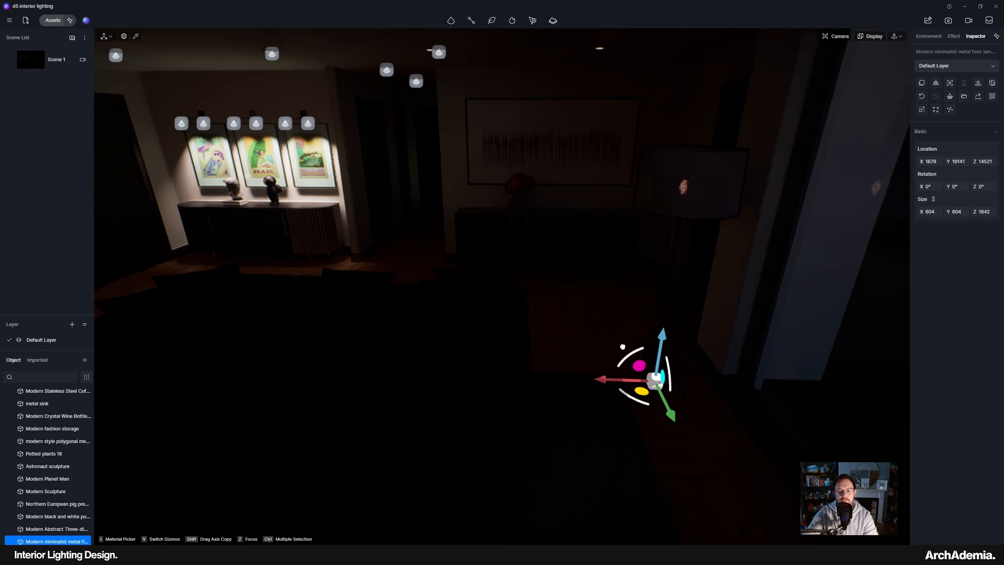
Try the minimalist floor lamp at about X 1334, Y 19352 near the window, then delete it
{"action": "right_click_drag", "start_coordinate": [623, 348], "coordinate": [481, 325]}
{"action": "middle_click_drag", "start_coordinate": [481, 326], "coordinate": [419, 385]}
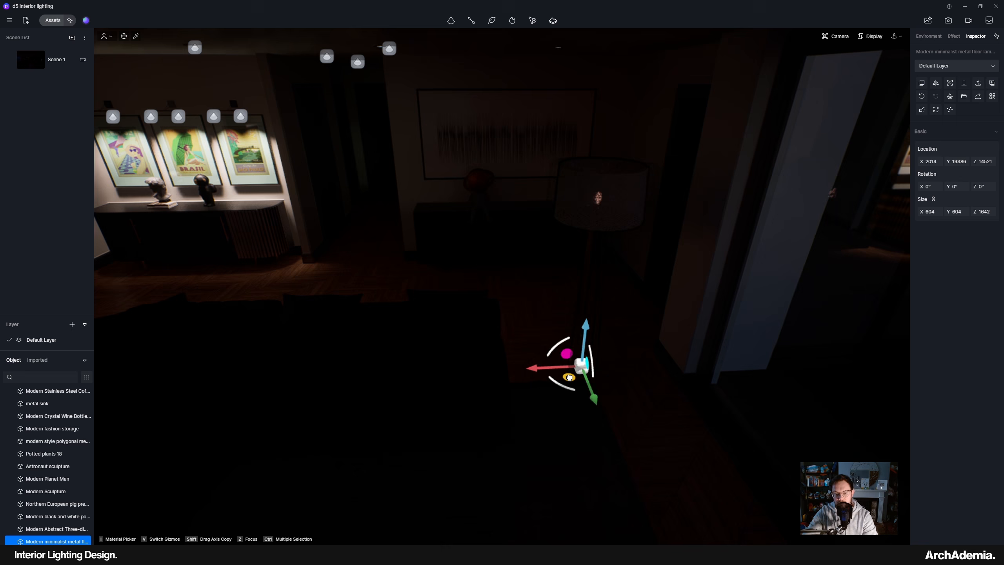
{"action": "left_click_drag", "start_coordinate": [569, 377], "coordinate": [645, 374]}
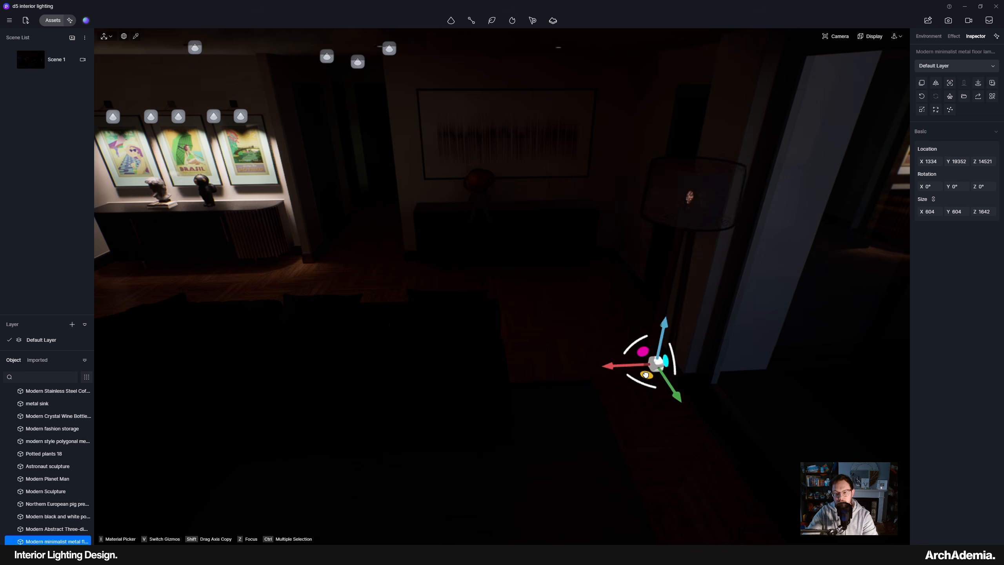
{"action": "key", "text": "Delete"}
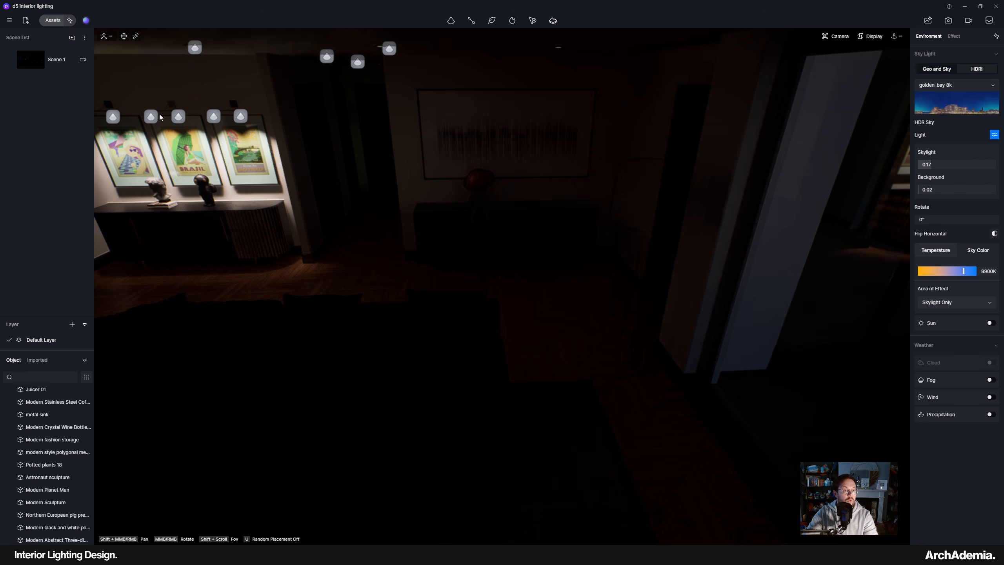
Add the Modern Black Metal Wall Lamp from the Wall lamp category and move it onto the wall between the large artwork and the door
{"action": "left_click", "coordinate": [54, 22]}
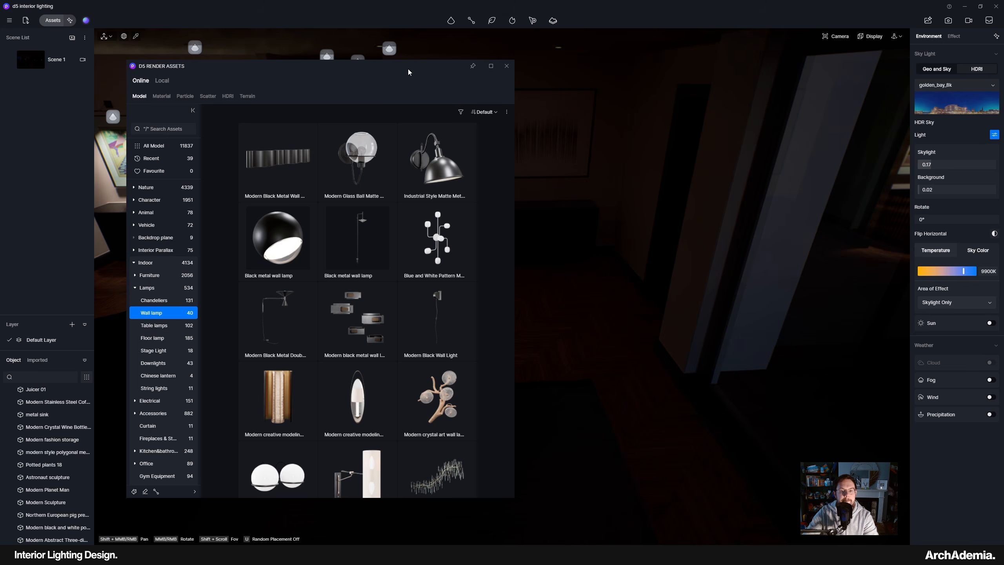
{"action": "left_click_drag", "start_coordinate": [408, 69], "coordinate": [749, 90]}
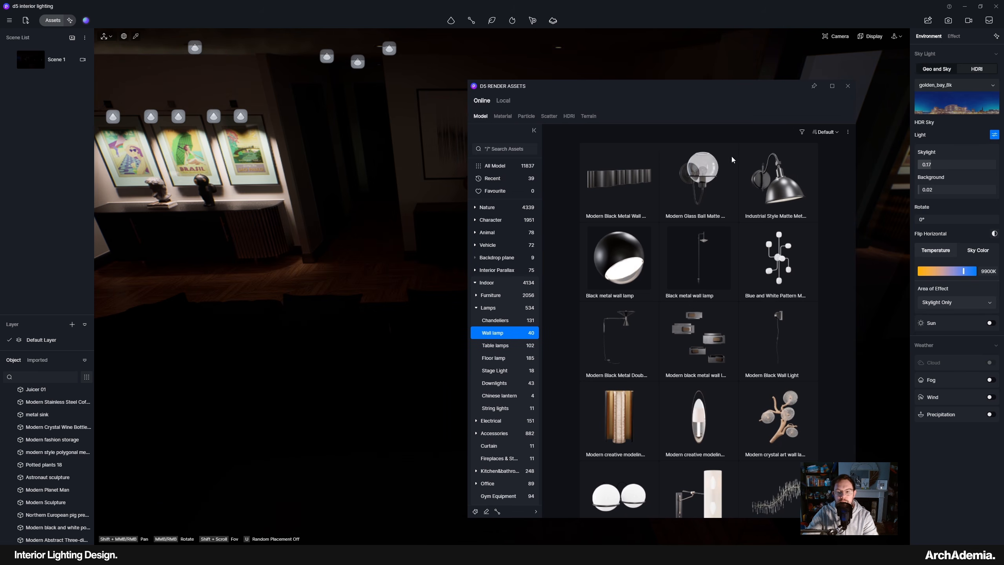
{"action": "left_click", "coordinate": [615, 183]}
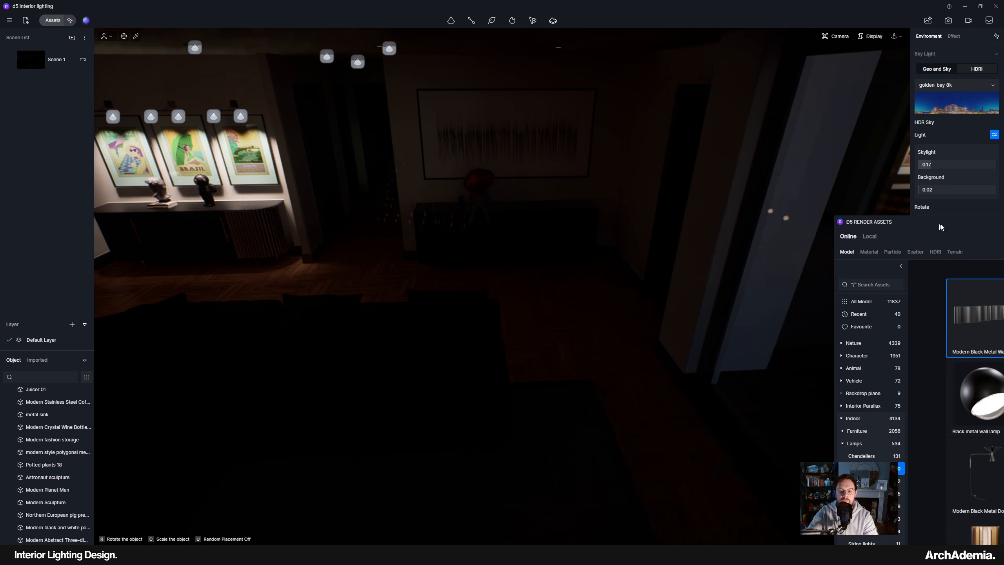
{"action": "left_click", "coordinate": [697, 213]}
{"action": "right_click_drag", "start_coordinate": [618, 264], "coordinate": [595, 244]}
{"action": "left_click_drag", "start_coordinate": [597, 239], "coordinate": [445, 188]}
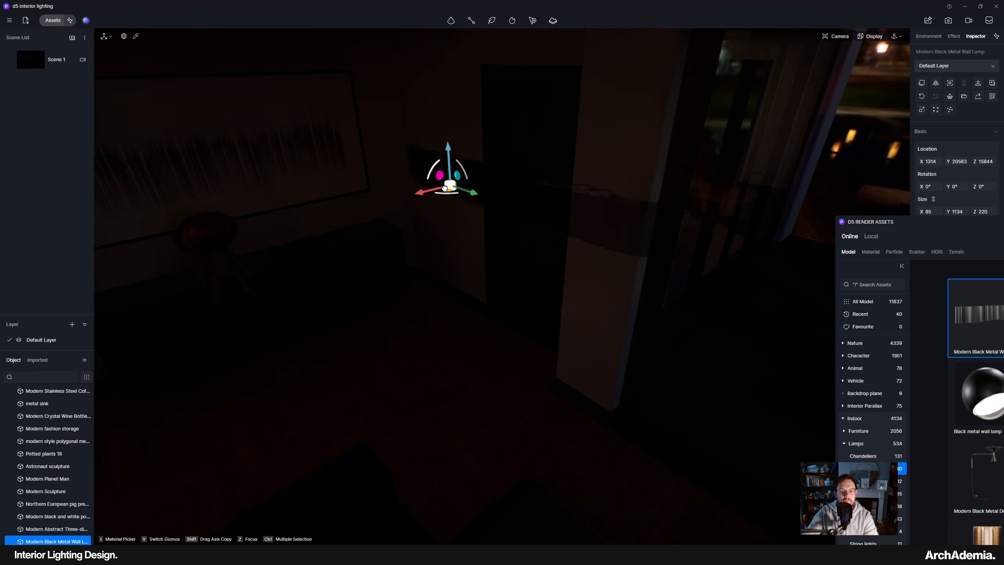
{"action": "scroll", "coordinate": [425, 133], "scroll_direction": "up", "scroll_amount": 4}
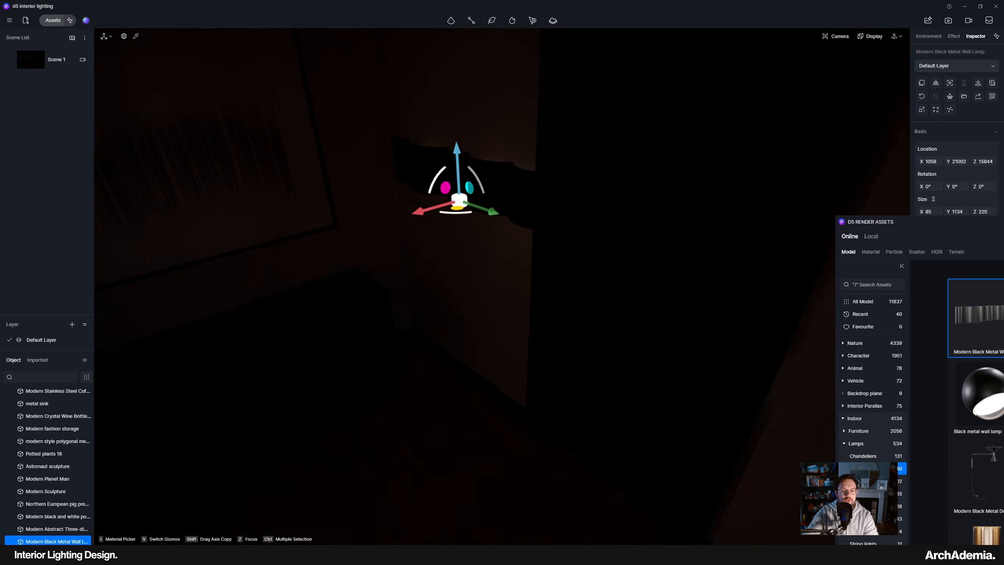
Pick the wall lamp's glowing bulb material and set its emissive intensity to 200
{"action": "right_click_drag", "start_coordinate": [426, 133], "coordinate": [395, 189]}
{"action": "scroll", "coordinate": [406, 131], "scroll_direction": "up", "scroll_amount": 5}
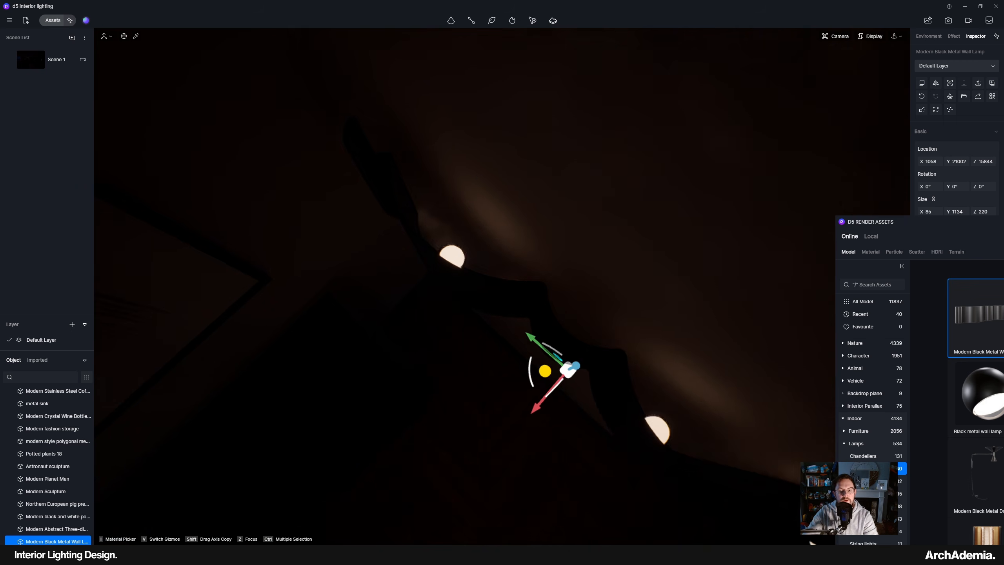
{"action": "right_click_drag", "start_coordinate": [477, 172], "coordinate": [292, 106]}
{"action": "left_click", "coordinate": [136, 36]}
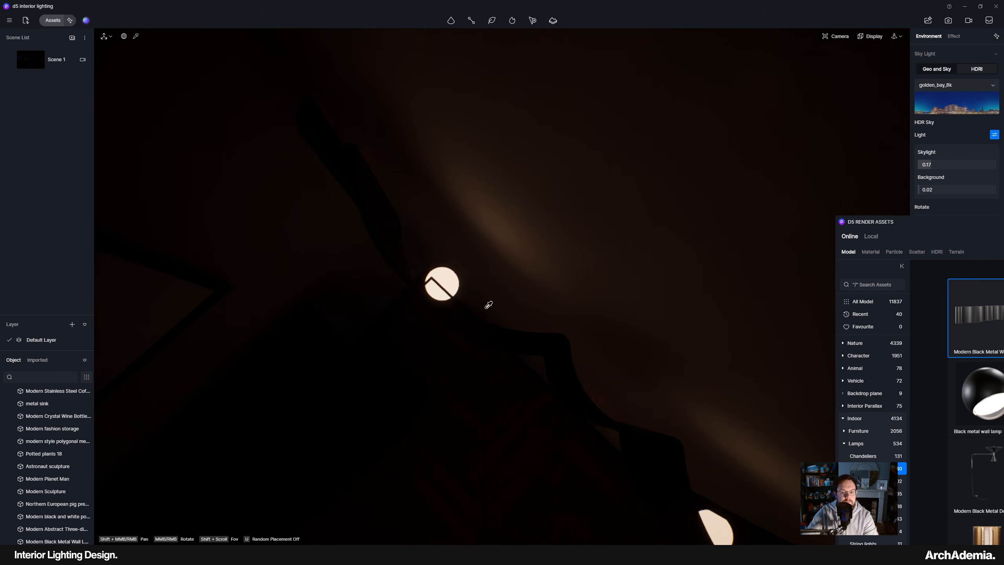
{"action": "left_click", "coordinate": [455, 279]}
{"action": "left_click_drag", "start_coordinate": [935, 230], "coordinate": [579, 86]}
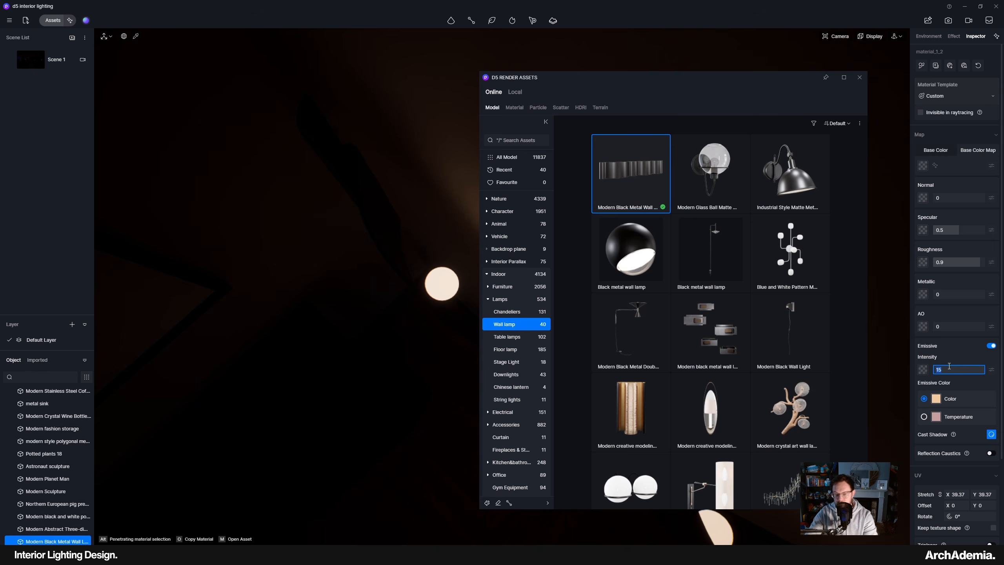
{"action": "type", "text": "200"}
{"action": "key", "text": "Return"}
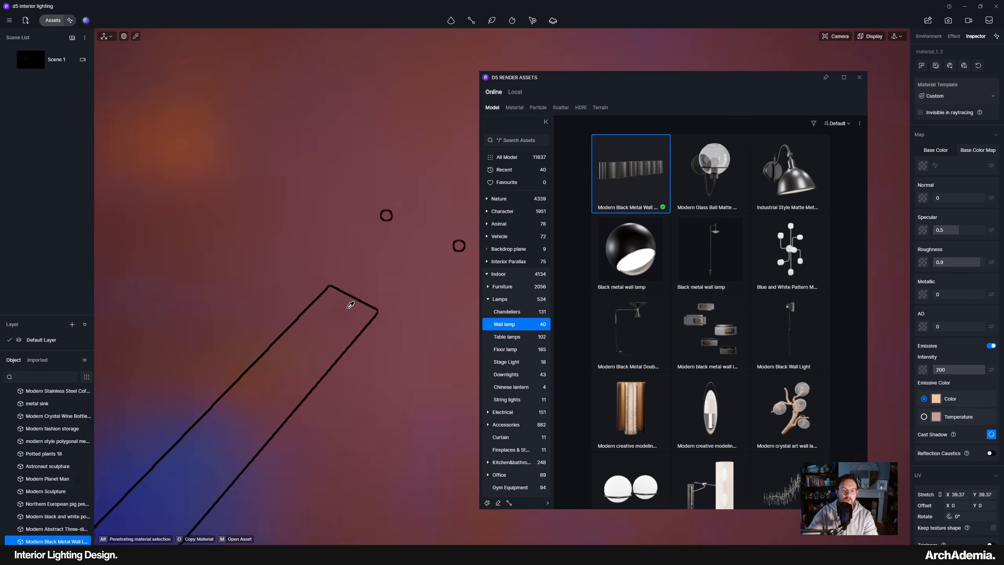
Select the black metal wall lamp and scale it down proportionally to about 54 × 717 × 139
{"action": "right_click_drag", "start_coordinate": [347, 309], "coordinate": [486, 82]}
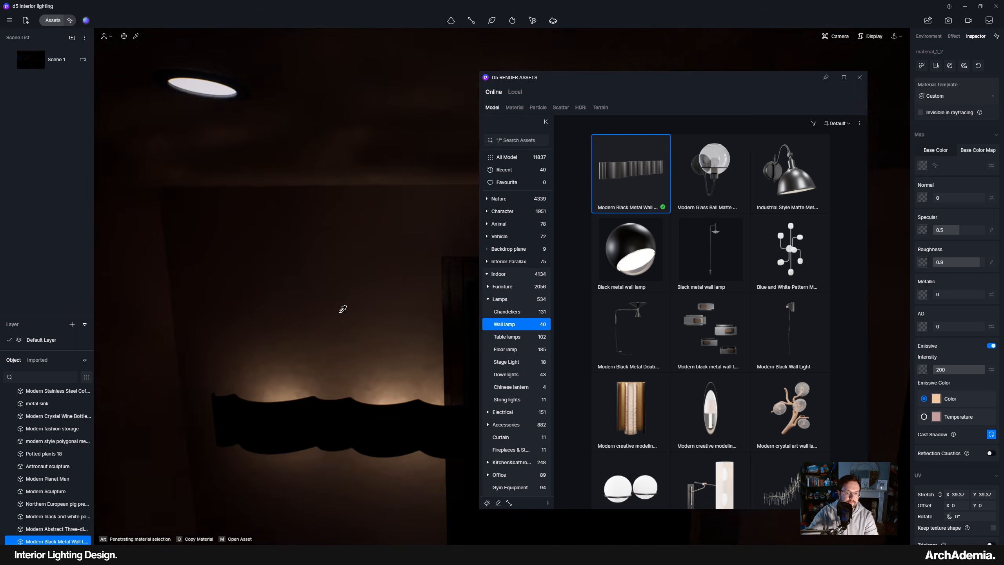
{"action": "middle_click_drag", "start_coordinate": [341, 310], "coordinate": [329, 299]}
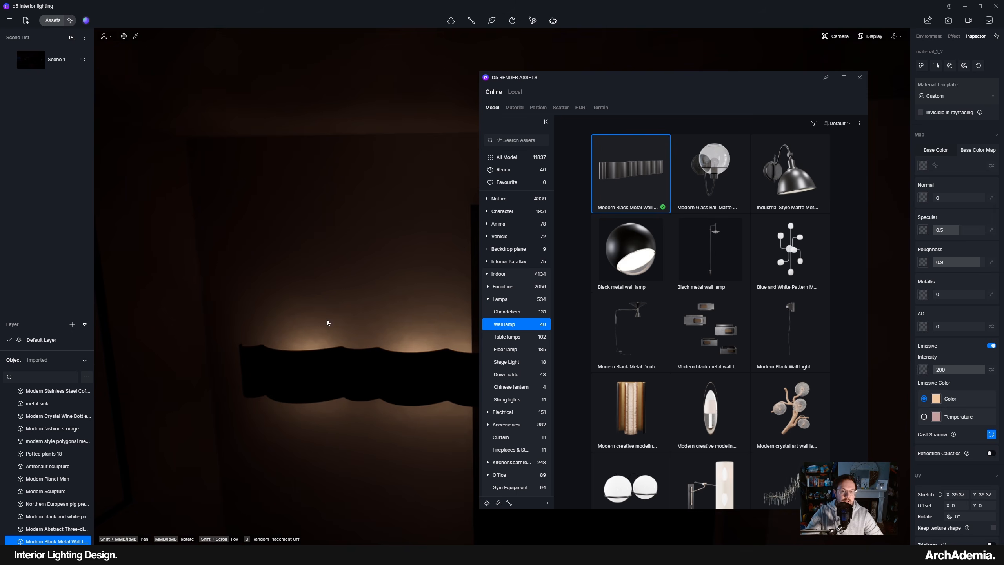
{"action": "left_click", "coordinate": [350, 358]}
{"action": "middle_click_drag", "start_coordinate": [352, 344], "coordinate": [308, 261]}
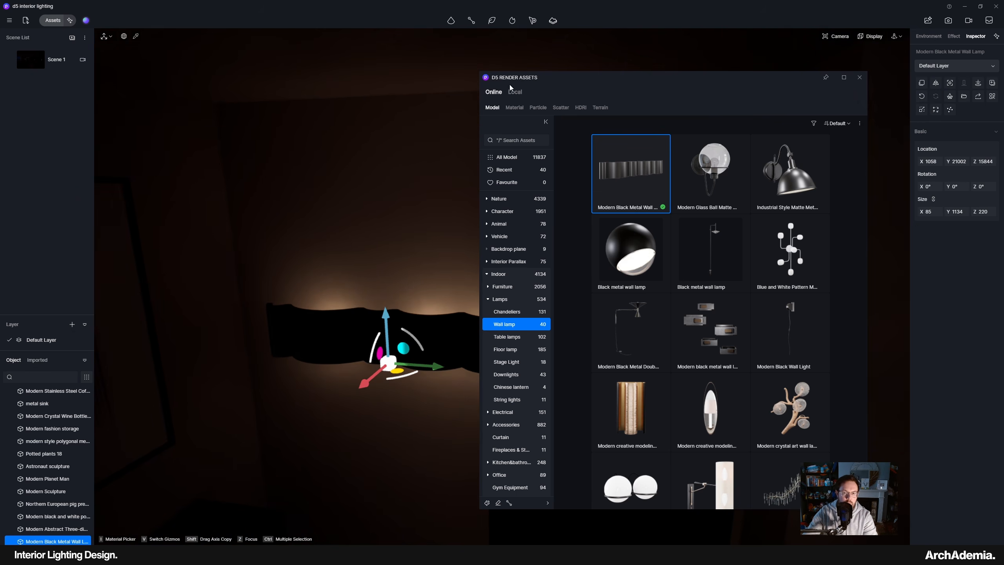
{"action": "left_click_drag", "start_coordinate": [510, 85], "coordinate": [622, 459]}
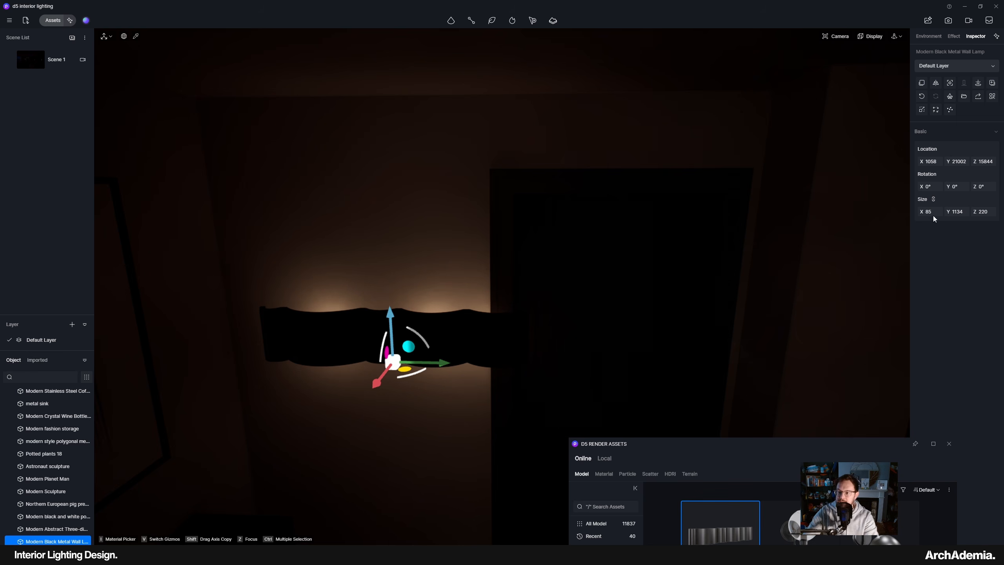
{"action": "left_click_drag", "start_coordinate": [933, 214], "coordinate": [916, 214]}
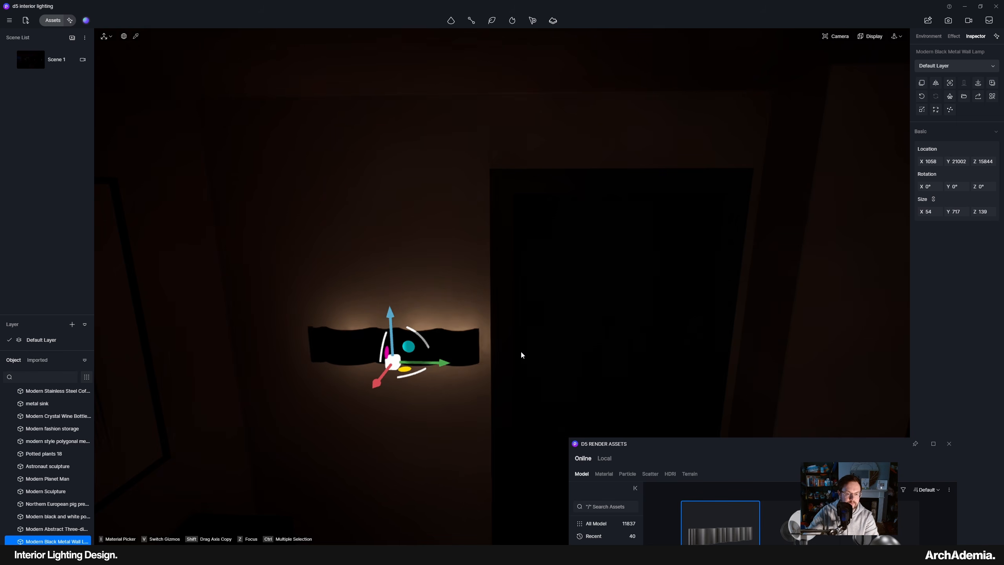
Reposition the wall lamp against the wall beside the door at about X 1025, Y 21150, Z 15976
{"action": "left_click_drag", "start_coordinate": [421, 361], "coordinate": [405, 361]}
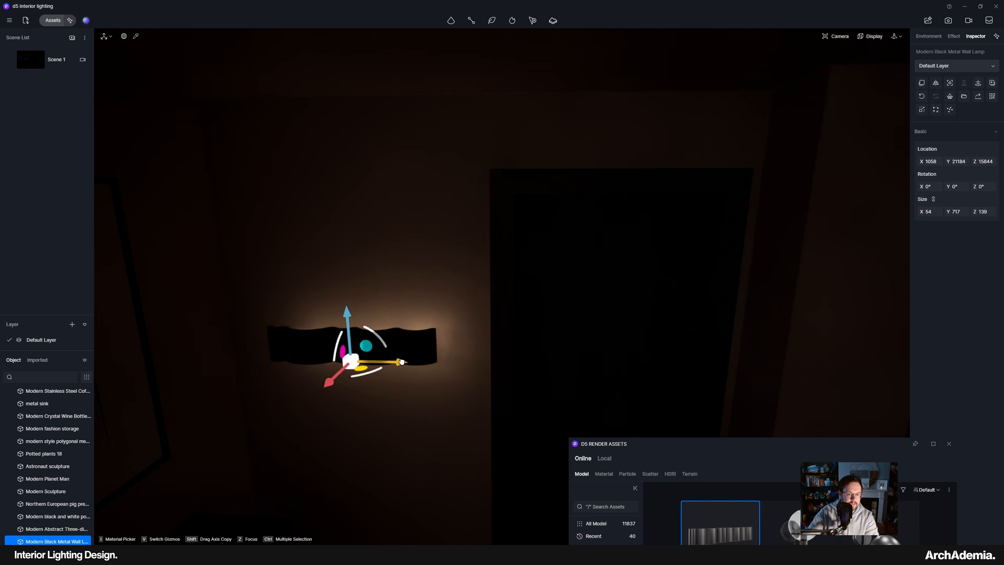
{"action": "middle_click_drag", "start_coordinate": [523, 362], "coordinate": [468, 325]}
{"action": "scroll", "coordinate": [468, 325], "scroll_direction": "up", "scroll_amount": 3}
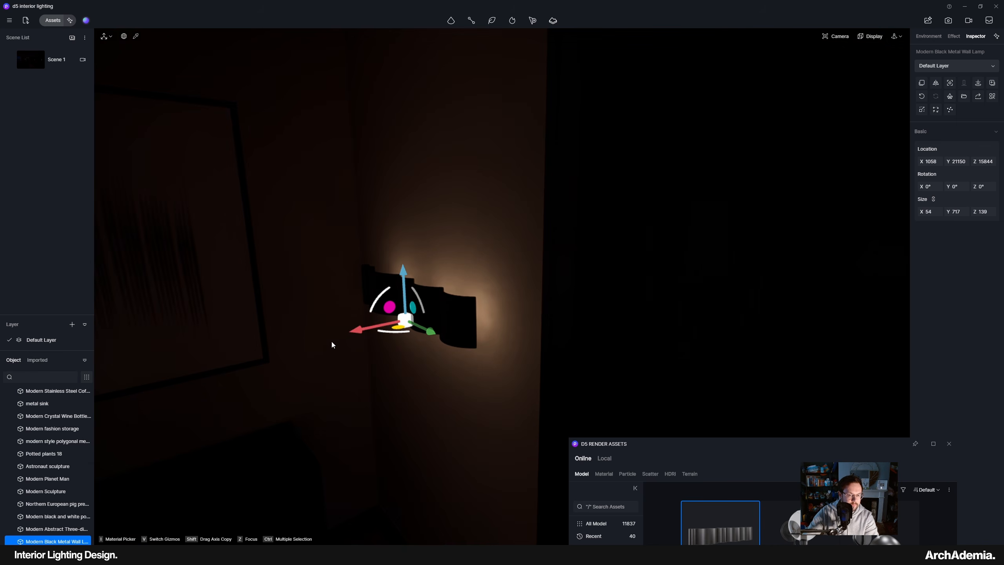
{"action": "left_click_drag", "start_coordinate": [359, 333], "coordinate": [389, 323]}
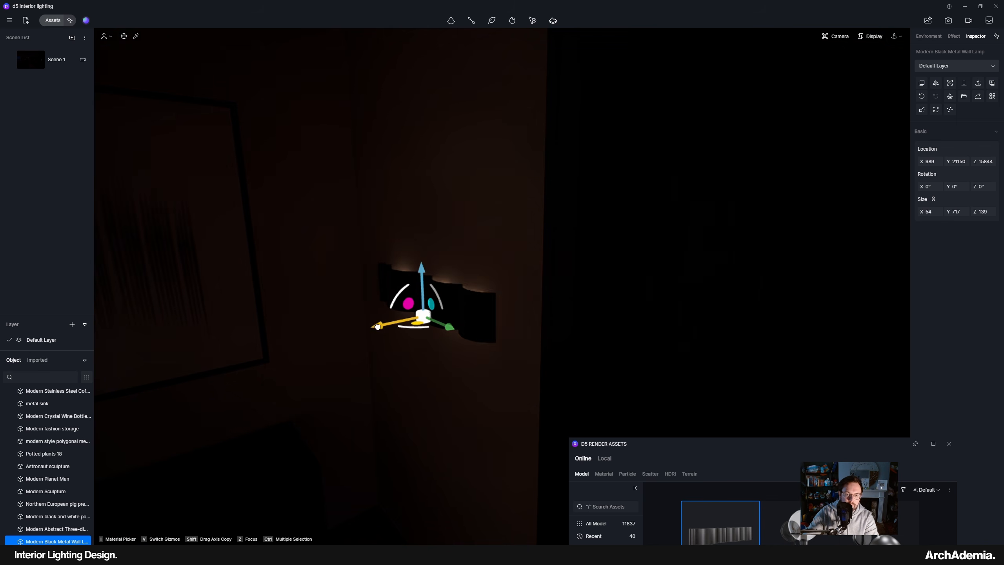
{"action": "middle_click_drag", "start_coordinate": [455, 245], "coordinate": [428, 255]}
{"action": "mouse_move", "coordinate": [530, 245]}
{"action": "middle_mouse_down"}
{"action": "mouse_move", "coordinate": [431, 305]}
{"action": "mouse_move", "coordinate": [472, 274]}
{"action": "mouse_move", "coordinate": [544, 251]}
{"action": "middle_mouse_up"}
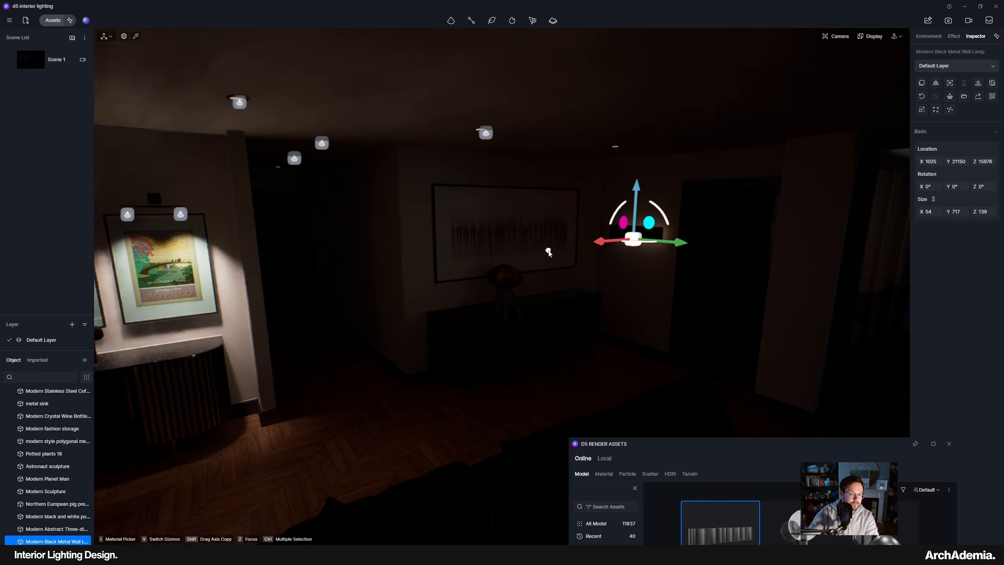
Copy the wall light above the poster nearest the hallway and move the copy near the black wall lamp, at about X 1296, Y 20772, Z 16071
{"action": "left_click", "coordinate": [179, 216]}
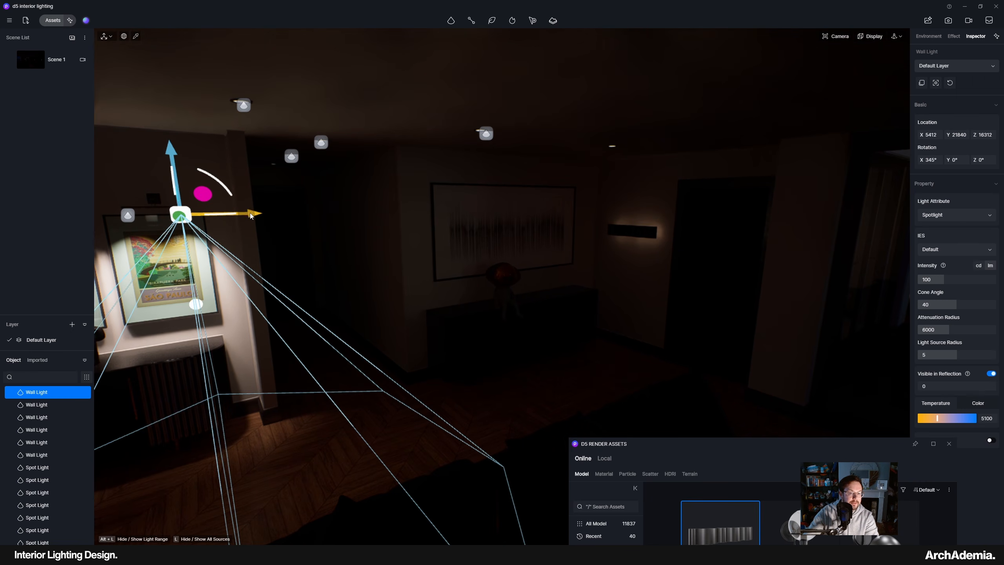
{"action": "left_click_drag", "start_coordinate": [246, 211], "coordinate": [648, 234], "text": "shift"}
{"action": "scroll", "coordinate": [648, 234], "scroll_direction": "up", "scroll_amount": 6}
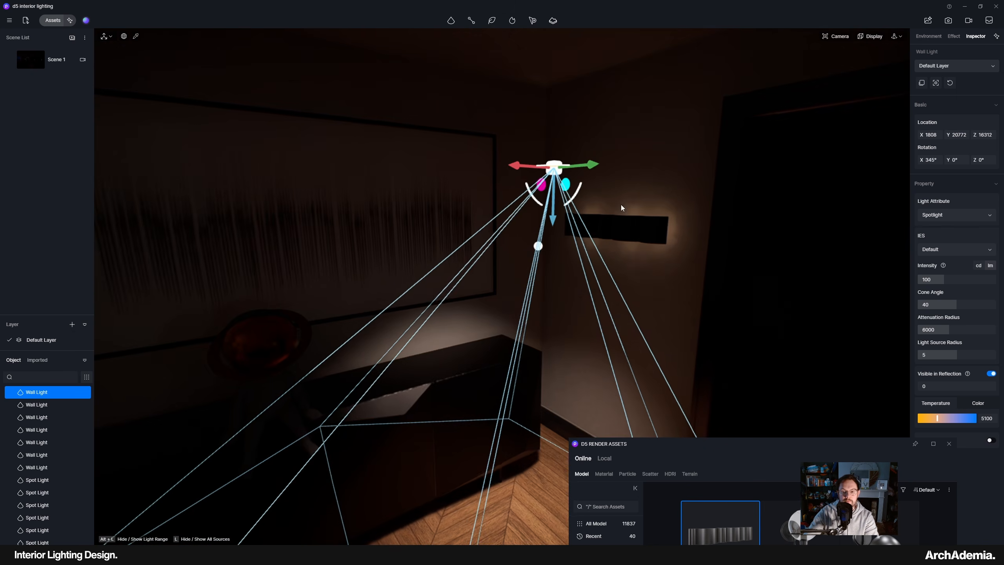
{"action": "left_click_drag", "start_coordinate": [523, 169], "coordinate": [607, 169]}
{"action": "scroll", "coordinate": [651, 187], "scroll_direction": "up", "scroll_amount": 3}
{"action": "left_click_drag", "start_coordinate": [629, 216], "coordinate": [623, 309]}
Fit the copied light at the wall lamp's door-side end, at about X 1095, Y 20884, Z 16032, and set its intensity to 50
{"action": "right_click_drag", "start_coordinate": [630, 217], "coordinate": [607, 248]}
{"action": "scroll", "coordinate": [619, 229], "scroll_direction": "up", "scroll_amount": 5}
{"action": "scroll", "coordinate": [618, 227], "scroll_direction": "down", "scroll_amount": 5}
{"action": "scroll", "coordinate": [585, 188], "scroll_direction": "down", "scroll_amount": 4}
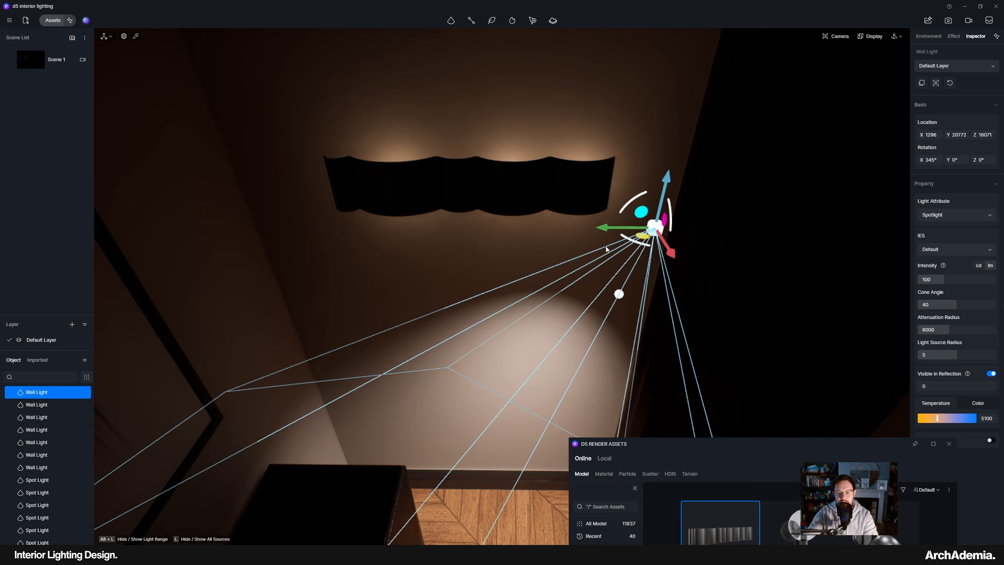
{"action": "left_click_drag", "start_coordinate": [668, 254], "coordinate": [532, 198]}
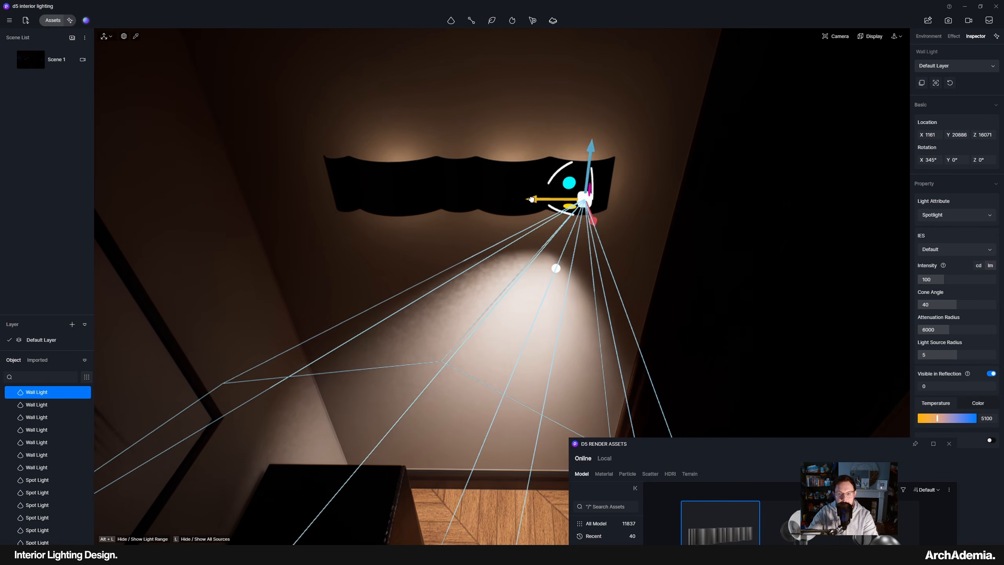
{"action": "right_click_drag", "start_coordinate": [593, 261], "coordinate": [490, 287]}
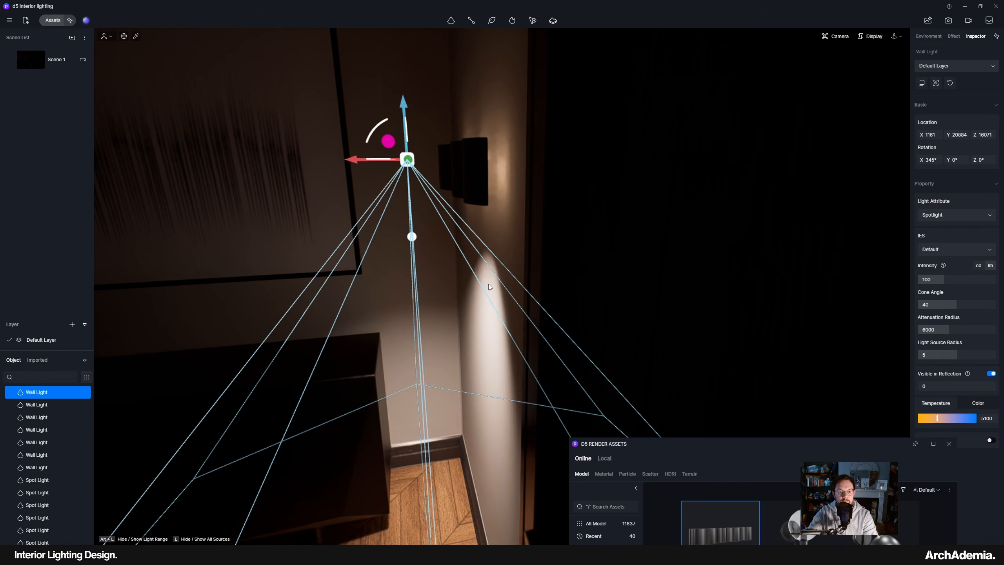
{"action": "left_click_drag", "start_coordinate": [355, 167], "coordinate": [422, 160]}
{"action": "left_click_drag", "start_coordinate": [468, 107], "coordinate": [470, 127]}
{"action": "right_click_drag", "start_coordinate": [480, 221], "coordinate": [571, 230]}
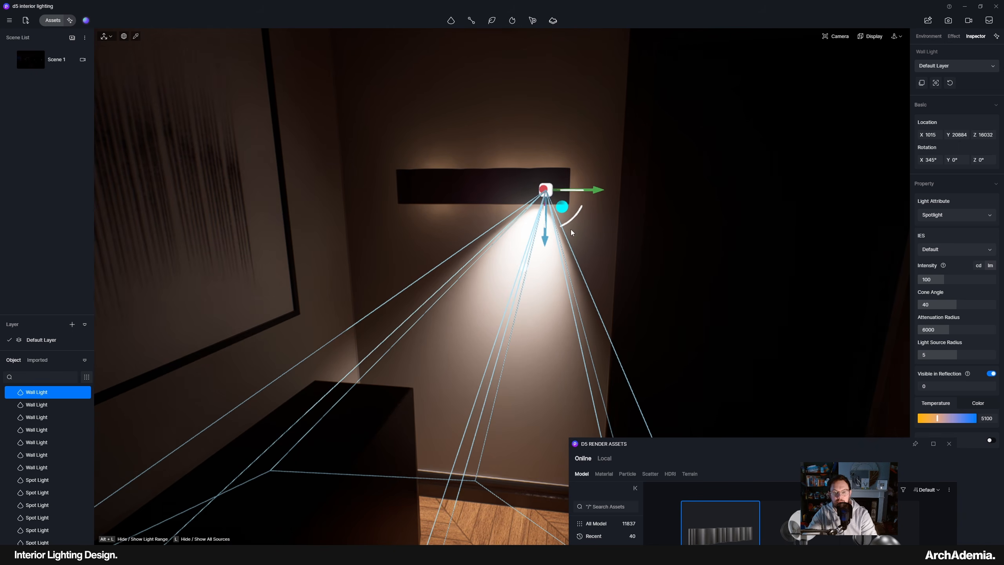
{"action": "right_click_drag", "start_coordinate": [863, 301], "coordinate": [591, 217]}
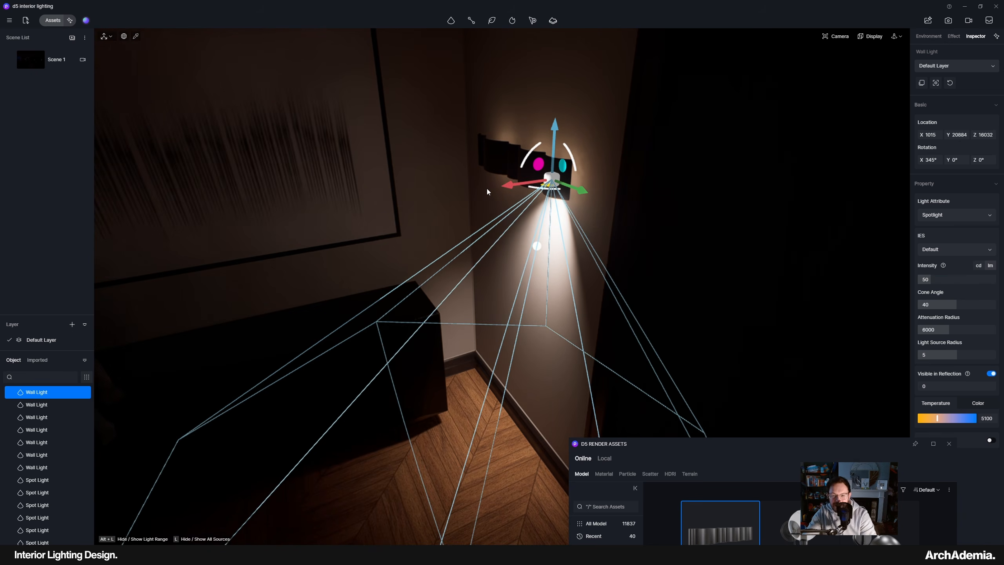
{"action": "left_click_drag", "start_coordinate": [504, 189], "coordinate": [485, 192]}
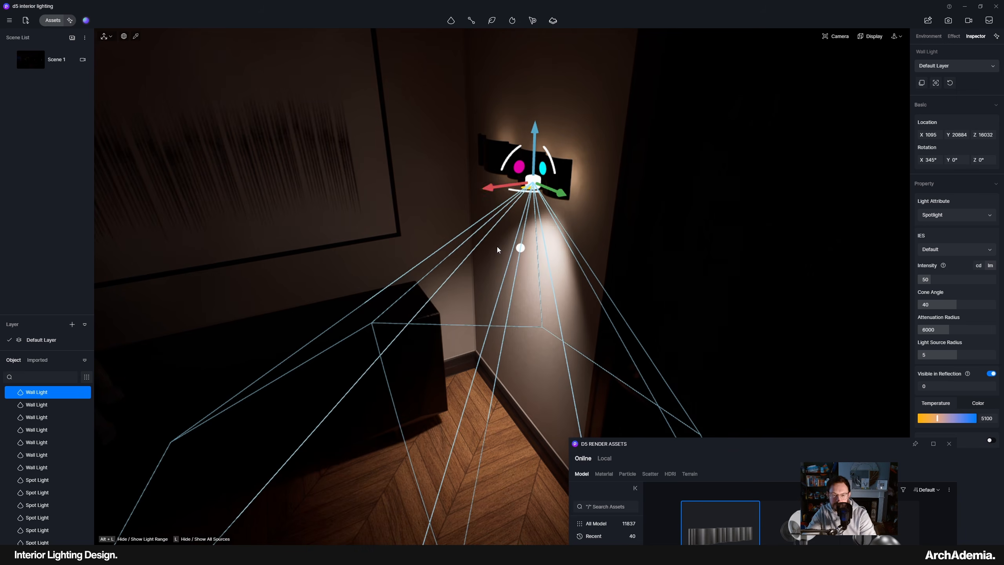
Make two more copies of the wall light spaced along the wall lamp, with the farthest at about Y 21329
{"action": "right_click_drag", "start_coordinate": [498, 248], "coordinate": [443, 274]}
{"action": "left_click_drag", "start_coordinate": [534, 173], "coordinate": [487, 174], "text": "shift"}
{"action": "left_click_drag", "start_coordinate": [584, 175], "coordinate": [532, 174], "text": "shift"}
{"action": "right_click_drag", "start_coordinate": [567, 239], "coordinate": [586, 192]}
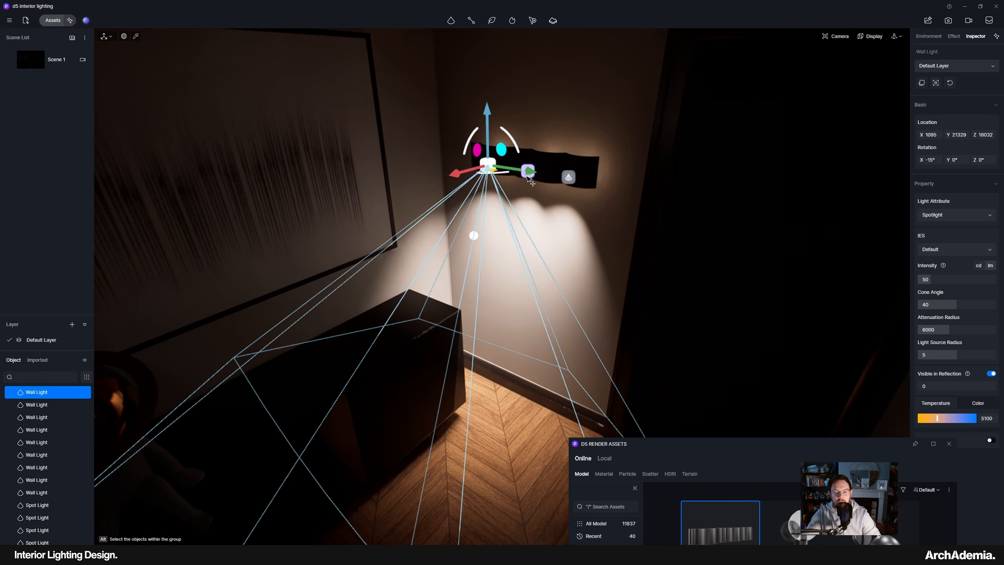
Select all three lights at the wall lamp and copy them straight up to about Z 16165
{"action": "left_click", "coordinate": [525, 177], "text": "ctrl"}
{"action": "left_click", "coordinate": [567, 183], "text": "ctrl"}
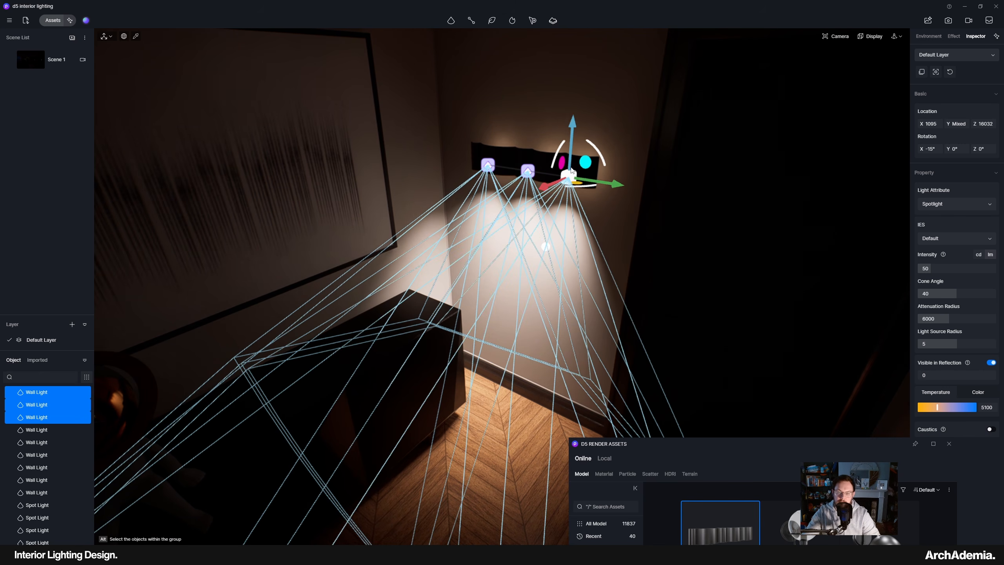
{"action": "left_click_drag", "start_coordinate": [571, 127], "coordinate": [572, 95], "text": "shift"}
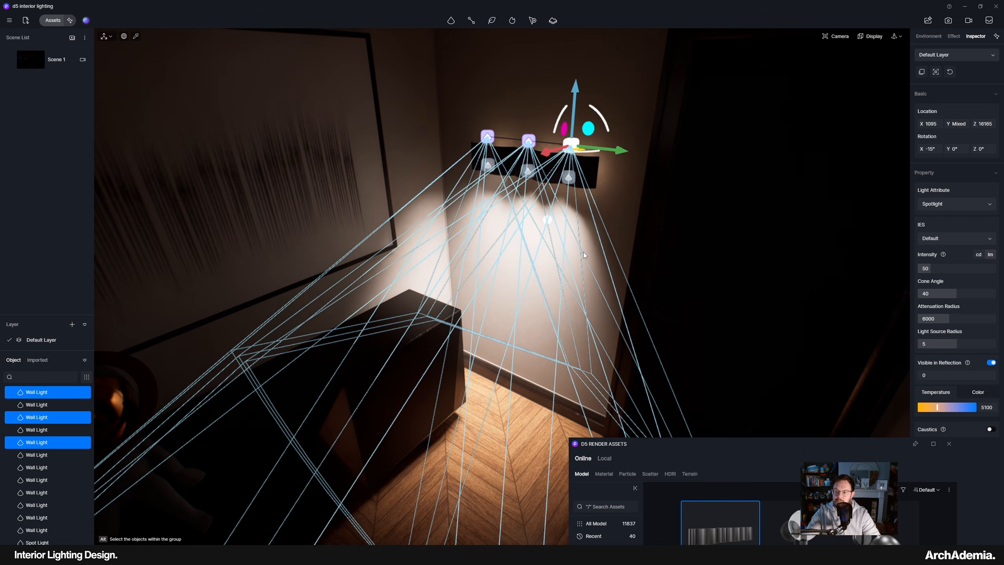
Set the three upper lights' Y rotation to 180° so they shine upward, and lower them to about Z 15959
{"action": "right_click_drag", "start_coordinate": [784, 267], "coordinate": [846, 239]}
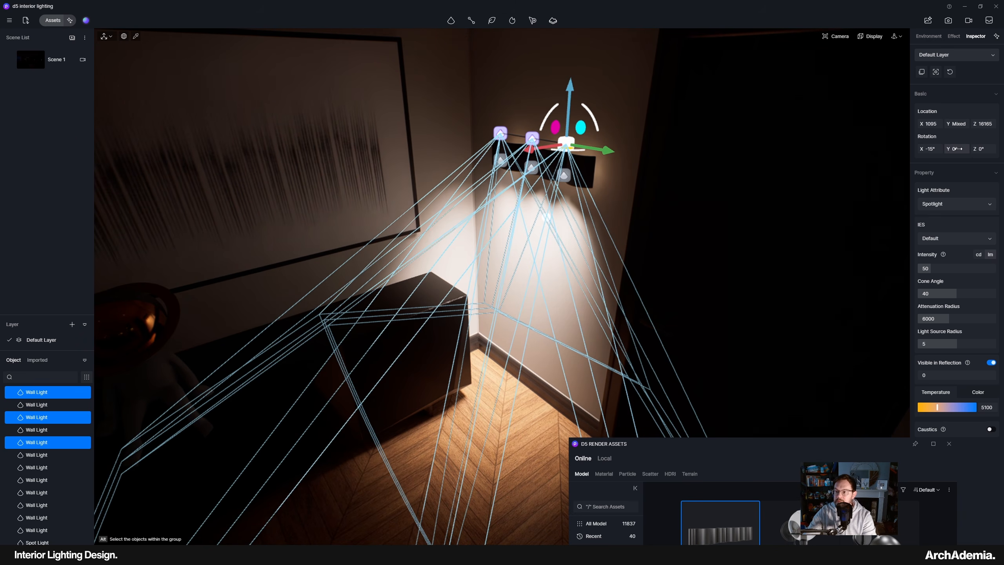
{"action": "type", "text": "180"}
{"action": "key", "text": "Return"}
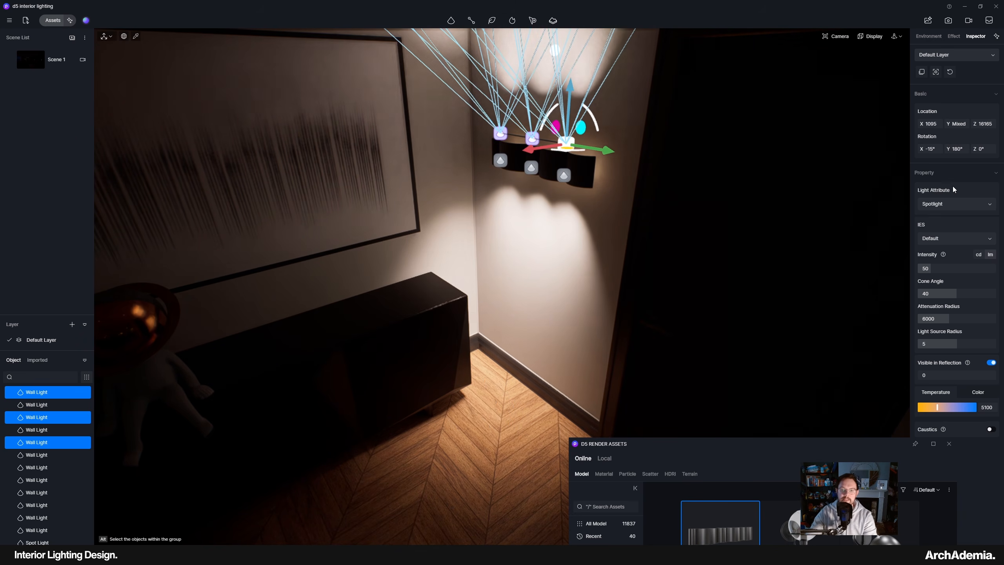
{"action": "left_click_drag", "start_coordinate": [570, 90], "coordinate": [568, 140]}
{"action": "scroll", "coordinate": [530, 237], "scroll_direction": "down", "scroll_amount": 8}
{"action": "right_click_drag", "start_coordinate": [530, 253], "coordinate": [774, 261]}
{"action": "right_click_drag", "start_coordinate": [494, 318], "coordinate": [768, 325]}
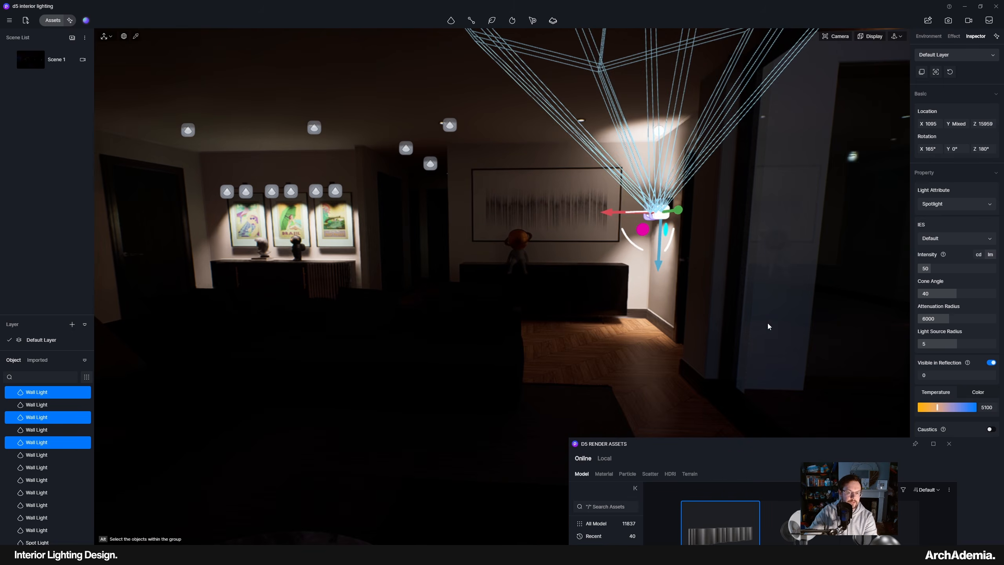
Select the planet man figure on the sideboard and scale it down proportionally to about 294 × 285 × 453
{"action": "scroll", "coordinate": [533, 240], "scroll_direction": "up", "scroll_amount": 4}
{"action": "right_click_drag", "start_coordinate": [534, 240], "coordinate": [494, 258]}
{"action": "middle_click_drag", "start_coordinate": [495, 258], "coordinate": [655, 283]}
{"action": "right_click_drag", "start_coordinate": [655, 282], "coordinate": [654, 285]}
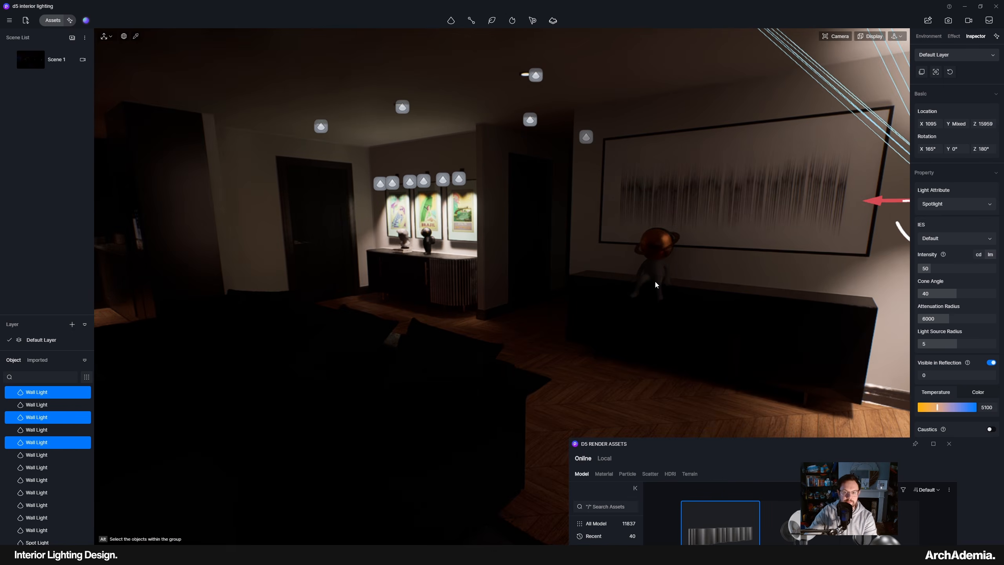
{"action": "middle_click_drag", "start_coordinate": [655, 285], "coordinate": [562, 284]}
{"action": "scroll", "coordinate": [573, 275], "scroll_direction": "up", "scroll_amount": 4}
{"action": "left_click", "coordinate": [602, 261]}
{"action": "right_click_drag", "start_coordinate": [601, 262], "coordinate": [616, 291]}
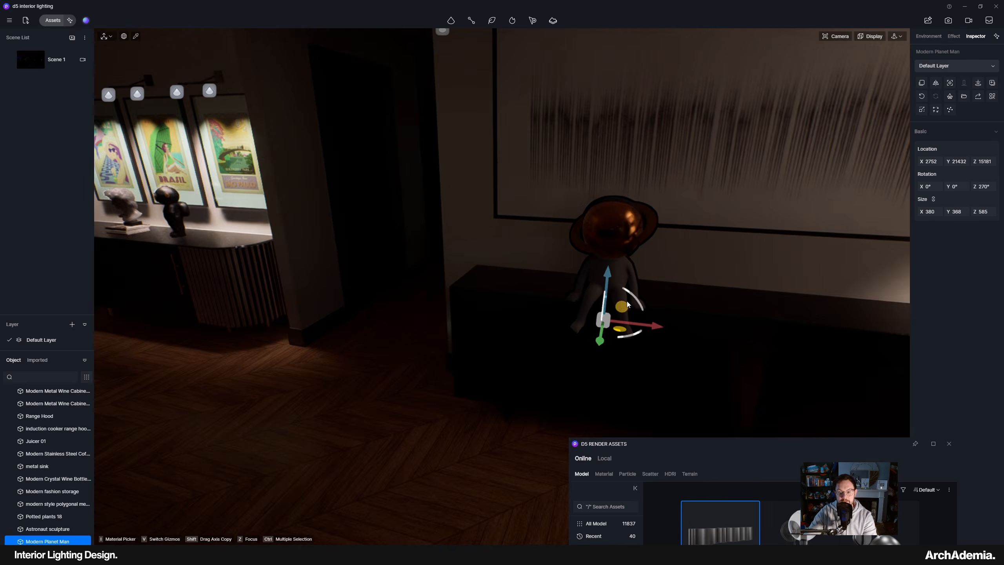
{"action": "scroll", "coordinate": [614, 292], "scroll_direction": "up", "scroll_amount": 3}
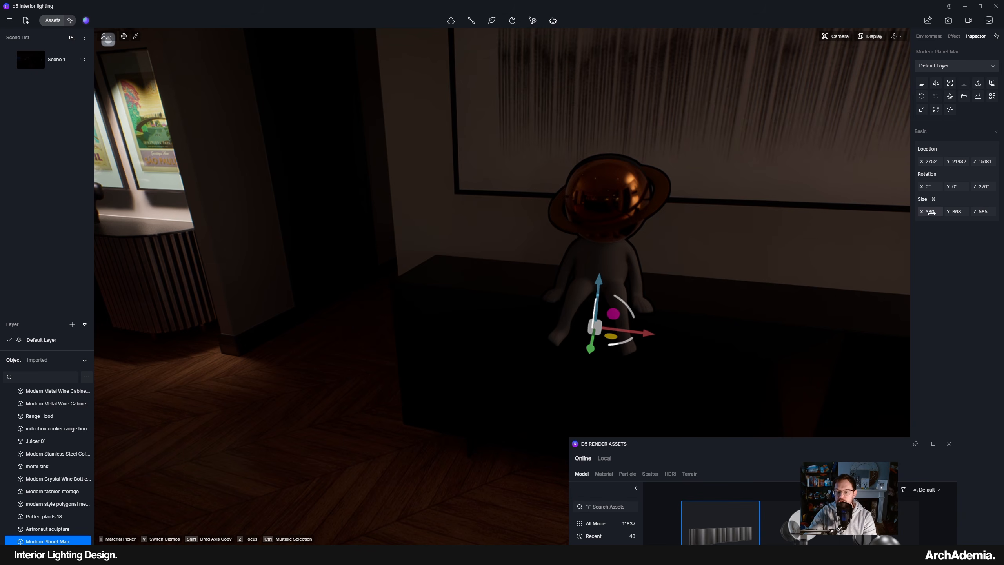
{"action": "left_click_drag", "start_coordinate": [932, 213], "coordinate": [896, 213]}
Move the planet man to the end of the sideboard farthest from the wall lamp, at about X 3402, Y 21382
{"action": "right_click_drag", "start_coordinate": [616, 293], "coordinate": [497, 339]}
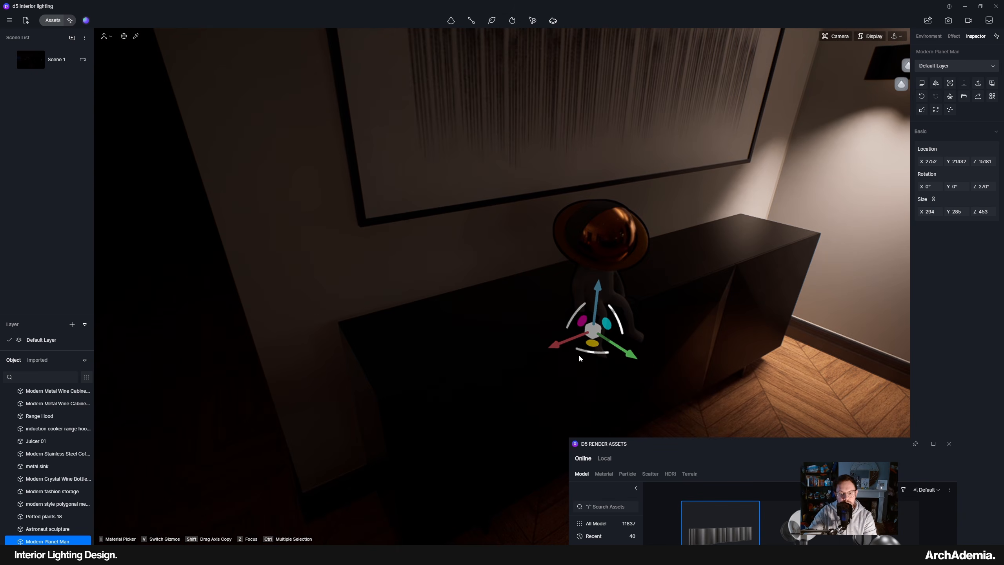
{"action": "left_click_drag", "start_coordinate": [592, 343], "coordinate": [425, 390]}
{"action": "mouse_move", "coordinate": [427, 386]}
{"action": "right_mouse_down"}
{"action": "mouse_move", "coordinate": [480, 309]}
{"action": "mouse_move", "coordinate": [490, 311]}
{"action": "mouse_move", "coordinate": [429, 387]}
{"action": "right_mouse_up"}
{"action": "left_click_drag", "start_coordinate": [428, 388], "coordinate": [483, 412]}
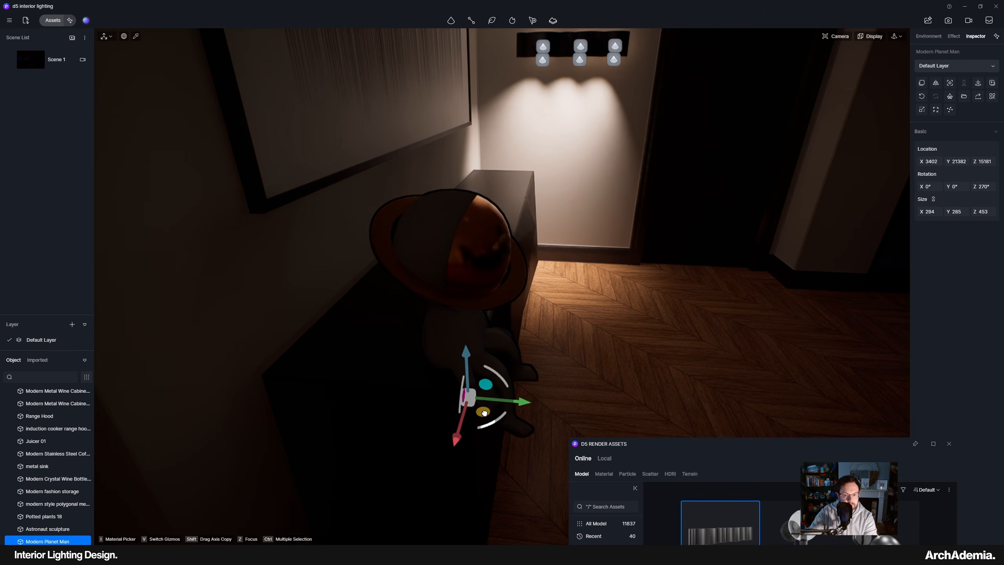
Pick the planet man's glossy helmet material and set its emissive intensity to 50
{"action": "right_click_drag", "start_coordinate": [261, 138], "coordinate": [161, 80]}
{"action": "left_click", "coordinate": [137, 37]}
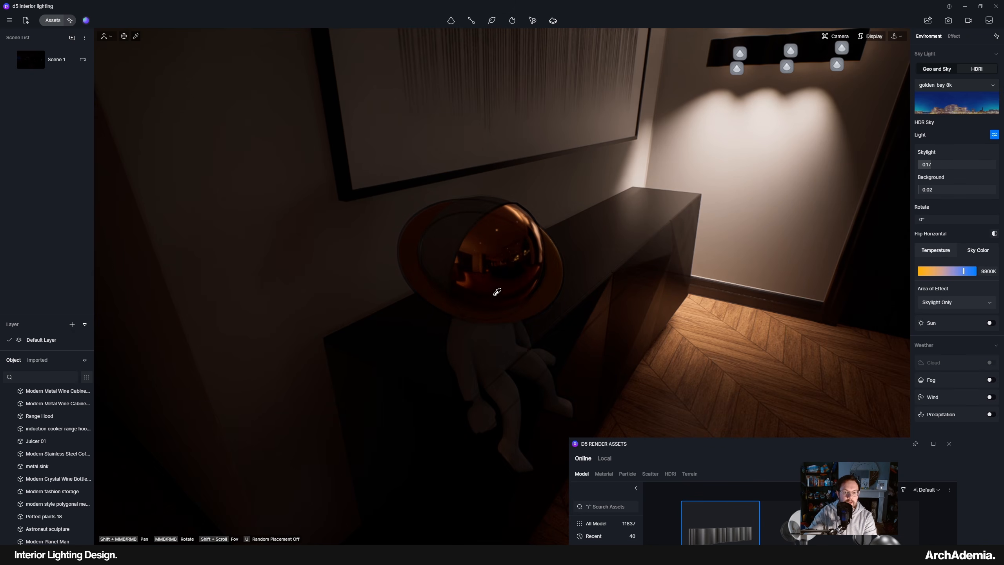
{"action": "left_click", "coordinate": [502, 241]}
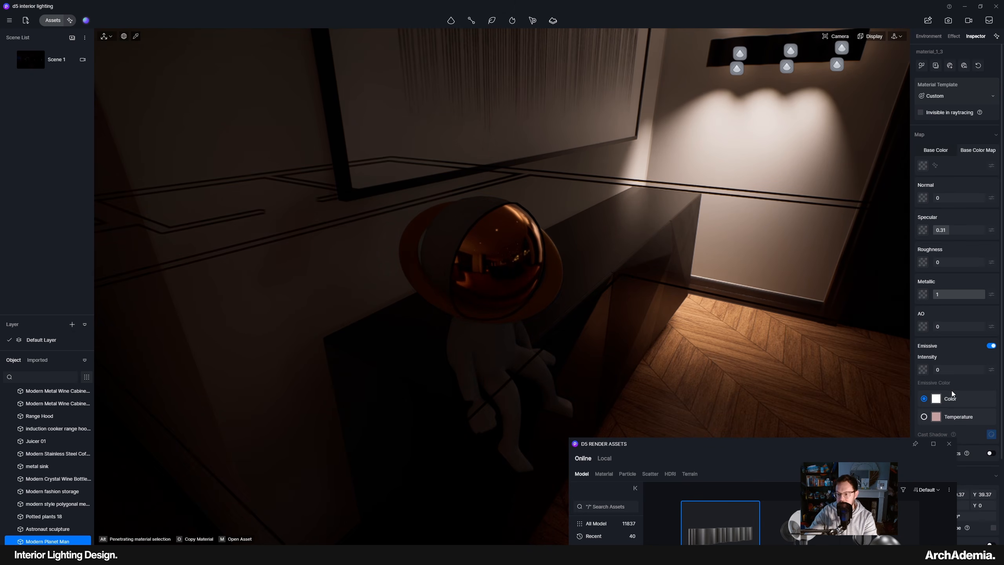
{"action": "scroll", "coordinate": [951, 390], "scroll_direction": "down", "scroll_amount": 3}
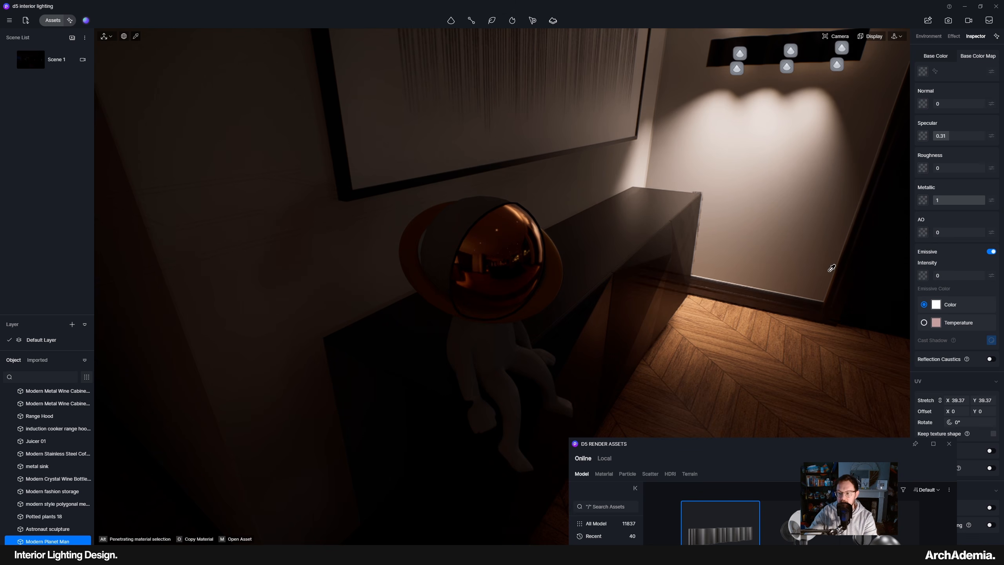
{"action": "type", "text": "50"}
{"action": "key", "text": "Return"}
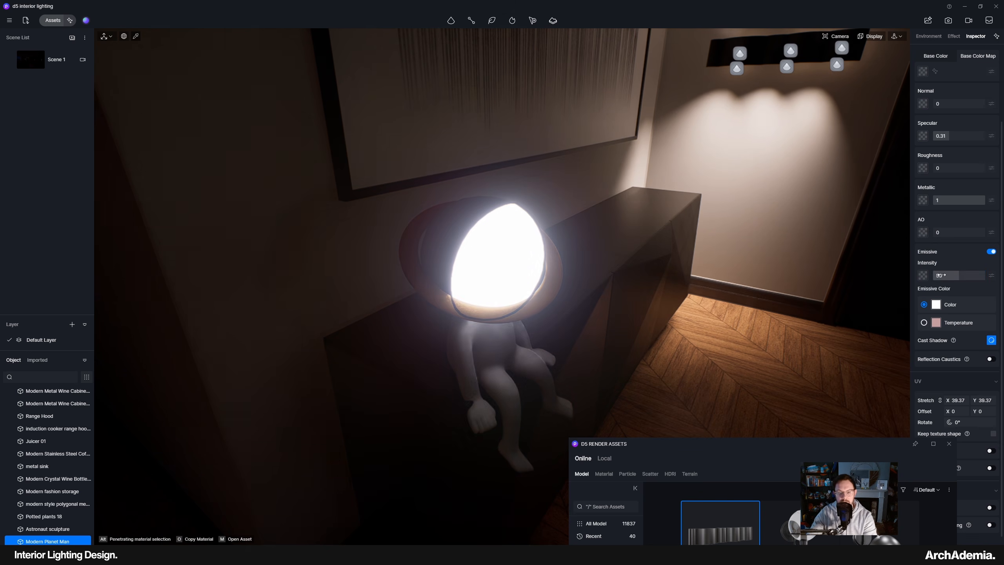
Leave material picking, check the glowing figure and wall lighting from across the living room, and save the project
{"action": "right_click_drag", "start_coordinate": [492, 271], "coordinate": [692, 175]}
{"action": "scroll", "coordinate": [690, 177], "scroll_direction": "down", "scroll_amount": 8}
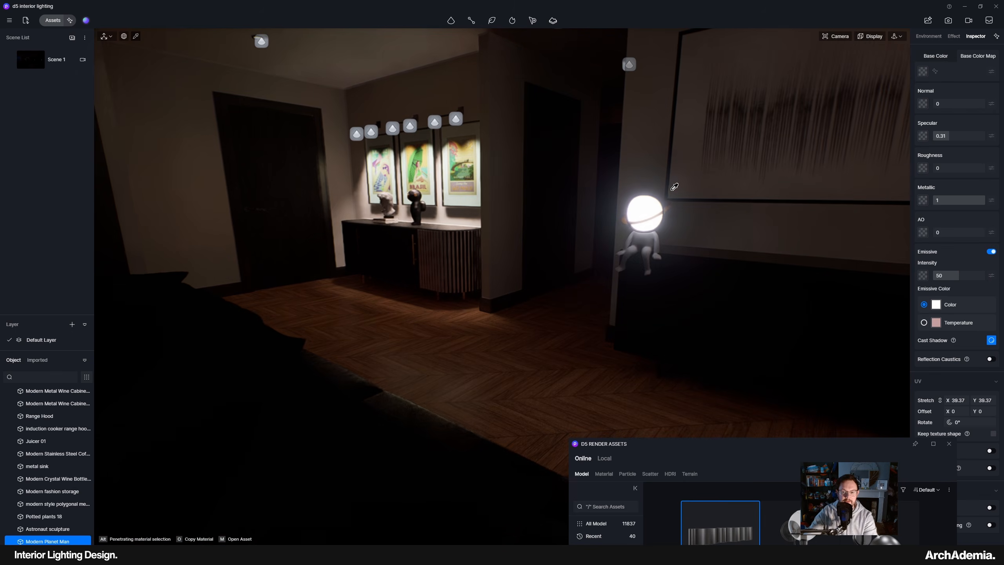
{"action": "key", "text": "Escape"}
{"action": "right_click_drag", "start_coordinate": [562, 251], "coordinate": [491, 219]}
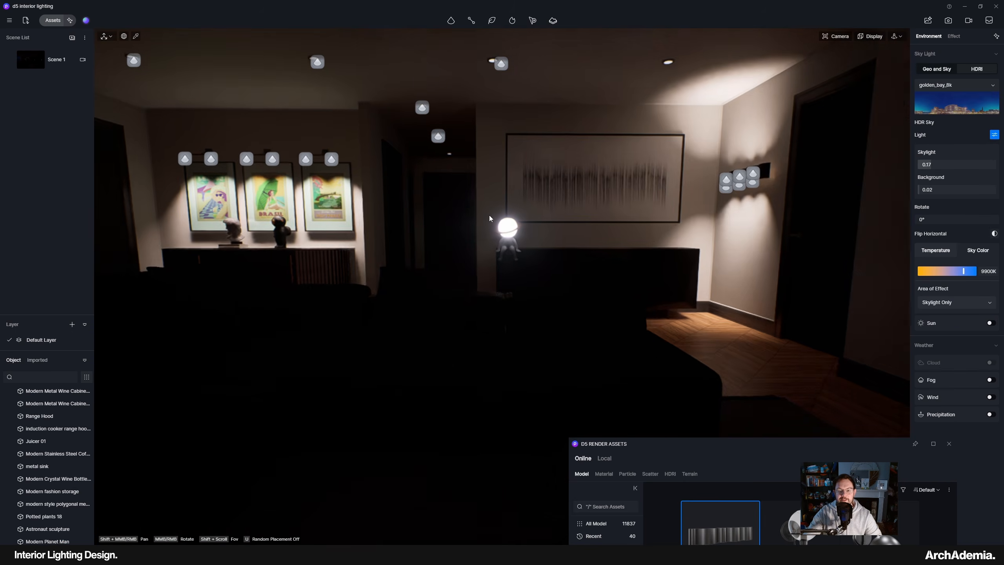
{"action": "scroll", "coordinate": [490, 218], "scroll_direction": "up", "scroll_amount": 3}
{"action": "scroll", "coordinate": [546, 275], "scroll_direction": "down", "scroll_amount": 4}
{"action": "right_click_drag", "start_coordinate": [546, 275], "coordinate": [511, 293]}
{"action": "scroll", "coordinate": [518, 218], "scroll_direction": "up", "scroll_amount": 3}
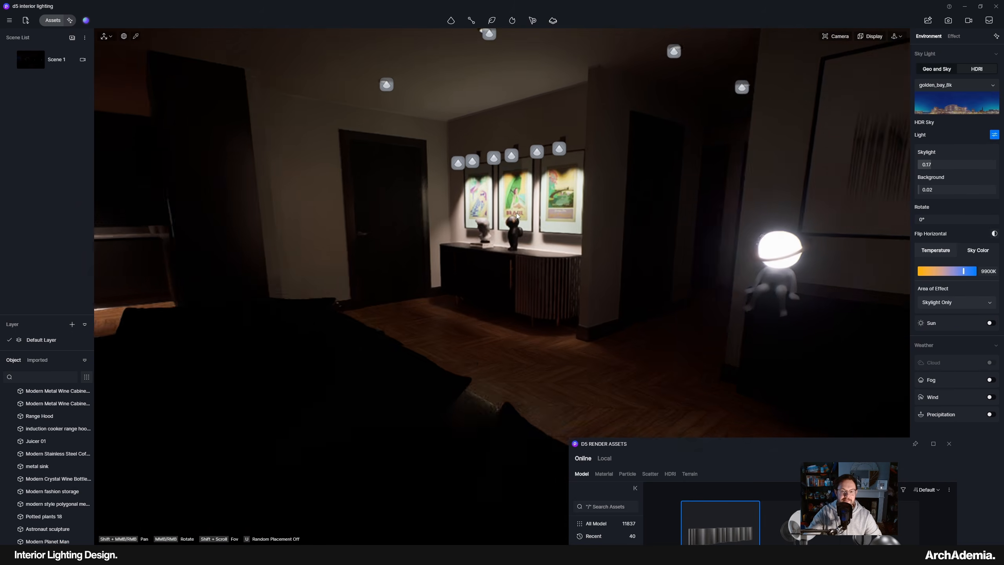
{"action": "scroll", "coordinate": [525, 233], "scroll_direction": "down", "scroll_amount": 5}
{"action": "scroll", "coordinate": [525, 232], "scroll_direction": "down", "scroll_amount": 3}
{"action": "scroll", "coordinate": [499, 302], "scroll_direction": "up", "scroll_amount": 1}
{"action": "key", "text": "ctrl+s"}
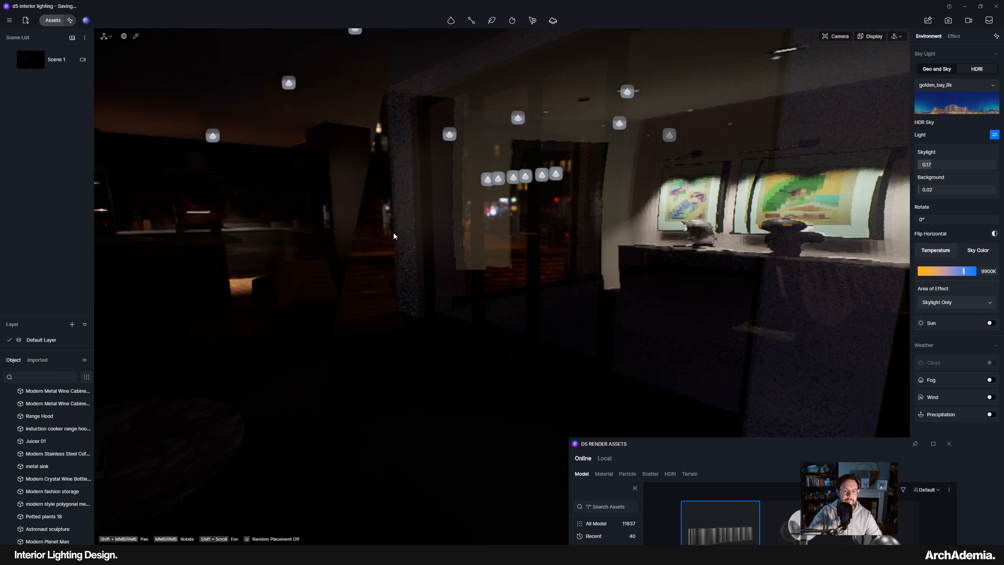
Place the Nordic modern transparent glass chandelier from the Chandeliers category at the dining table
{"action": "scroll", "coordinate": [517, 338], "scroll_direction": "up", "scroll_amount": 5}
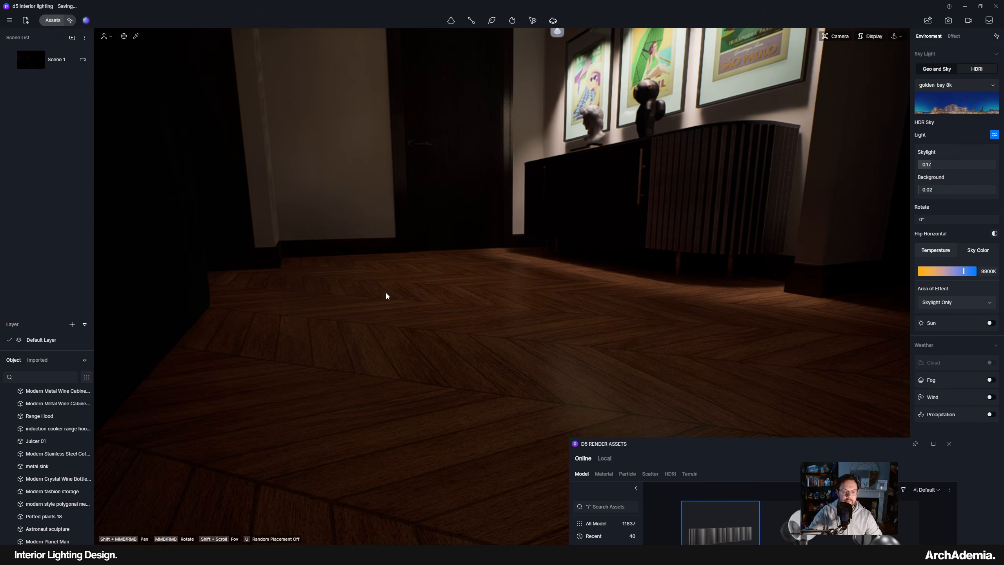
{"action": "right_click_drag", "start_coordinate": [385, 294], "coordinate": [552, 422]}
{"action": "scroll", "coordinate": [552, 422], "scroll_direction": "down", "scroll_amount": 3}
{"action": "right_click_drag", "start_coordinate": [367, 312], "coordinate": [825, 322]}
{"action": "scroll", "coordinate": [492, 289], "scroll_direction": "down", "scroll_amount": 6}
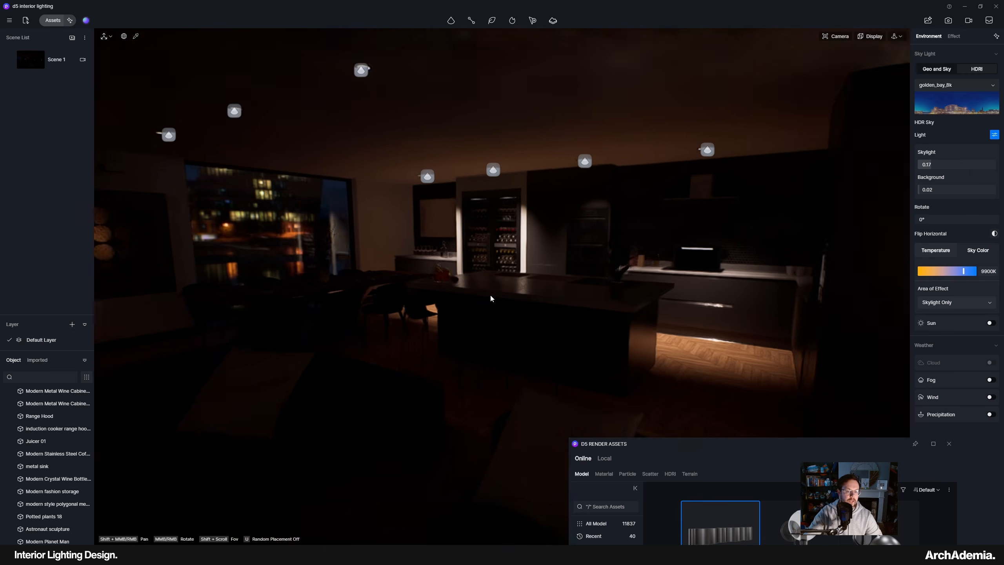
{"action": "right_click_drag", "start_coordinate": [489, 293], "coordinate": [469, 331]}
{"action": "scroll", "coordinate": [493, 297], "scroll_direction": "up", "scroll_amount": 3}
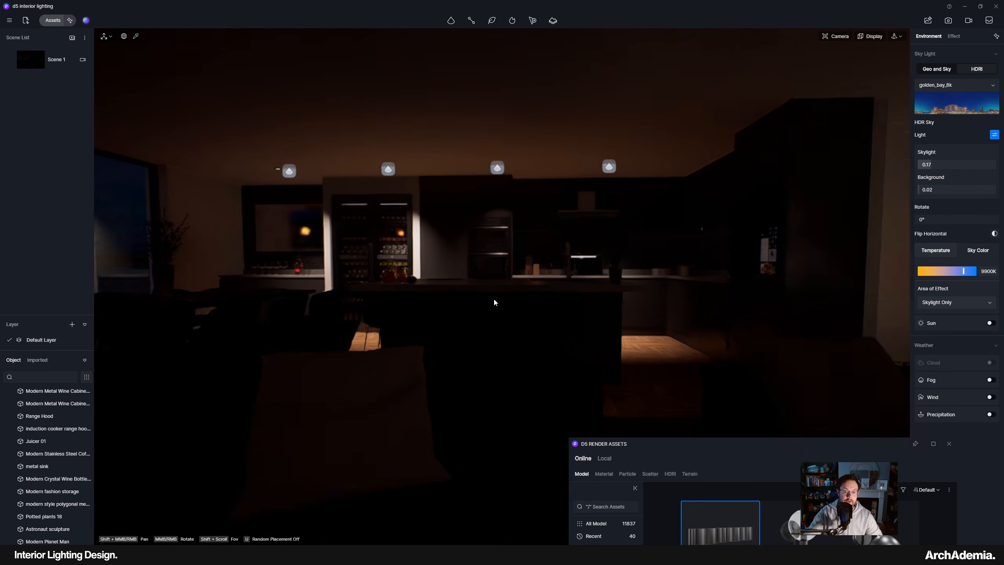
{"action": "right_click_drag", "start_coordinate": [493, 297], "coordinate": [465, 312]}
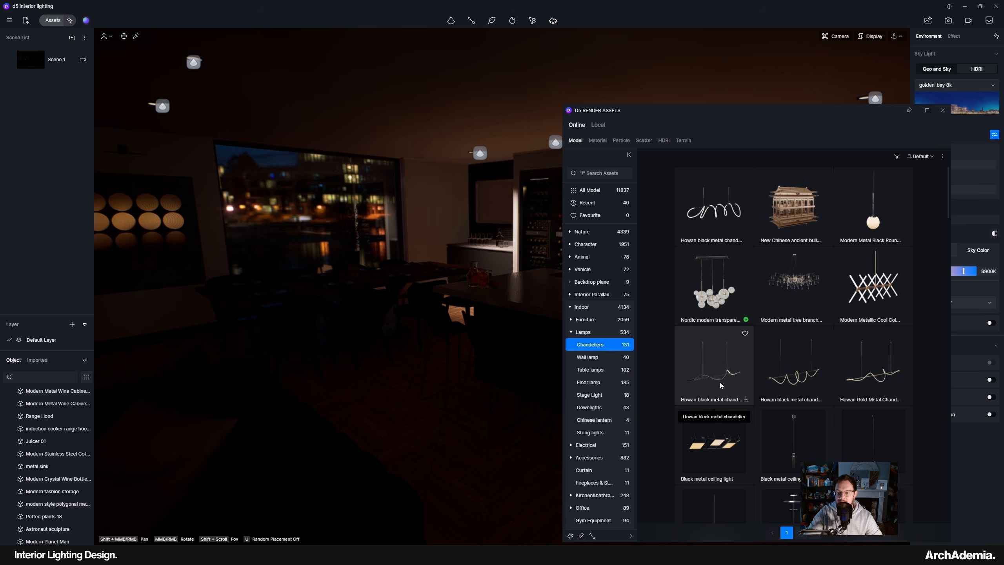
{"action": "left_click", "coordinate": [714, 299]}
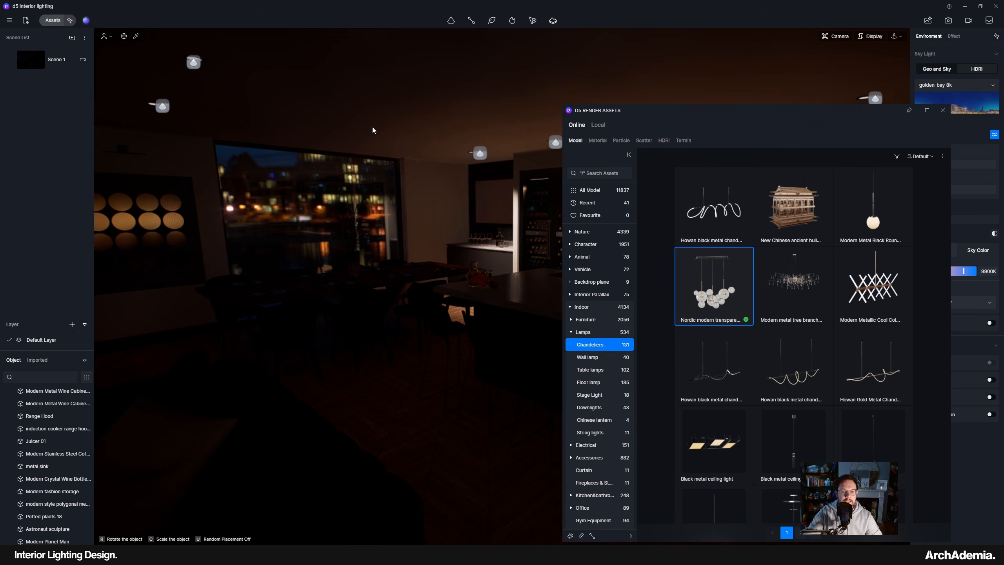
{"action": "left_click", "coordinate": [380, 281]}
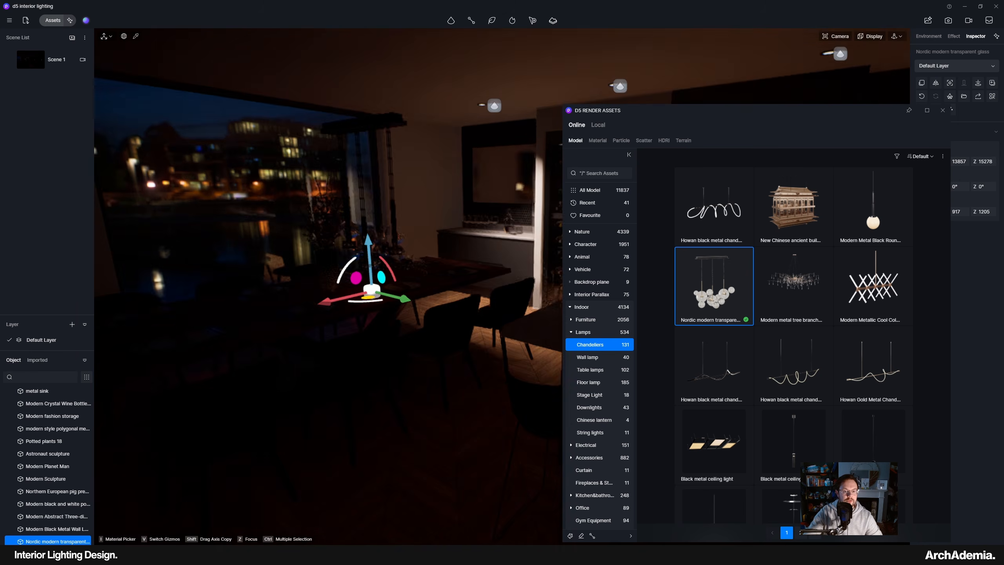
Rotate the chandelier 90° about its vertical axis and raise it above the dining table to about Z 15733
{"action": "left_click_drag", "start_coordinate": [378, 307], "coordinate": [307, 302]}
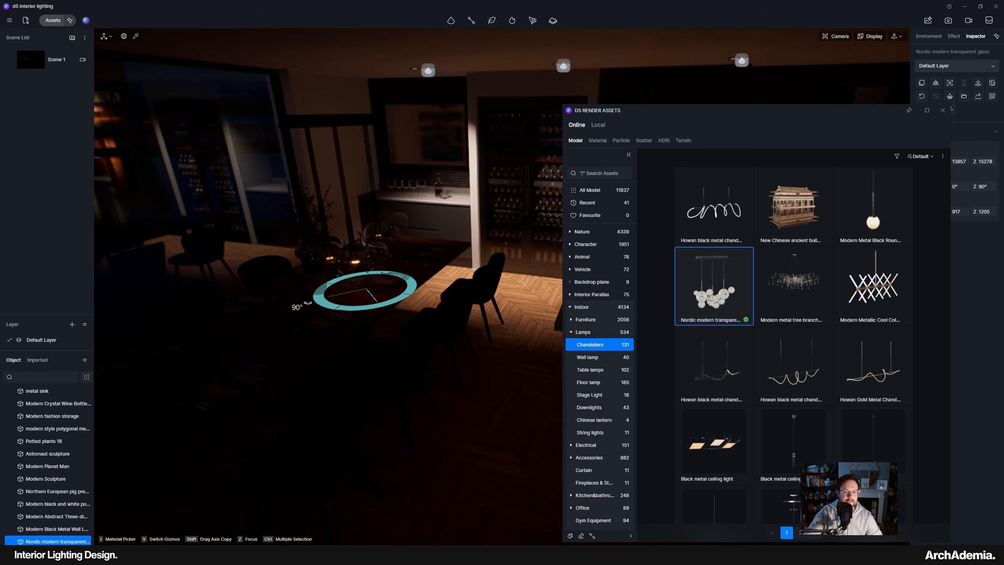
{"action": "right_click_drag", "start_coordinate": [371, 328], "coordinate": [335, 327]}
{"action": "left_click_drag", "start_coordinate": [431, 266], "coordinate": [419, 201]}
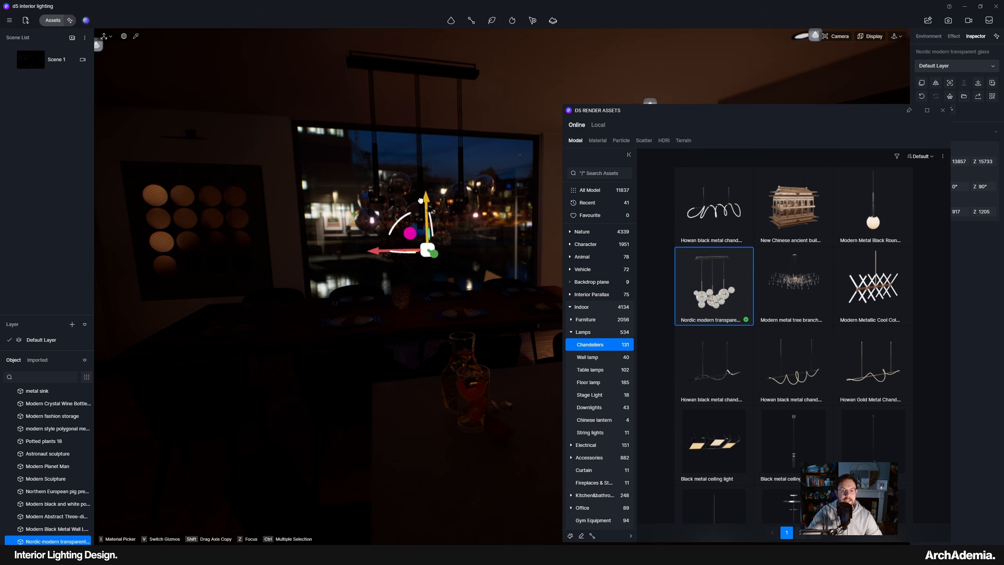
Scale the chandelier down to about 351 × 741 × 973 and raise it to about Z 15954
{"action": "mouse_move", "coordinate": [365, 339]}
{"action": "right_mouse_down"}
{"action": "mouse_move", "coordinate": [460, 347]}
{"action": "mouse_move", "coordinate": [379, 339]}
{"action": "right_mouse_up"}
{"action": "left_click_drag", "start_coordinate": [673, 116], "coordinate": [897, 259]}
{"action": "right_click_drag", "start_coordinate": [492, 294], "coordinate": [530, 285]}
{"action": "scroll", "coordinate": [531, 285], "scroll_direction": "up", "scroll_amount": 3}
{"action": "left_click_drag", "start_coordinate": [807, 256], "coordinate": [884, 375]}
{"action": "scroll", "coordinate": [869, 276], "scroll_direction": "down", "scroll_amount": 2}
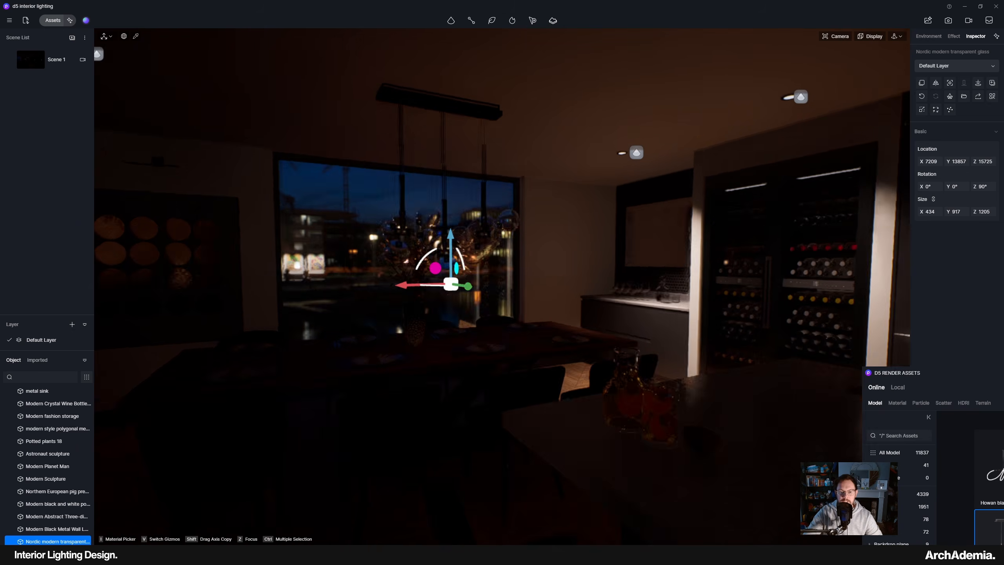
{"action": "right_click_drag", "start_coordinate": [880, 233], "coordinate": [851, 222]}
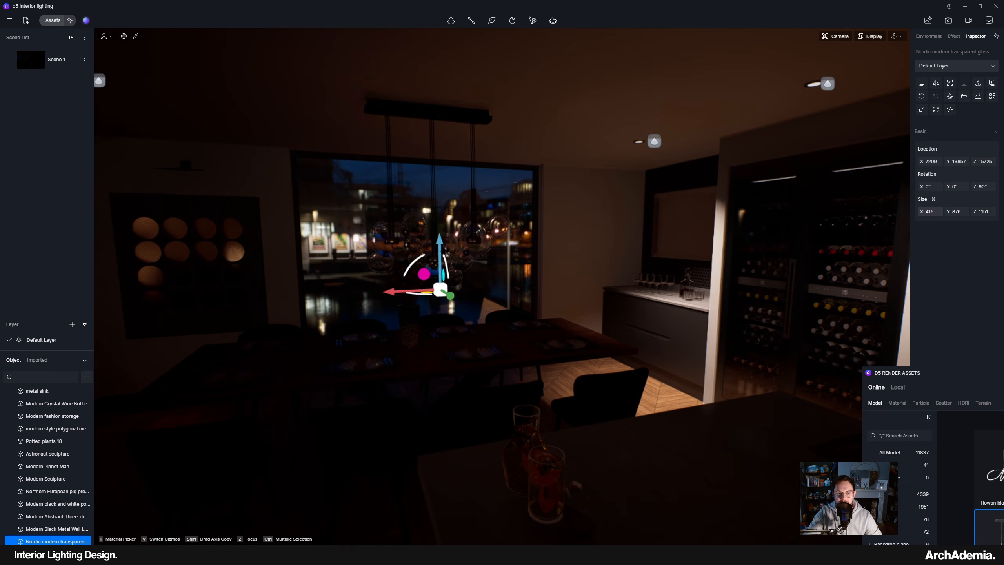
{"action": "left_click_drag", "start_coordinate": [930, 212], "coordinate": [902, 211]}
{"action": "left_click_drag", "start_coordinate": [439, 242], "coordinate": [440, 220]}
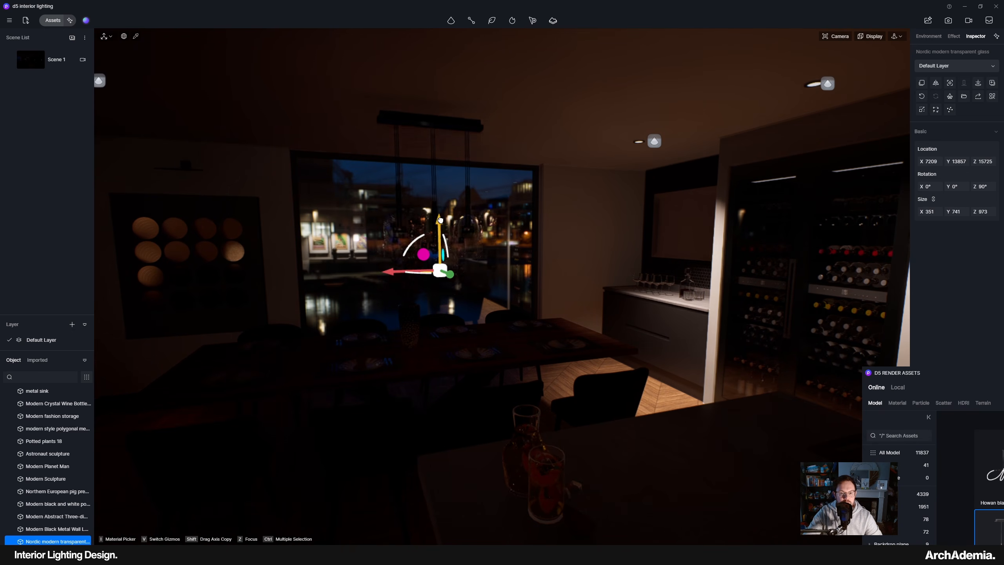
Move the chandelier horizontally over one end of the dining table, centred across its width, at about X 7787, Y 13599
{"action": "right_click_drag", "start_coordinate": [441, 205], "coordinate": [425, 273]}
{"action": "left_click_drag", "start_coordinate": [496, 264], "coordinate": [515, 264]}
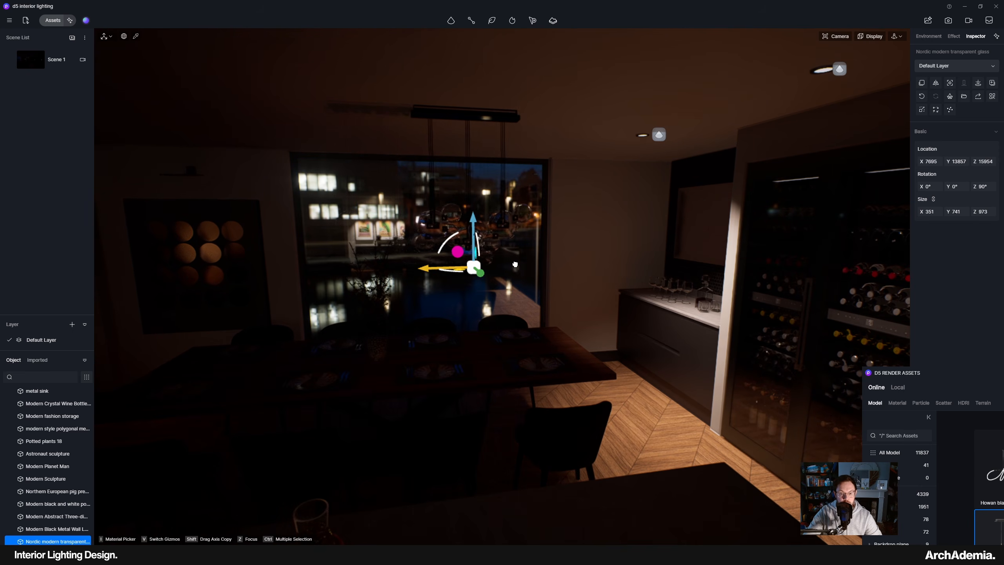
{"action": "right_click_drag", "start_coordinate": [509, 264], "coordinate": [496, 292]}
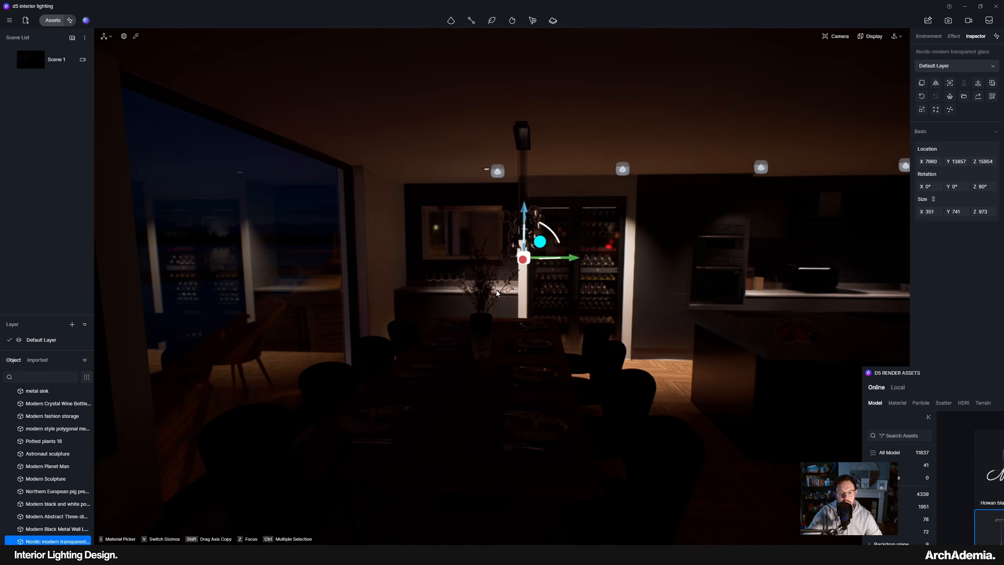
{"action": "left_click_drag", "start_coordinate": [572, 258], "coordinate": [541, 257]}
{"action": "right_click_drag", "start_coordinate": [540, 261], "coordinate": [485, 346]}
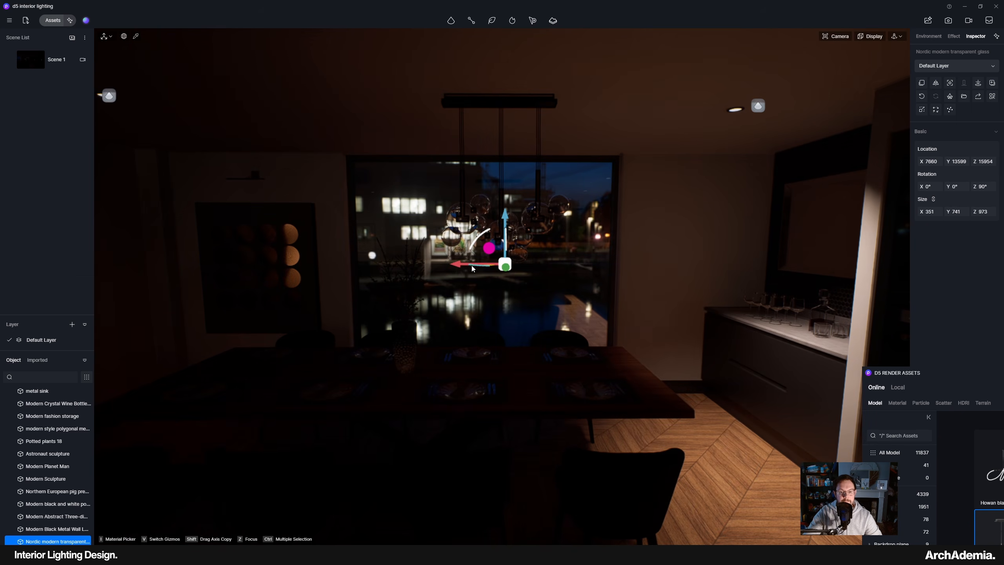
{"action": "left_click_drag", "start_coordinate": [458, 264], "coordinate": [477, 264]}
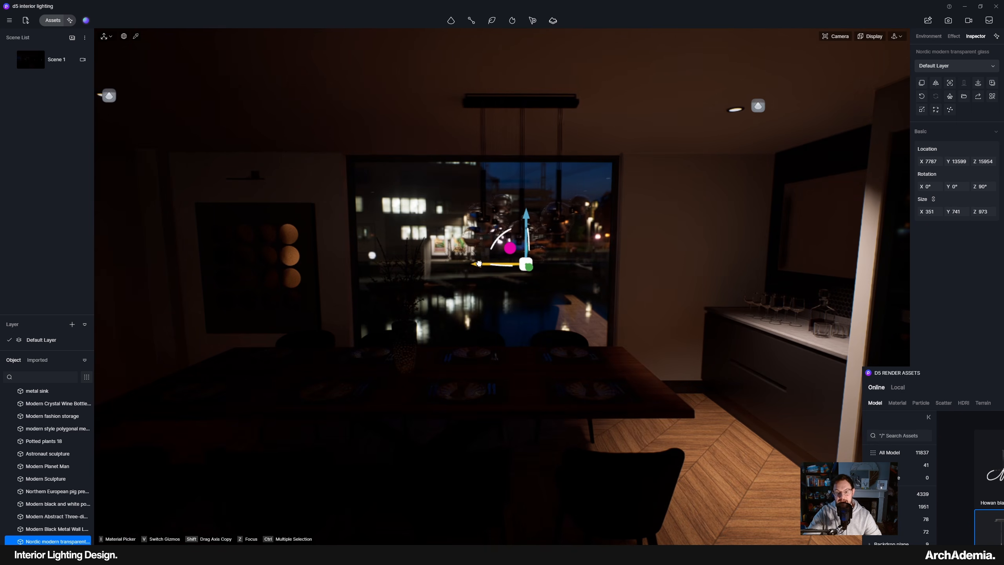
Copy the chandelier along the X axis to the other end of the dining table, at about X 6488
{"action": "scroll", "coordinate": [624, 330], "scroll_direction": "down", "scroll_amount": 5}
{"action": "middle_click_drag", "start_coordinate": [555, 352], "coordinate": [570, 352]}
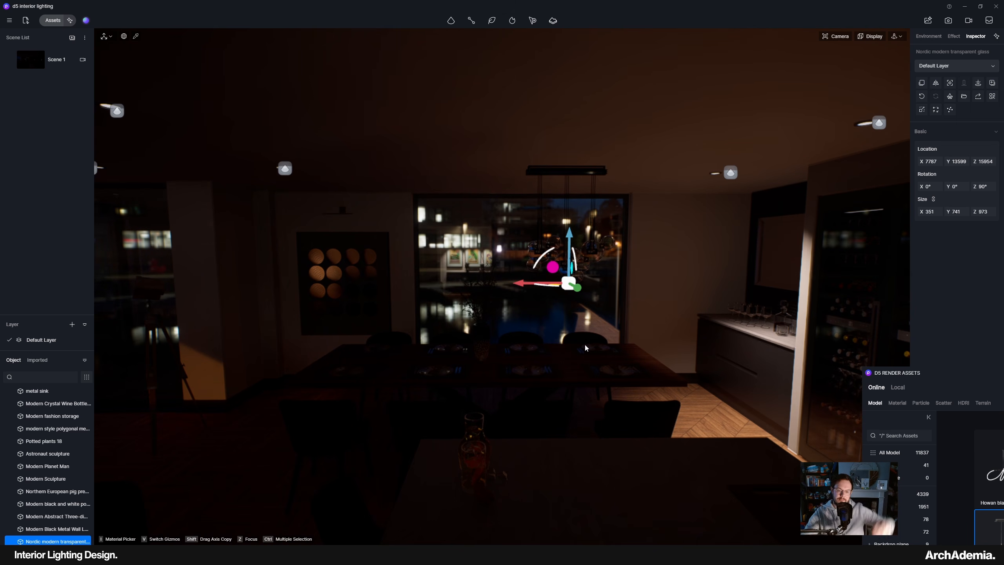
{"action": "right_click_drag", "start_coordinate": [508, 280], "coordinate": [514, 289]}
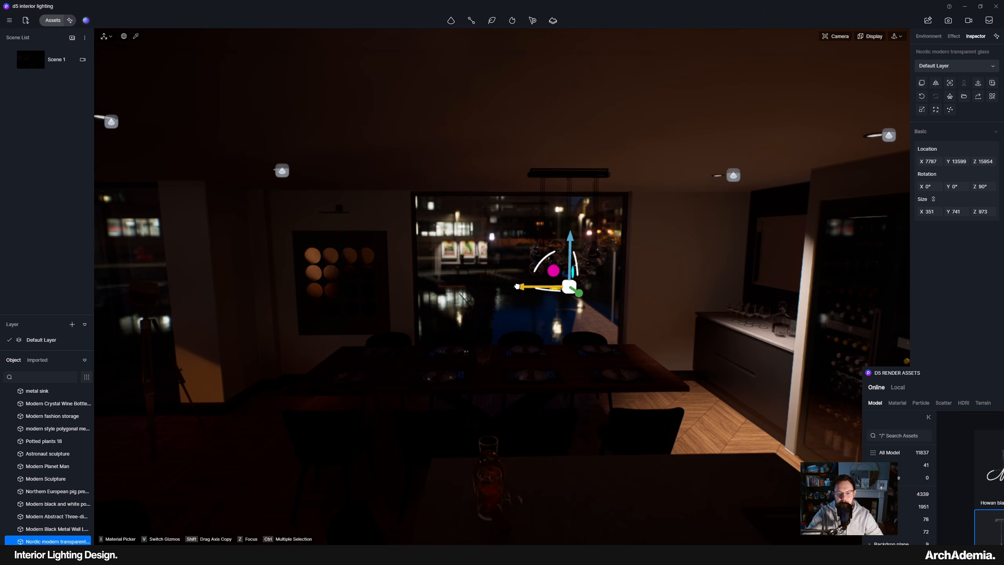
{"action": "left_click_drag", "start_coordinate": [517, 287], "coordinate": [366, 297]}
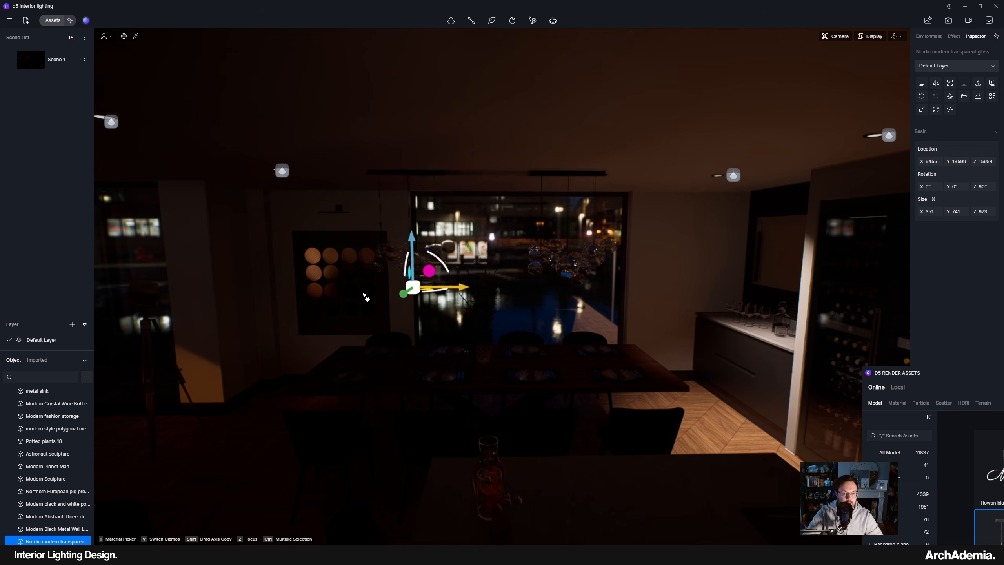
Focus on the copied chandelier, pick its glowing bulb disc material and set the emissive intensity to 500
{"action": "key", "text": "z"}
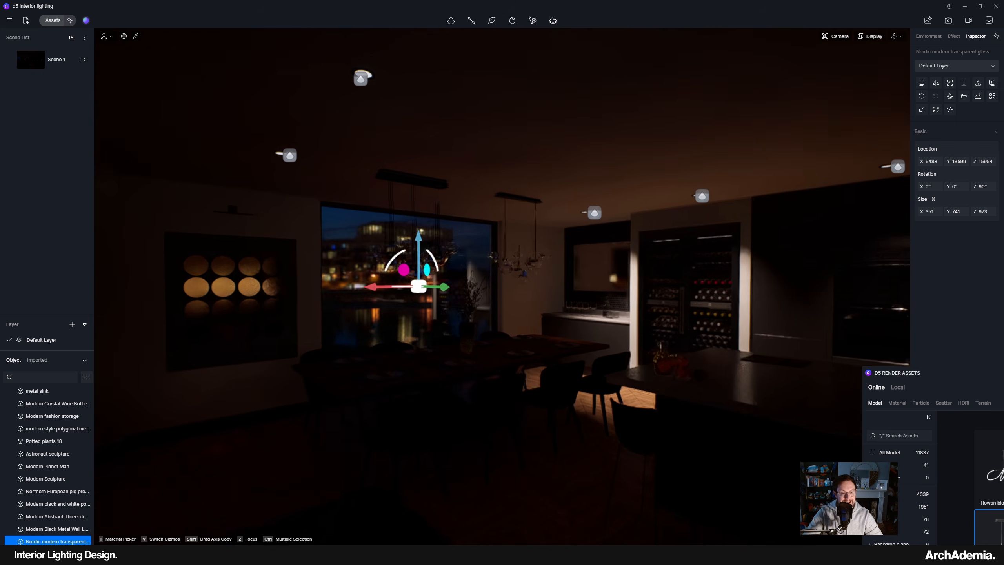
{"action": "scroll", "coordinate": [428, 231], "scroll_direction": "up", "scroll_amount": 5}
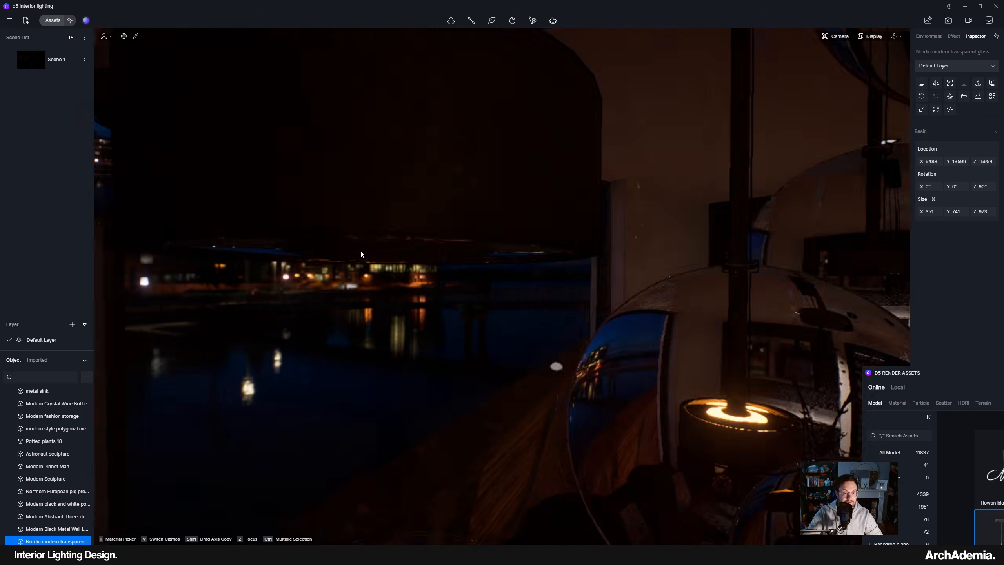
{"action": "right_click_drag", "start_coordinate": [428, 230], "coordinate": [397, 226]}
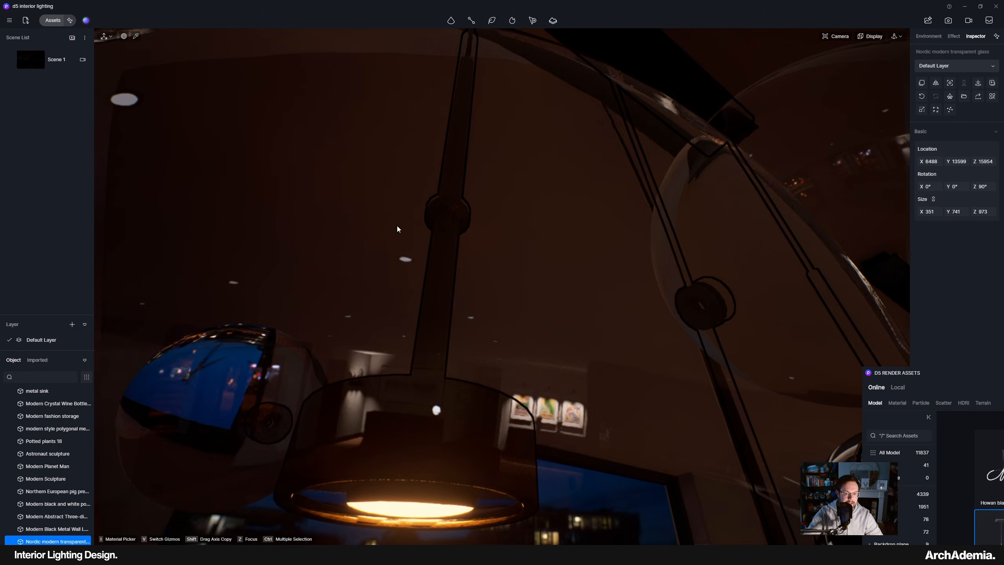
{"action": "scroll", "coordinate": [405, 403], "scroll_direction": "up", "scroll_amount": 6}
{"action": "scroll", "coordinate": [407, 406], "scroll_direction": "down", "scroll_amount": 5}
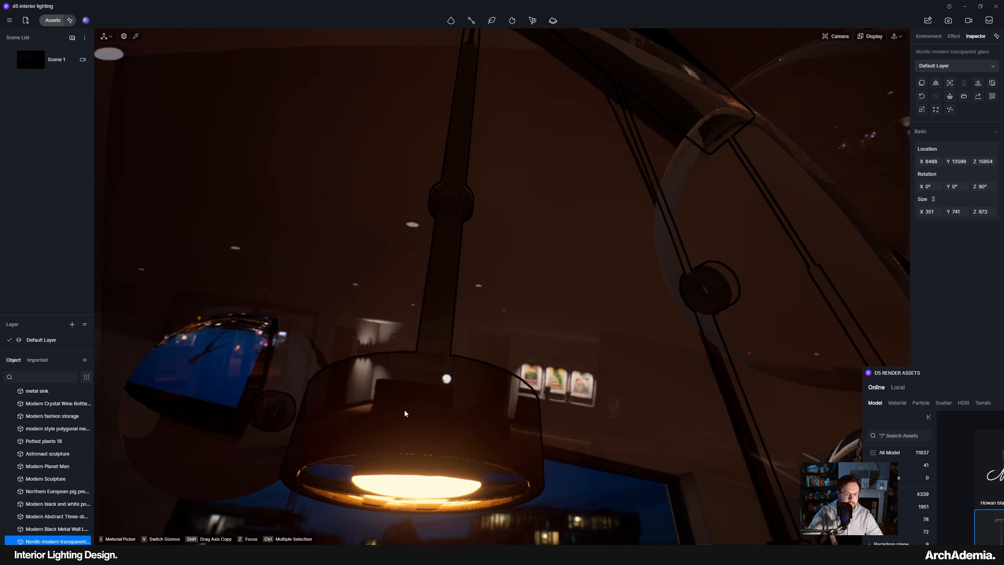
{"action": "right_click_drag", "start_coordinate": [593, 174], "coordinate": [437, 226]}
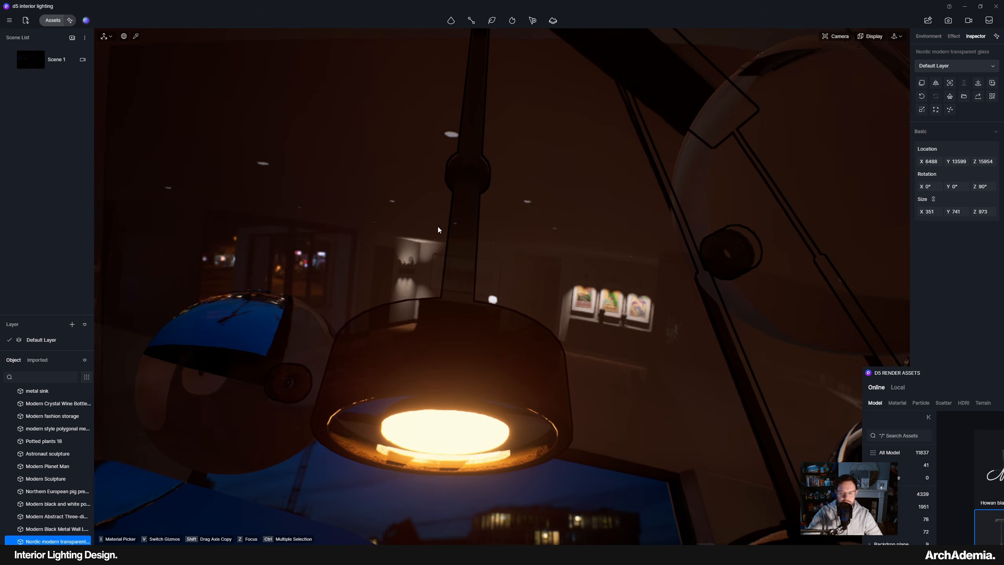
{"action": "scroll", "coordinate": [432, 448], "scroll_direction": "up", "scroll_amount": 5}
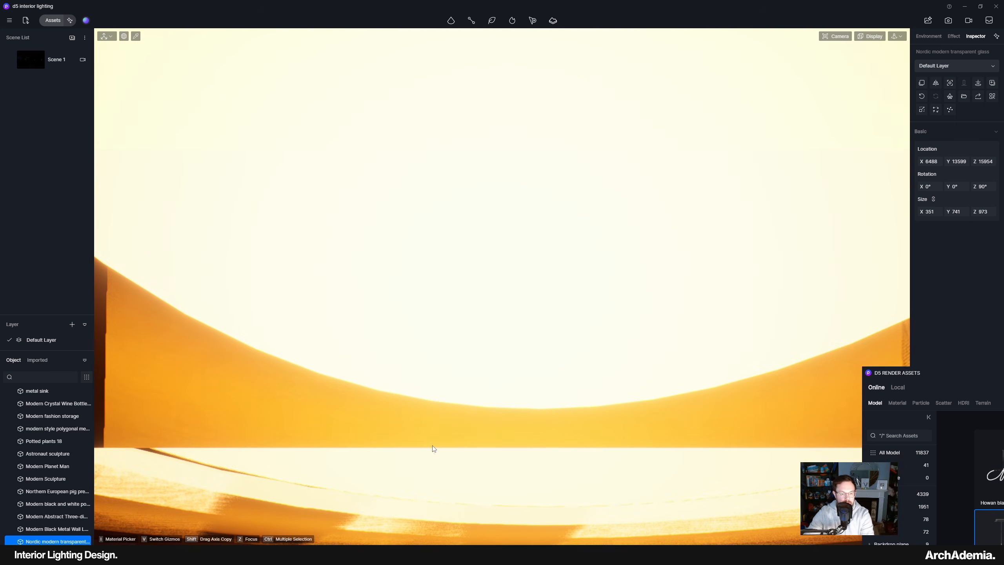
{"action": "left_click", "coordinate": [136, 36]}
{"action": "left_click", "coordinate": [336, 305]}
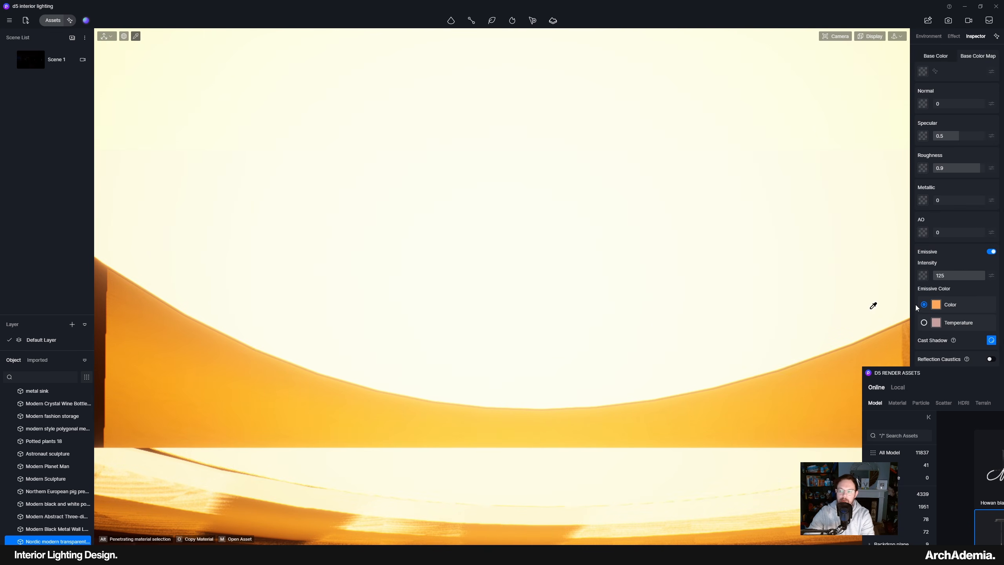
{"action": "scroll", "coordinate": [593, 275], "scroll_direction": "down", "scroll_amount": 10}
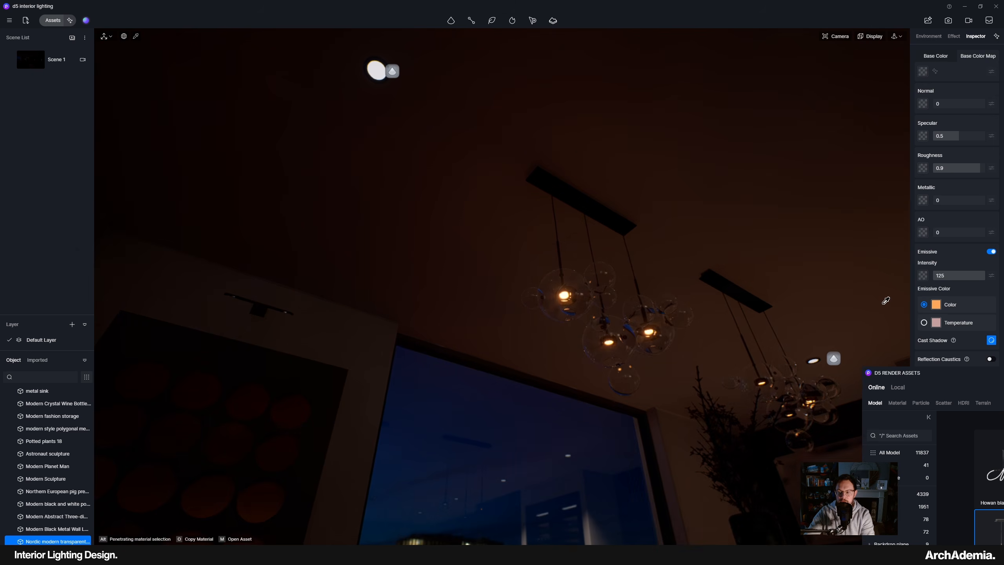
{"action": "left_click", "coordinate": [967, 276]}
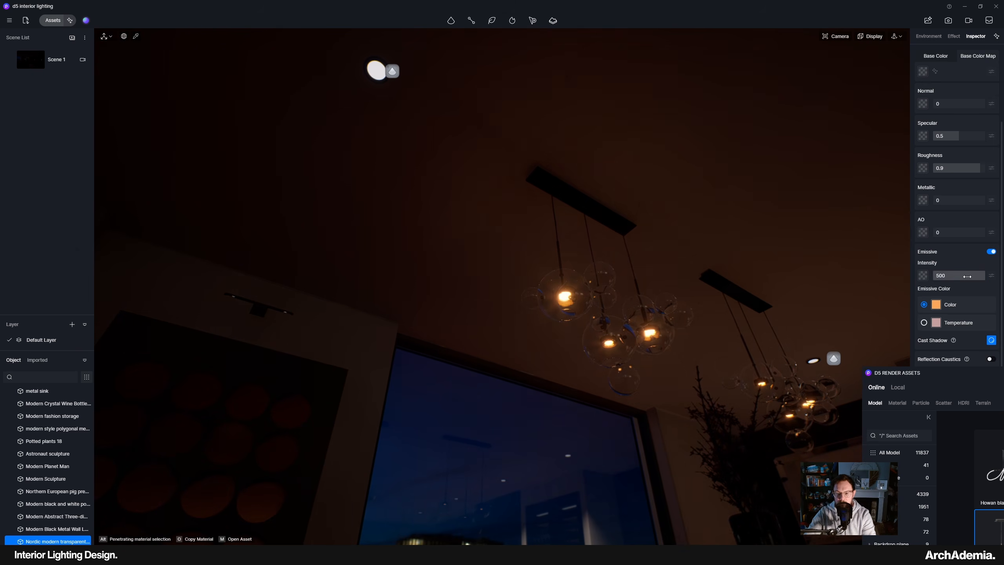
Examine the glow of both chandeliers from across the dining and kitchen area, and leave material picking
{"action": "right_click_drag", "start_coordinate": [597, 276], "coordinate": [452, 368]}
{"action": "scroll", "coordinate": [452, 368], "scroll_direction": "down", "scroll_amount": 5}
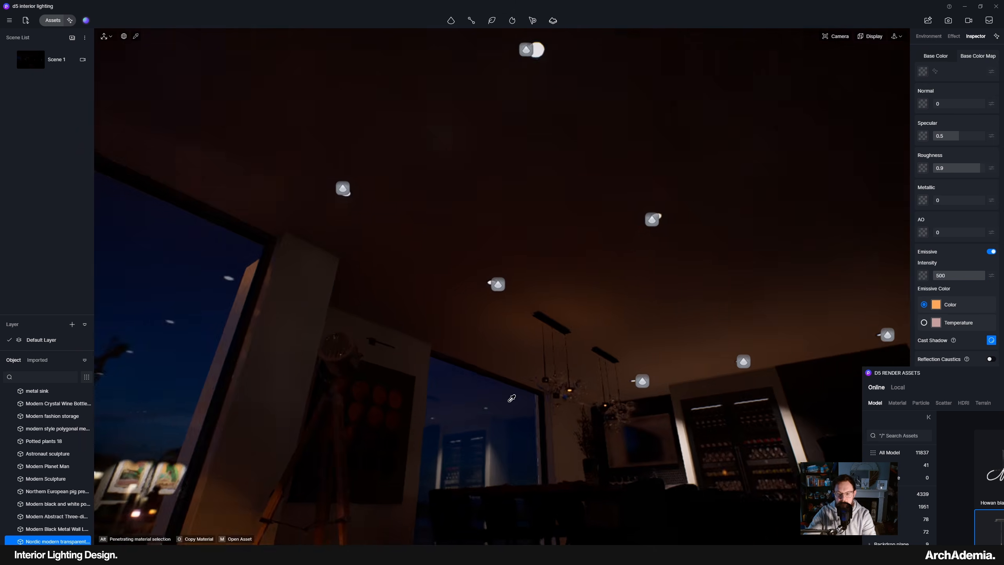
{"action": "middle_click_drag", "start_coordinate": [452, 367], "coordinate": [365, 354]}
{"action": "right_click_drag", "start_coordinate": [365, 354], "coordinate": [900, 338]}
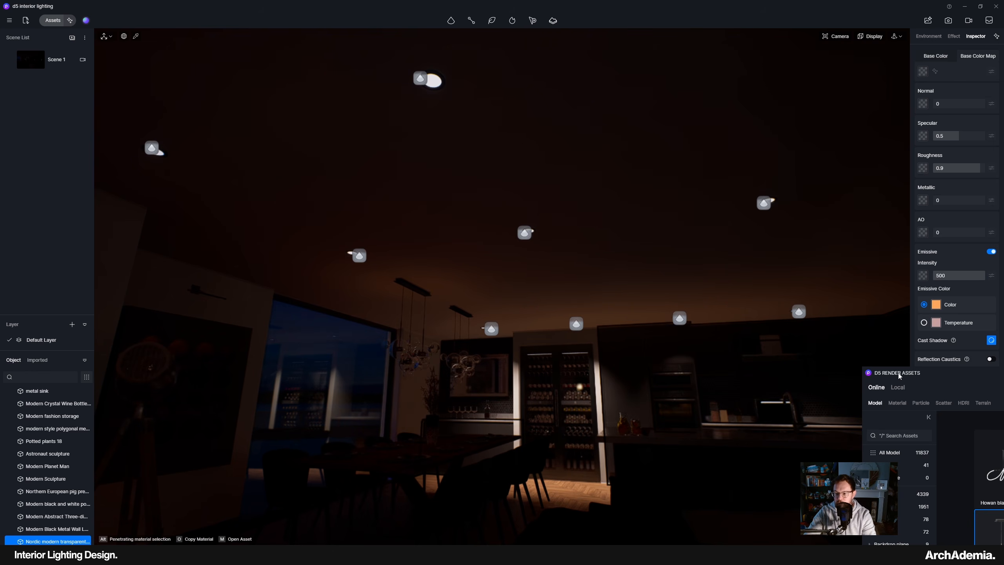
{"action": "left_click_drag", "start_coordinate": [900, 375], "coordinate": [662, 265]}
{"action": "right_click_drag", "start_coordinate": [437, 381], "coordinate": [336, 341]}
{"action": "scroll", "coordinate": [469, 428], "scroll_direction": "up", "scroll_amount": 5}
{"action": "scroll", "coordinate": [293, 291], "scroll_direction": "down", "scroll_amount": 4}
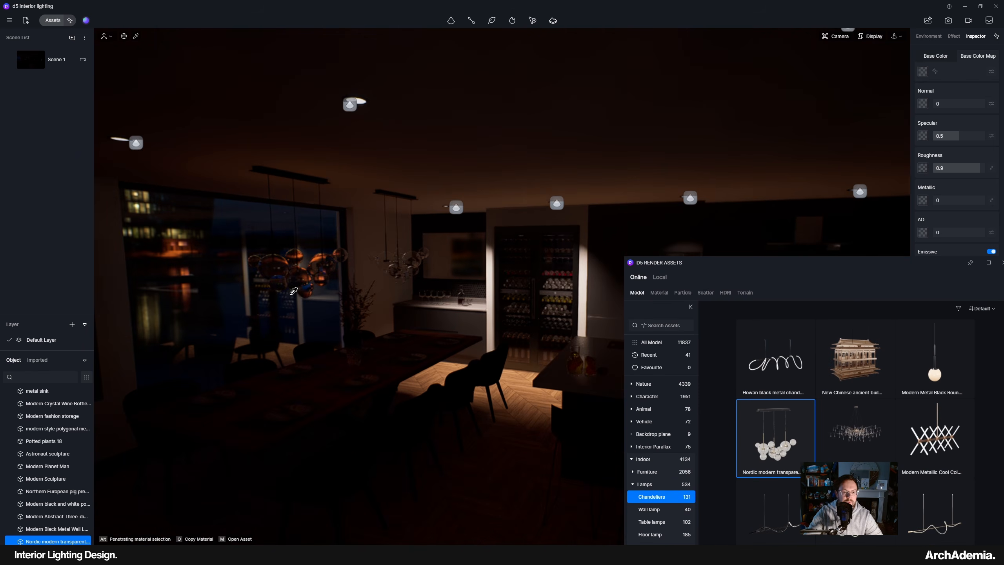
{"action": "key", "text": "Escape"}
Add a point light on the dining table directly beneath the copied chandelier, at about X 6460, Y 13585
{"action": "mouse_move", "coordinate": [450, 22]}
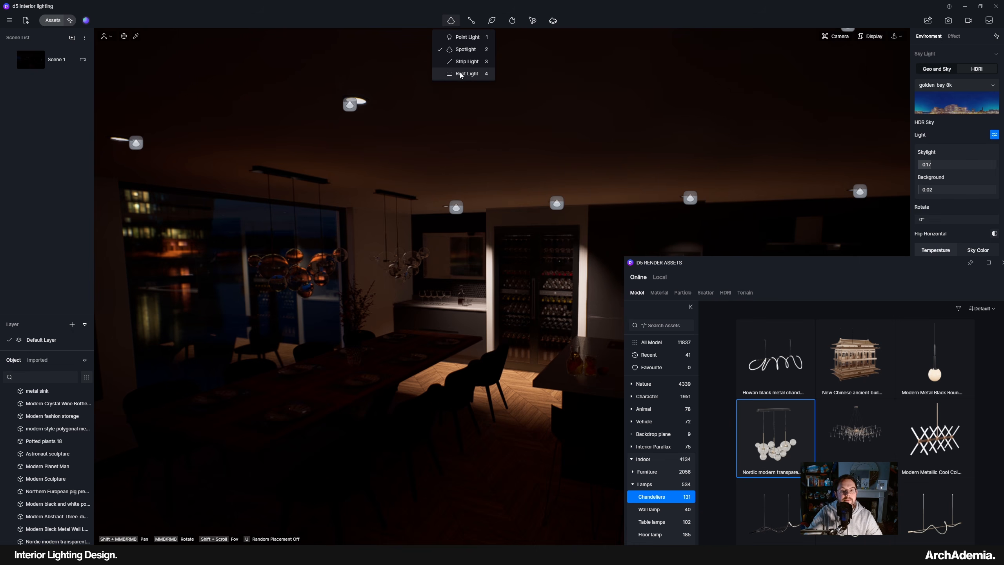
{"action": "left_click", "coordinate": [466, 37]}
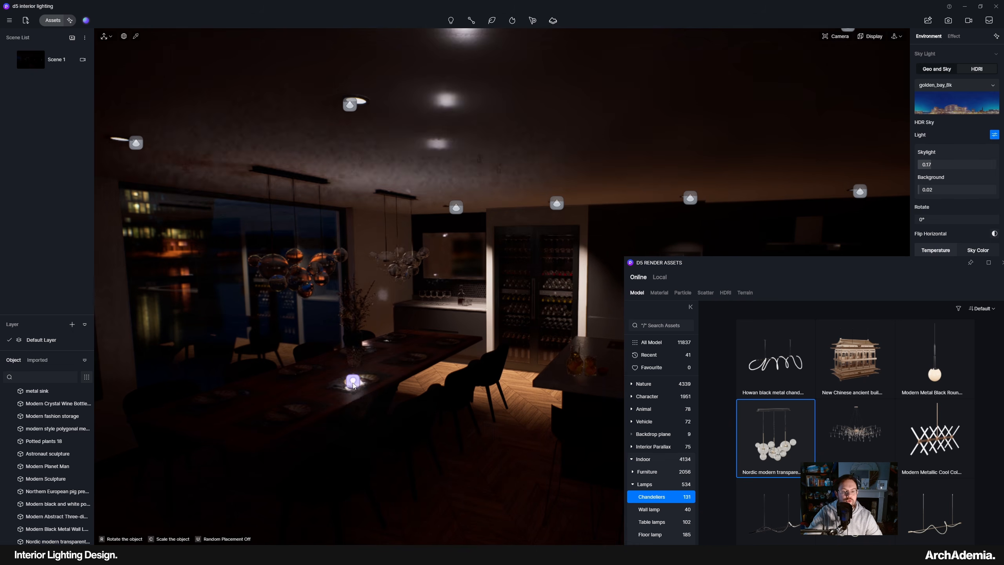
{"action": "left_click", "coordinate": [298, 384]}
Raise the point light into the copied chandelier's glass globes, to about Z 16087
{"action": "scroll", "coordinate": [298, 384], "scroll_direction": "up", "scroll_amount": 3}
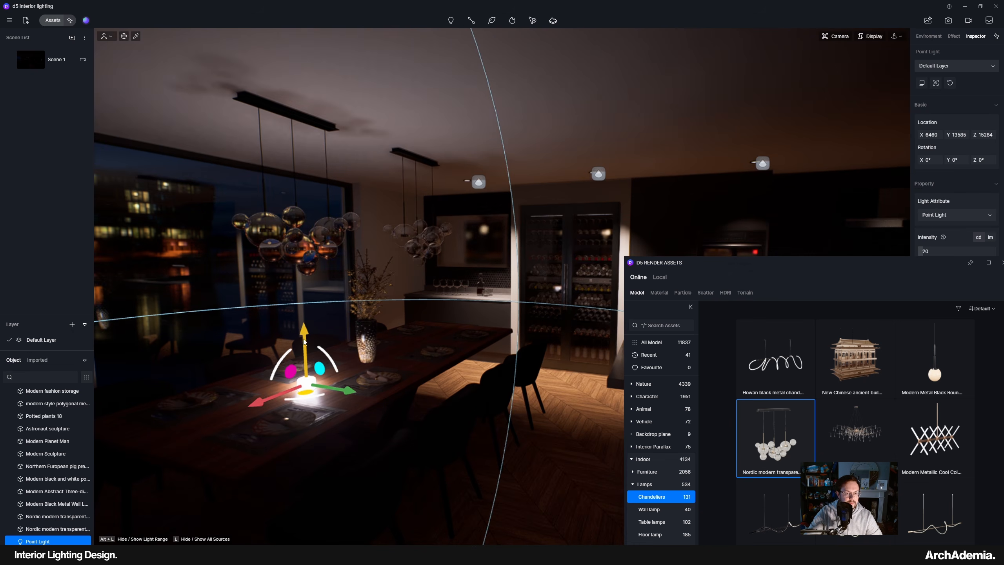
{"action": "left_click_drag", "start_coordinate": [302, 331], "coordinate": [303, 192]}
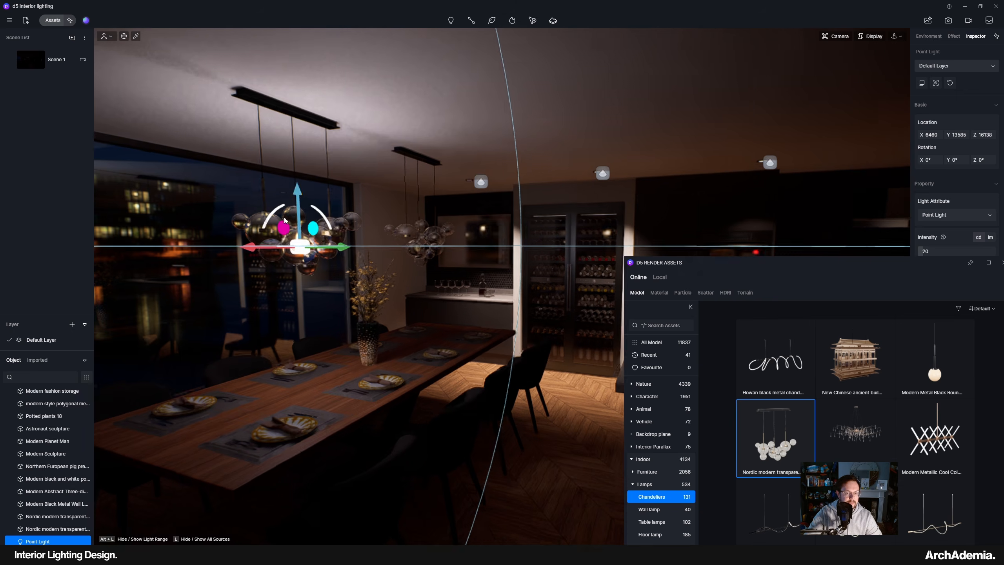
{"action": "scroll", "coordinate": [303, 206], "scroll_direction": "up", "scroll_amount": 4}
{"action": "right_click_drag", "start_coordinate": [303, 205], "coordinate": [198, 233]}
{"action": "scroll", "coordinate": [355, 259], "scroll_direction": "up", "scroll_amount": 2}
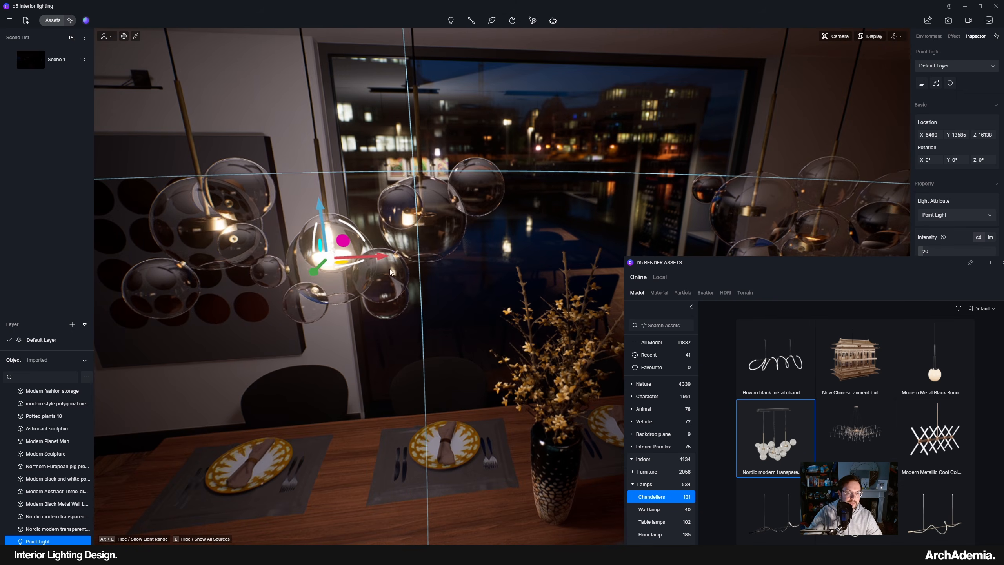
{"action": "left_click_drag", "start_coordinate": [316, 206], "coordinate": [318, 228]}
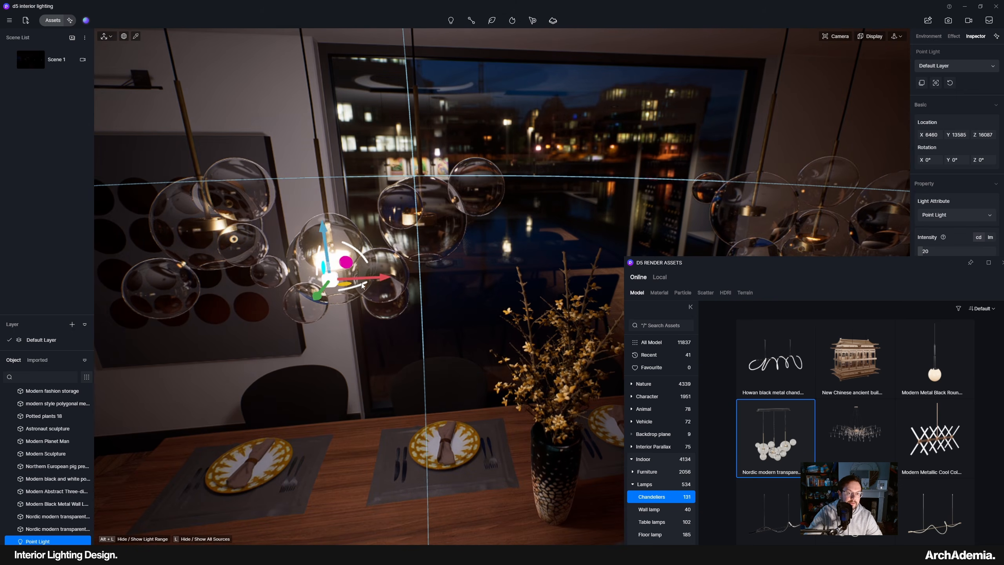
{"action": "right_click_drag", "start_coordinate": [363, 285], "coordinate": [454, 291]}
{"action": "scroll", "coordinate": [281, 205], "scroll_direction": "down", "scroll_amount": 6}
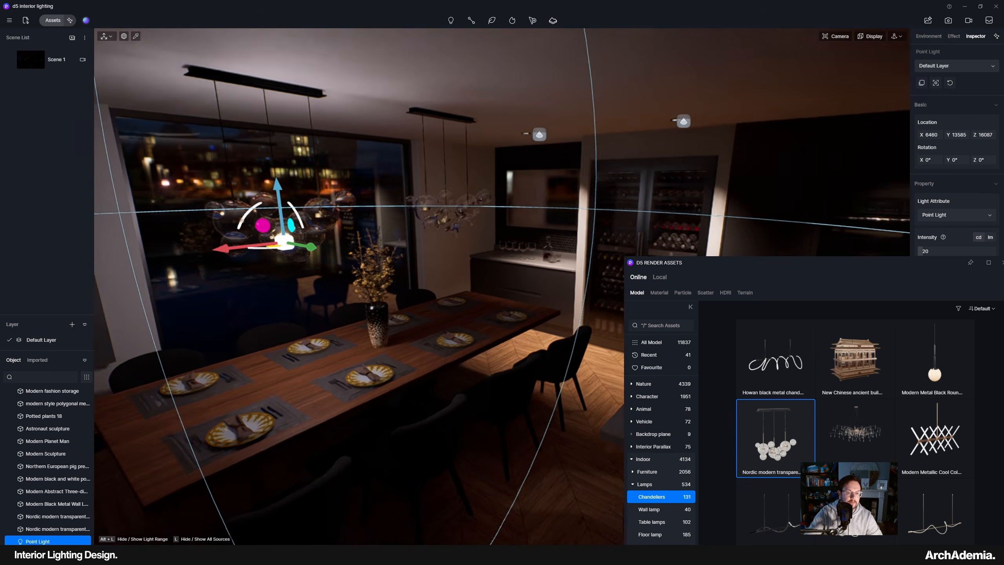
Close the asset library and set the point light's intensity to 10
{"action": "right_click_drag", "start_coordinate": [530, 306], "coordinate": [430, 361]}
{"action": "left_click_drag", "start_coordinate": [804, 266], "coordinate": [527, 492]}
{"action": "left_click", "coordinate": [725, 491]}
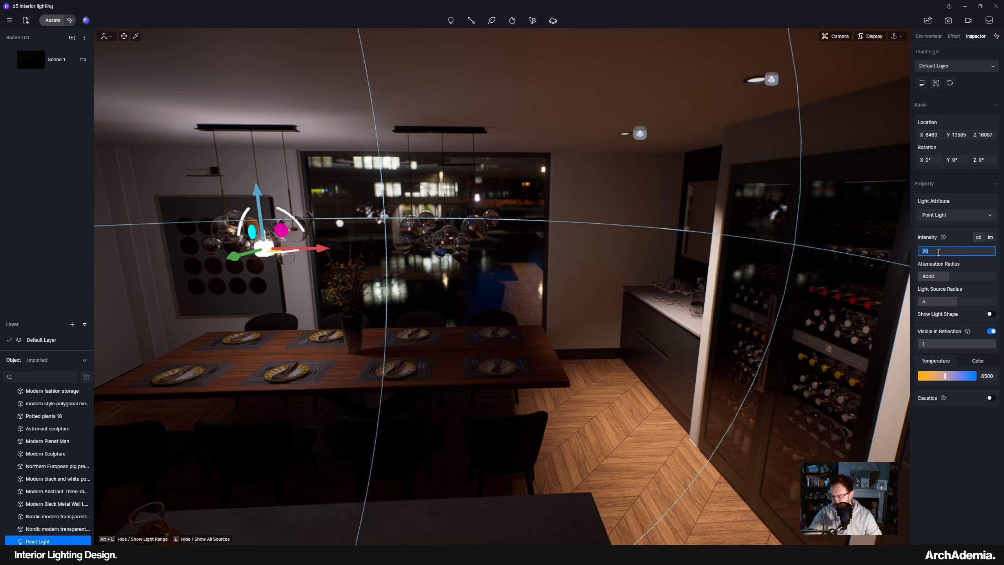
{"action": "key", "text": "Return"}
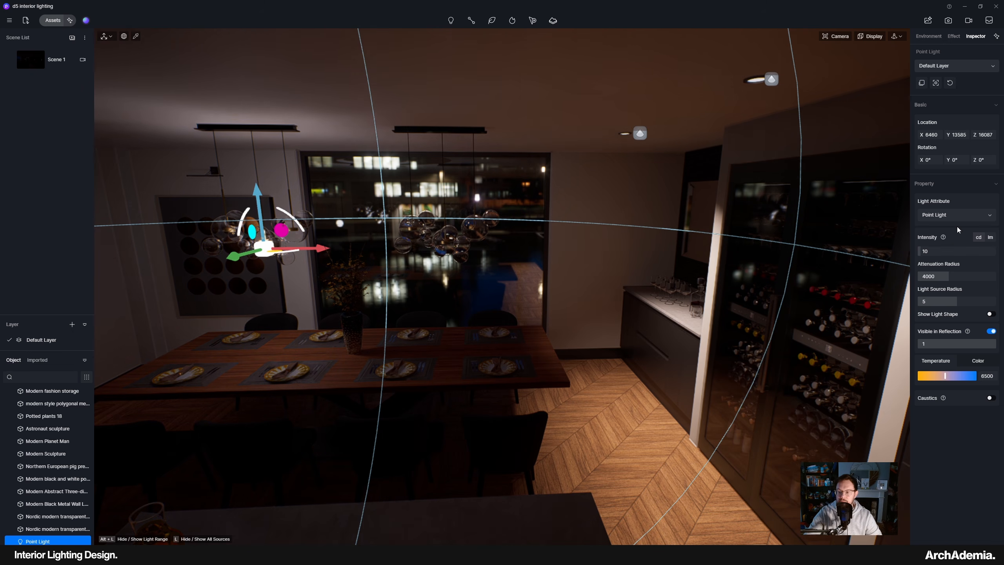
Set the point light's colour temperature to 5000 and face the dining table with both chandeliers in view
{"action": "right_click_drag", "start_coordinate": [553, 356], "coordinate": [1002, 408]}
{"action": "double_click", "coordinate": [987, 376]}
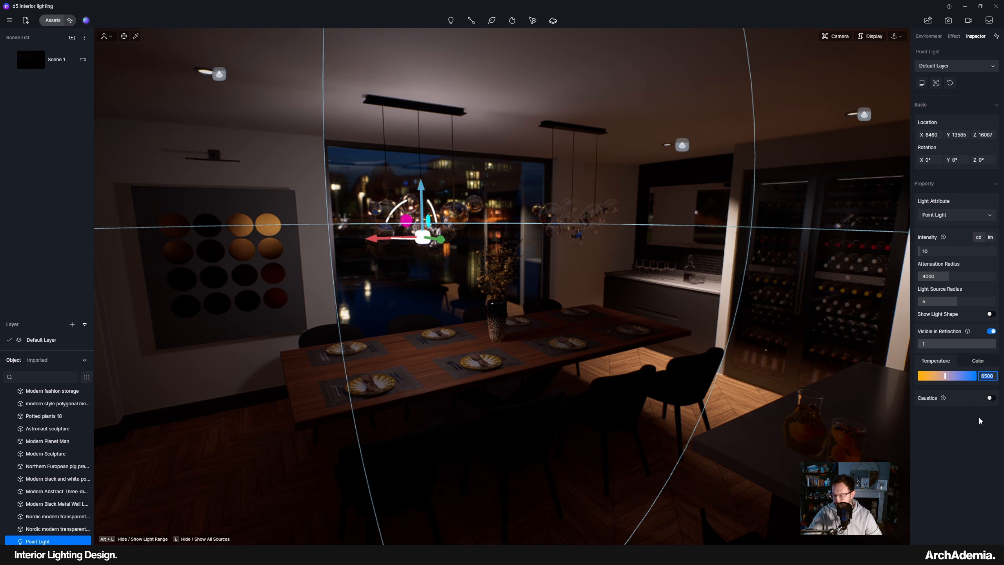
{"action": "type", "text": "500"}
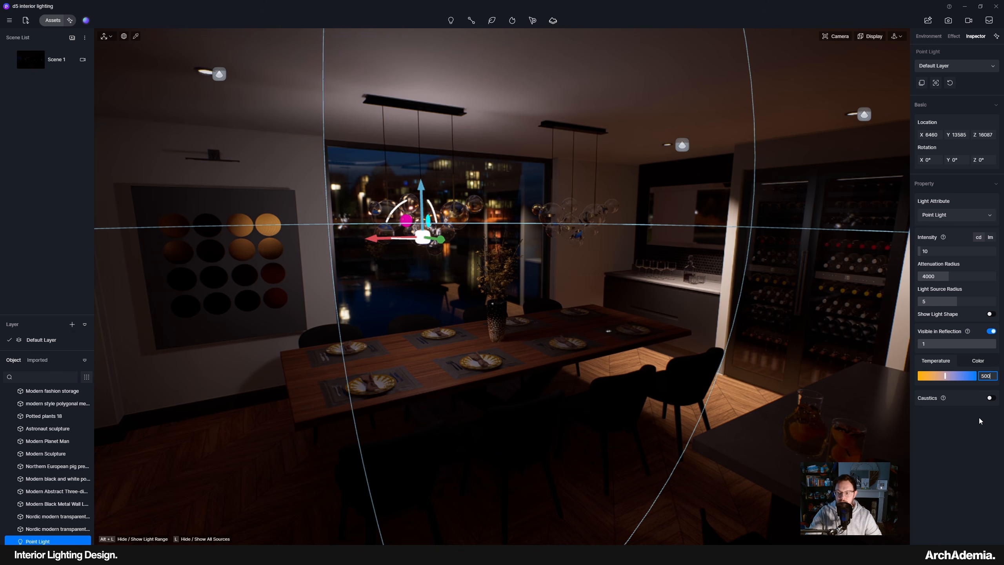
{"action": "type", "text": "0"}
{"action": "key", "text": "Return"}
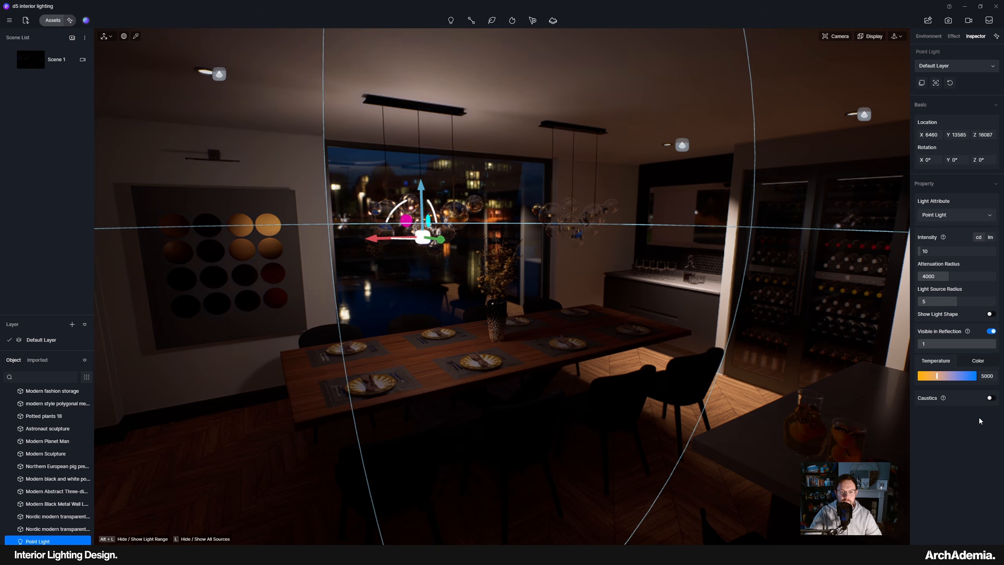
{"action": "right_click_drag", "start_coordinate": [472, 386], "coordinate": [419, 280]}
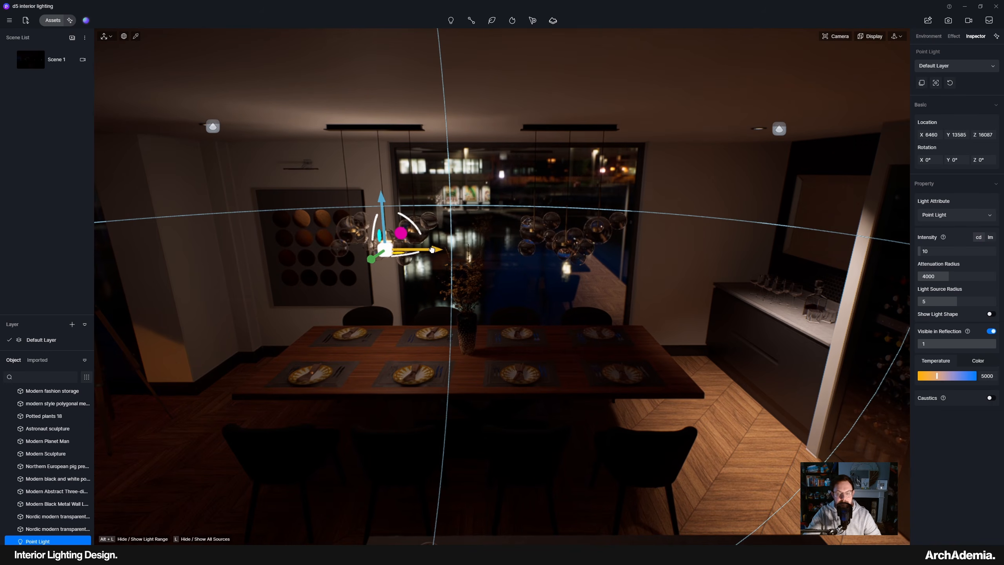
Copy the point light along X into the other dining chandelier's glass globes, to about X 7750
{"action": "left_click_drag", "start_coordinate": [432, 249], "coordinate": [611, 273]}
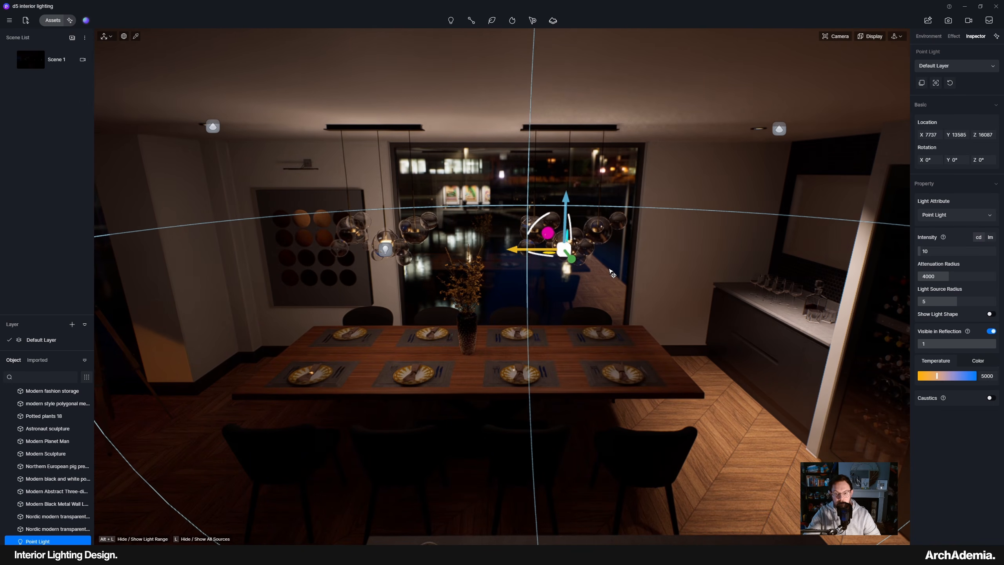
{"action": "right_click_drag", "start_coordinate": [612, 273], "coordinate": [473, 389]}
{"action": "scroll", "coordinate": [387, 363], "scroll_direction": "down", "scroll_amount": 5}
{"action": "scroll", "coordinate": [472, 387], "scroll_direction": "down", "scroll_amount": 2}
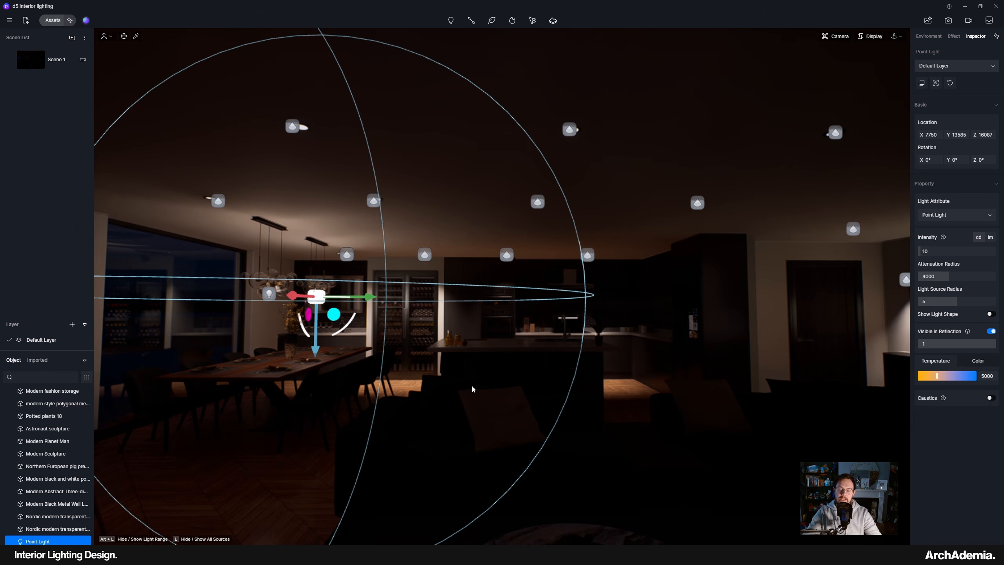
{"action": "scroll", "coordinate": [471, 384], "scroll_direction": "up", "scroll_amount": 4}
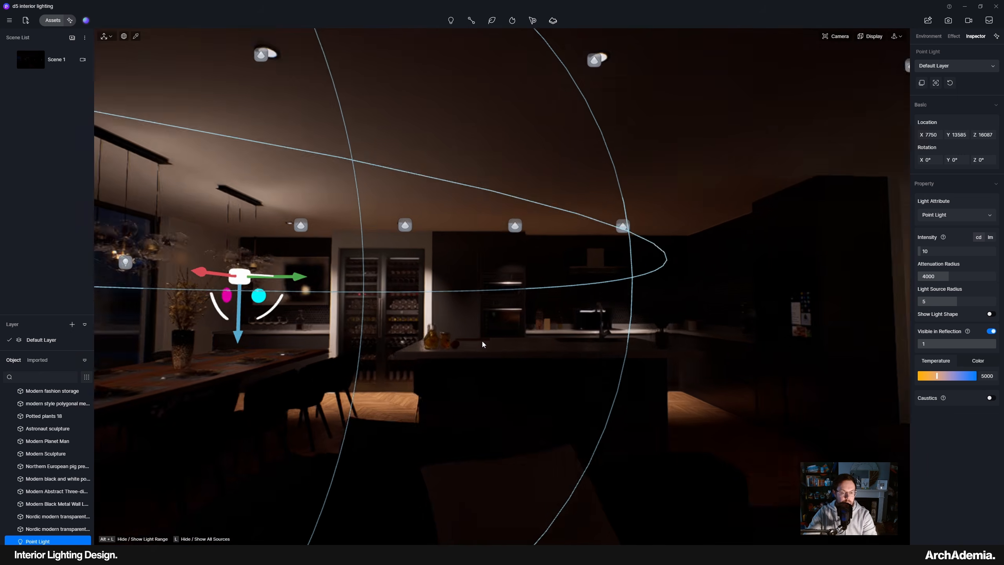
{"action": "right_click_drag", "start_coordinate": [478, 369], "coordinate": [540, 299]}
{"action": "scroll", "coordinate": [540, 296], "scroll_direction": "up", "scroll_amount": 1}
{"action": "scroll", "coordinate": [539, 295], "scroll_direction": "down", "scroll_amount": 4}
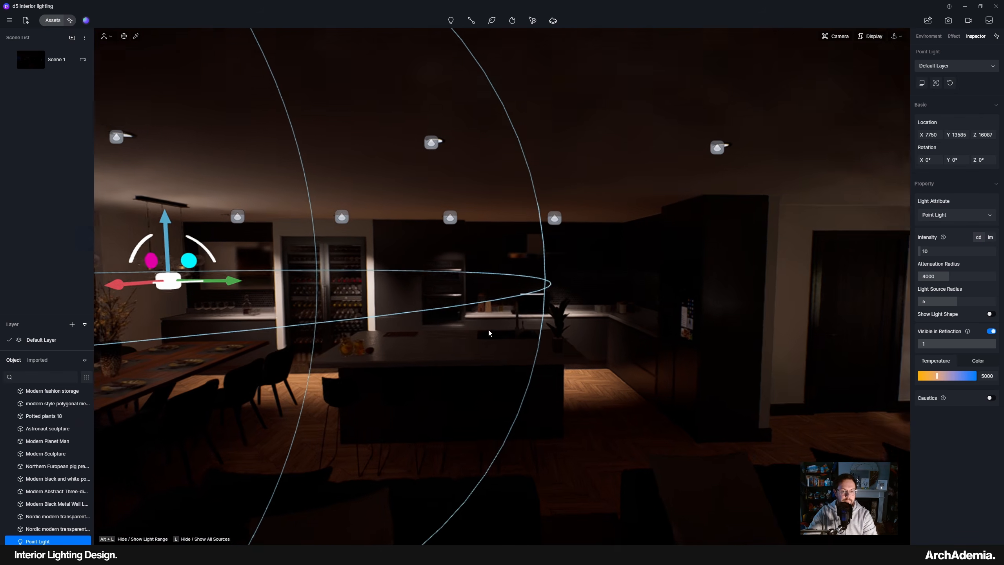
{"action": "right_click_drag", "start_coordinate": [489, 332], "coordinate": [441, 372]}
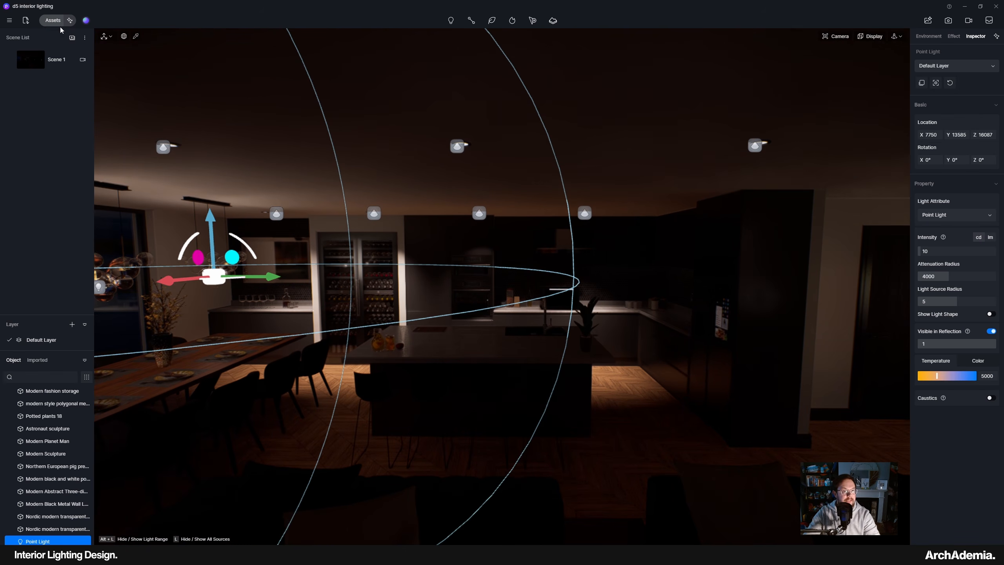
Look through both pages of chandelier models in the asset library for a pendant for the kitchen island
{"action": "left_click", "coordinate": [59, 22]}
{"action": "left_click_drag", "start_coordinate": [422, 490], "coordinate": [582, 78]}
{"action": "scroll", "coordinate": [775, 348], "scroll_direction": "down", "scroll_amount": 2}
{"action": "scroll", "coordinate": [766, 368], "scroll_direction": "down", "scroll_amount": 8}
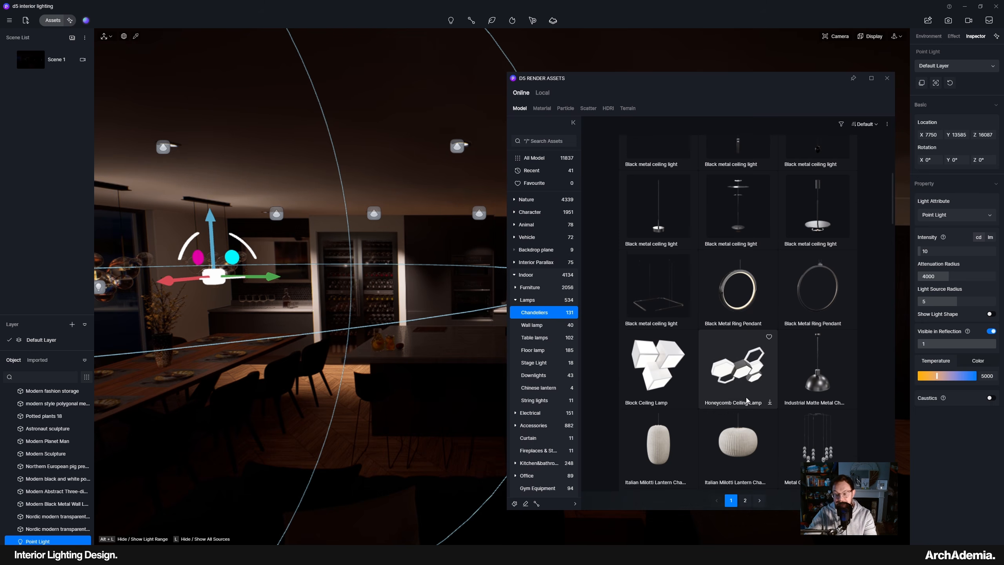
{"action": "scroll", "coordinate": [729, 392], "scroll_direction": "down", "scroll_amount": 8}
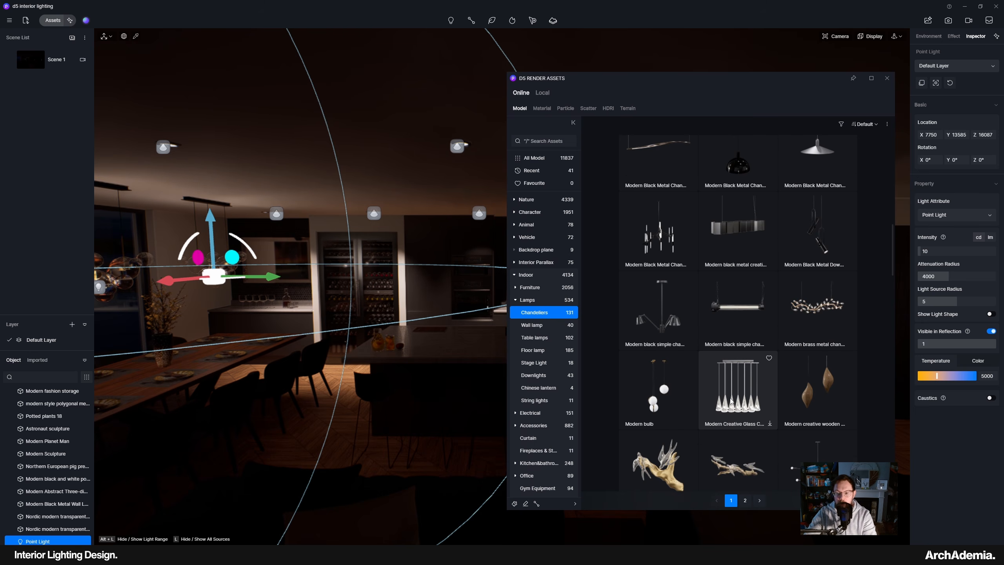
{"action": "scroll", "coordinate": [724, 383], "scroll_direction": "down", "scroll_amount": 12}
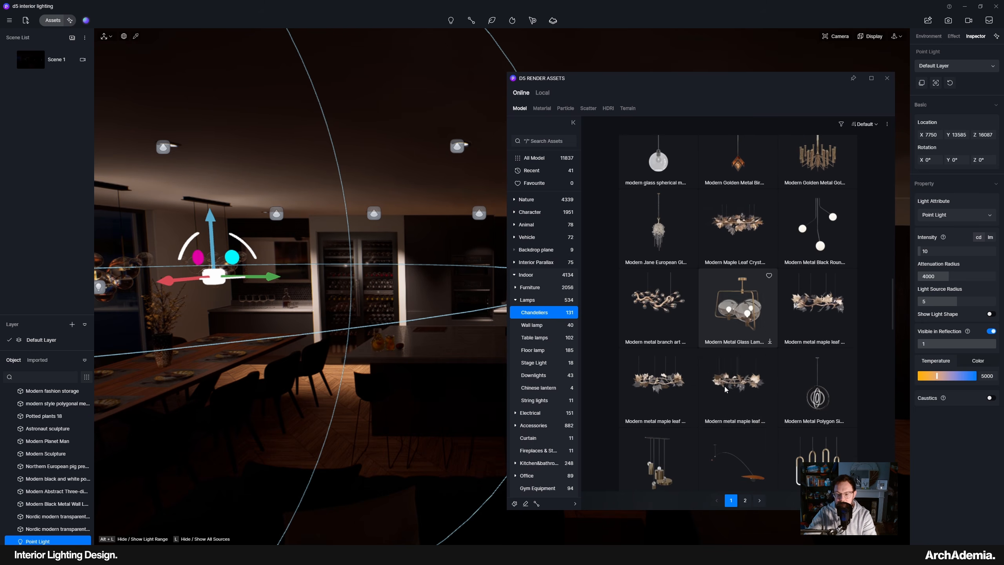
{"action": "scroll", "coordinate": [726, 396], "scroll_direction": "down", "scroll_amount": 6}
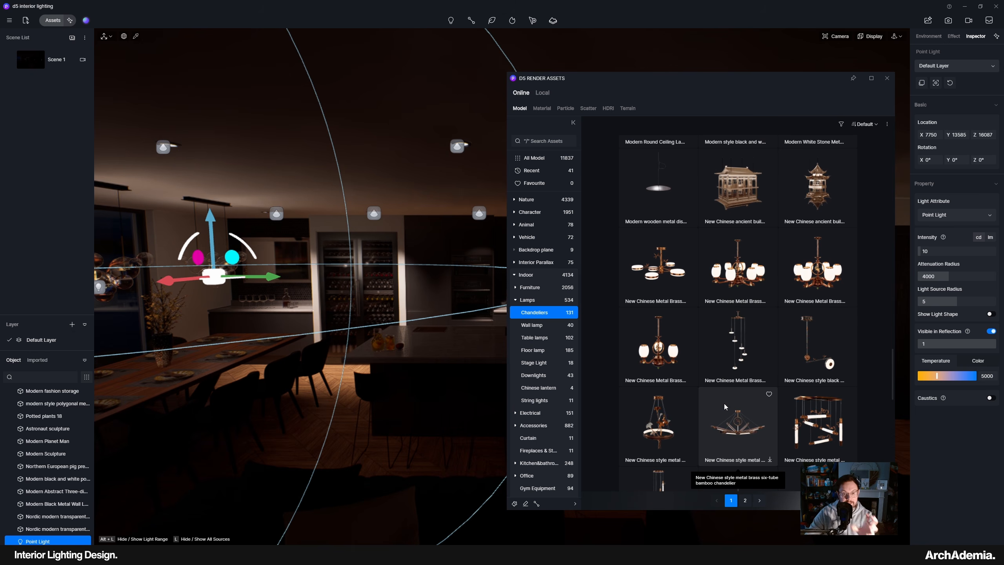
{"action": "scroll", "coordinate": [735, 376], "scroll_direction": "down", "scroll_amount": 3}
{"action": "scroll", "coordinate": [738, 368], "scroll_direction": "down", "scroll_amount": 9}
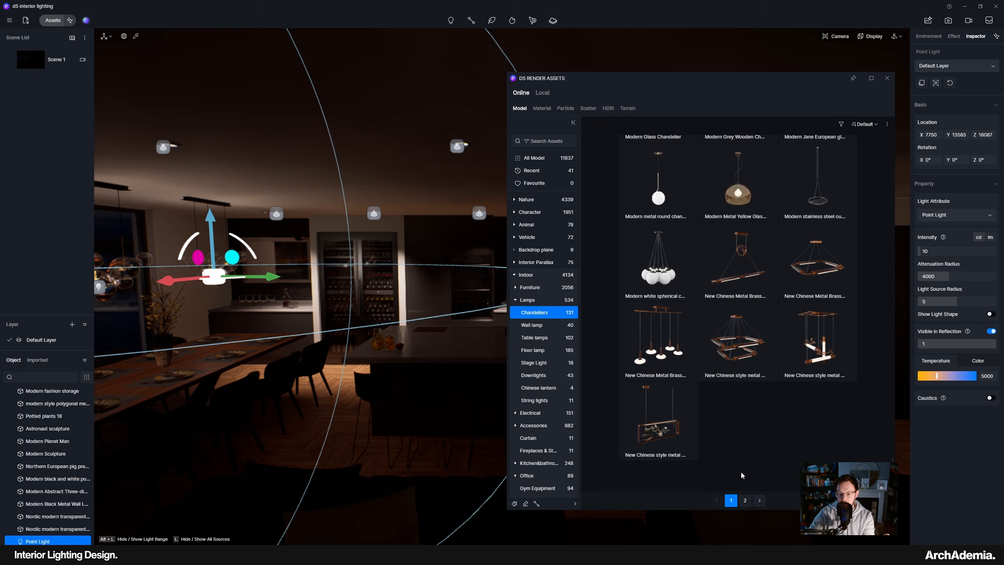
{"action": "left_click", "coordinate": [744, 500]}
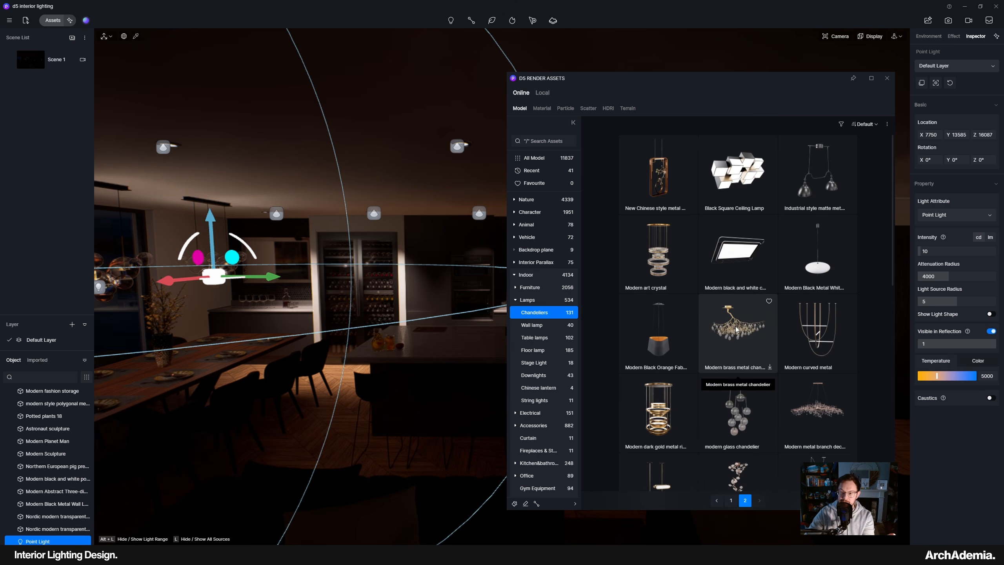
{"action": "scroll", "coordinate": [736, 329], "scroll_direction": "down", "scroll_amount": 8}
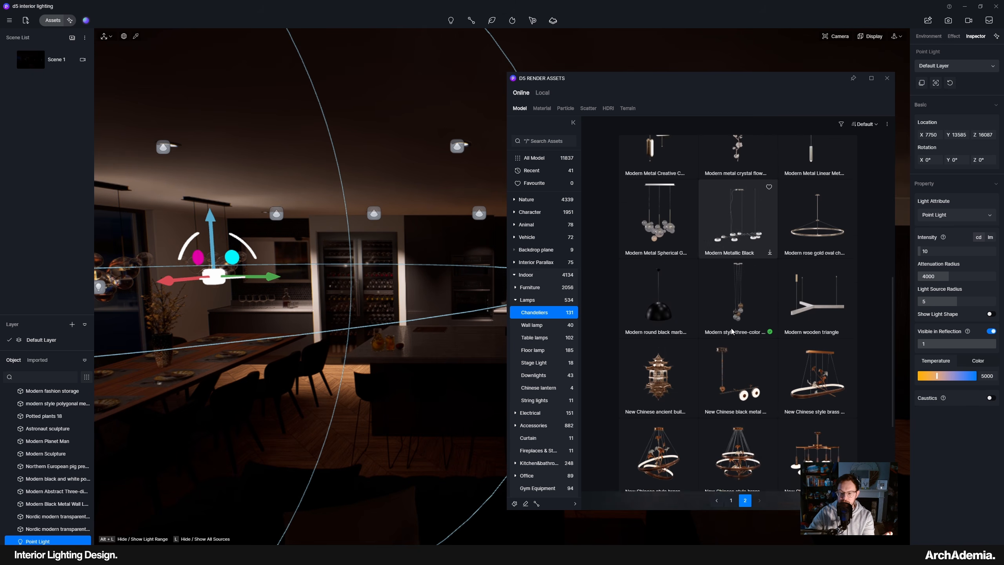
{"action": "scroll", "coordinate": [732, 331], "scroll_direction": "down", "scroll_amount": 5}
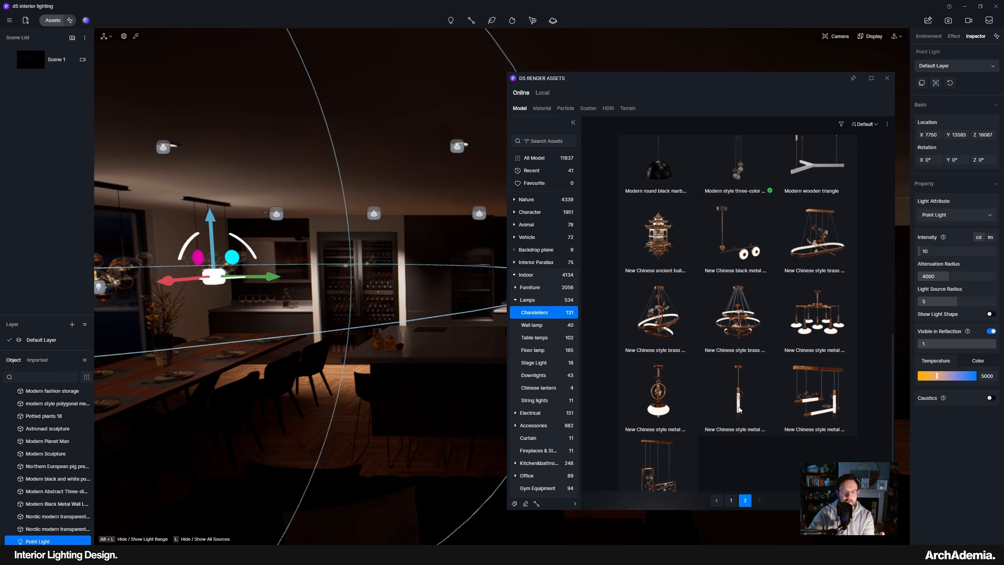
{"action": "left_click", "coordinate": [731, 501]}
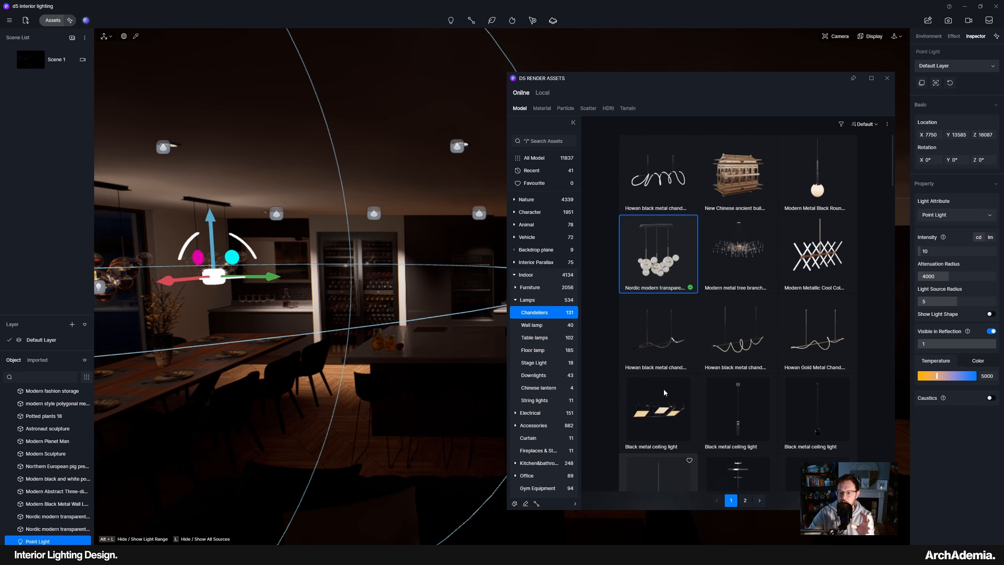
{"action": "scroll", "coordinate": [680, 320], "scroll_direction": "down", "scroll_amount": 2}
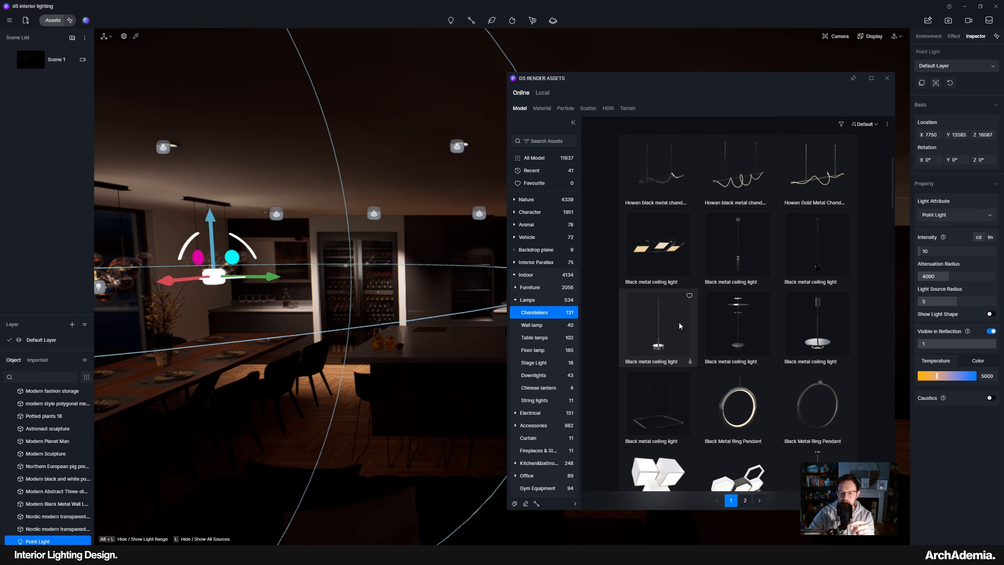
Place the slim black metal ceiling light on the kitchen island worktop at about X 7365, Y 16001, and close the asset library
{"action": "left_click", "coordinate": [813, 254]}
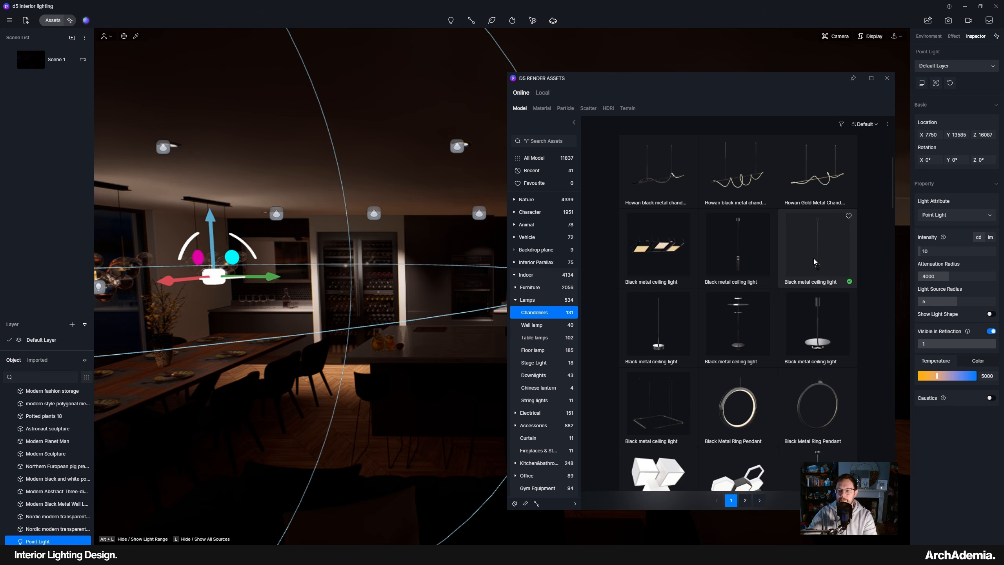
{"action": "left_click", "coordinate": [813, 258]}
{"action": "left_click", "coordinate": [426, 340]}
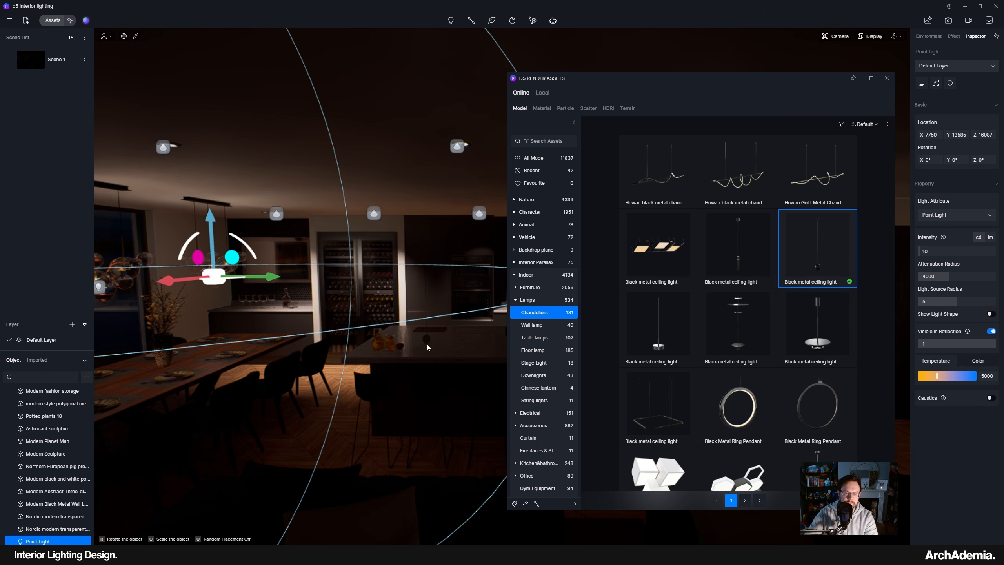
{"action": "left_click", "coordinate": [887, 78]}
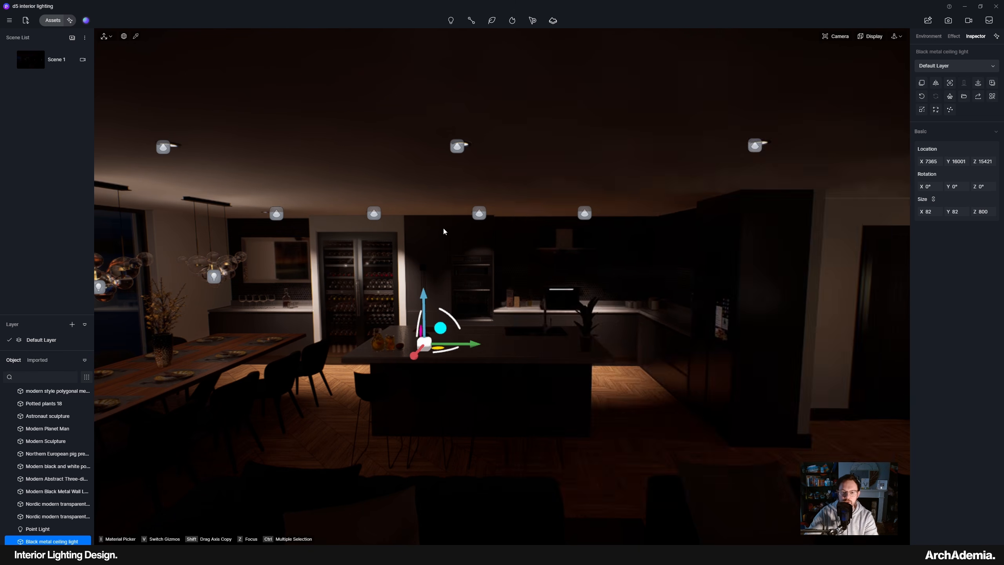
Raise the pendant over the island to the ceiling, at about Z 16130, and shift it to about Y 15879
{"action": "scroll", "coordinate": [442, 226], "scroll_direction": "up", "scroll_amount": 4}
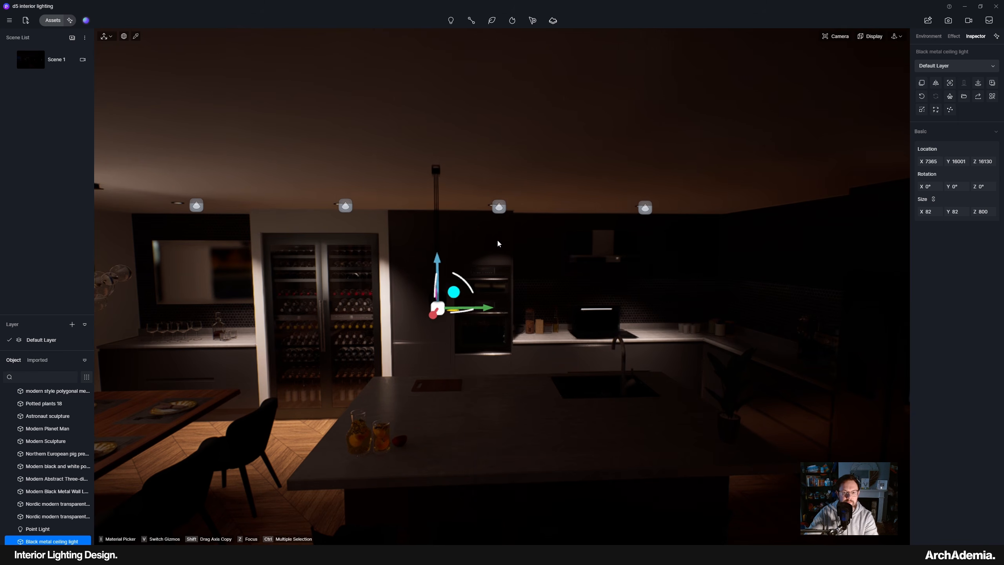
{"action": "scroll", "coordinate": [497, 243], "scroll_direction": "down", "scroll_amount": 2}
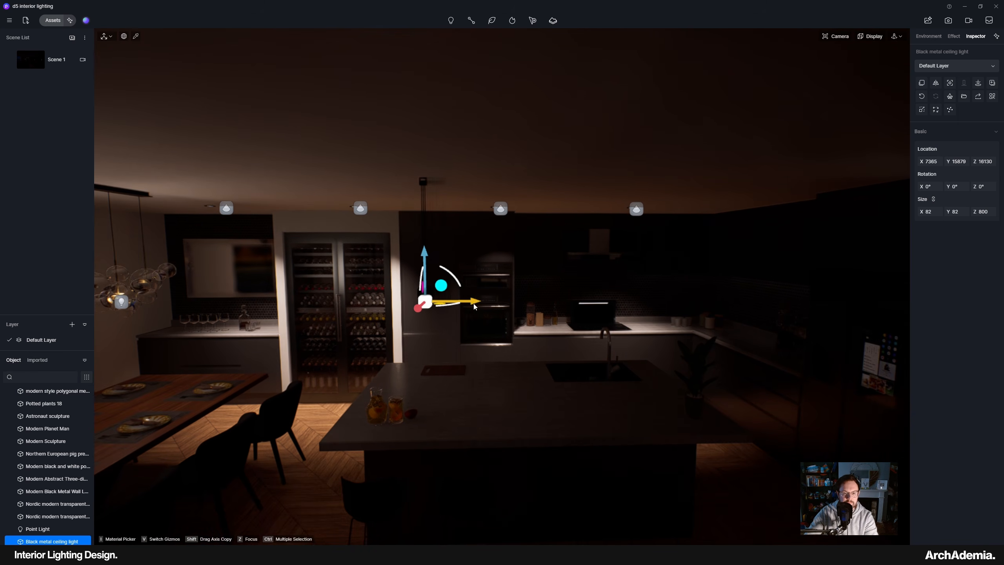
{"action": "right_click_drag", "start_coordinate": [474, 425], "coordinate": [380, 425]}
{"action": "scroll", "coordinate": [507, 425], "scroll_direction": "up", "scroll_amount": 3}
{"action": "mouse_move", "coordinate": [506, 426]}
{"action": "right_mouse_down"}
{"action": "mouse_move", "coordinate": [585, 426]}
{"action": "mouse_move", "coordinate": [495, 420]}
{"action": "right_mouse_up"}
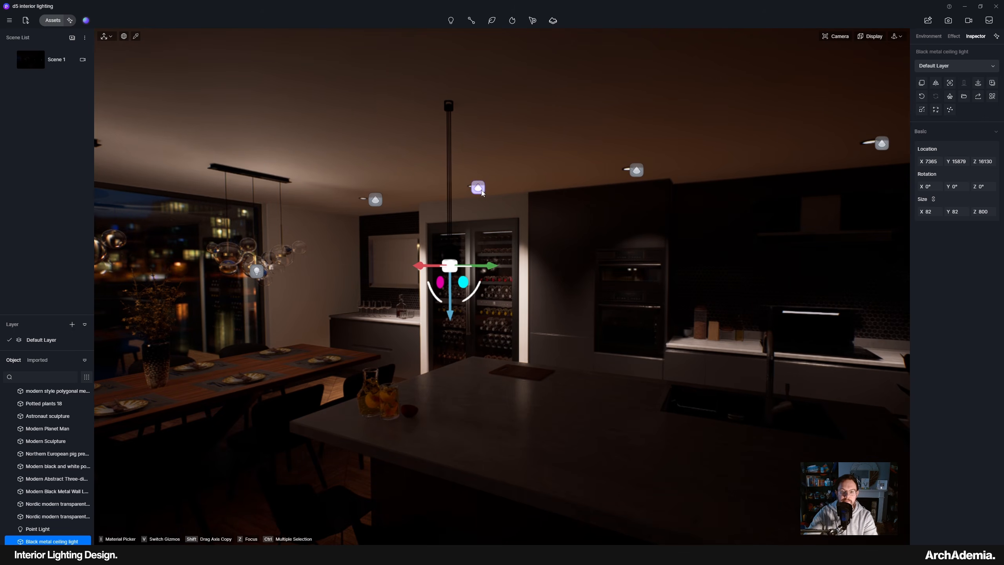
Copy a wall light from above the posters along Y to the kitchen island, at about Y 16188
{"action": "right_click_drag", "start_coordinate": [478, 284], "coordinate": [294, 312]}
{"action": "mouse_move", "coordinate": [158, 336]}
{"action": "right_mouse_down"}
{"action": "mouse_move", "coordinate": [472, 403]}
{"action": "mouse_move", "coordinate": [630, 347]}
{"action": "right_mouse_up"}
{"action": "left_click", "coordinate": [778, 240]}
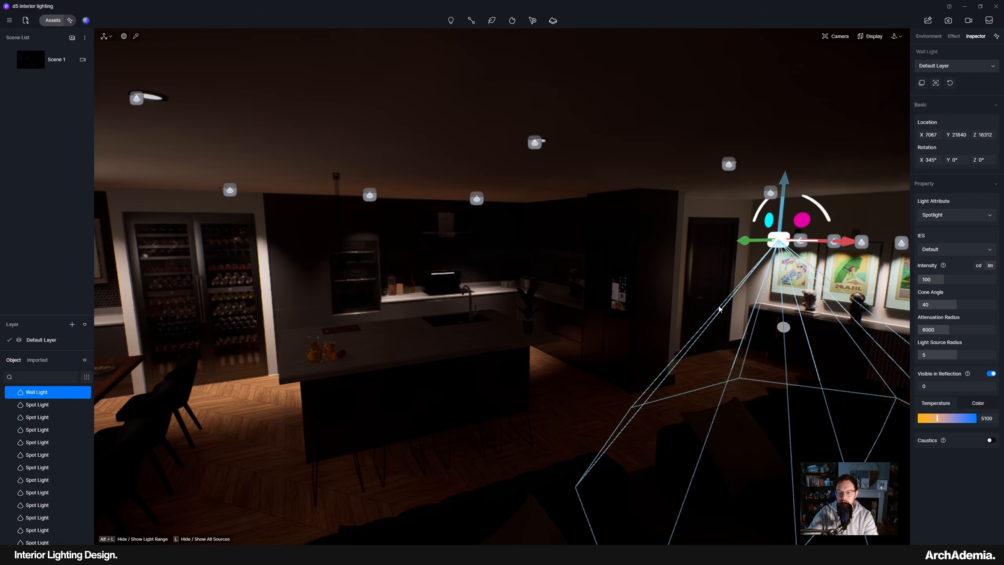
{"action": "left_click_drag", "start_coordinate": [746, 242], "coordinate": [302, 329], "text": "shift"}
{"action": "right_click_drag", "start_coordinate": [302, 329], "coordinate": [321, 330]}
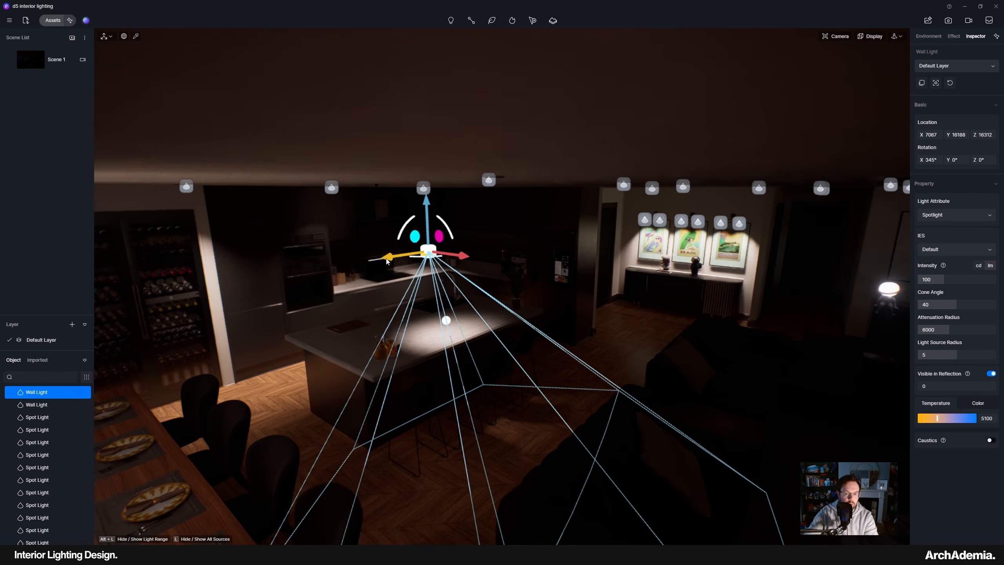
Move the copied wall light over the island towards the pendant, to about X 7351, Y 15842
{"action": "left_click_drag", "start_coordinate": [386, 261], "coordinate": [338, 264]}
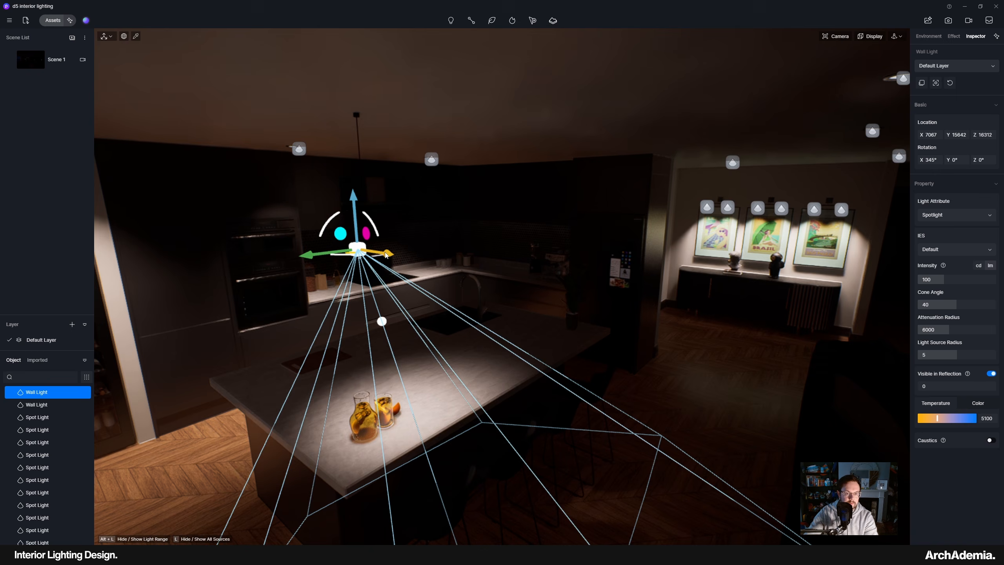
{"action": "left_click_drag", "start_coordinate": [364, 269], "coordinate": [355, 259]}
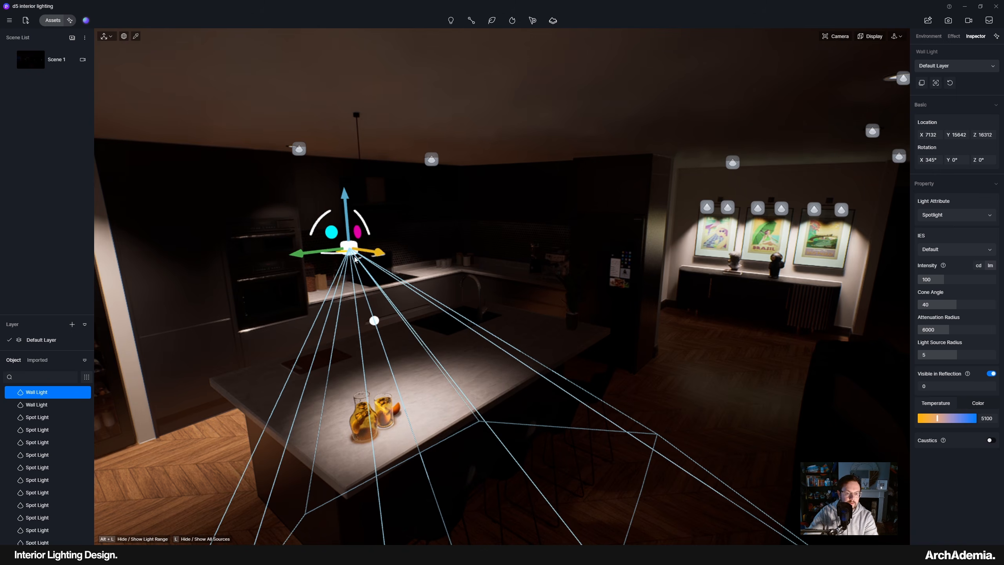
{"action": "right_click_drag", "start_coordinate": [355, 260], "coordinate": [427, 247]}
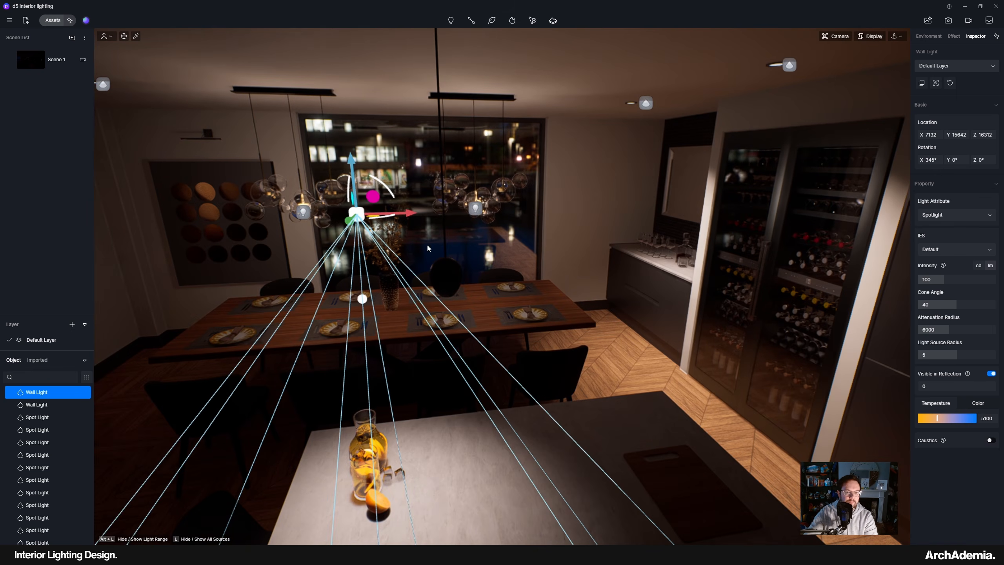
{"action": "left_click_drag", "start_coordinate": [409, 214], "coordinate": [487, 215]}
{"action": "right_click_drag", "start_coordinate": [487, 215], "coordinate": [375, 334]}
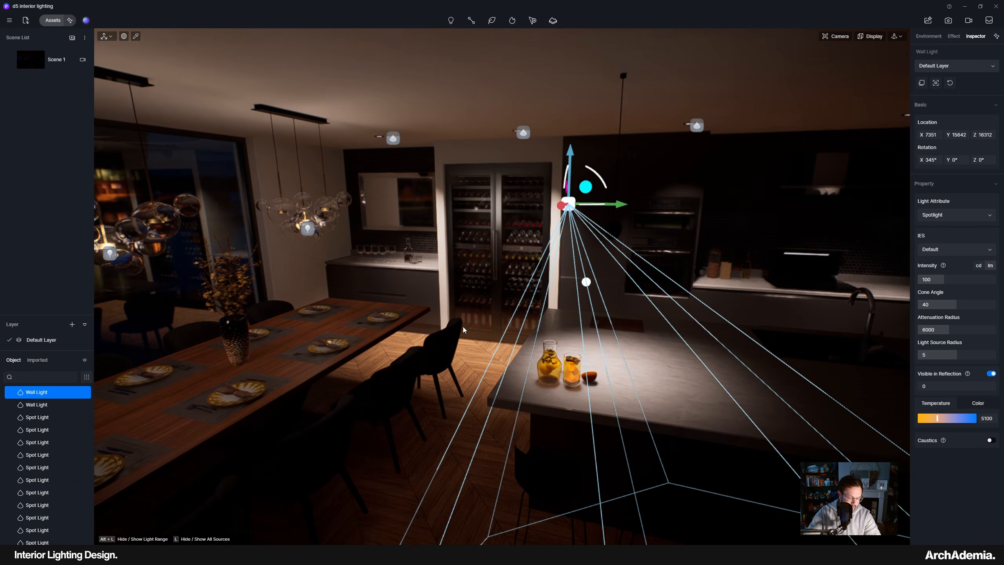
Align the copied light with the pendant at about Y 15878 and lower it to about Z 16157
{"action": "key", "text": "f"}
{"action": "scroll", "coordinate": [467, 316], "scroll_direction": "down", "scroll_amount": 3}
{"action": "right_click_drag", "start_coordinate": [461, 303], "coordinate": [564, 397]}
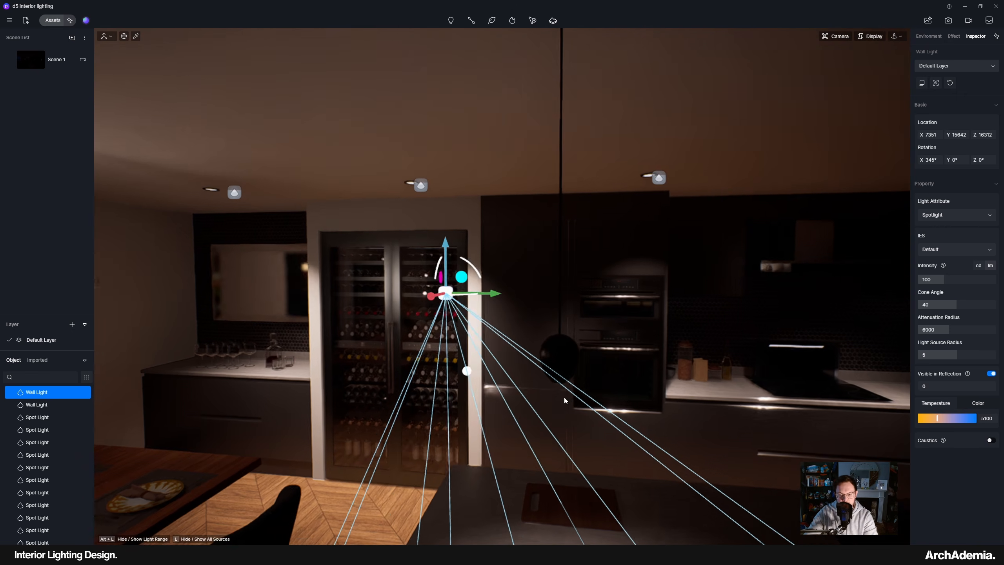
{"action": "left_click_drag", "start_coordinate": [524, 291], "coordinate": [642, 304]}
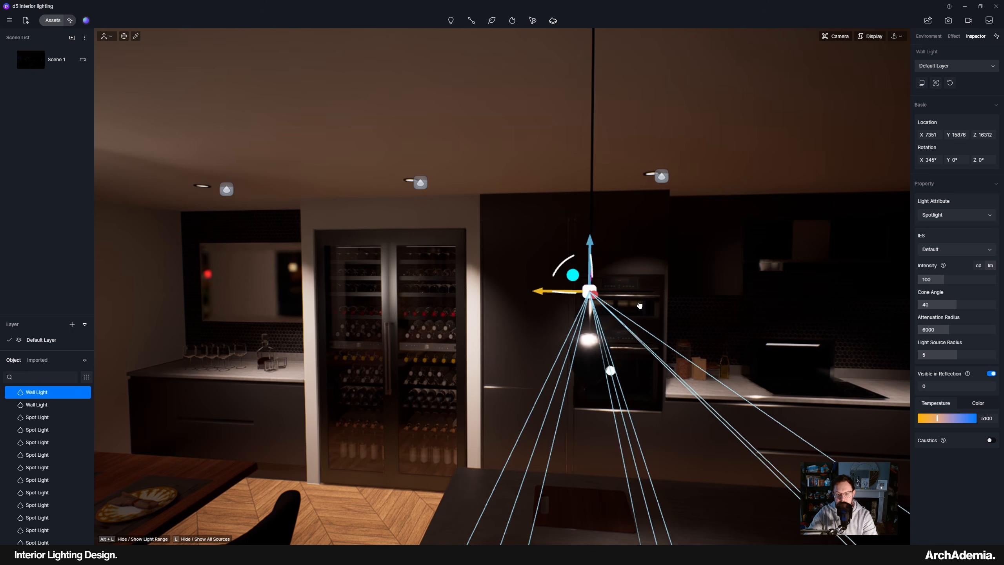
{"action": "left_click_drag", "start_coordinate": [591, 240], "coordinate": [585, 323]}
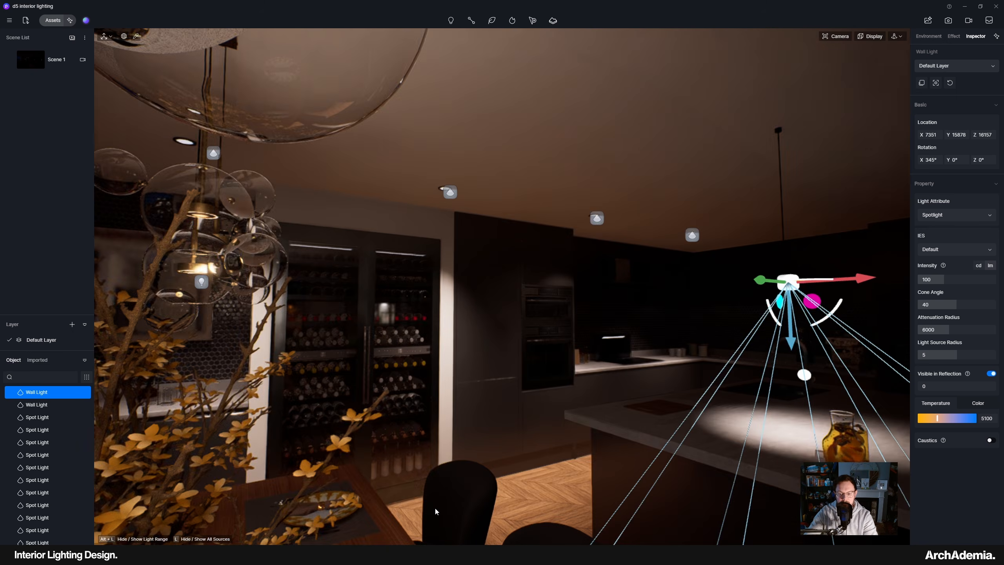
Rotate the copied light to an X rotation of 358° so it shines almost straight down onto the island
{"action": "right_click_drag", "start_coordinate": [437, 512], "coordinate": [412, 448]}
{"action": "middle_click_drag", "start_coordinate": [412, 448], "coordinate": [347, 431]}
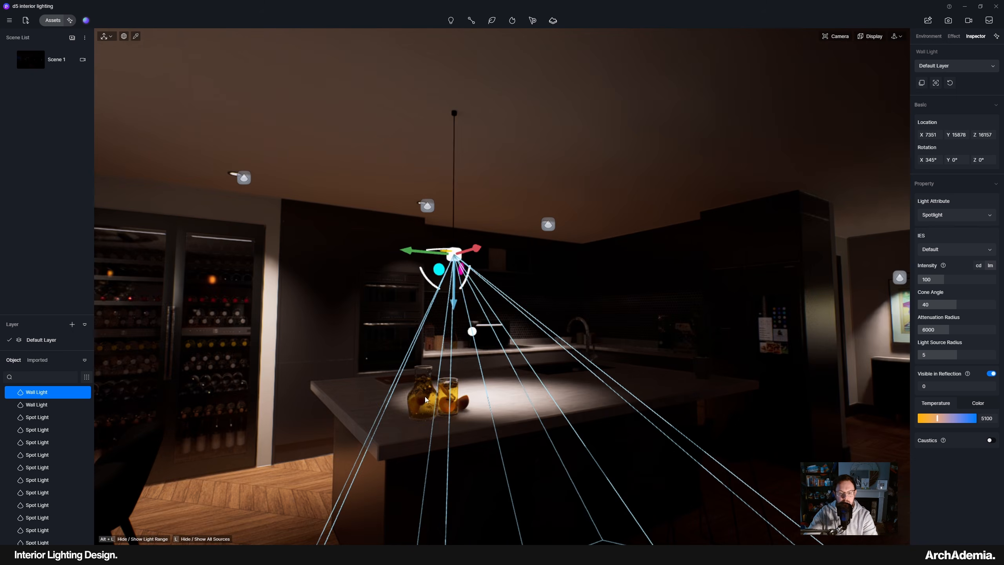
{"action": "right_click_drag", "start_coordinate": [348, 430], "coordinate": [470, 407]}
{"action": "middle_click_drag", "start_coordinate": [470, 408], "coordinate": [450, 404]}
{"action": "right_click_drag", "start_coordinate": [449, 405], "coordinate": [424, 291]}
{"action": "left_click_drag", "start_coordinate": [417, 276], "coordinate": [408, 274]}
{"action": "right_click_drag", "start_coordinate": [581, 371], "coordinate": [606, 374]}
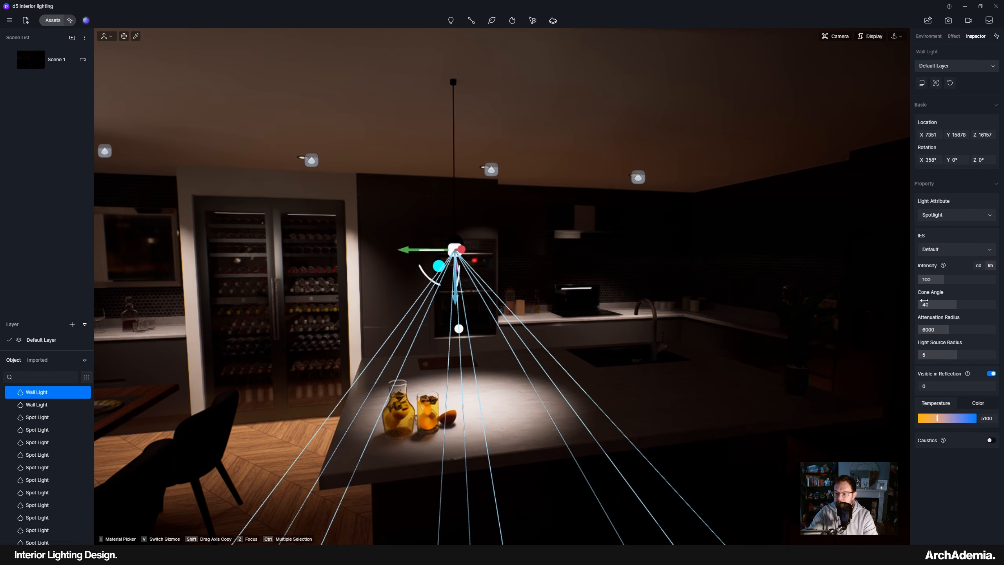
Widen the pendant spotlight's cone angle to 67.7 and set its intensity to 250
{"action": "left_click_drag", "start_coordinate": [953, 304], "coordinate": [980, 307]}
{"action": "right_click_drag", "start_coordinate": [580, 431], "coordinate": [542, 427]}
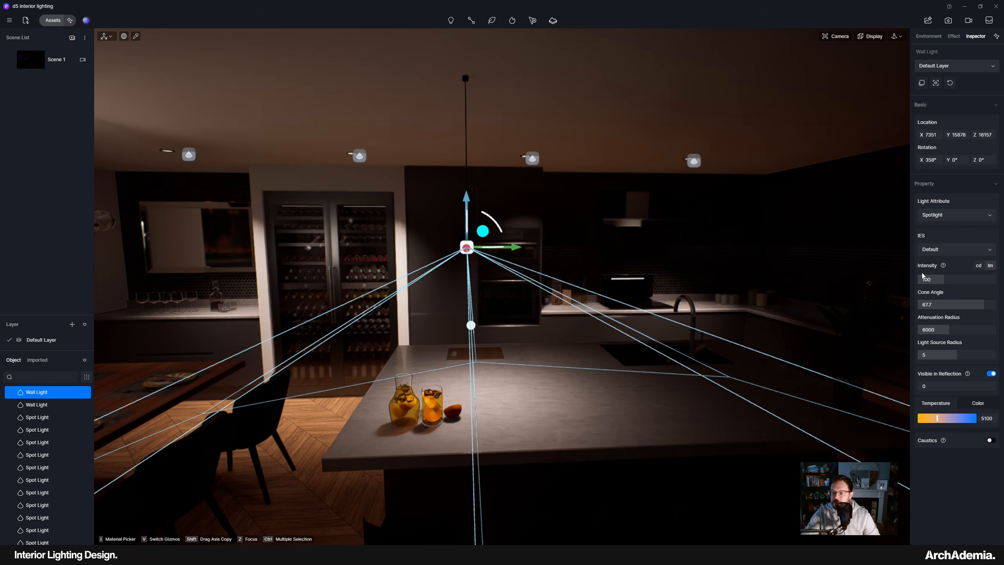
{"action": "left_click", "coordinate": [984, 277]}
{"action": "type", "text": "2"}
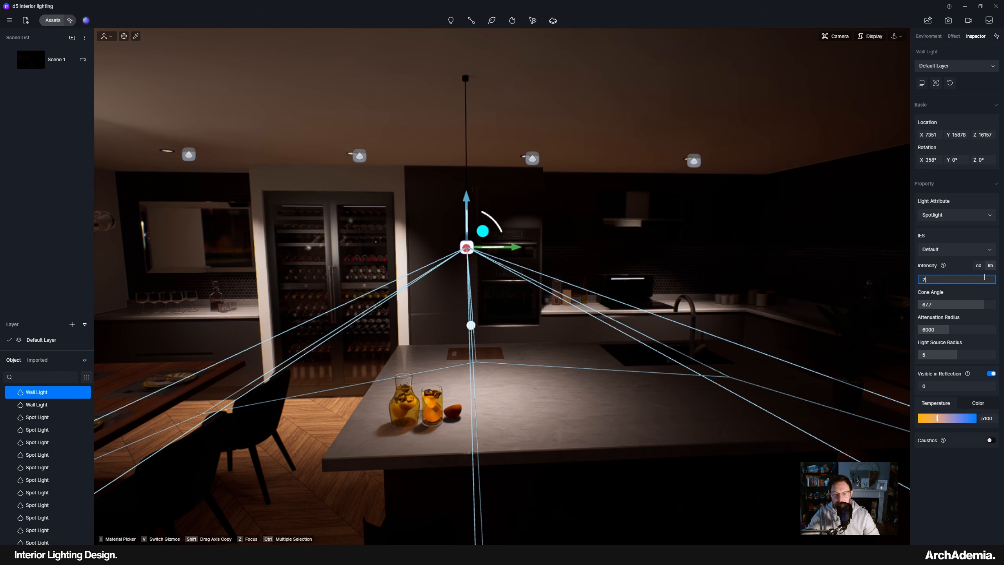
{"action": "type", "text": "50"}
{"action": "key", "text": "Return"}
{"action": "middle_click_drag", "start_coordinate": [356, 420], "coordinate": [217, 427]}
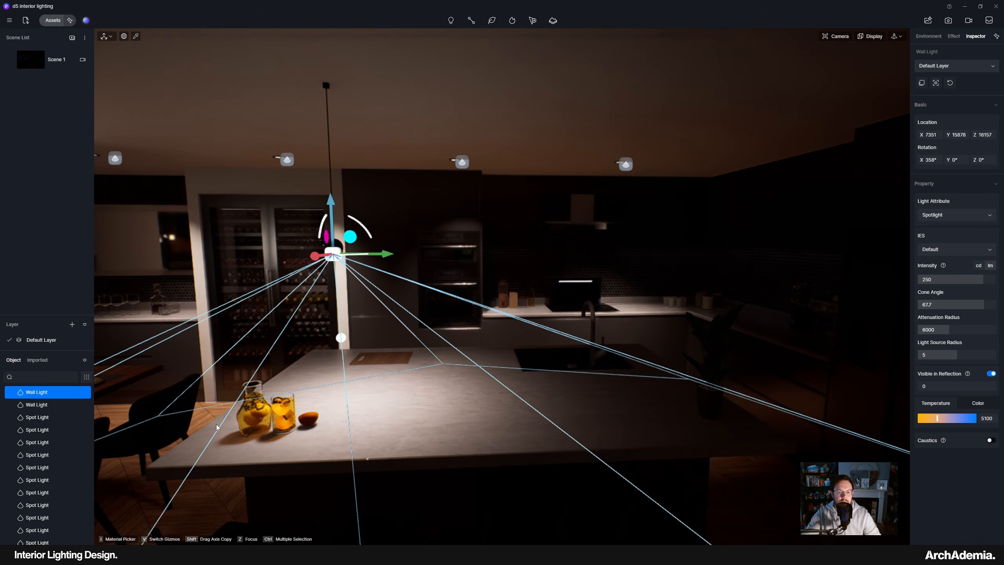
Select the island pendant together with its spotlight and copy the pair twice along the island, spacing the three pendants evenly
{"action": "left_click", "coordinate": [327, 86], "text": "ctrl"}
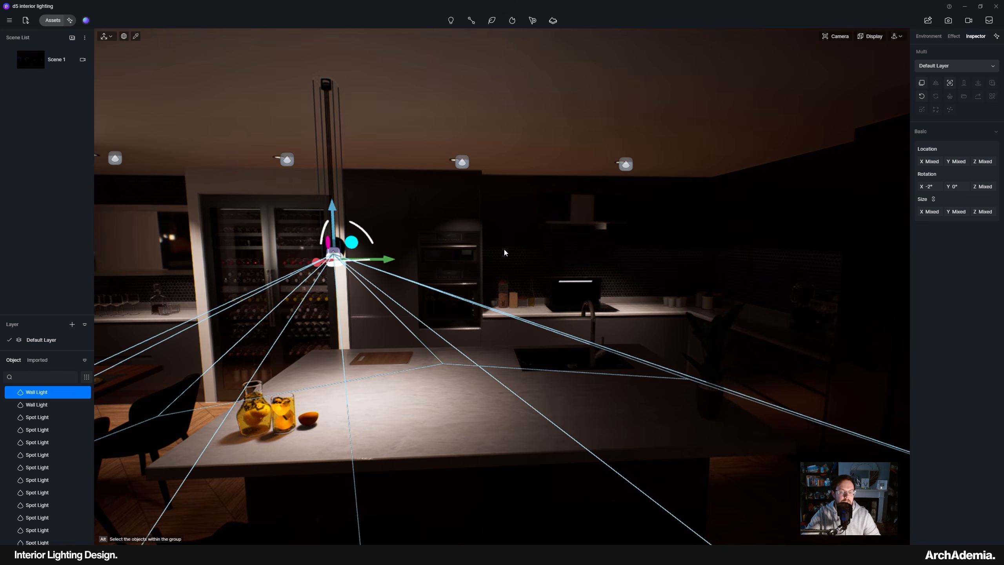
{"action": "scroll", "coordinate": [503, 248], "scroll_direction": "down", "scroll_amount": 3}
{"action": "left_click_drag", "start_coordinate": [430, 257], "coordinate": [511, 269]}
{"action": "middle_click_drag", "start_coordinate": [511, 270], "coordinate": [504, 270]}
{"action": "middle_click_drag", "start_coordinate": [381, 275], "coordinate": [377, 275]}
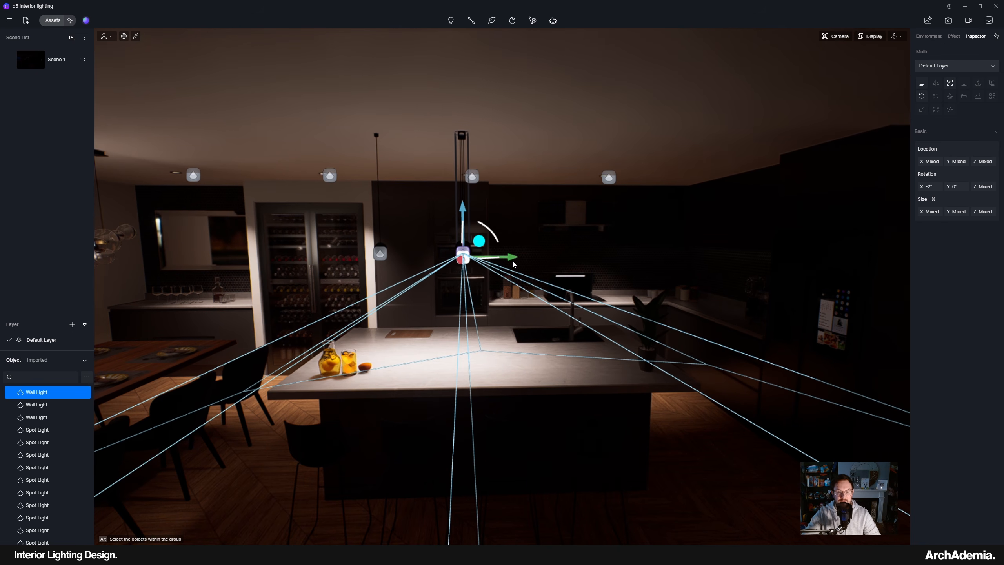
{"action": "left_click_drag", "start_coordinate": [511, 260], "coordinate": [590, 265], "text": "alt"}
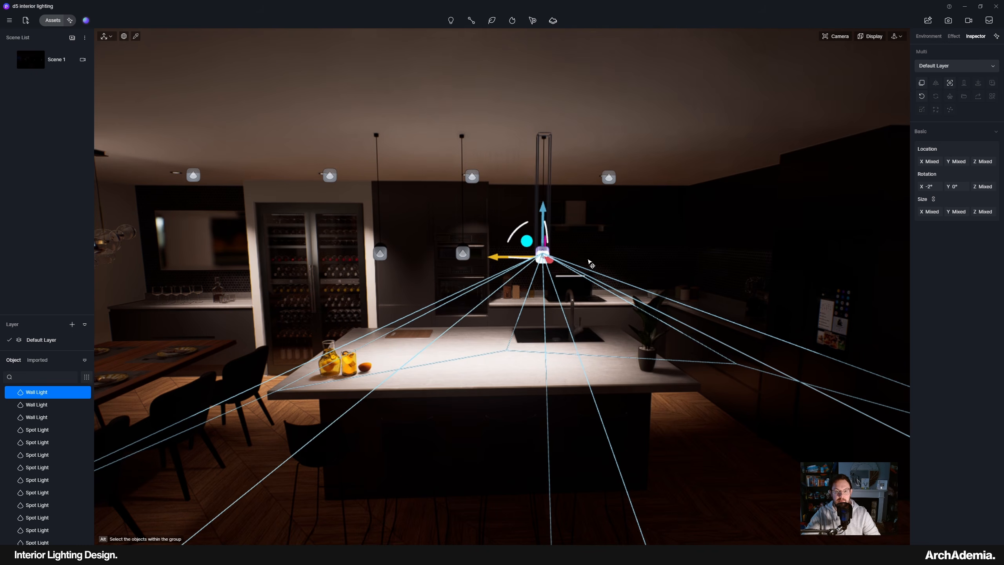
{"action": "middle_click_drag", "start_coordinate": [568, 359], "coordinate": [533, 368]}
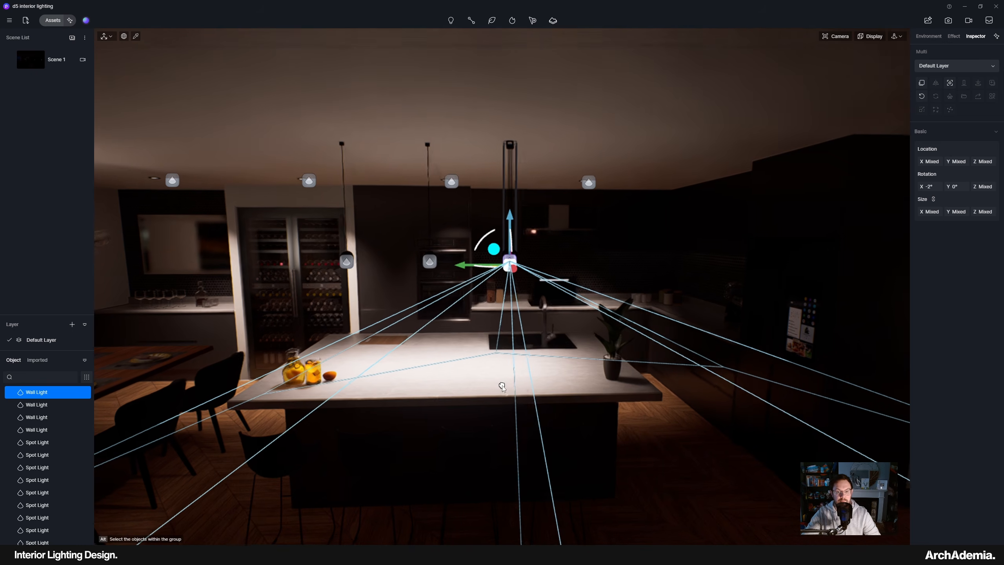
Select all three pendants with their spotlights and shift the group slightly along the island towards the dining area
{"action": "left_click", "coordinate": [434, 268], "text": "ctrl"}
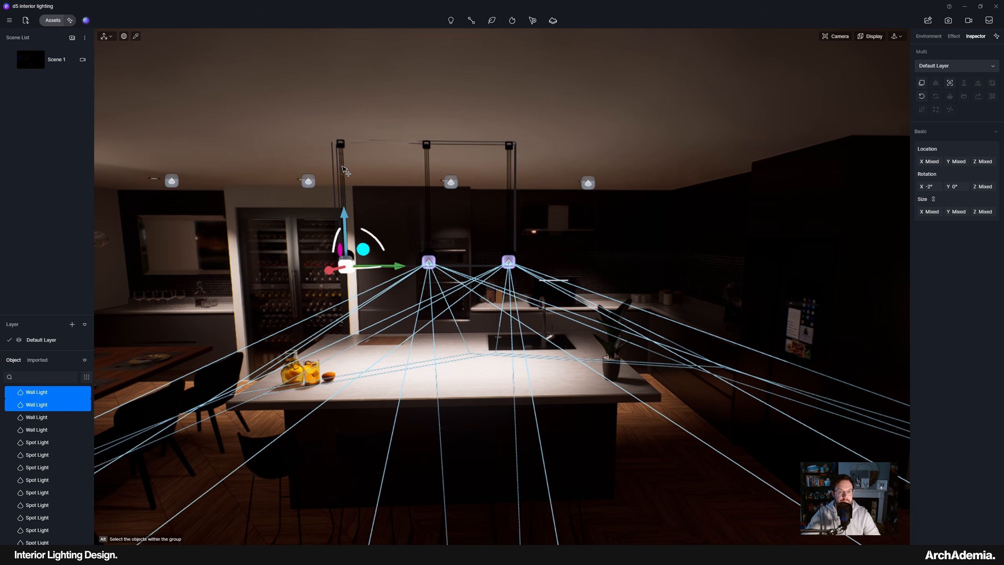
{"action": "left_click", "coordinate": [352, 261], "text": "ctrl"}
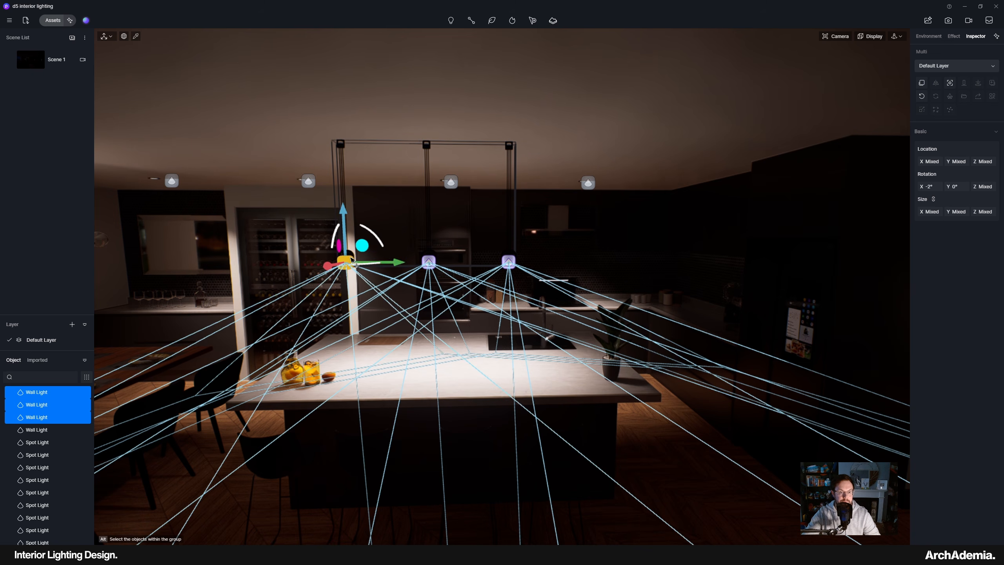
{"action": "mouse_move", "coordinate": [403, 263]}
{"action": "left_mouse_down"}
{"action": "mouse_move", "coordinate": [372, 262]}
{"action": "mouse_move", "coordinate": [385, 262]}
{"action": "left_mouse_up"}
{"action": "middle_click_drag", "start_coordinate": [485, 371], "coordinate": [440, 385]}
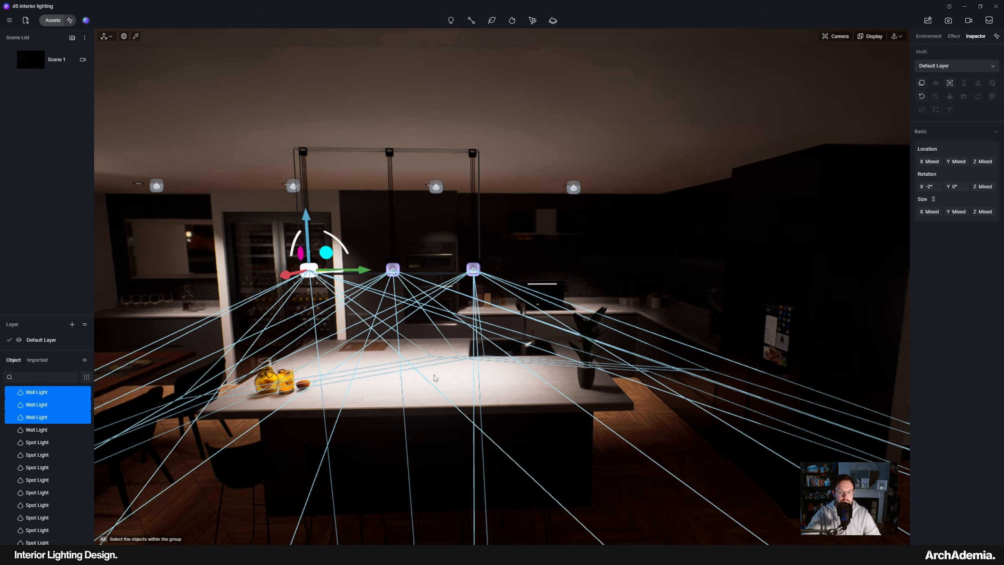
{"action": "right_click_drag", "start_coordinate": [434, 375], "coordinate": [434, 374]}
{"action": "scroll", "coordinate": [436, 330], "scroll_direction": "up", "scroll_amount": 4}
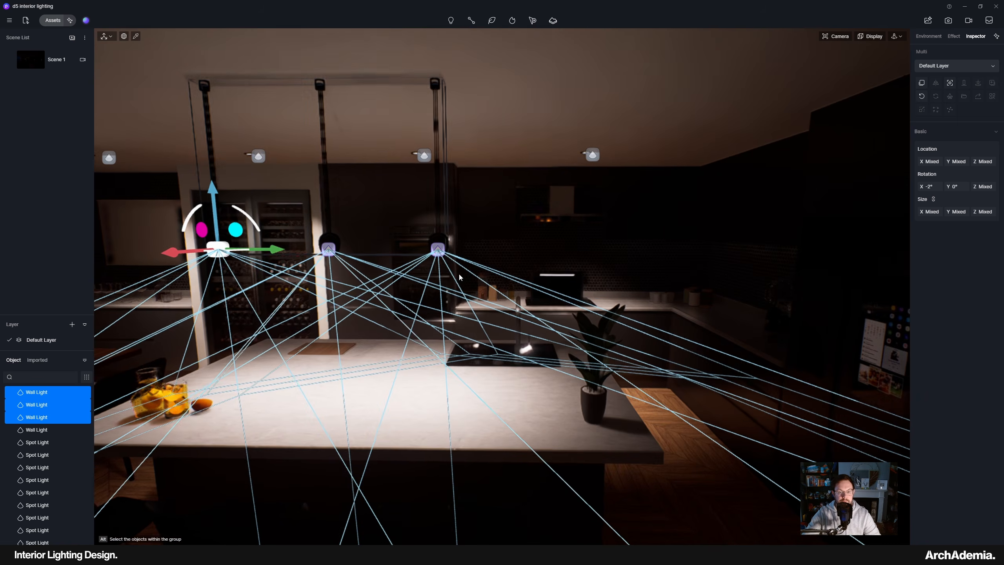
Copy the end pendant nearest the potted plant together with its spotlight to add a fourth pendant along the island
{"action": "left_click", "coordinate": [436, 239]}
{"action": "left_click", "coordinate": [438, 250]}
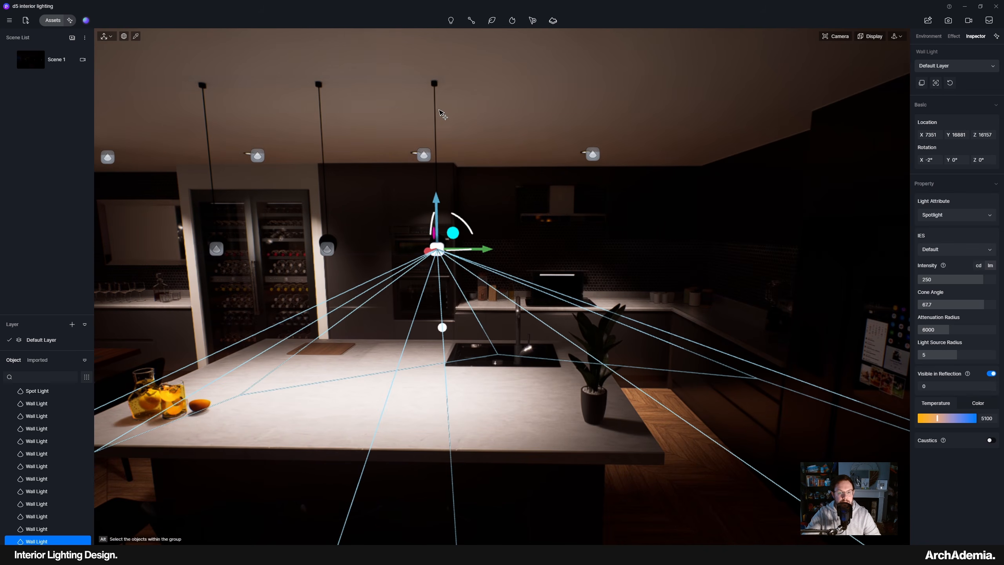
{"action": "left_click", "coordinate": [435, 88], "text": "ctrl"}
{"action": "left_click_drag", "start_coordinate": [486, 256], "coordinate": [606, 268]}
{"action": "key", "text": "s"}
{"action": "right_click_drag", "start_coordinate": [605, 268], "coordinate": [605, 233]}
{"action": "scroll", "coordinate": [490, 216], "scroll_direction": "up", "scroll_amount": 3}
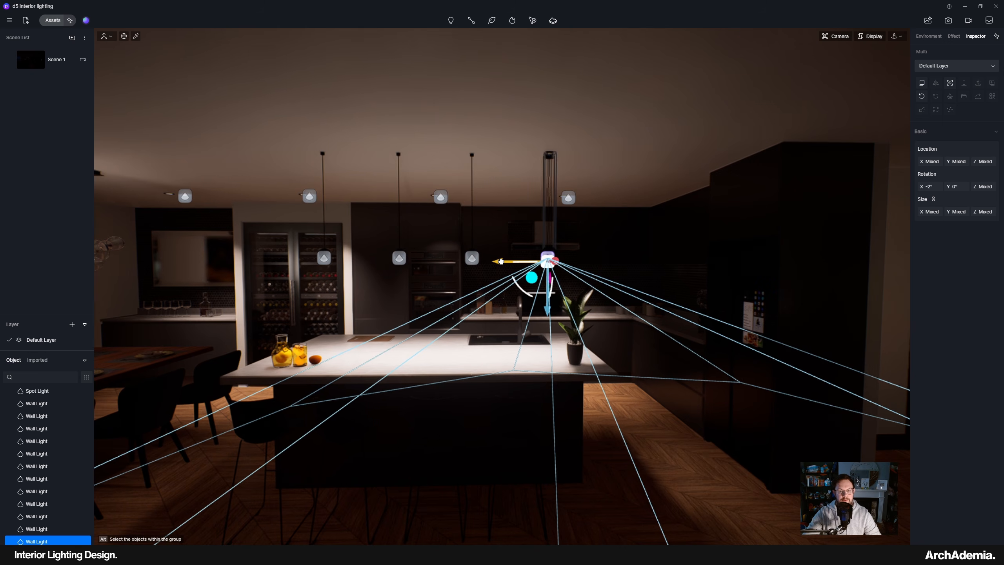
Select all four pendants with their spotlights and move them across the island's width towards the kitchen wall
{"action": "middle_click_drag", "start_coordinate": [410, 384], "coordinate": [209, 353]}
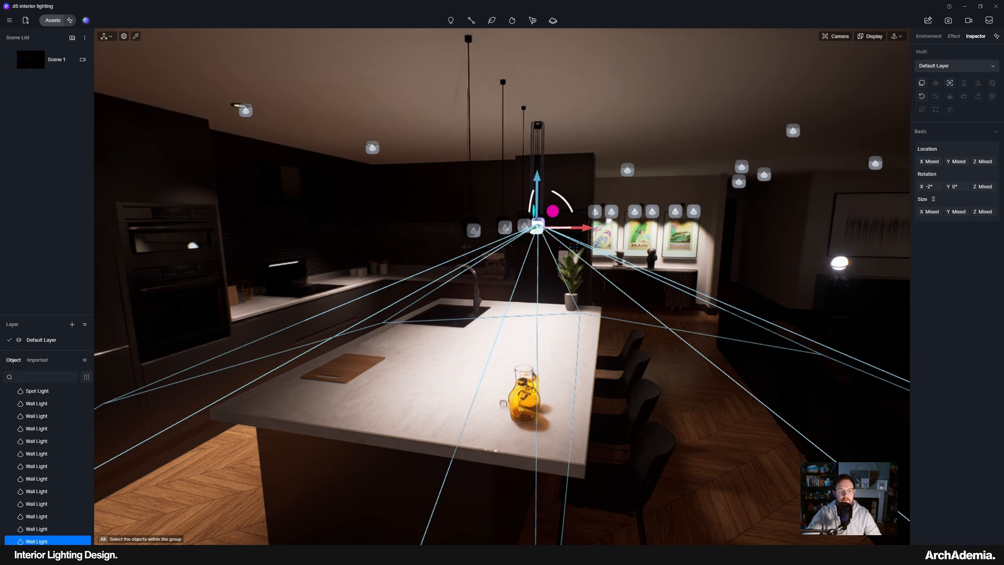
{"action": "middle_click_drag", "start_coordinate": [554, 263], "coordinate": [533, 292]}
{"action": "left_click", "coordinate": [512, 121]}
{"action": "left_click", "coordinate": [514, 122]}
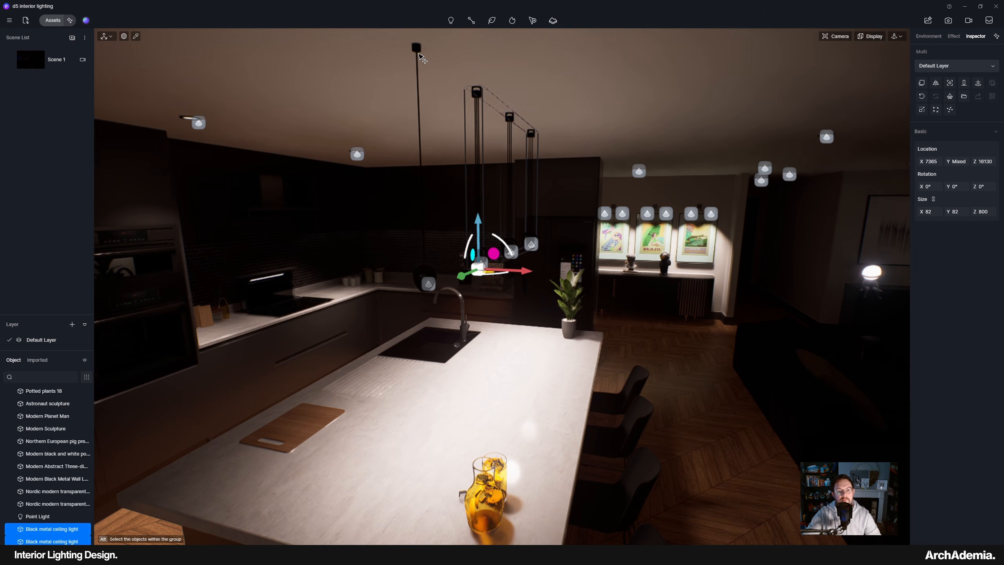
{"action": "middle_click_drag", "start_coordinate": [460, 289], "coordinate": [467, 289]}
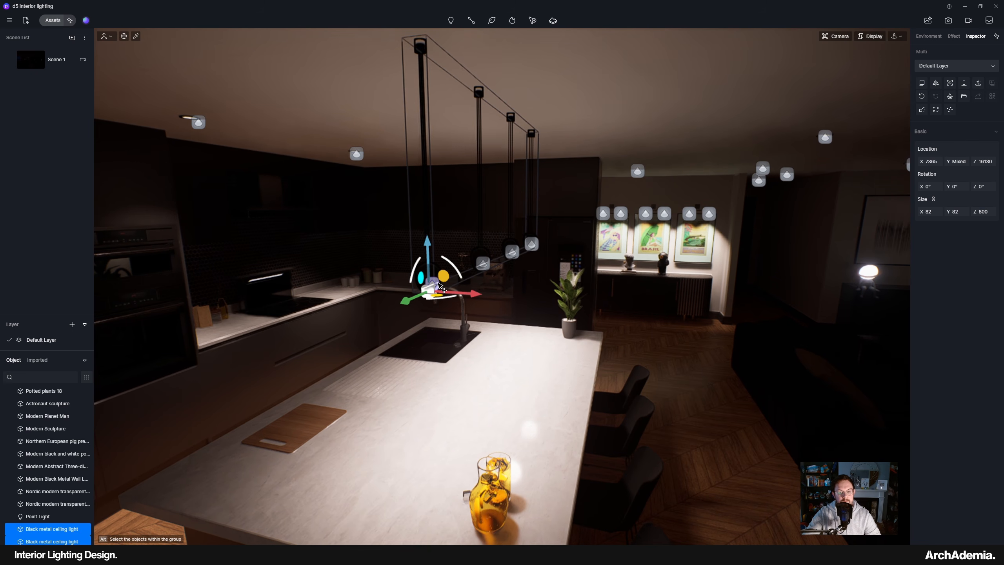
{"action": "left_click_drag", "start_coordinate": [516, 259], "coordinate": [545, 248]}
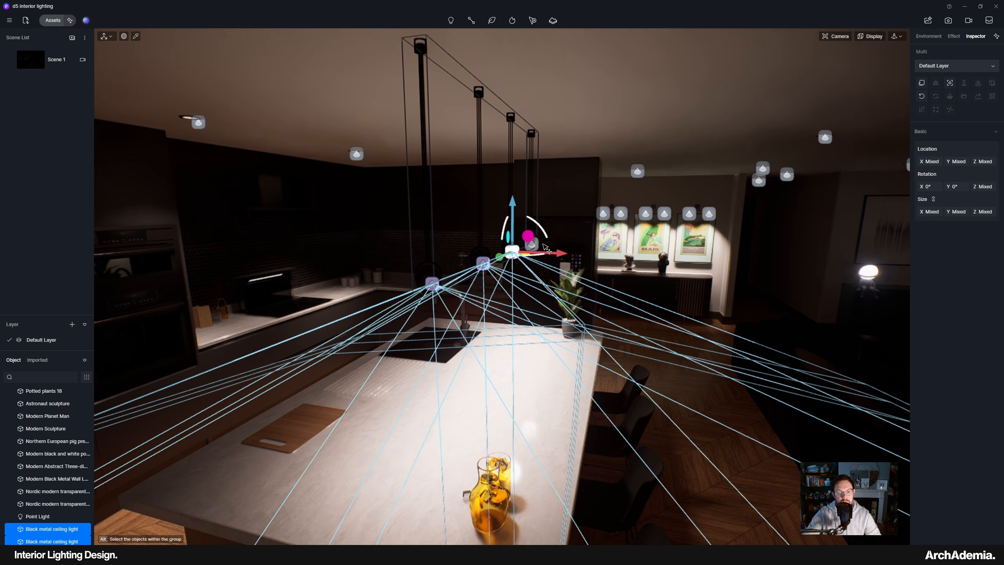
{"action": "left_click", "coordinate": [538, 245], "text": "ctrl"}
{"action": "middle_click_drag", "start_coordinate": [539, 245], "coordinate": [585, 245]}
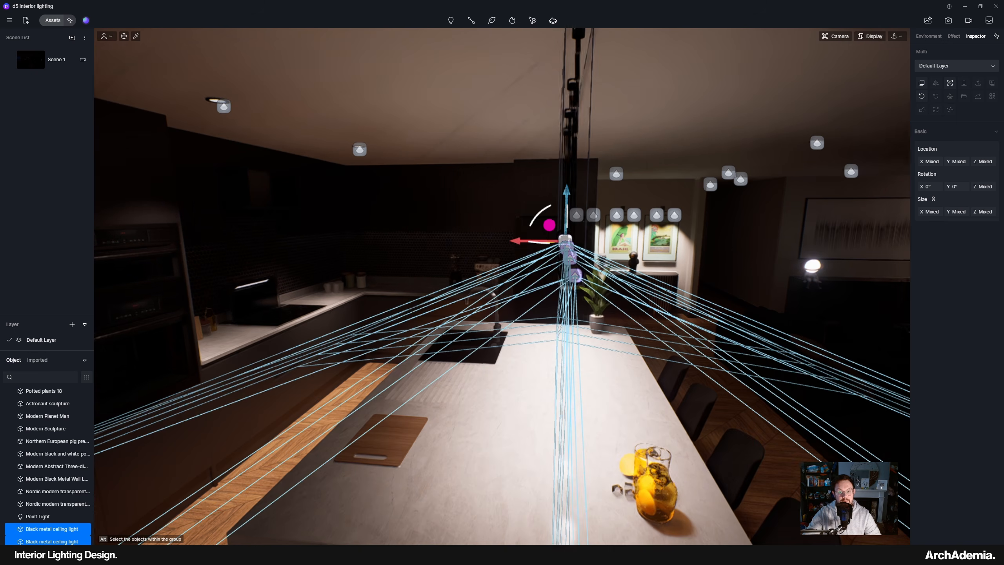
{"action": "left_click_drag", "start_coordinate": [513, 240], "coordinate": [474, 240]}
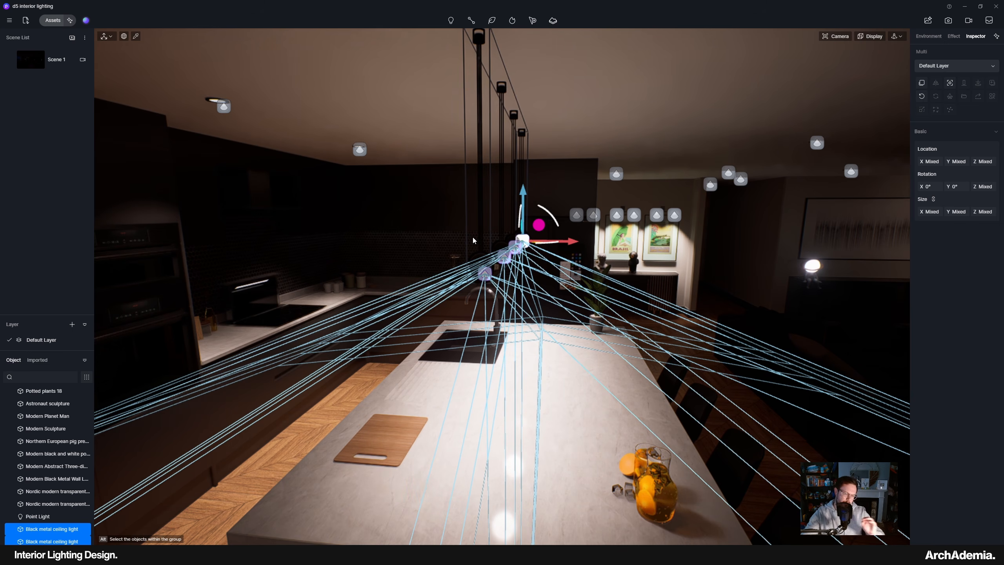
Examine the lit island pendants and the dining area from the living room with the lights deselected
{"action": "right_click_drag", "start_coordinate": [593, 301], "coordinate": [435, 285]}
{"action": "key", "text": "s"}
{"action": "middle_click_drag", "start_coordinate": [437, 350], "coordinate": [504, 284]}
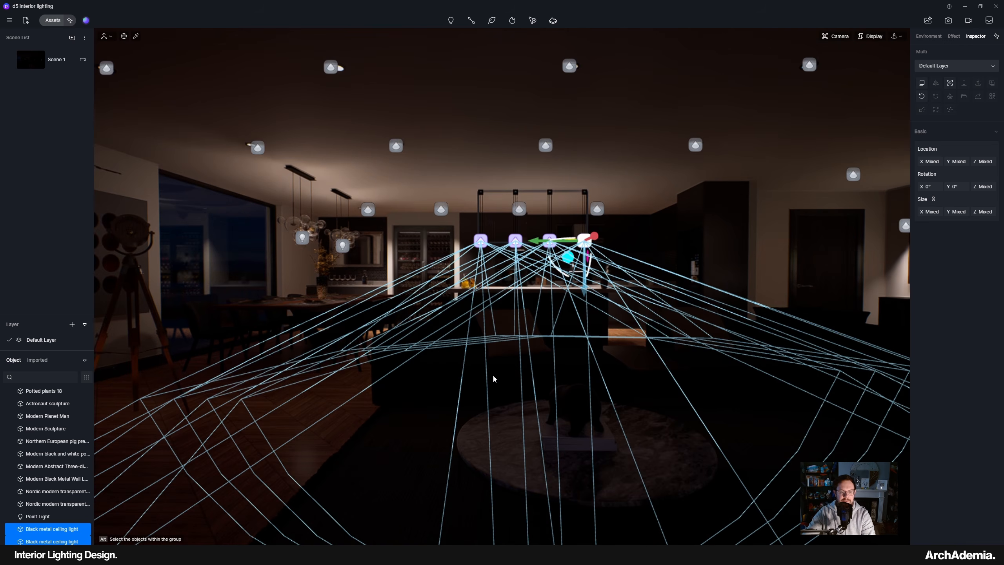
{"action": "left_click", "coordinate": [458, 386]}
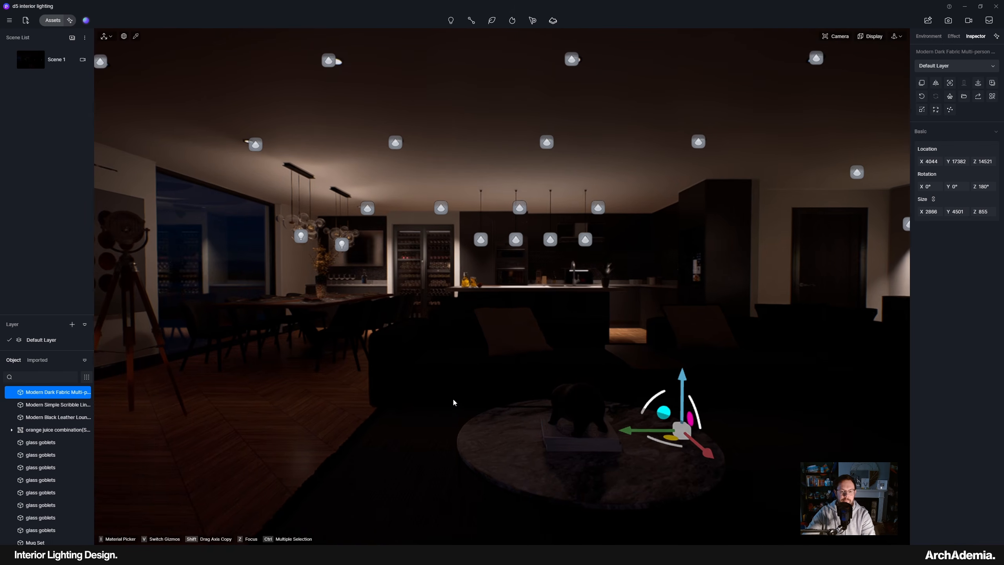
{"action": "right_click_drag", "start_coordinate": [454, 400], "coordinate": [371, 377]}
{"action": "scroll", "coordinate": [448, 399], "scroll_direction": "up", "scroll_amount": 2}
{"action": "scroll", "coordinate": [608, 390], "scroll_direction": "down", "scroll_amount": 6}
{"action": "scroll", "coordinate": [633, 395], "scroll_direction": "up", "scroll_amount": 4}
{"action": "middle_click_drag", "start_coordinate": [372, 376], "coordinate": [574, 414]}
{"action": "right_click_drag", "start_coordinate": [574, 413], "coordinate": [612, 412]}
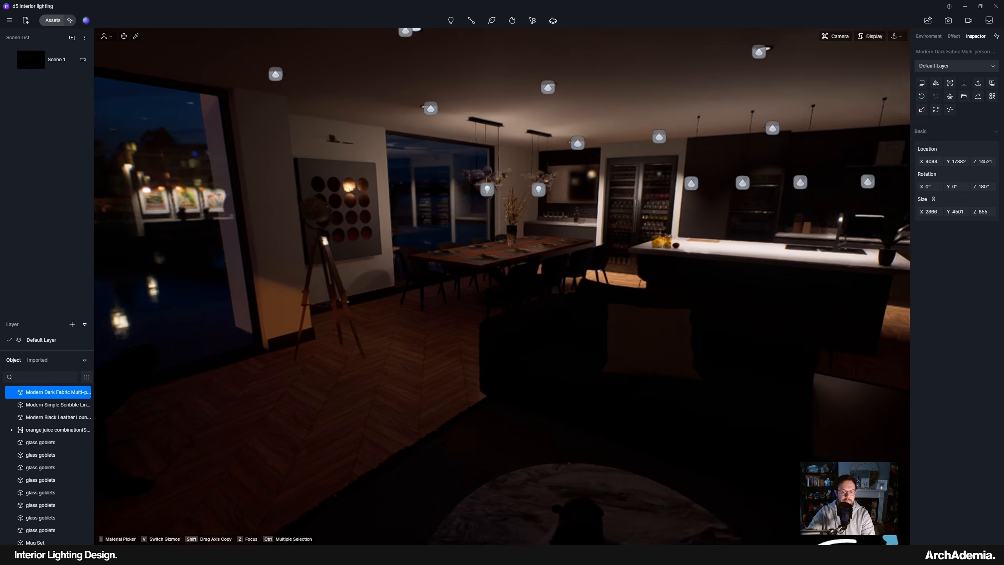
Delete the tripod floor lamp standing beside the round-patterned wall artwork
{"action": "scroll", "coordinate": [265, 203], "scroll_direction": "up", "scroll_amount": 3}
{"action": "left_click", "coordinate": [325, 211]}
{"action": "scroll", "coordinate": [318, 245], "scroll_direction": "up", "scroll_amount": 4}
{"action": "right_click_drag", "start_coordinate": [317, 245], "coordinate": [306, 287]}
{"action": "scroll", "coordinate": [305, 287], "scroll_direction": "up", "scroll_amount": 1}
{"action": "key", "text": "Delete"}
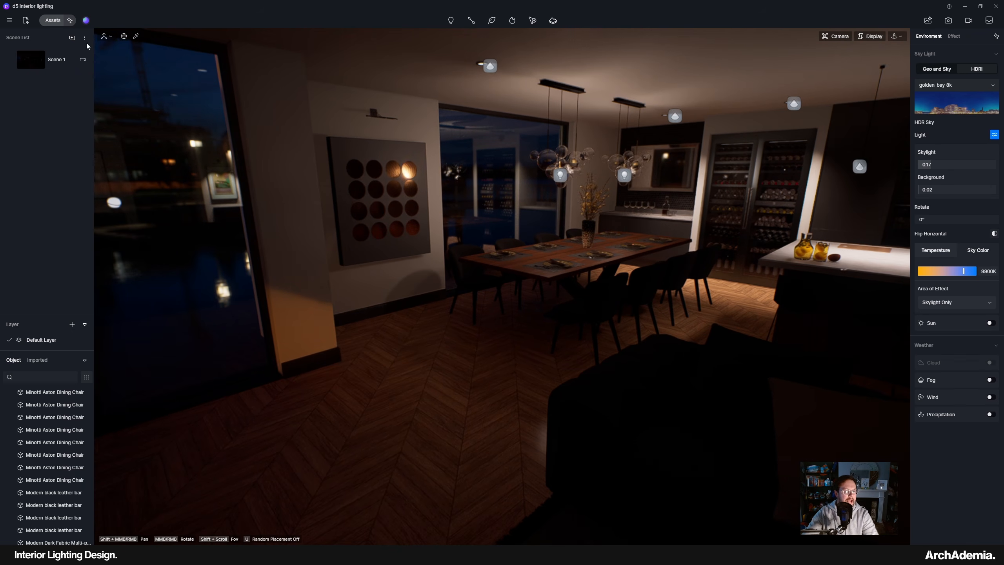
Open the asset library to browse the indoor lamp models
{"action": "left_click", "coordinate": [56, 22]}
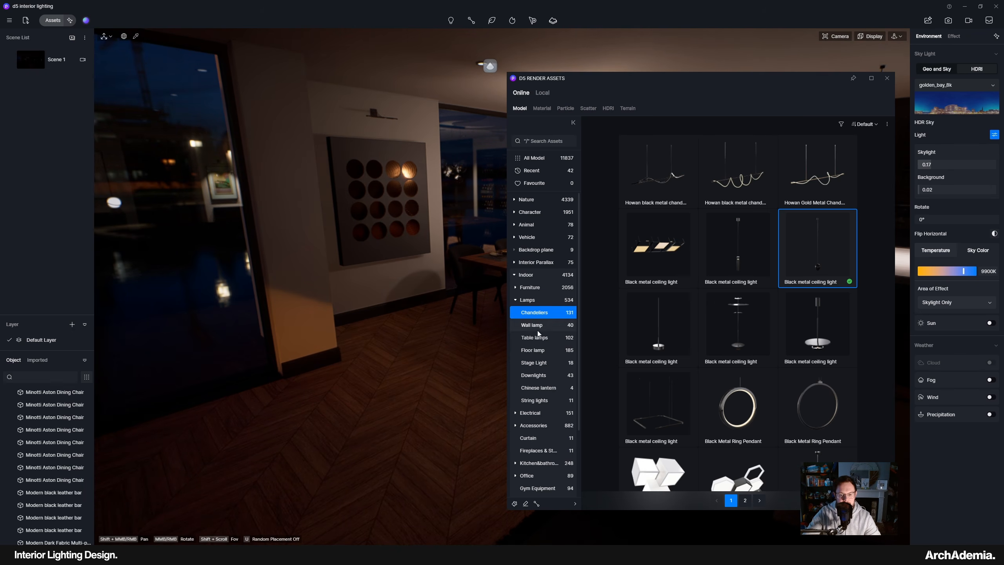
Place the Stone Bottom Metal Long Lamp floor lamp from the online asset library on the living-room floor
{"action": "left_click", "coordinate": [533, 349]}
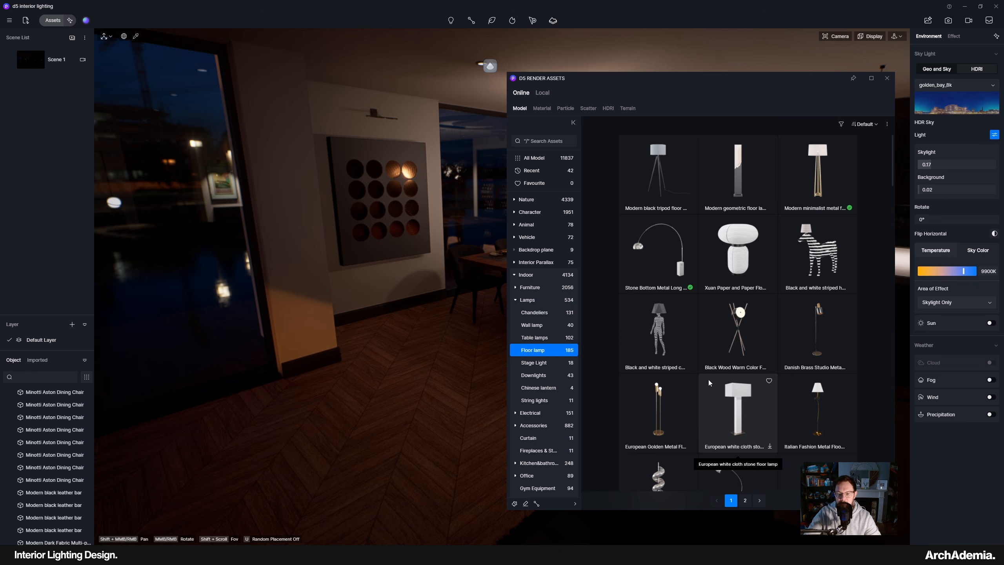
{"action": "left_click", "coordinate": [652, 273]}
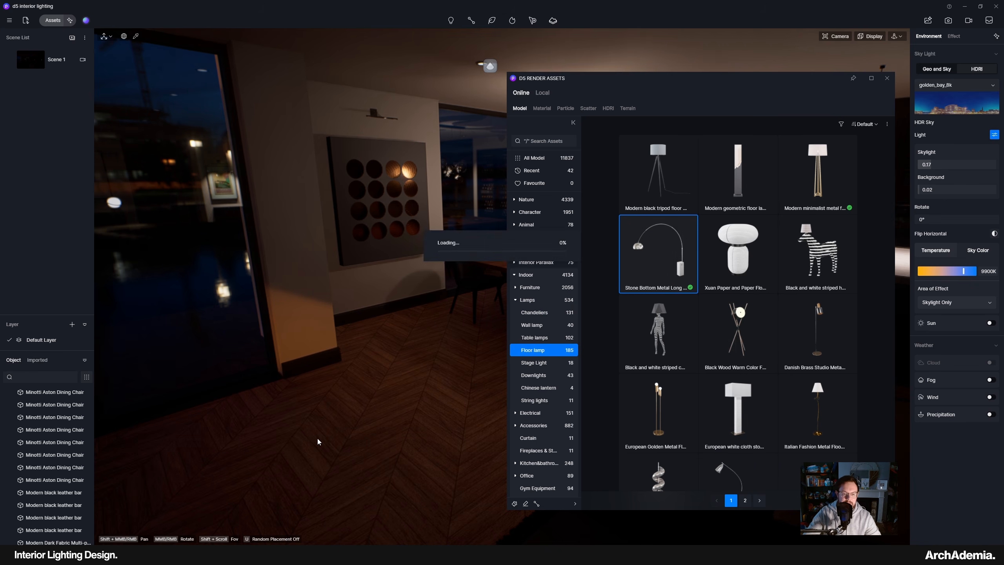
{"action": "left_click", "coordinate": [452, 486]}
{"action": "left_click", "coordinate": [884, 81]}
Scale the arc floor lamp down proportionally to about X 364, Y 2376, Z 2403
{"action": "right_click_drag", "start_coordinate": [711, 395], "coordinate": [510, 438]}
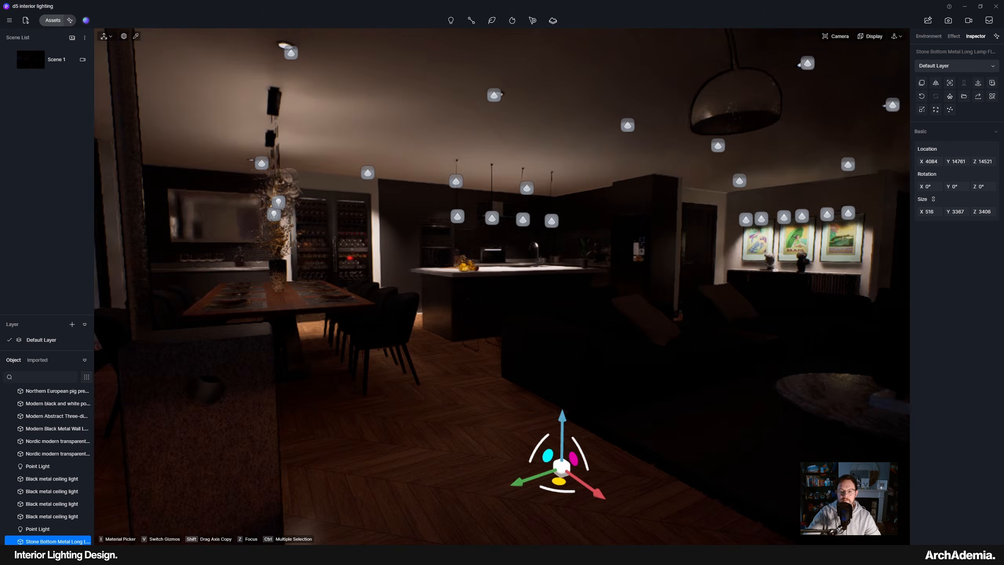
{"action": "scroll", "coordinate": [509, 442], "scroll_direction": "down", "scroll_amount": 3}
{"action": "middle_click_drag", "start_coordinate": [509, 441], "coordinate": [236, 451]}
{"action": "right_click_drag", "start_coordinate": [794, 326], "coordinate": [685, 351]}
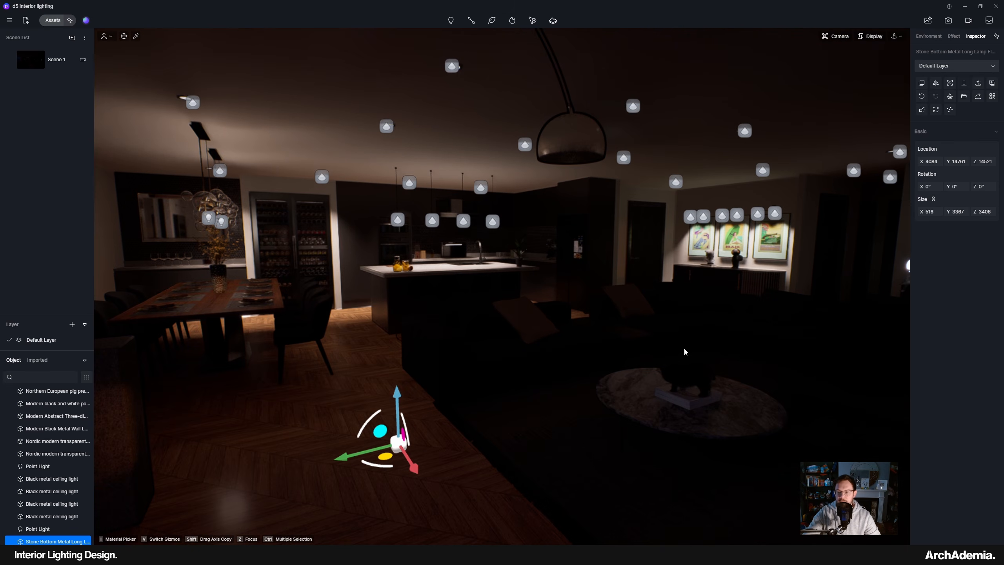
{"action": "left_click_drag", "start_coordinate": [926, 211], "coordinate": [886, 211]}
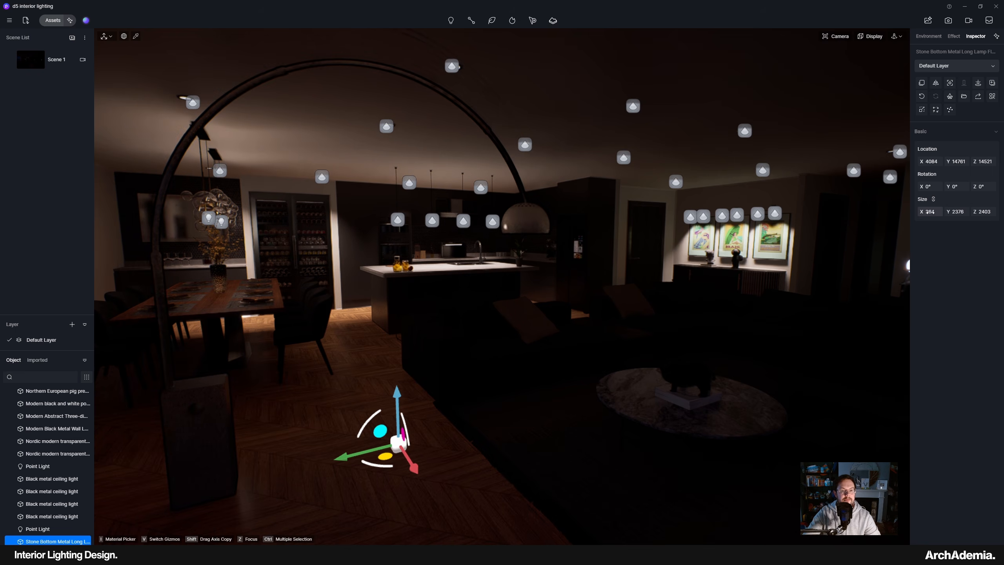
Move the arc lamp across the floor to the sofa, to about X 5092, Y 18722
{"action": "right_click_drag", "start_coordinate": [750, 300], "coordinate": [553, 302]}
{"action": "scroll", "coordinate": [695, 408], "scroll_direction": "up", "scroll_amount": 4}
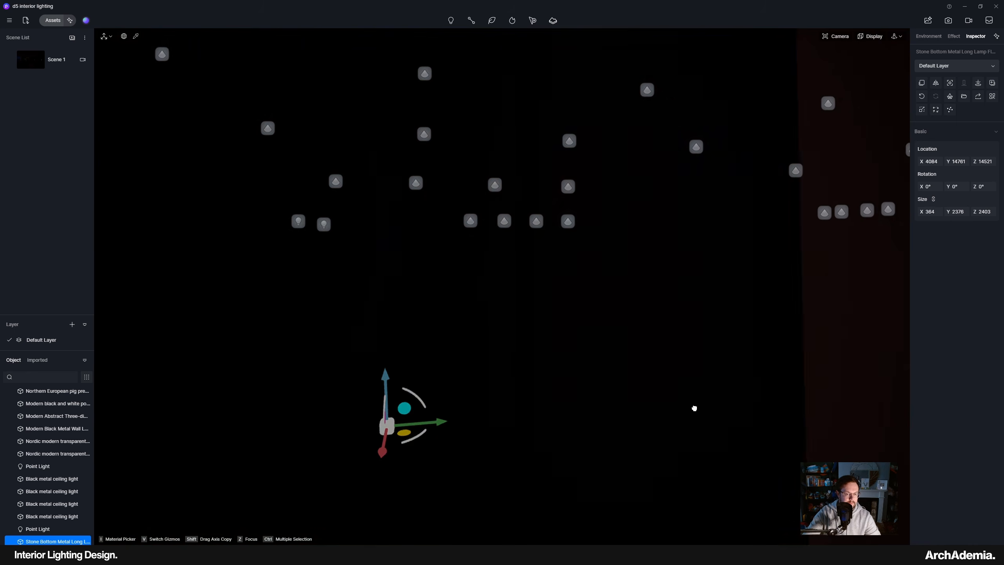
{"action": "right_click_drag", "start_coordinate": [445, 402], "coordinate": [559, 413]}
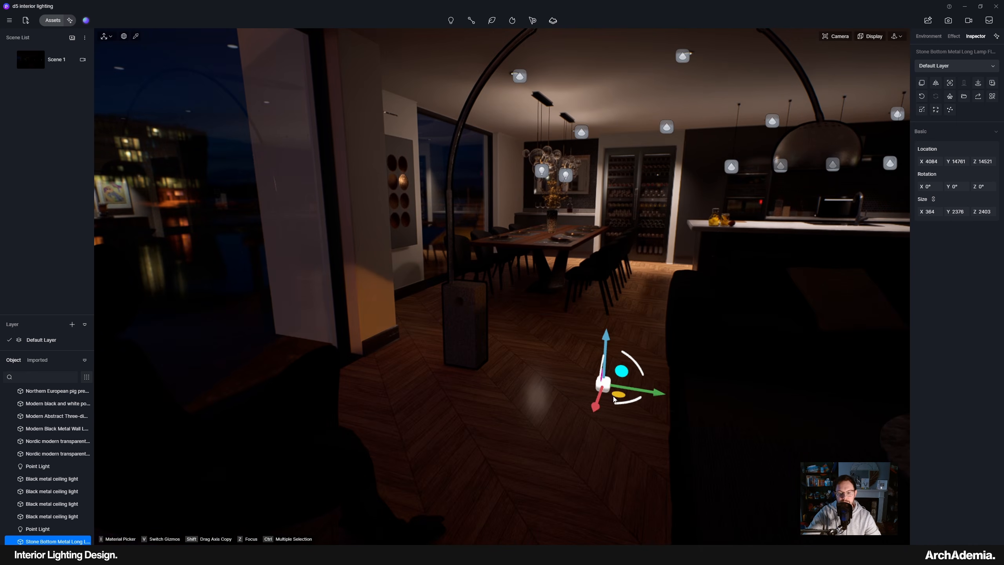
{"action": "left_click_drag", "start_coordinate": [614, 399], "coordinate": [533, 378]}
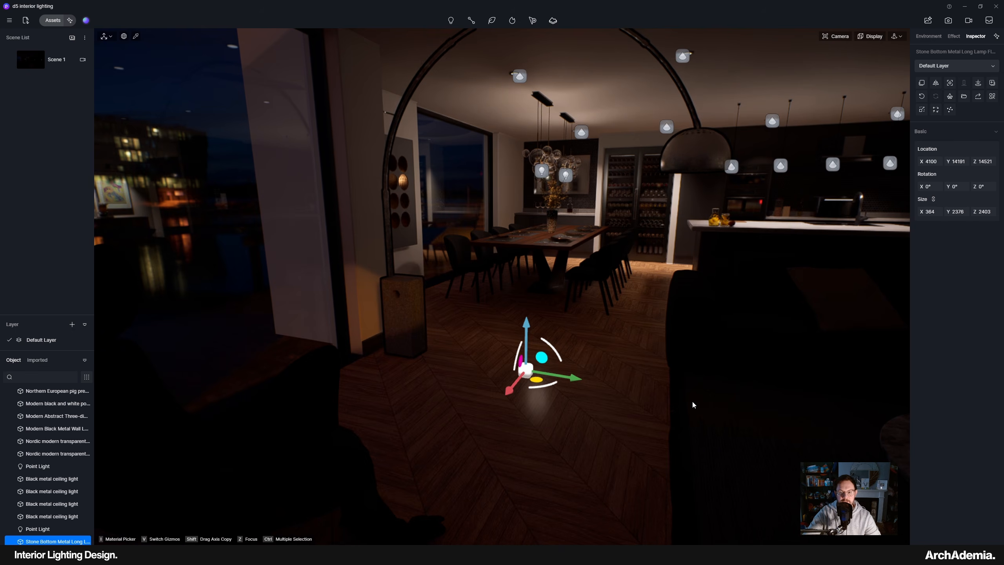
{"action": "middle_click_drag", "start_coordinate": [694, 405], "coordinate": [350, 457]}
{"action": "right_click_drag", "start_coordinate": [350, 457], "coordinate": [330, 476]}
{"action": "left_click_drag", "start_coordinate": [330, 476], "coordinate": [735, 213]}
Rotate the arc lamp to 142° about Z and position it behind the sofa at about X 4979, Y 18859
{"action": "middle_click_drag", "start_coordinate": [674, 262], "coordinate": [495, 301]}
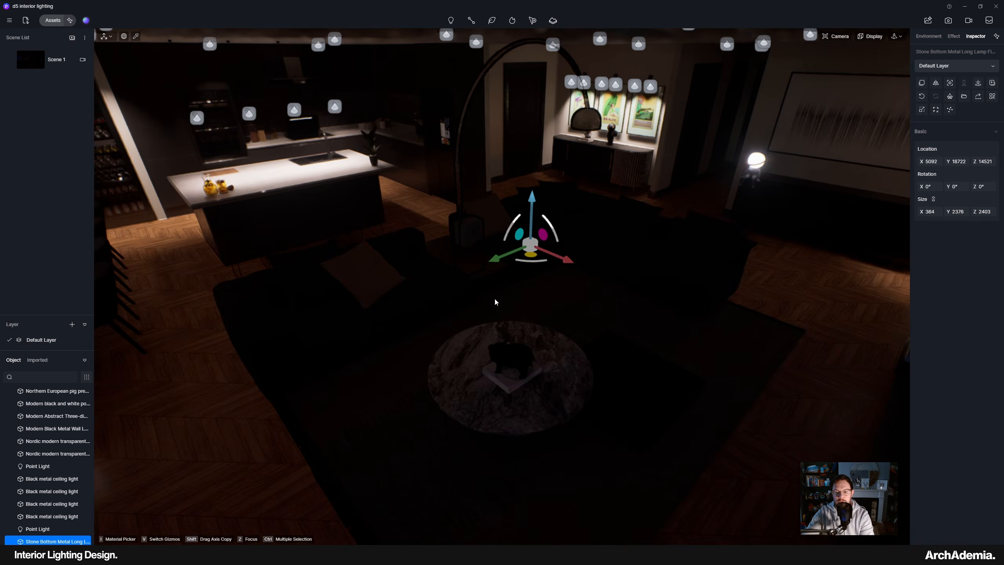
{"action": "scroll", "coordinate": [496, 302], "scroll_direction": "up", "scroll_amount": 3}
{"action": "right_click_drag", "start_coordinate": [399, 281], "coordinate": [517, 271]}
{"action": "scroll", "coordinate": [513, 270], "scroll_direction": "up", "scroll_amount": 2}
{"action": "right_click_drag", "start_coordinate": [459, 252], "coordinate": [663, 346]}
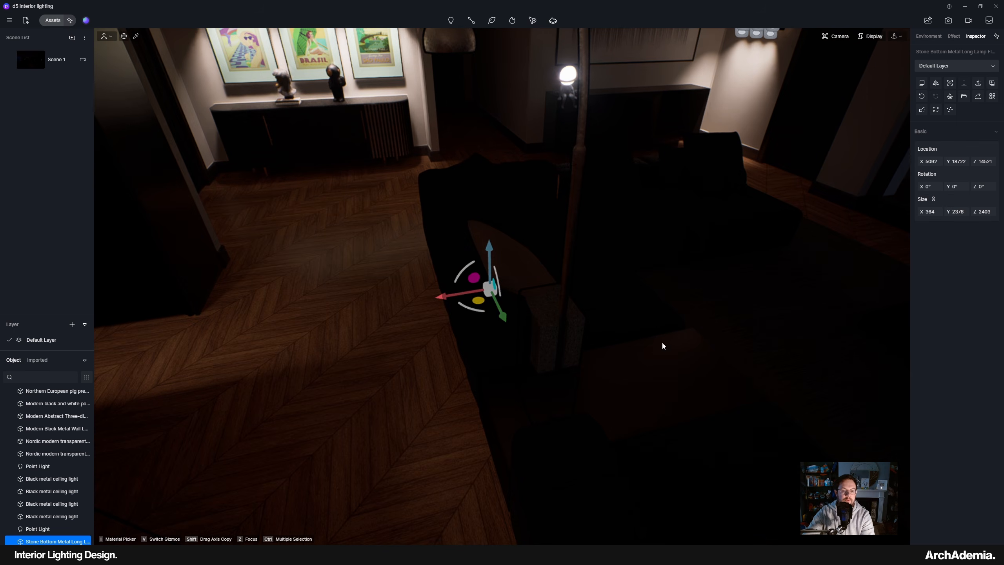
{"action": "left_click_drag", "start_coordinate": [482, 307], "coordinate": [511, 265]}
{"action": "right_click_drag", "start_coordinate": [604, 370], "coordinate": [320, 297]}
{"action": "left_click_drag", "start_coordinate": [494, 343], "coordinate": [488, 336]}
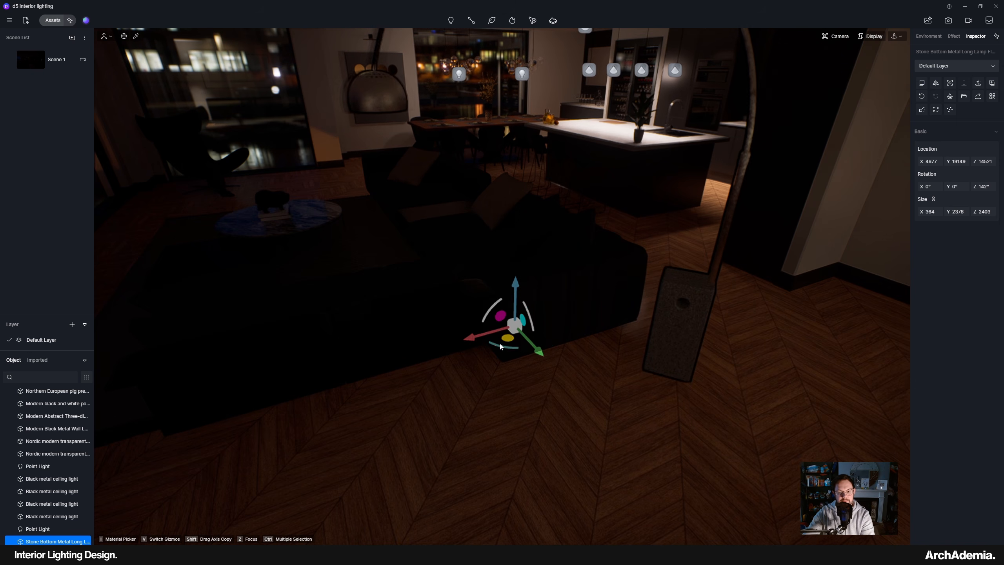
{"action": "left_click_drag", "start_coordinate": [508, 338], "coordinate": [525, 308]}
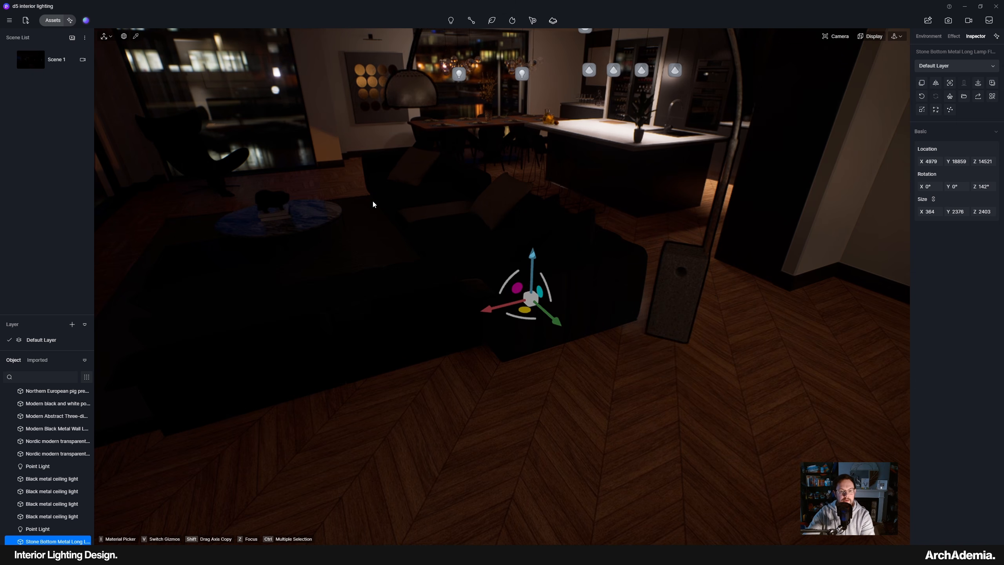
Add a spotlight at the arc lamp's shade with a cone angle of 70.8 and a colour temperature of 5000
{"action": "right_click_drag", "start_coordinate": [373, 202], "coordinate": [446, 284]}
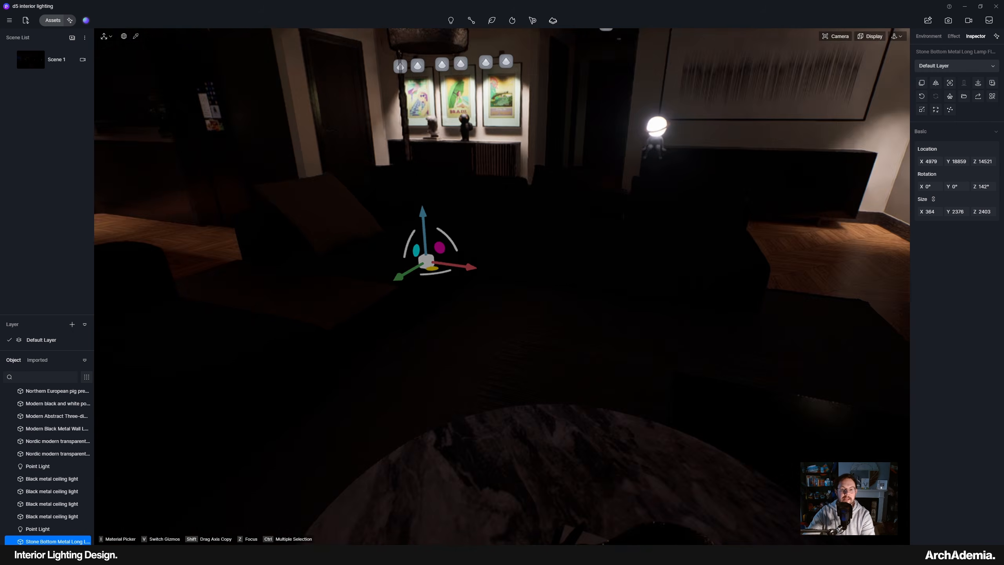
{"action": "right_click_drag", "start_coordinate": [513, 419], "coordinate": [544, 375]}
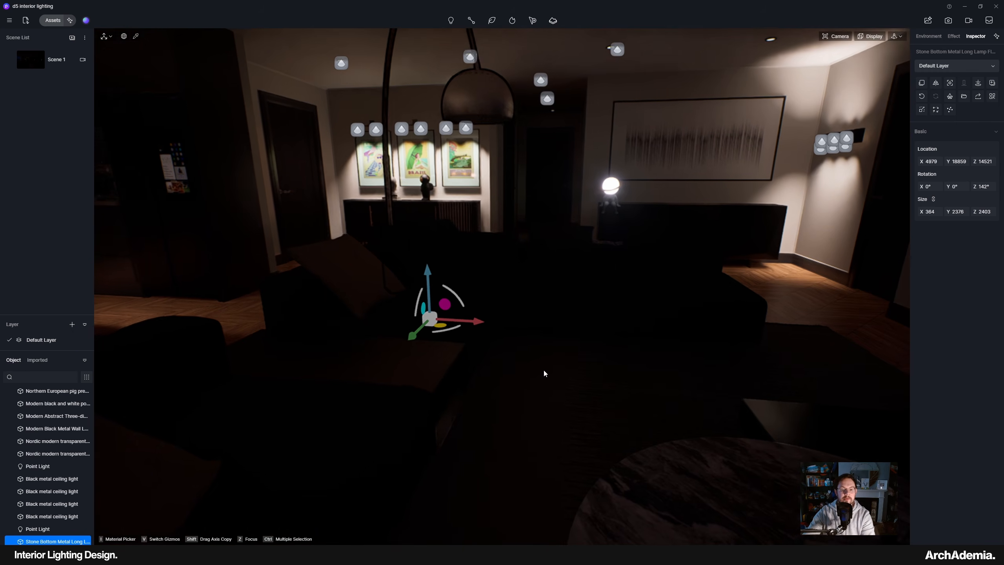
{"action": "left_click", "coordinate": [449, 24]}
{"action": "left_click", "coordinate": [460, 50]}
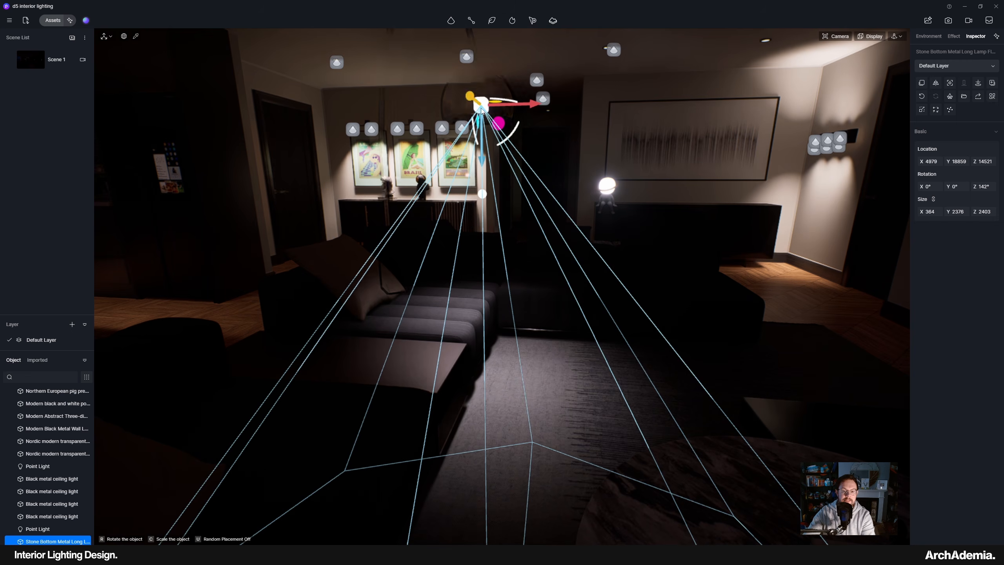
{"action": "left_click", "coordinate": [481, 109]}
{"action": "left_click_drag", "start_coordinate": [950, 304], "coordinate": [974, 312]}
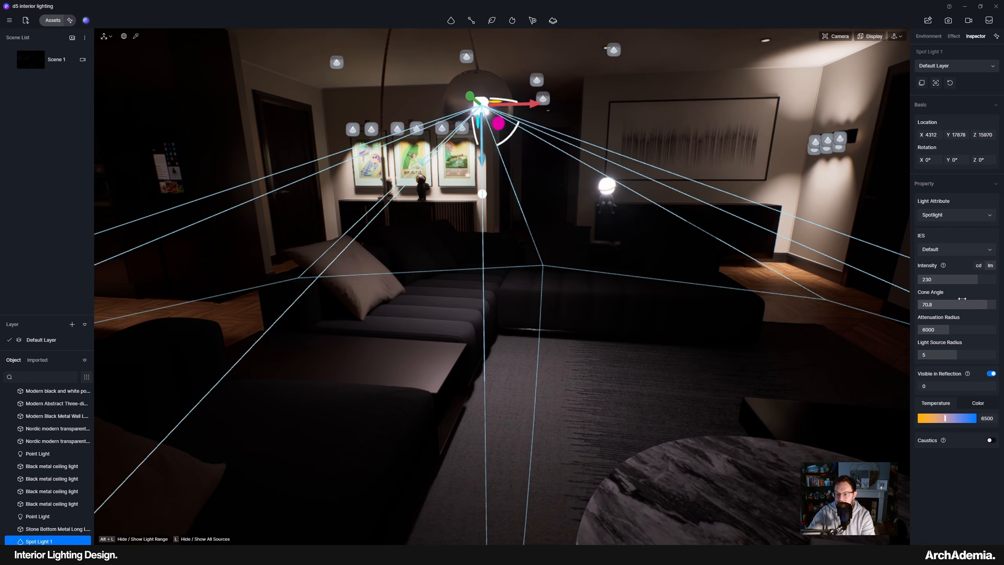
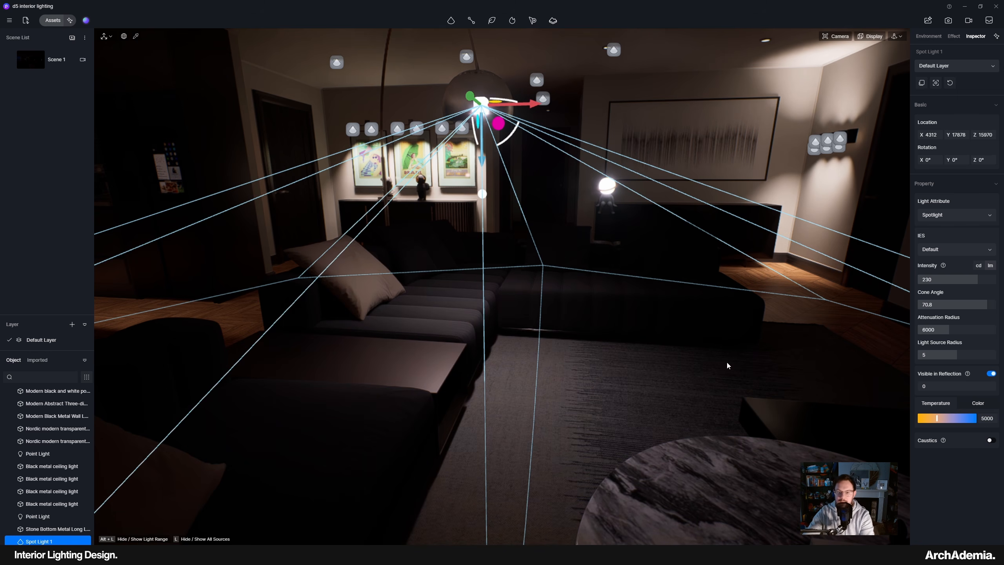
Shift the spotlight under the lamp's bulb to about Y 18026 and set its colour temperature to 4000
{"action": "right_click_drag", "start_coordinate": [726, 365], "coordinate": [481, 192]}
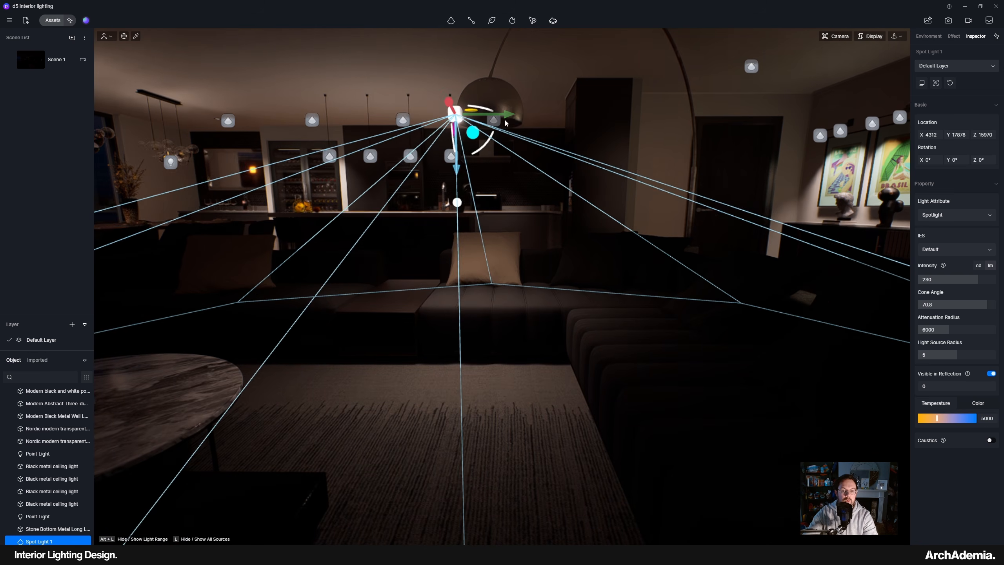
{"action": "left_click_drag", "start_coordinate": [504, 115], "coordinate": [535, 115]}
{"action": "scroll", "coordinate": [477, 99], "scroll_direction": "up", "scroll_amount": 3}
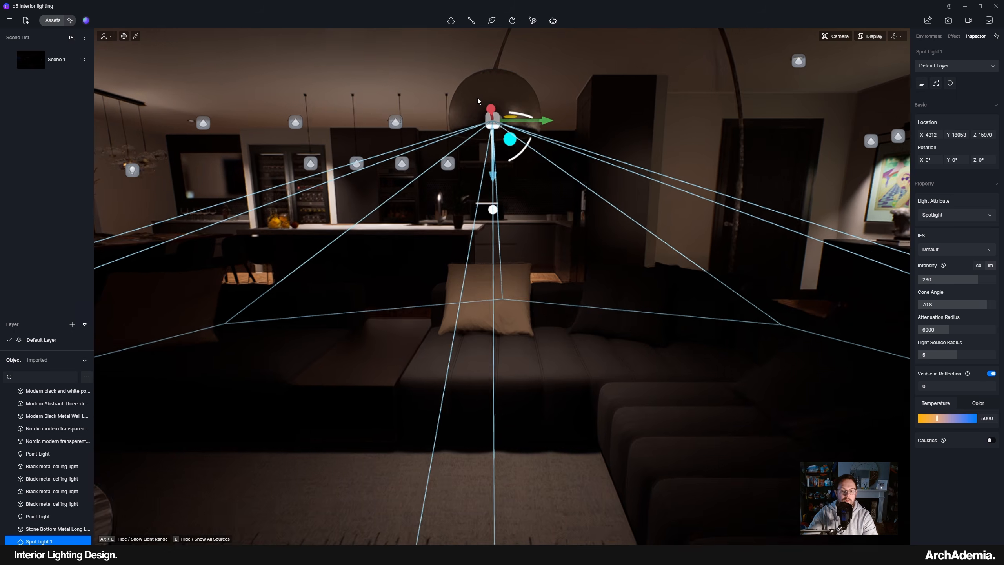
{"action": "scroll", "coordinate": [478, 99], "scroll_direction": "up", "scroll_amount": 2}
{"action": "right_click_drag", "start_coordinate": [307, 204], "coordinate": [494, 142]}
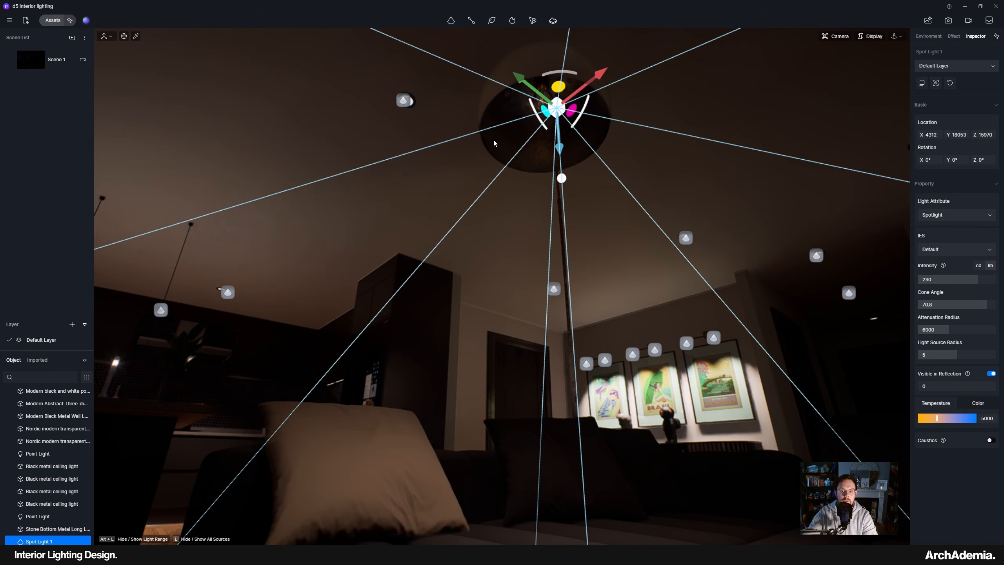
{"action": "scroll", "coordinate": [549, 83], "scroll_direction": "up", "scroll_amount": 4}
{"action": "scroll", "coordinate": [513, 145], "scroll_direction": "down", "scroll_amount": 1}
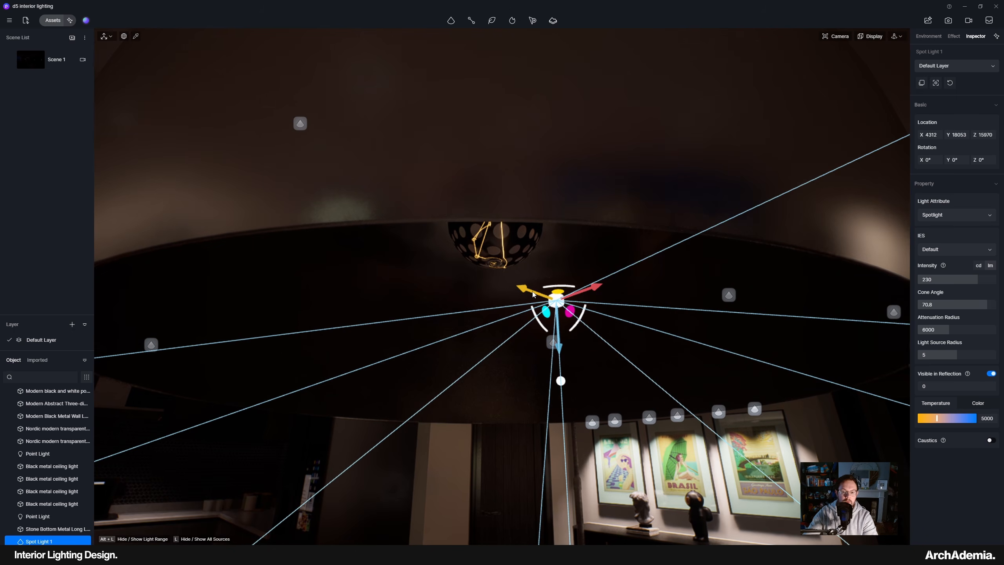
{"action": "left_click_drag", "start_coordinate": [533, 294], "coordinate": [476, 273]}
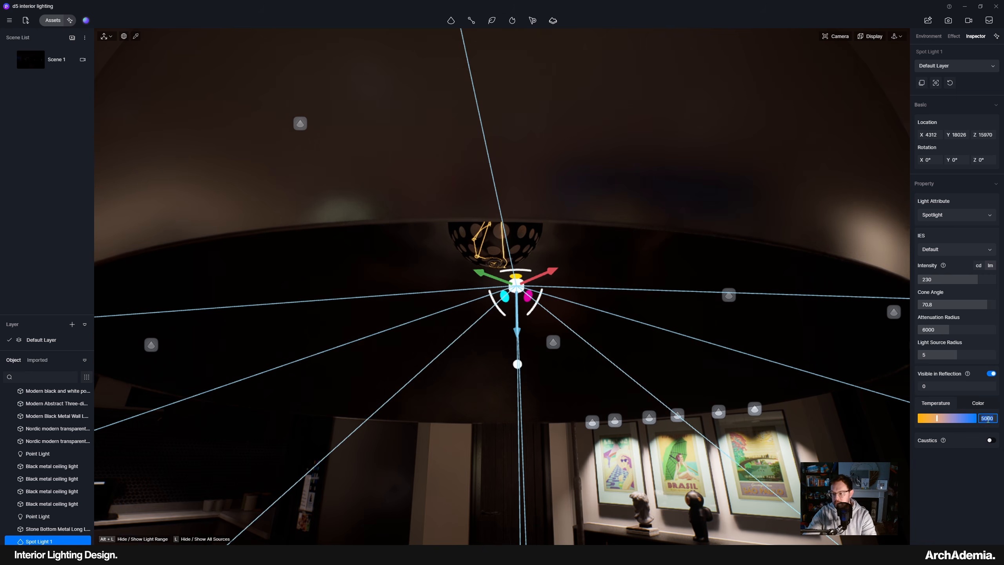
{"action": "key", "text": "Return"}
Set the arc lamp spotlight's colour temperature to 4500 and its intensity to 400 lm
{"action": "scroll", "coordinate": [488, 385], "scroll_direction": "down", "scroll_amount": 5}
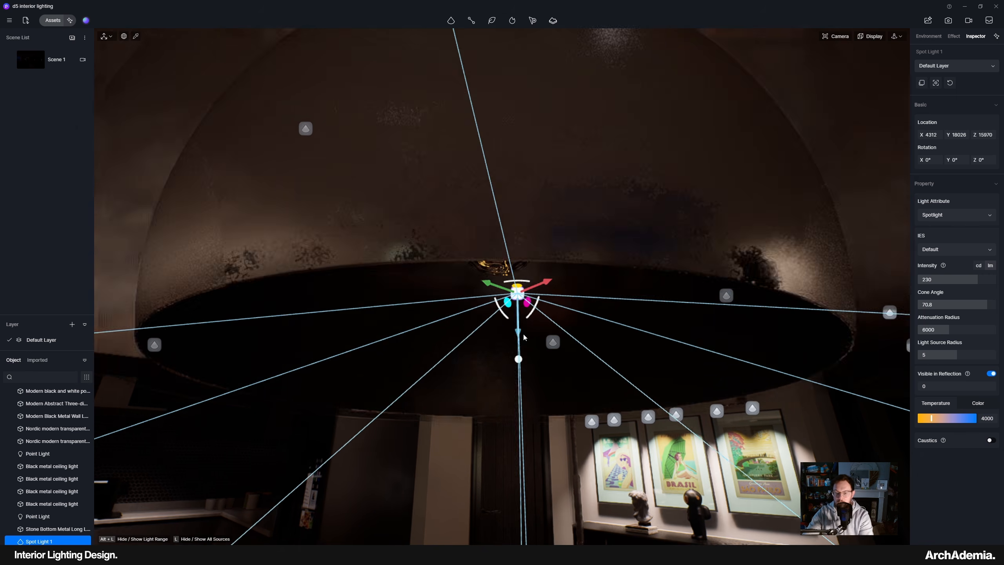
{"action": "right_click_drag", "start_coordinate": [486, 386], "coordinate": [454, 412]}
{"action": "middle_click_drag", "start_coordinate": [454, 411], "coordinate": [553, 356]}
{"action": "scroll", "coordinate": [545, 358], "scroll_direction": "down", "scroll_amount": 5}
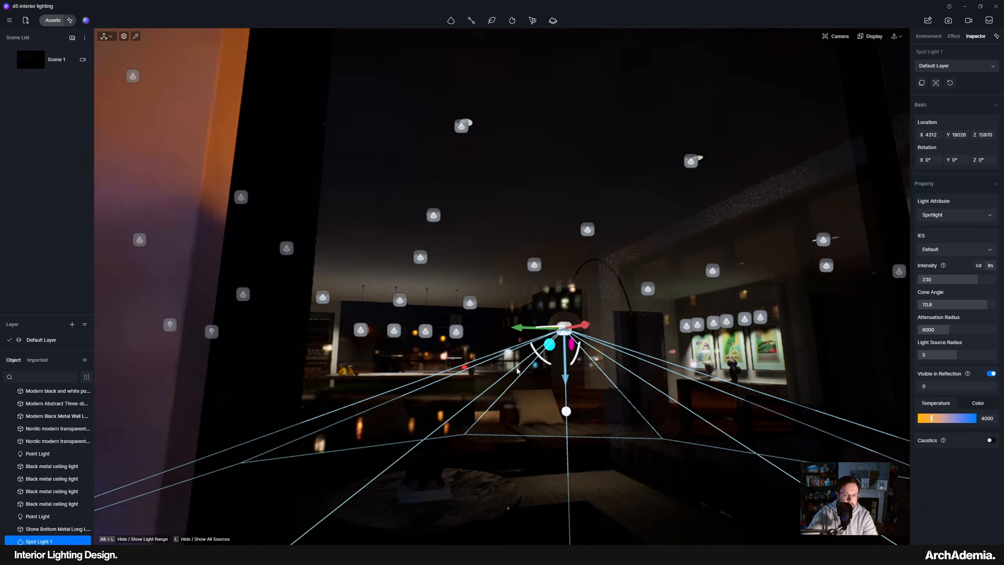
{"action": "right_click_drag", "start_coordinate": [538, 359], "coordinate": [621, 350]}
{"action": "scroll", "coordinate": [559, 421], "scroll_direction": "up", "scroll_amount": 5}
{"action": "scroll", "coordinate": [547, 404], "scroll_direction": "up", "scroll_amount": 5}
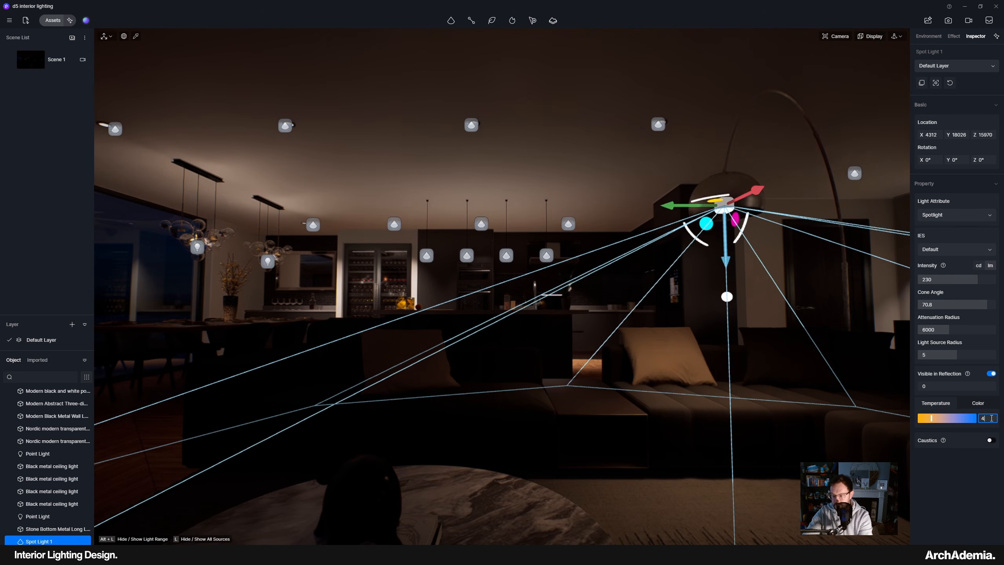
{"action": "right_click_drag", "start_coordinate": [535, 282], "coordinate": [577, 390]}
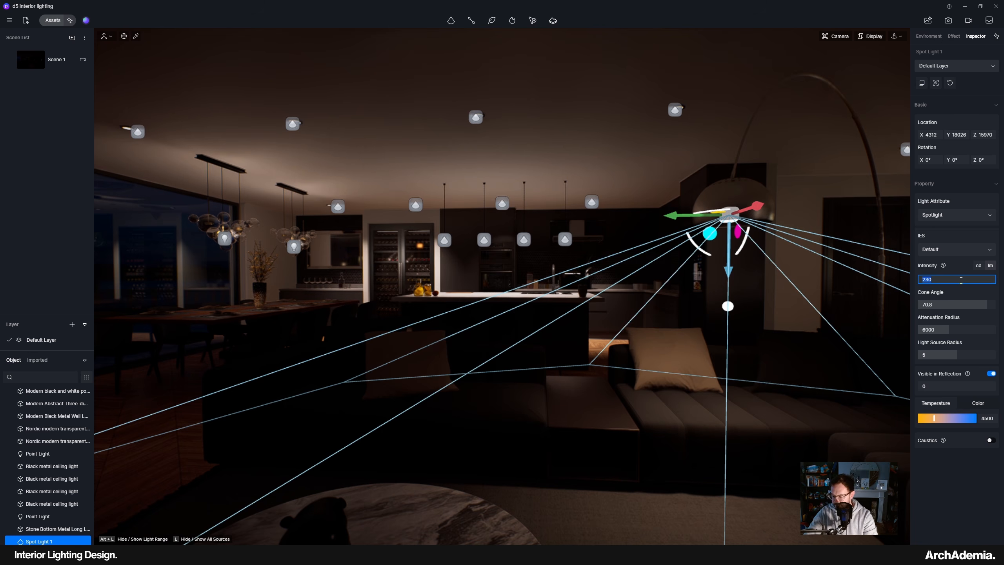
{"action": "type", "text": "0"}
{"action": "key", "text": "Return"}
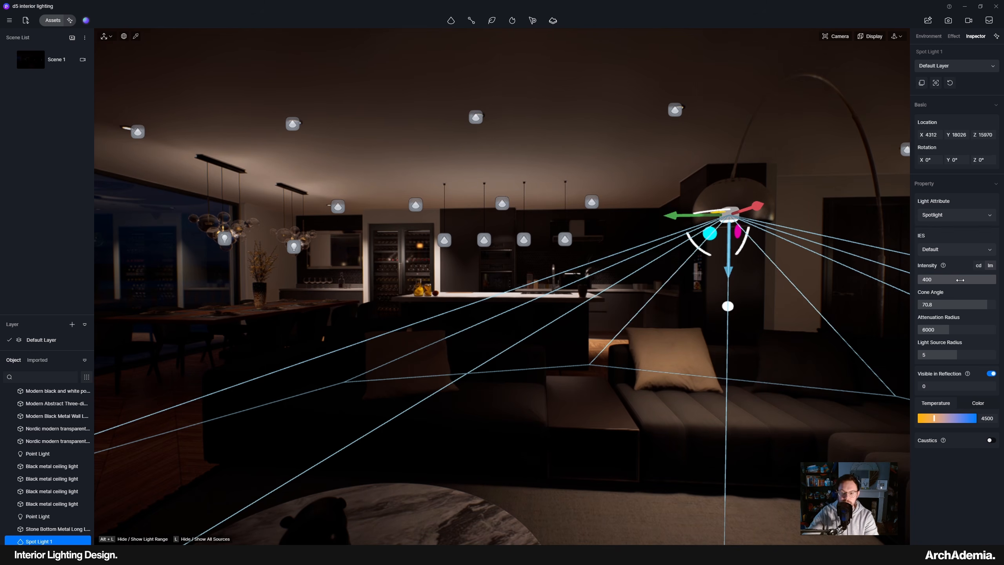
Select the arc lamp together with its spotlight and shift both slightly across the floor beside the sofa
{"action": "right_click_drag", "start_coordinate": [473, 362], "coordinate": [473, 362]}
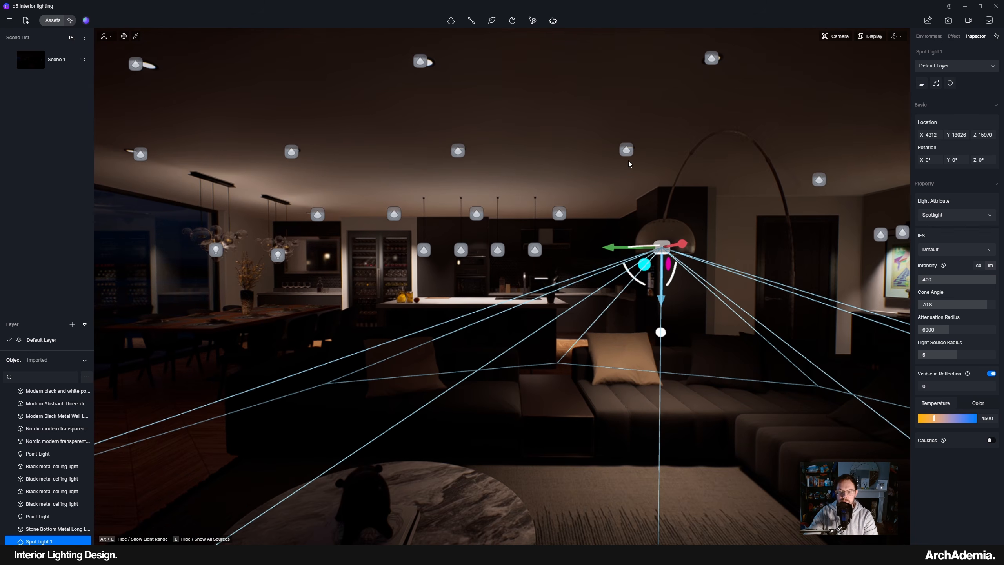
{"action": "left_click", "coordinate": [660, 390]}
{"action": "right_click_drag", "start_coordinate": [659, 389], "coordinate": [309, 303]}
{"action": "mouse_move", "coordinate": [310, 302]}
{"action": "middle_mouse_down"}
{"action": "mouse_move", "coordinate": [284, 307]}
{"action": "mouse_move", "coordinate": [313, 296]}
{"action": "middle_mouse_up"}
{"action": "scroll", "coordinate": [378, 419], "scroll_direction": "up", "scroll_amount": 1}
{"action": "left_click", "coordinate": [148, 271]}
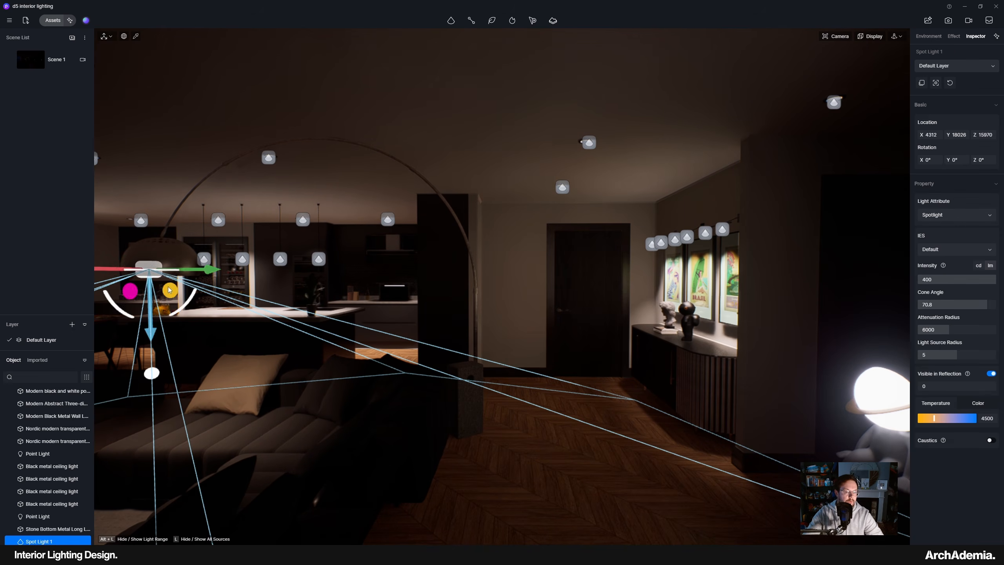
{"action": "left_click", "coordinate": [170, 254], "text": "ctrl"}
{"action": "right_click_drag", "start_coordinate": [221, 300], "coordinate": [502, 481]}
{"action": "middle_click_drag", "start_coordinate": [502, 480], "coordinate": [469, 445]}
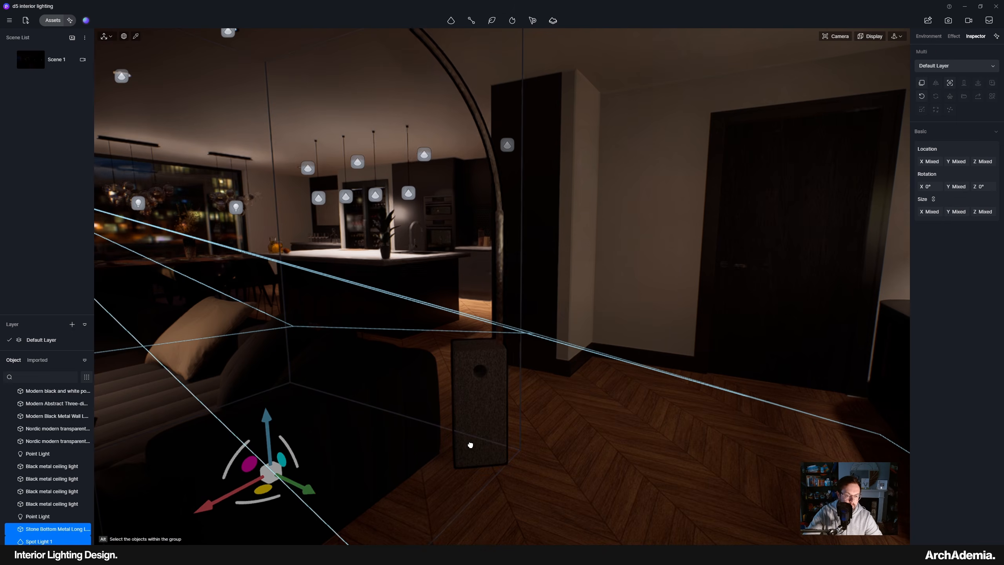
{"action": "left_click_drag", "start_coordinate": [269, 492], "coordinate": [260, 477]}
Examine the arc lamp's light over the sofa, then the dining area and its wall artwork
{"action": "middle_click_drag", "start_coordinate": [254, 362], "coordinate": [625, 392]}
{"action": "right_click_drag", "start_coordinate": [625, 392], "coordinate": [558, 369]}
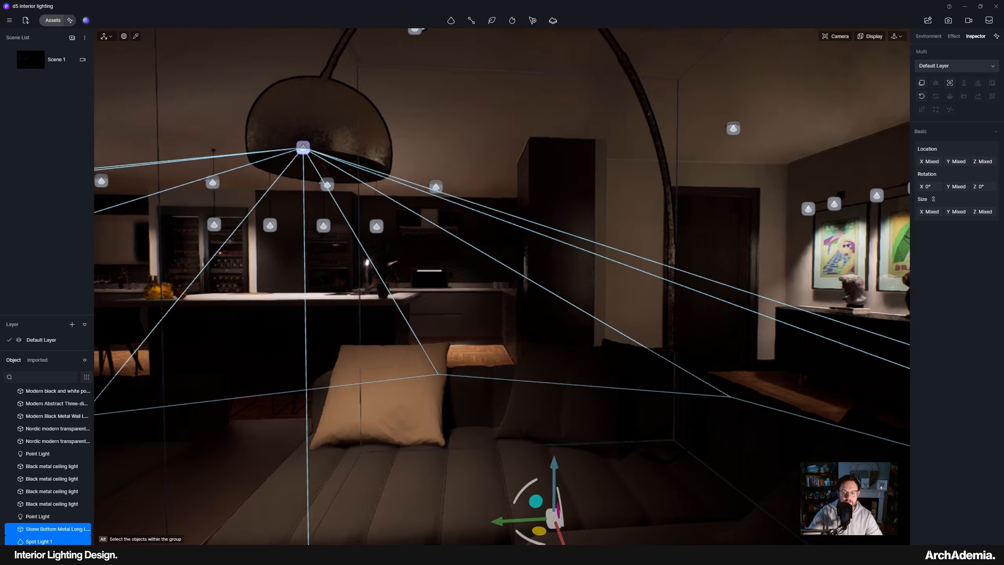
{"action": "scroll", "coordinate": [558, 370], "scroll_direction": "down", "scroll_amount": 5}
{"action": "middle_click_drag", "start_coordinate": [557, 369], "coordinate": [716, 357]}
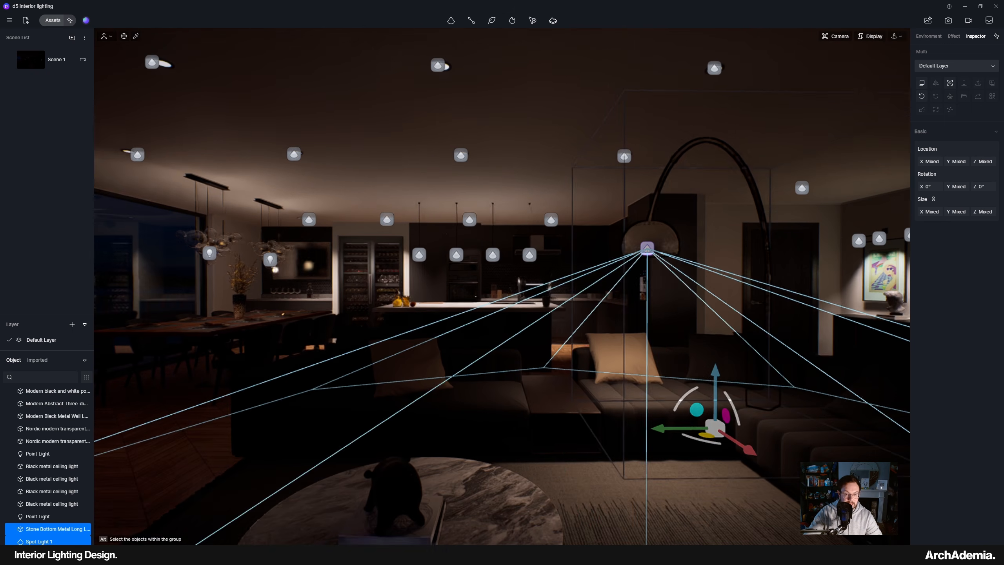
{"action": "left_click", "coordinate": [407, 417]}
{"action": "middle_click_drag", "start_coordinate": [407, 417], "coordinate": [648, 403]}
{"action": "right_click_drag", "start_coordinate": [444, 408], "coordinate": [356, 386]}
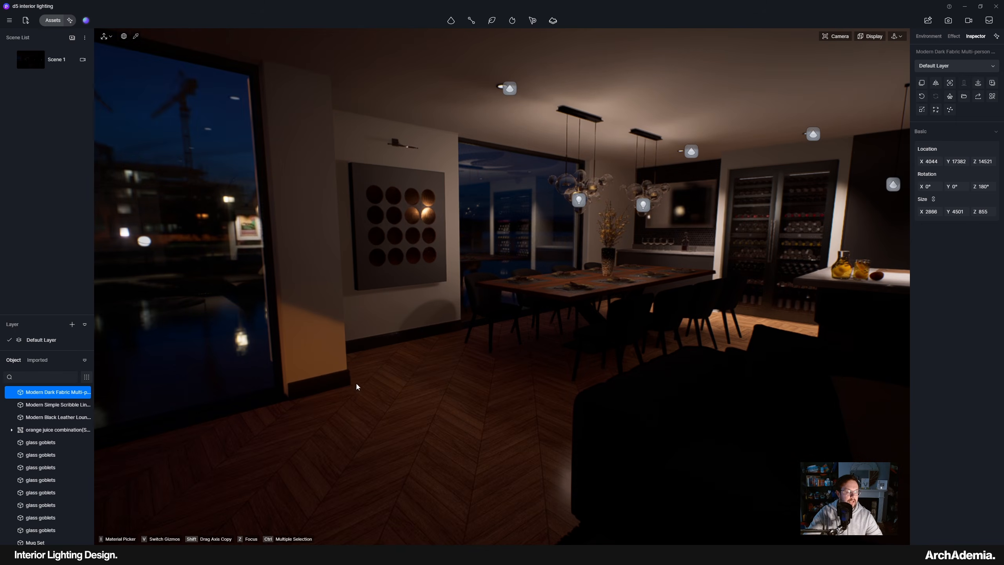
Browse the Floor lamp models in the online asset library
{"action": "left_click", "coordinate": [52, 20]}
{"action": "scroll", "coordinate": [731, 388], "scroll_direction": "down", "scroll_amount": 2}
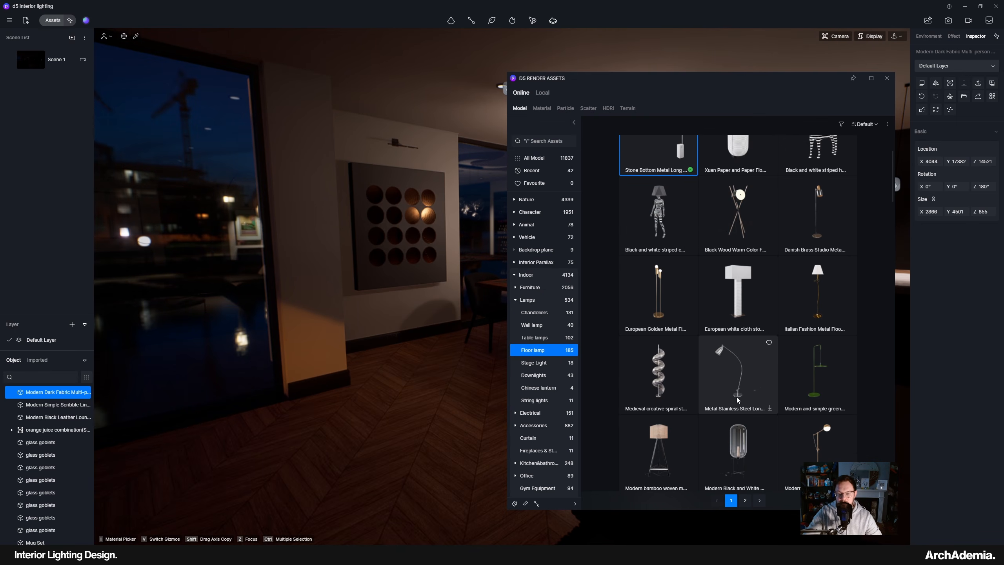
{"action": "right_click_drag", "start_coordinate": [390, 305], "coordinate": [316, 302]}
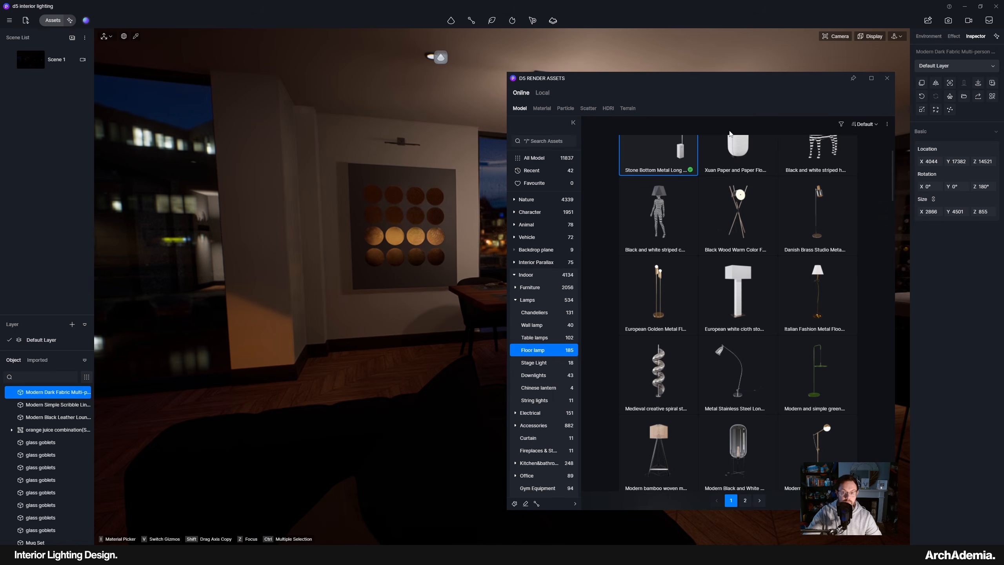
{"action": "left_click", "coordinate": [885, 82]}
Examine the dark side of the living room around the armchair, windows, coffee table and both wall artworks
{"action": "scroll", "coordinate": [608, 293], "scroll_direction": "down", "scroll_amount": 5}
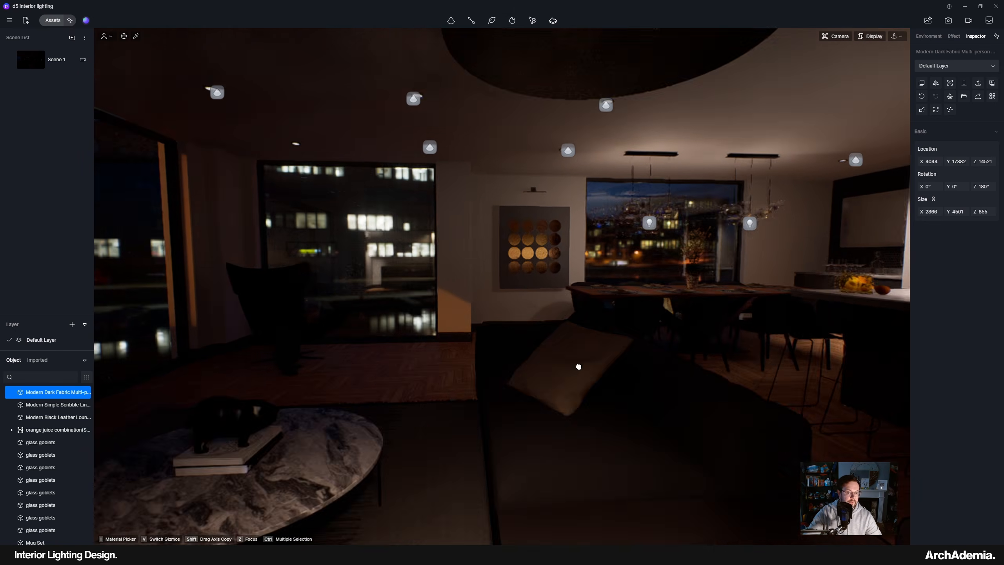
{"action": "middle_click_drag", "start_coordinate": [578, 365], "coordinate": [764, 359]}
{"action": "right_click_drag", "start_coordinate": [763, 359], "coordinate": [563, 341]}
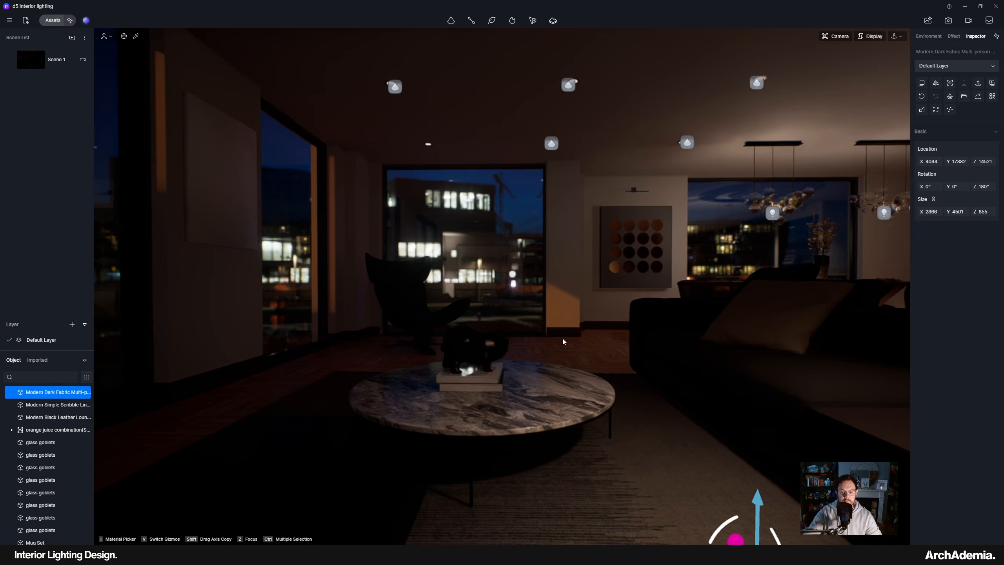
{"action": "middle_click_drag", "start_coordinate": [524, 349], "coordinate": [612, 374]}
{"action": "mouse_move", "coordinate": [288, 236]}
{"action": "right_mouse_down"}
{"action": "mouse_move", "coordinate": [169, 238]}
{"action": "mouse_move", "coordinate": [287, 235]}
{"action": "right_mouse_up"}
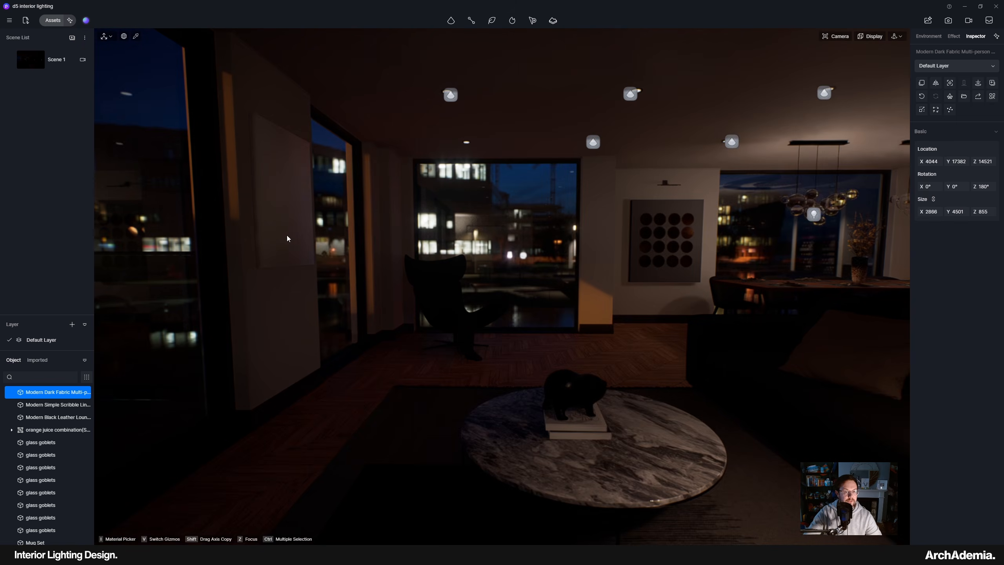
{"action": "scroll", "coordinate": [290, 185], "scroll_direction": "up", "scroll_amount": 3}
{"action": "scroll", "coordinate": [269, 291], "scroll_direction": "up", "scroll_amount": 3}
{"action": "scroll", "coordinate": [270, 292], "scroll_direction": "down", "scroll_amount": 4}
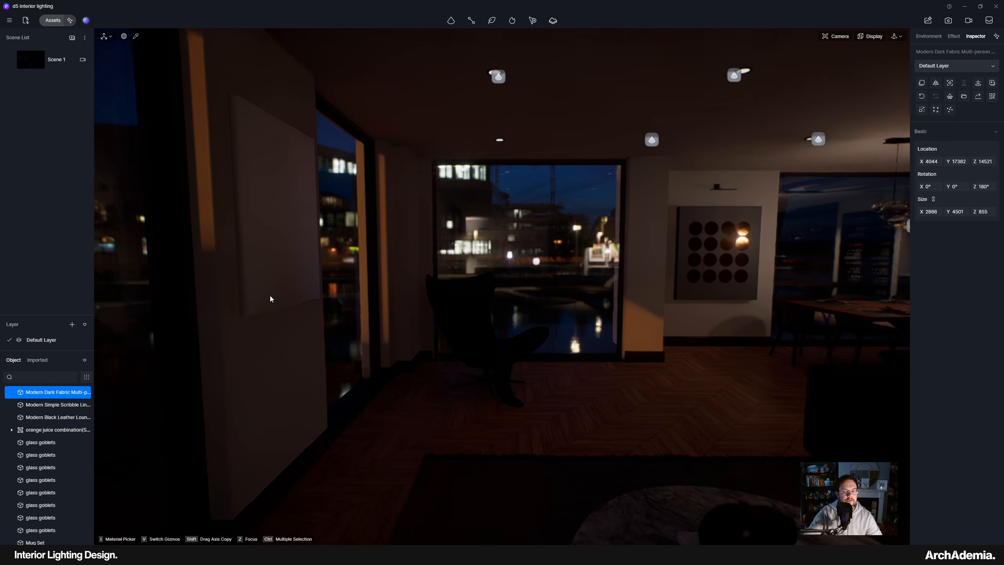
{"action": "middle_click_drag", "start_coordinate": [270, 295], "coordinate": [163, 343]}
{"action": "scroll", "coordinate": [297, 270], "scroll_direction": "down", "scroll_amount": 5}
{"action": "scroll", "coordinate": [536, 280], "scroll_direction": "up", "scroll_amount": 4}
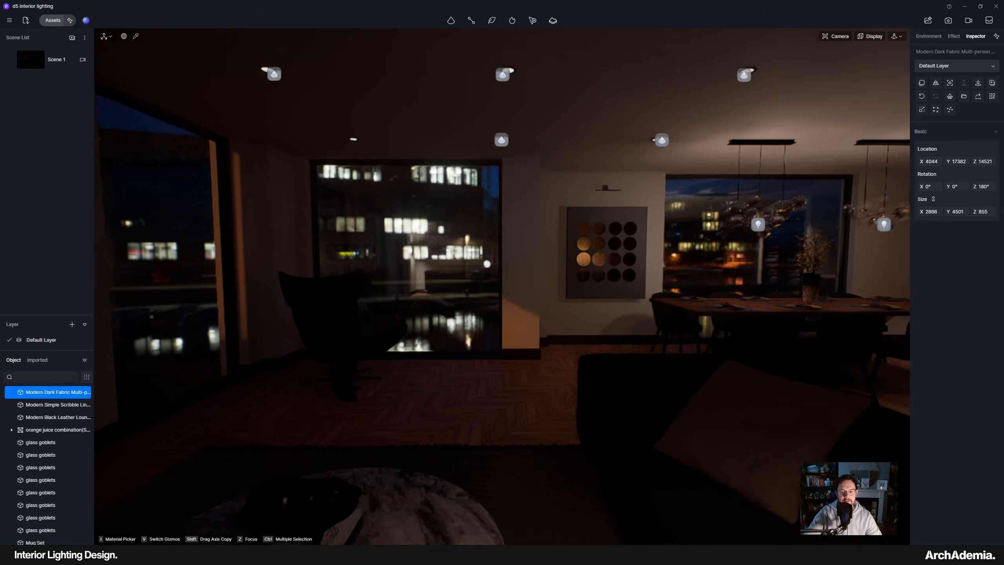
{"action": "scroll", "coordinate": [536, 279], "scroll_direction": "down", "scroll_amount": 4}
{"action": "scroll", "coordinate": [536, 280], "scroll_direction": "down", "scroll_amount": 4}
{"action": "scroll", "coordinate": [227, 301], "scroll_direction": "up", "scroll_amount": 6}
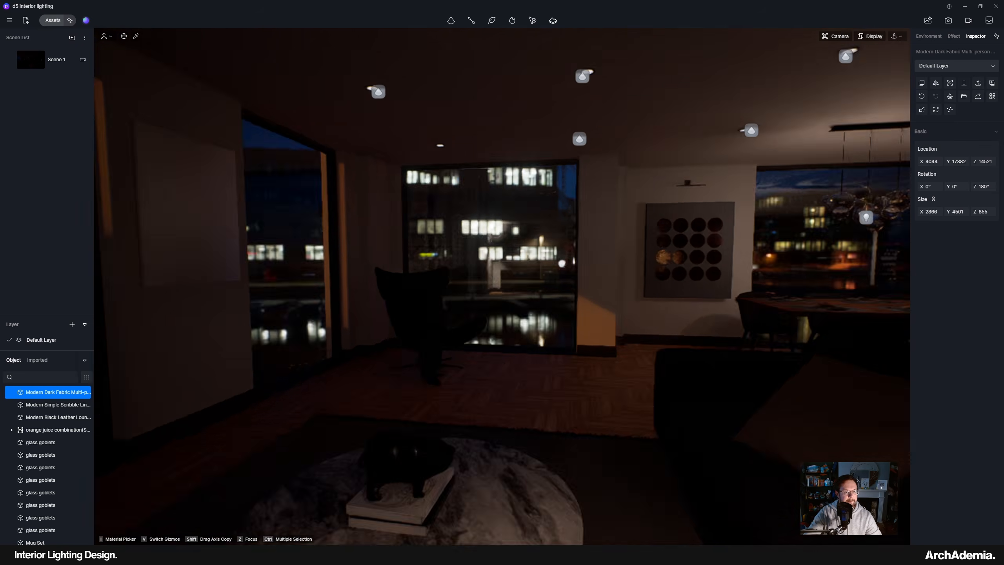
{"action": "right_click_drag", "start_coordinate": [228, 301], "coordinate": [341, 327]}
{"action": "scroll", "coordinate": [341, 327], "scroll_direction": "down", "scroll_amount": 5}
{"action": "middle_click_drag", "start_coordinate": [470, 359], "coordinate": [419, 366]}
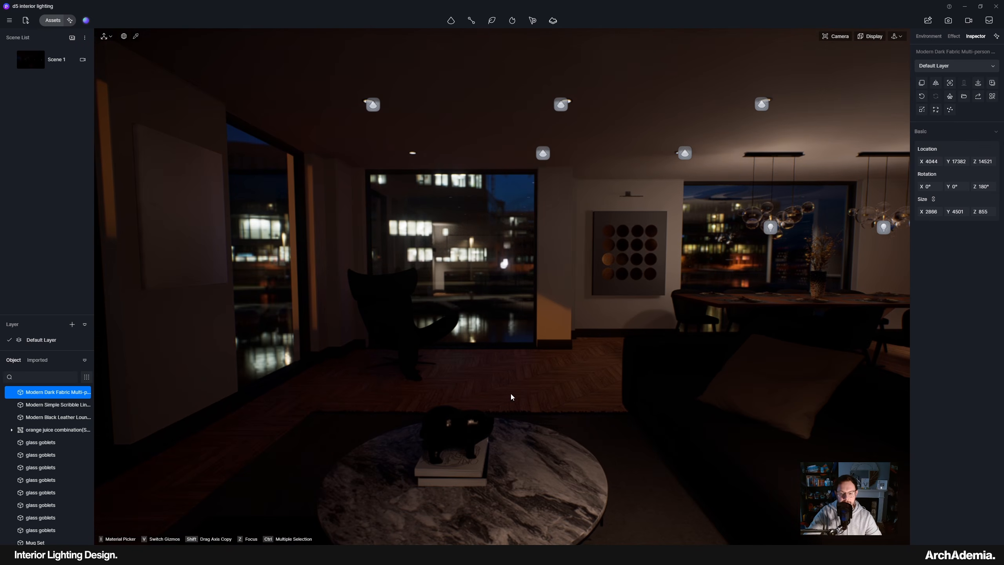
Switch to the 224_Penthouse A model in SketchUp and select the picture light on the living room wall
{"action": "left_click", "coordinate": [436, 533]}
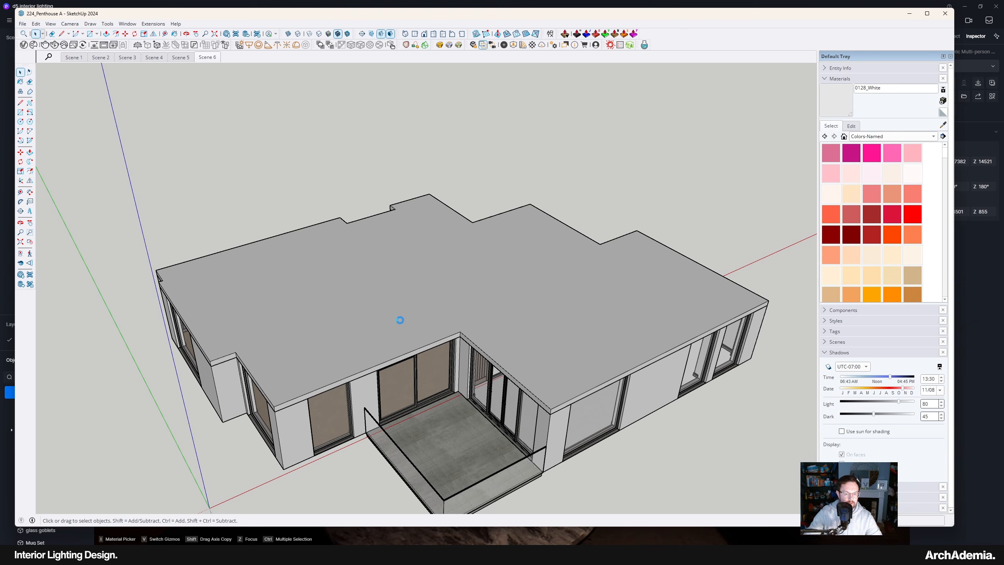
{"action": "middle_click_drag", "start_coordinate": [387, 332], "coordinate": [429, 316]}
{"action": "scroll", "coordinate": [482, 354], "scroll_direction": "up", "scroll_amount": 8}
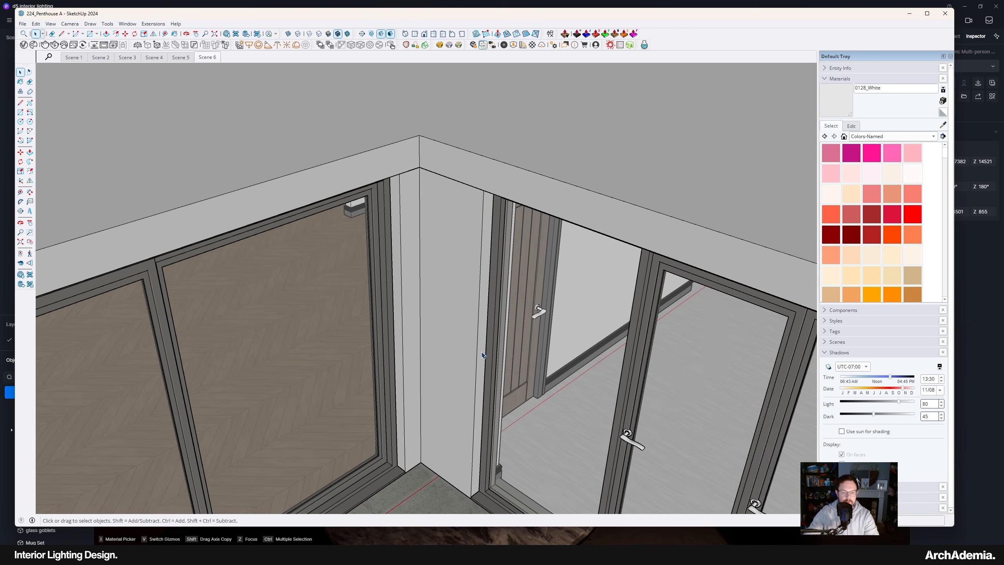
{"action": "mouse_move", "coordinate": [482, 352]}
{"action": "middle_mouse_down"}
{"action": "mouse_move", "coordinate": [519, 319]}
{"action": "mouse_move", "coordinate": [712, 287]}
{"action": "mouse_move", "coordinate": [336, 332]}
{"action": "mouse_move", "coordinate": [680, 304]}
{"action": "middle_mouse_up"}
{"action": "middle_click_drag", "start_coordinate": [719, 303], "coordinate": [457, 317], "text": "shift"}
{"action": "key", "text": "Delete"}
{"action": "mouse_move", "coordinate": [507, 435]}
{"action": "middle_mouse_down", "text": "shift"}
{"action": "mouse_move", "coordinate": [175, 363]}
{"action": "mouse_move", "coordinate": [508, 363]}
{"action": "middle_mouse_up", "text": "shift"}
{"action": "mouse_move", "coordinate": [774, 349]}
{"action": "middle_mouse_down", "text": "shift"}
{"action": "mouse_move", "coordinate": [525, 375]}
{"action": "mouse_move", "coordinate": [449, 356]}
{"action": "mouse_move", "coordinate": [491, 350]}
{"action": "mouse_move", "coordinate": [467, 343]}
{"action": "mouse_move", "coordinate": [576, 339]}
{"action": "middle_mouse_up", "text": "shift"}
{"action": "left_click", "coordinate": [781, 127]}
{"action": "middle_click_drag", "start_coordinate": [775, 154], "coordinate": [608, 185], "text": "shift"}
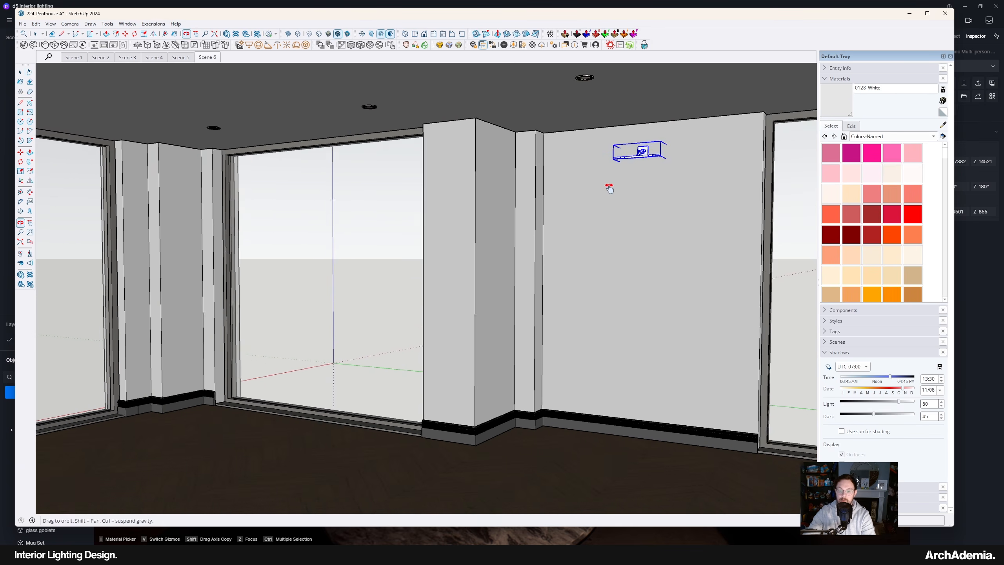
{"action": "scroll", "coordinate": [653, 175], "scroll_direction": "up", "scroll_amount": 4}
{"action": "key", "text": "m"}
{"action": "left_click", "coordinate": [661, 181]}
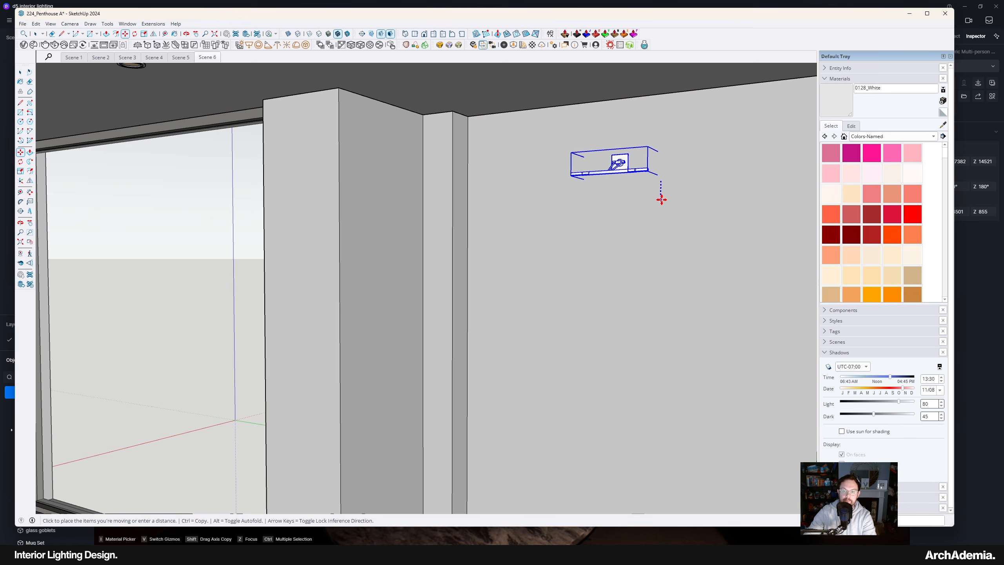
{"action": "left_click", "coordinate": [20, 73]}
Rotate a copy of the picture light and move it onto the wall between the sliding doors and the window
{"action": "scroll", "coordinate": [470, 220], "scroll_direction": "down", "scroll_amount": 5}
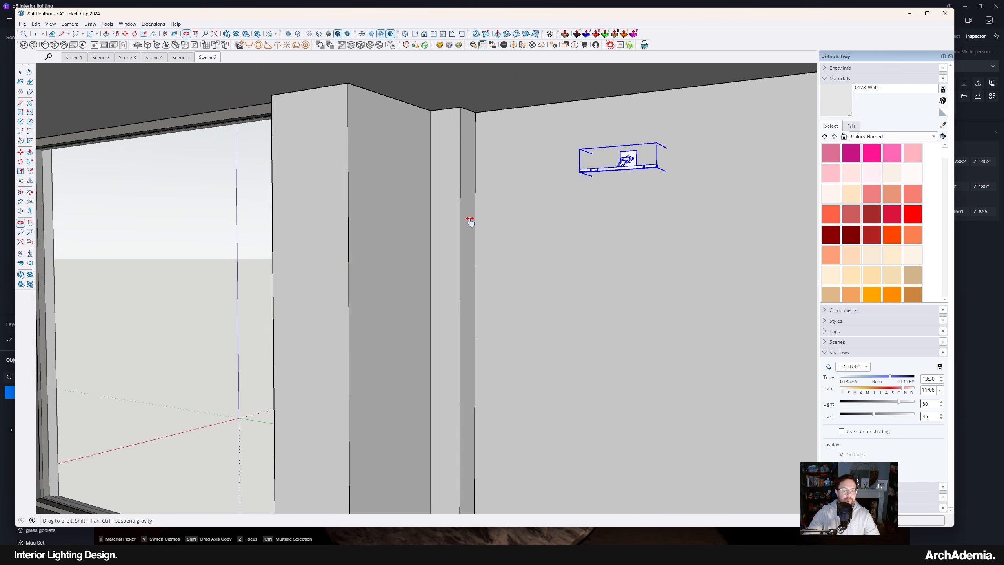
{"action": "left_click", "coordinate": [22, 163]}
{"action": "middle_click_drag", "start_coordinate": [565, 364], "coordinate": [568, 387]}
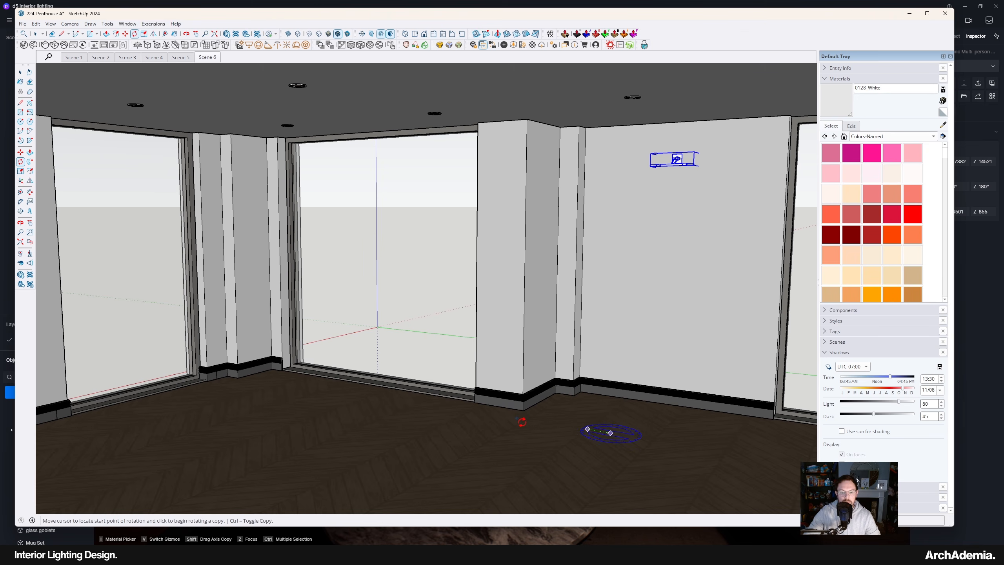
{"action": "left_click", "coordinate": [513, 443]}
{"action": "key", "text": "m"}
{"action": "left_click", "coordinate": [485, 152]}
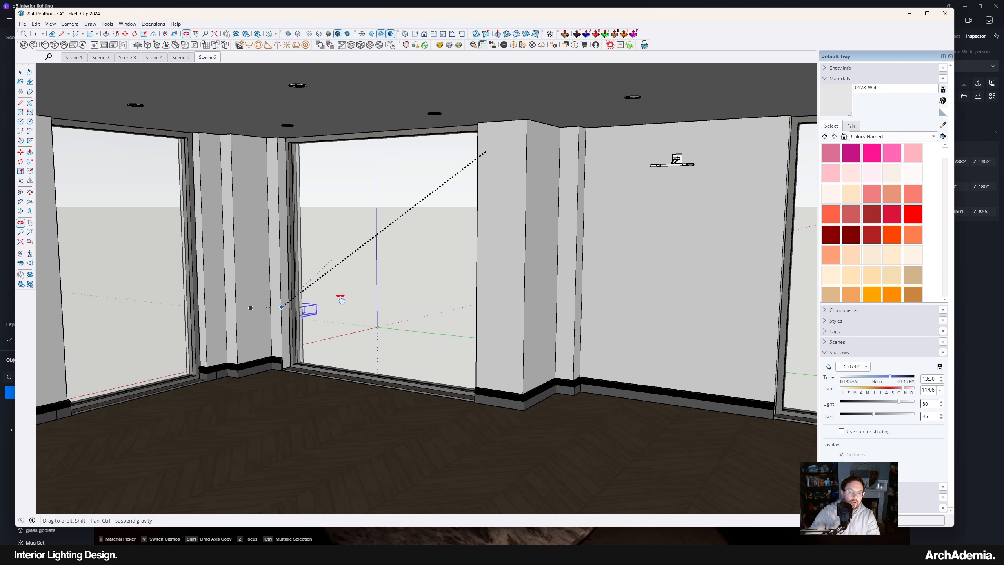
{"action": "middle_click_drag", "start_coordinate": [340, 298], "coordinate": [689, 289]}
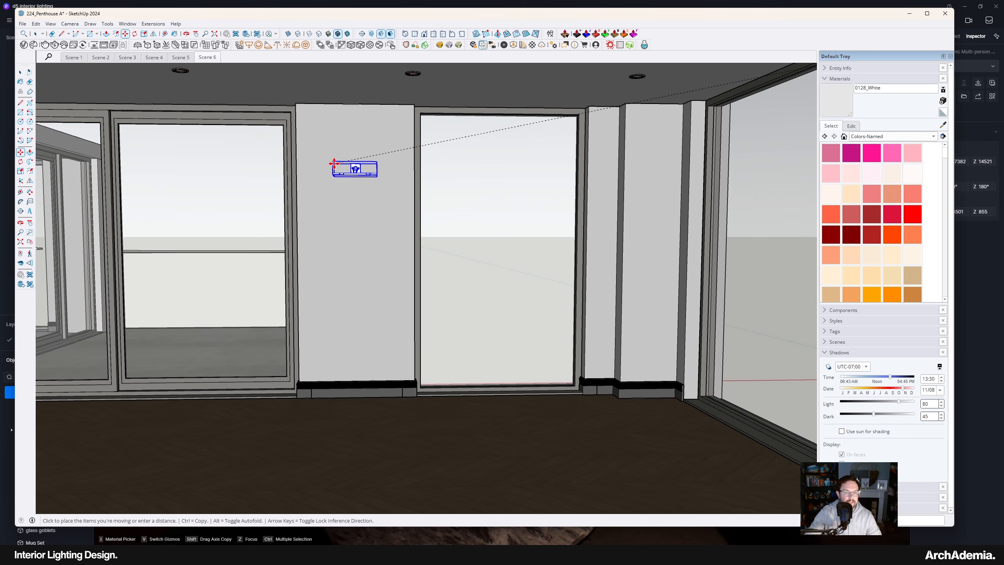
{"action": "left_click", "coordinate": [336, 163]}
Lower the large framed artwork slightly on the wall near the wooden door
{"action": "middle_click_drag", "start_coordinate": [332, 213], "coordinate": [373, 203]}
{"action": "scroll", "coordinate": [477, 255], "scroll_direction": "down", "scroll_amount": 3}
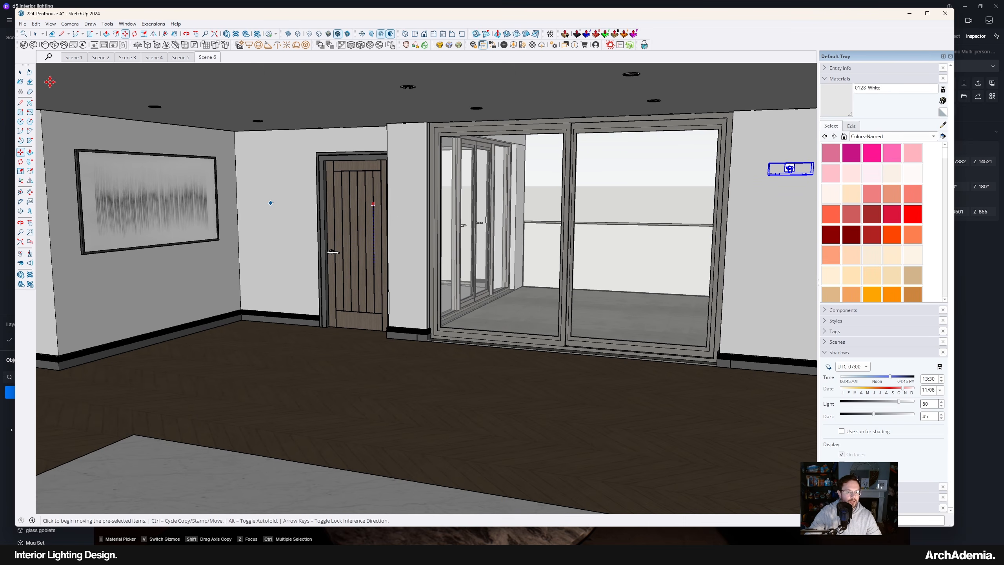
{"action": "scroll", "coordinate": [69, 224], "scroll_direction": "up", "scroll_amount": 2}
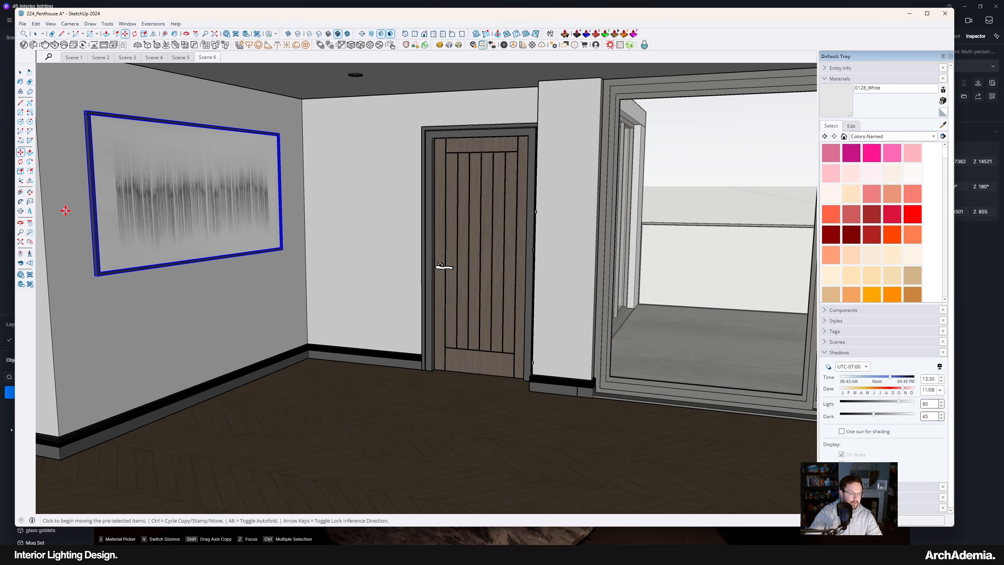
{"action": "left_click", "coordinate": [66, 210]}
{"action": "left_click", "coordinate": [66, 221]}
{"action": "left_click", "coordinate": [21, 75]}
Rotate a copy of the picture light to match the framed artwork's wall and move it across the room to the artwork
{"action": "scroll", "coordinate": [223, 221], "scroll_direction": "down", "scroll_amount": 5}
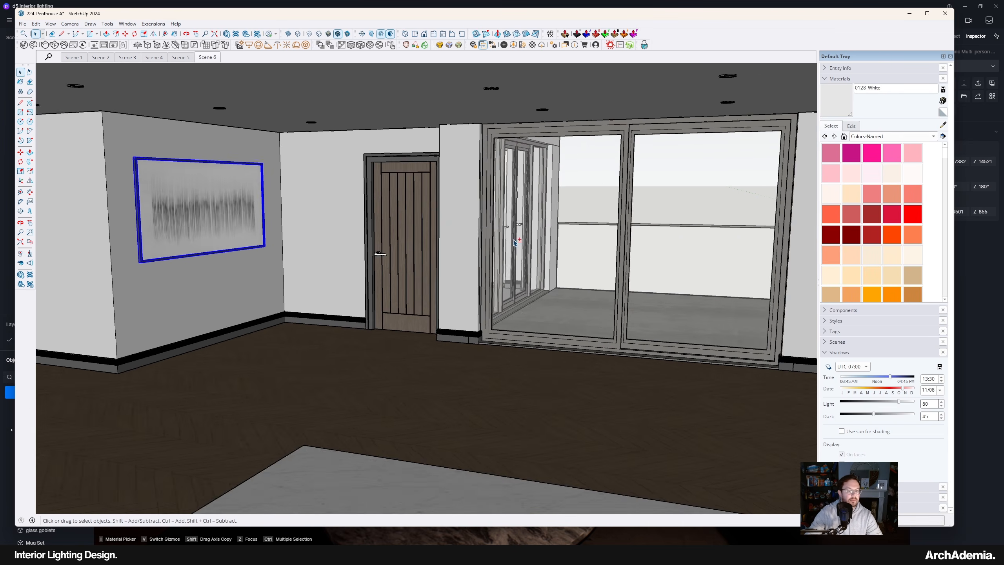
{"action": "scroll", "coordinate": [700, 197], "scroll_direction": "up", "scroll_amount": 2}
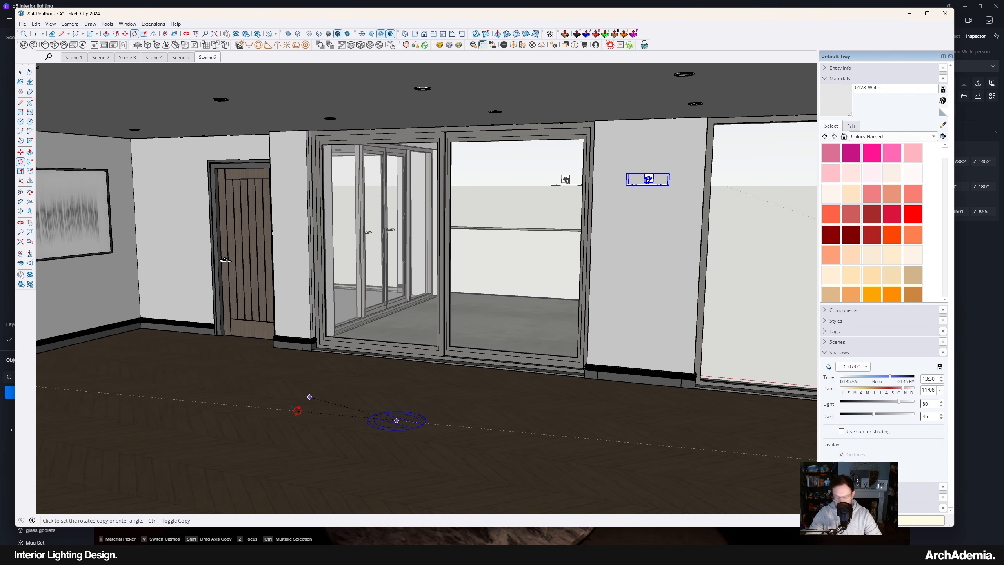
{"action": "key", "text": "Return"}
{"action": "key", "text": "m"}
{"action": "middle_click_drag", "start_coordinate": [276, 390], "coordinate": [472, 390], "text": "shift"}
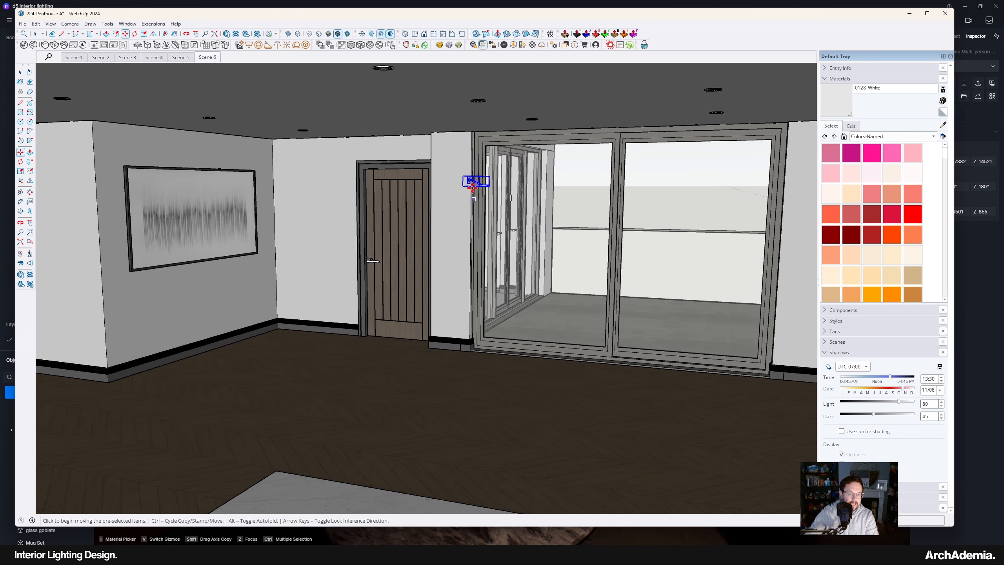
{"action": "left_click", "coordinate": [458, 185]}
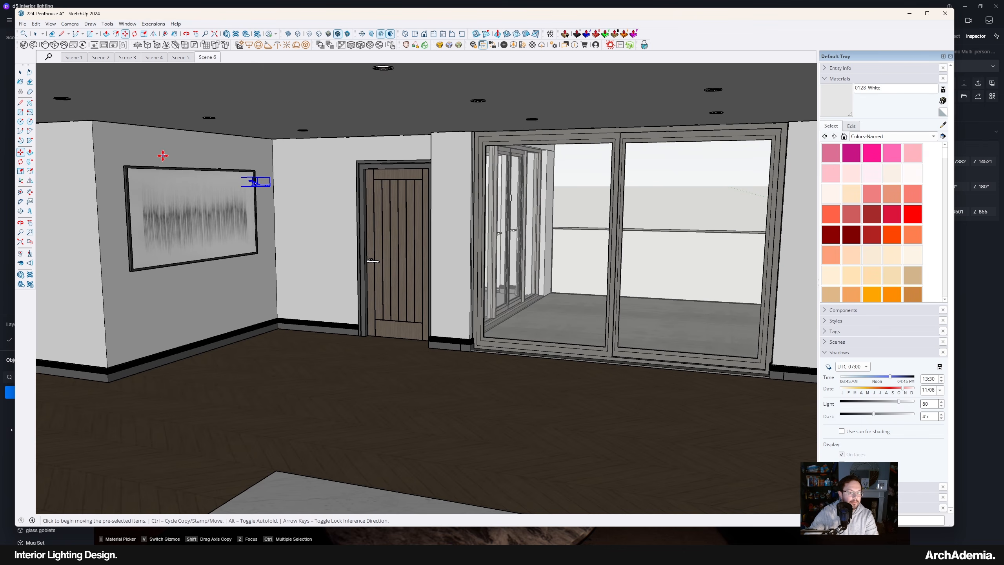
Raise the copied picture light above the framed artwork and centre it over the frame's upper edge
{"action": "middle_click_drag", "start_coordinate": [207, 210], "coordinate": [393, 220]}
{"action": "scroll", "coordinate": [351, 193], "scroll_direction": "up", "scroll_amount": 5}
{"action": "middle_click_drag", "start_coordinate": [340, 180], "coordinate": [368, 178]}
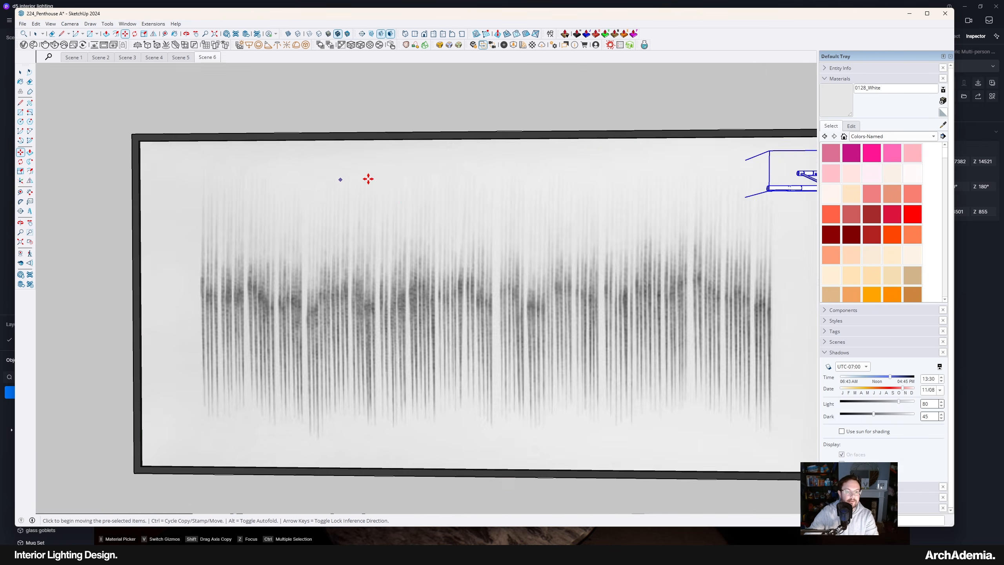
{"action": "scroll", "coordinate": [367, 178], "scroll_direction": "down", "scroll_amount": 3}
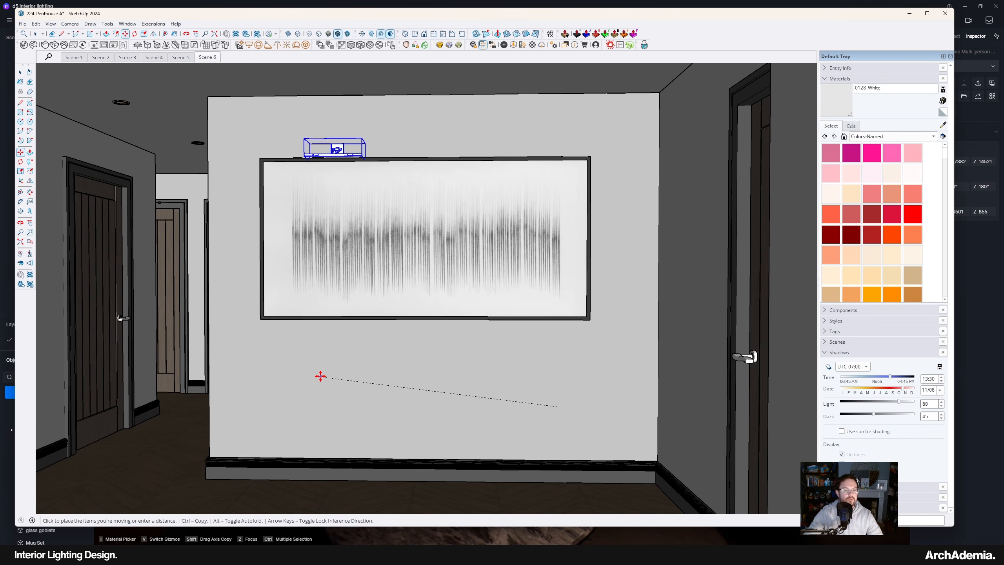
{"action": "left_click", "coordinate": [317, 368]}
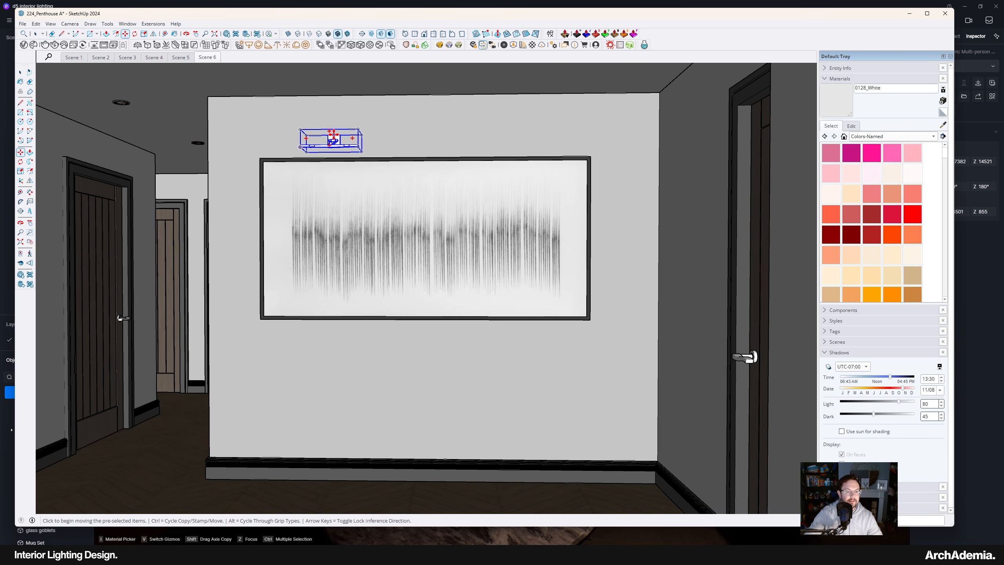
{"action": "left_click", "coordinate": [334, 137]}
{"action": "left_click", "coordinate": [420, 159]}
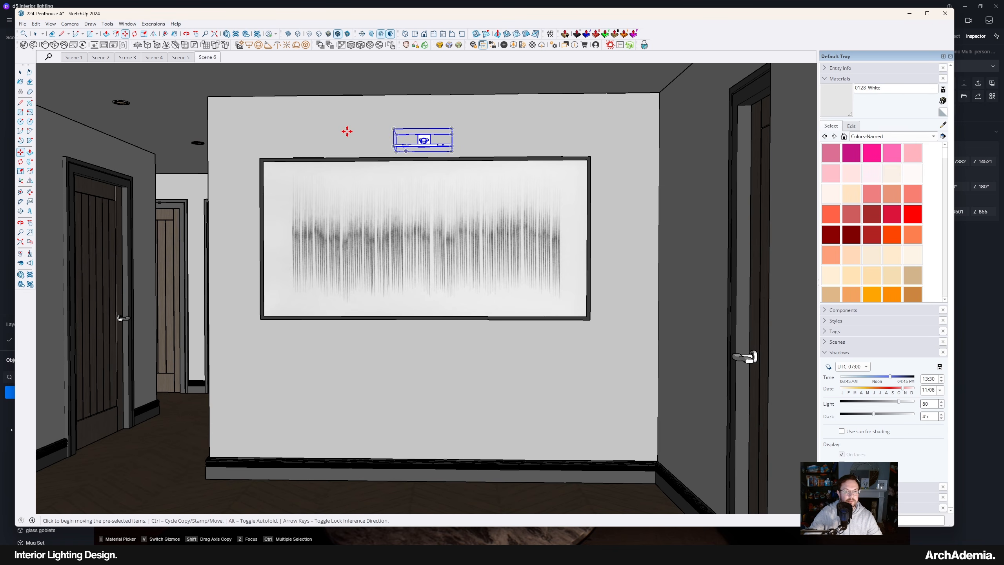
Adjust the picture light's distance from the wall above the framed artwork
{"action": "scroll", "coordinate": [348, 132], "scroll_direction": "up", "scroll_amount": 4}
{"action": "middle_click_drag", "start_coordinate": [348, 137], "coordinate": [385, 146]}
{"action": "scroll", "coordinate": [436, 139], "scroll_direction": "up", "scroll_amount": 1}
{"action": "left_click", "coordinate": [416, 123]}
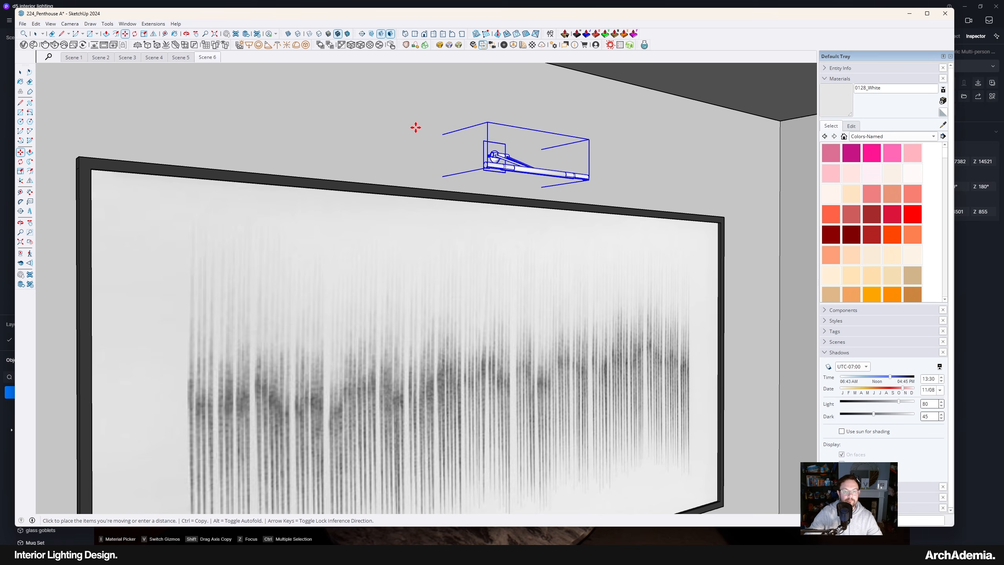
{"action": "left_click", "coordinate": [20, 72]}
{"action": "scroll", "coordinate": [272, 213], "scroll_direction": "down", "scroll_amount": 5}
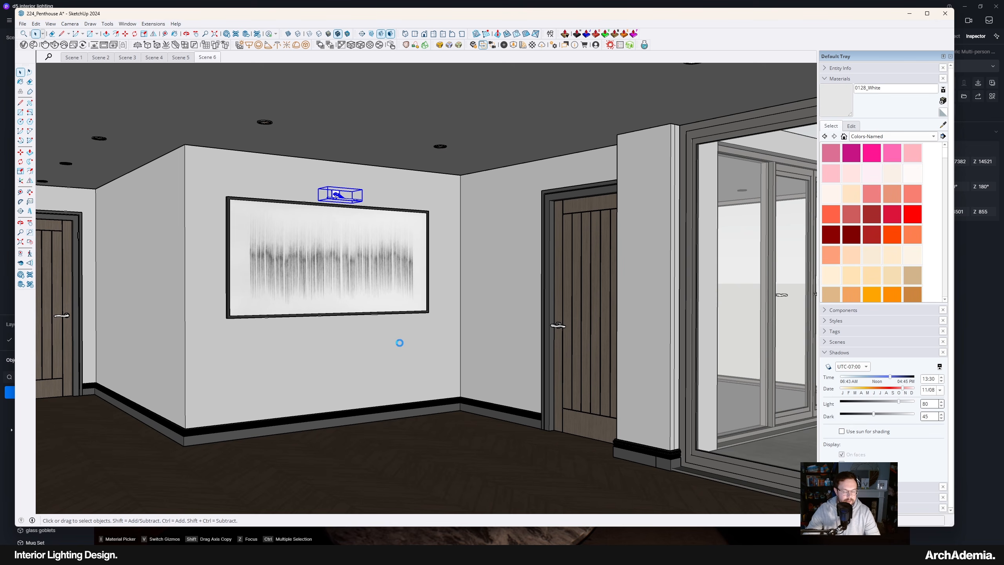
Switch to D5 Render and reload the 224_Penthouse A.skp model
{"action": "key", "text": "alt+Tab"}
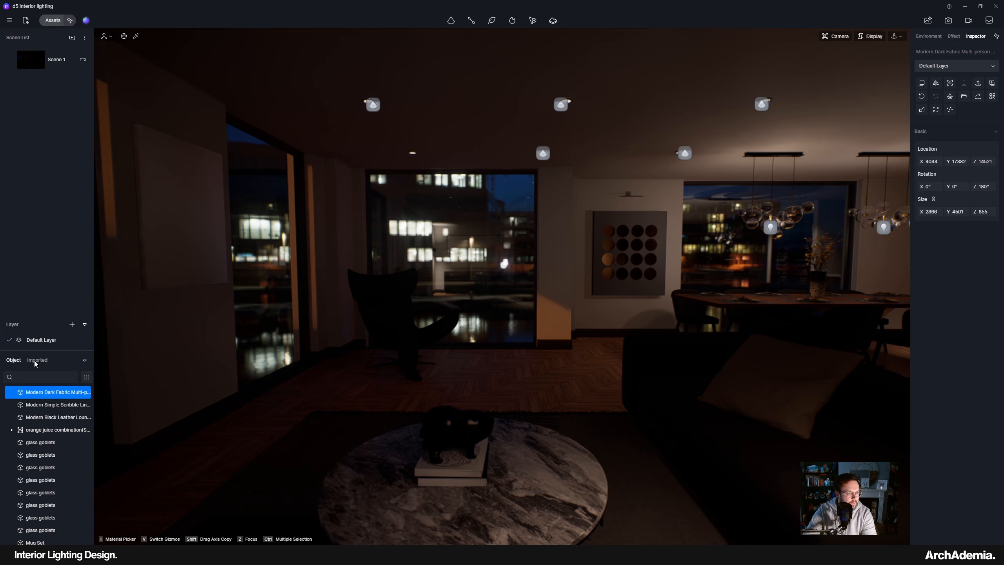
{"action": "scroll", "coordinate": [44, 431], "scroll_direction": "up", "scroll_amount": 5}
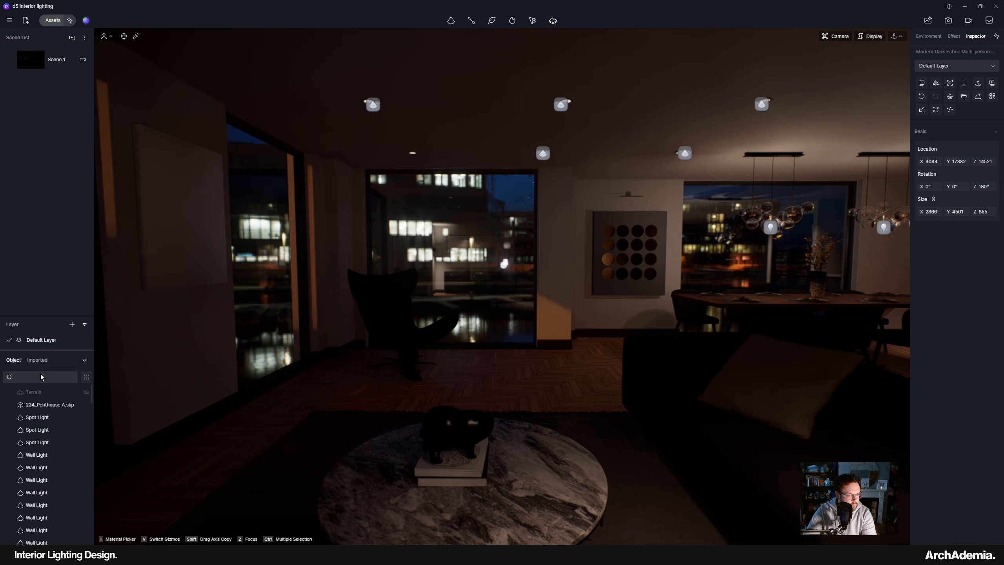
{"action": "right_click", "coordinate": [40, 407]}
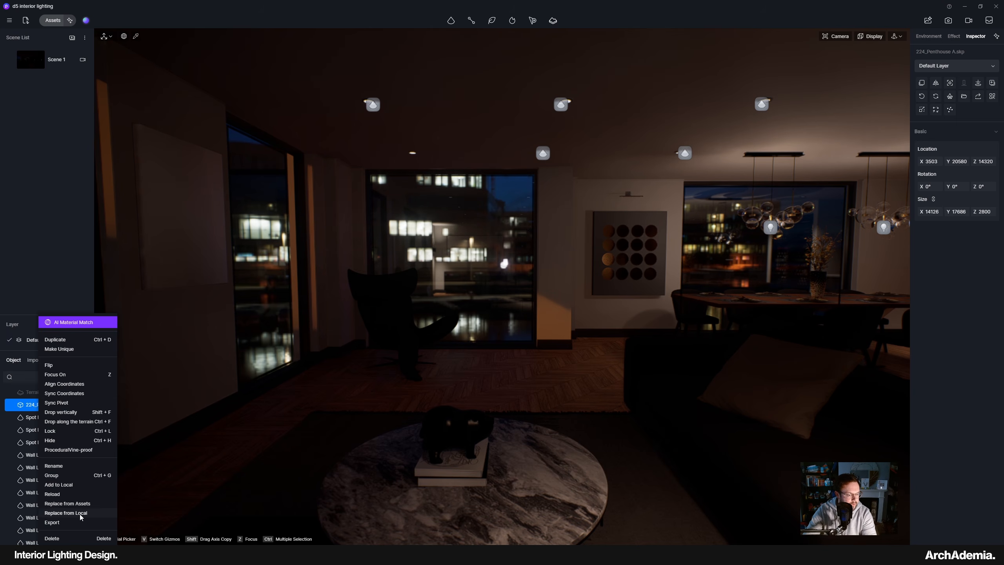
{"action": "left_click", "coordinate": [53, 494]}
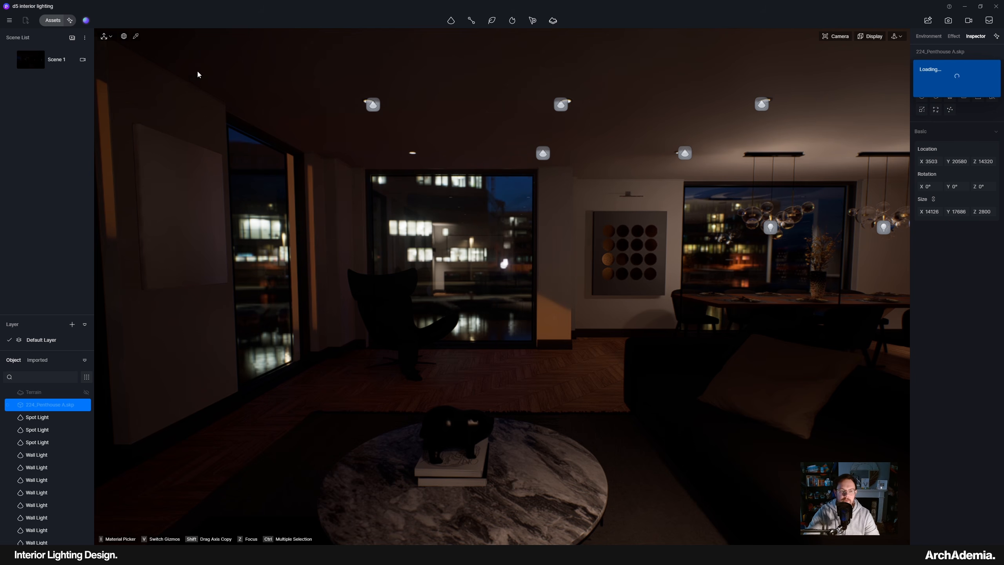
Duplicate a wall light and place the copy just above the circle-patterned artwork, beneath its picture light
{"action": "middle_click_drag", "start_coordinate": [554, 340], "coordinate": [316, 349]}
{"action": "scroll", "coordinate": [627, 240], "scroll_direction": "up", "scroll_amount": 5}
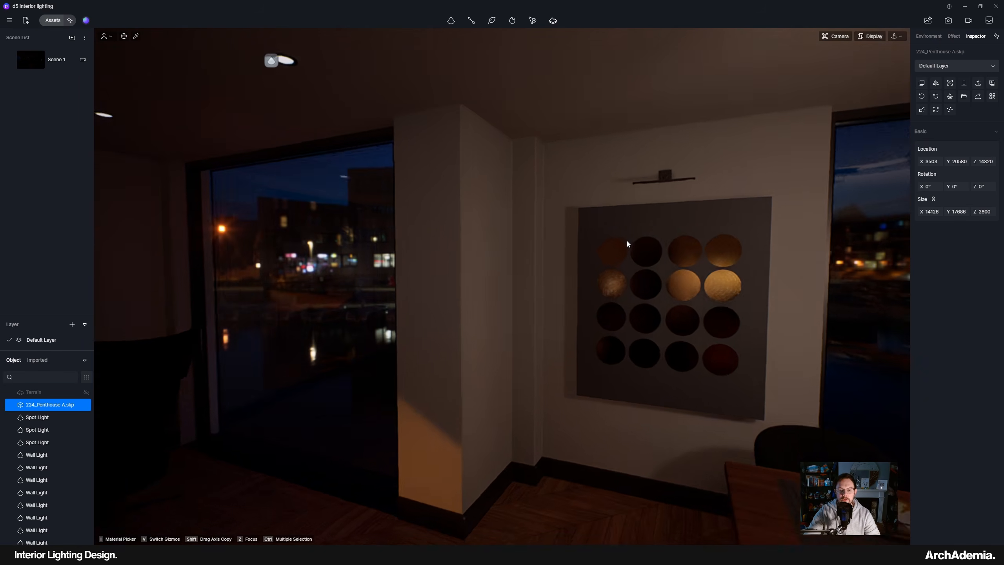
{"action": "scroll", "coordinate": [627, 240], "scroll_direction": "down", "scroll_amount": 5}
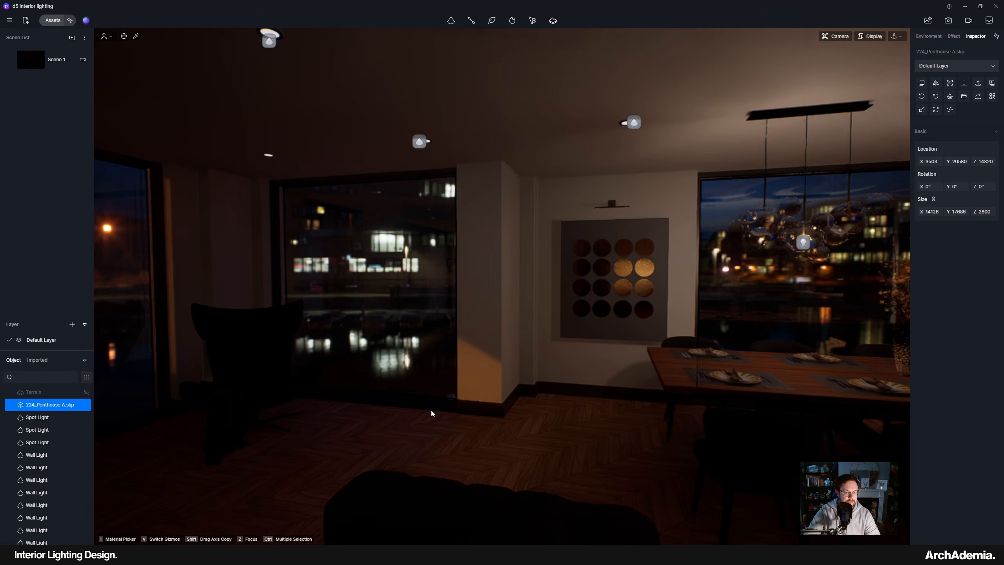
{"action": "left_click", "coordinate": [35, 456]}
{"action": "right_click", "coordinate": [35, 457]}
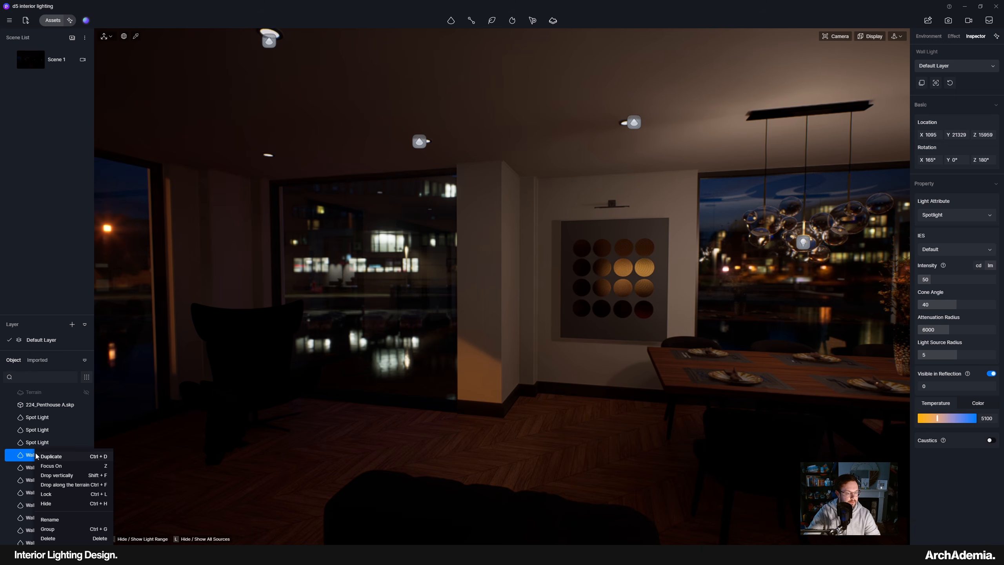
{"action": "left_click", "coordinate": [53, 465]}
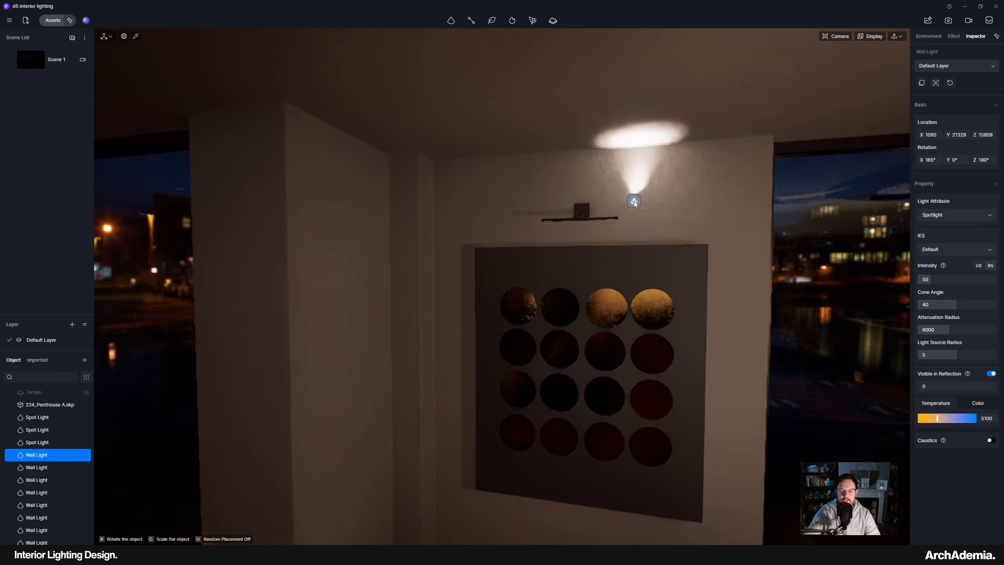
{"action": "left_click_drag", "start_coordinate": [634, 201], "coordinate": [534, 245]}
{"action": "left_click", "coordinate": [533, 244]}
Zero the copied wall light's Z and X rotation and move it out from the wall to Y 12172
{"action": "mouse_move", "coordinate": [578, 273]}
{"action": "right_mouse_down"}
{"action": "mouse_move", "coordinate": [494, 273]}
{"action": "mouse_move", "coordinate": [577, 273]}
{"action": "right_mouse_up"}
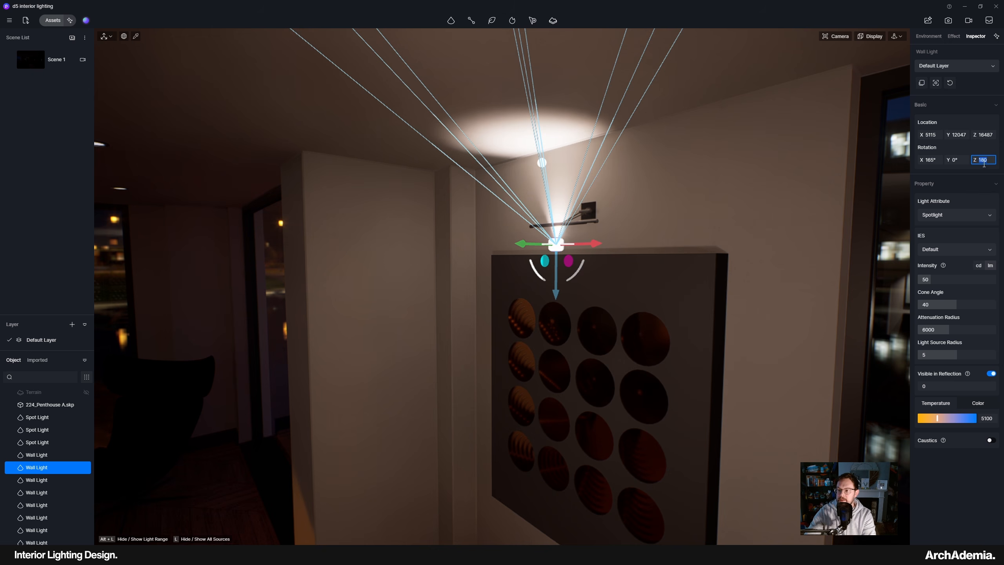
{"action": "type", "text": "0"}
{"action": "key", "text": "Return"}
{"action": "scroll", "coordinate": [742, 192], "scroll_direction": "up", "scroll_amount": 3}
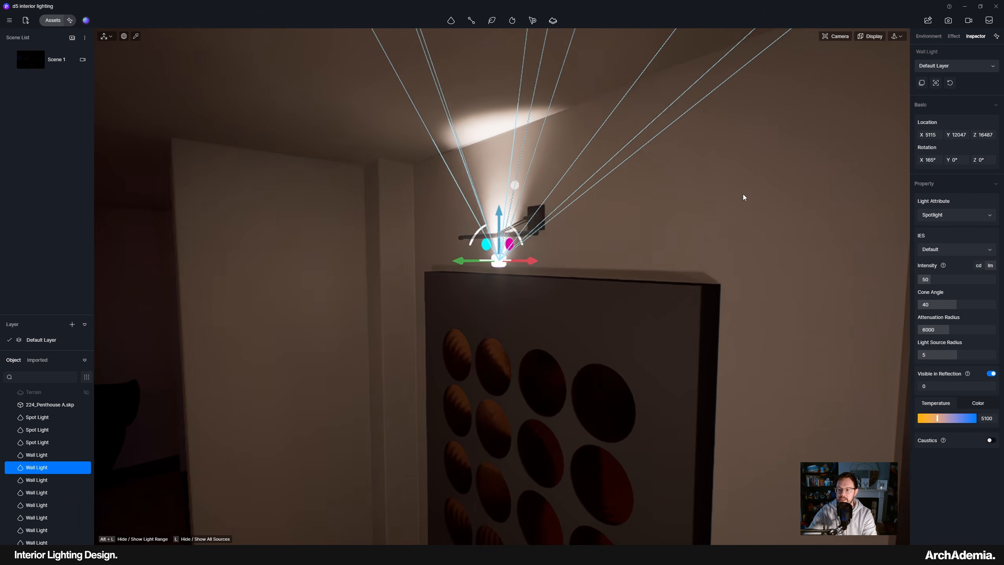
{"action": "mouse_move", "coordinate": [356, 253]}
{"action": "right_mouse_down"}
{"action": "mouse_move", "coordinate": [417, 257]}
{"action": "mouse_move", "coordinate": [350, 265]}
{"action": "right_mouse_up"}
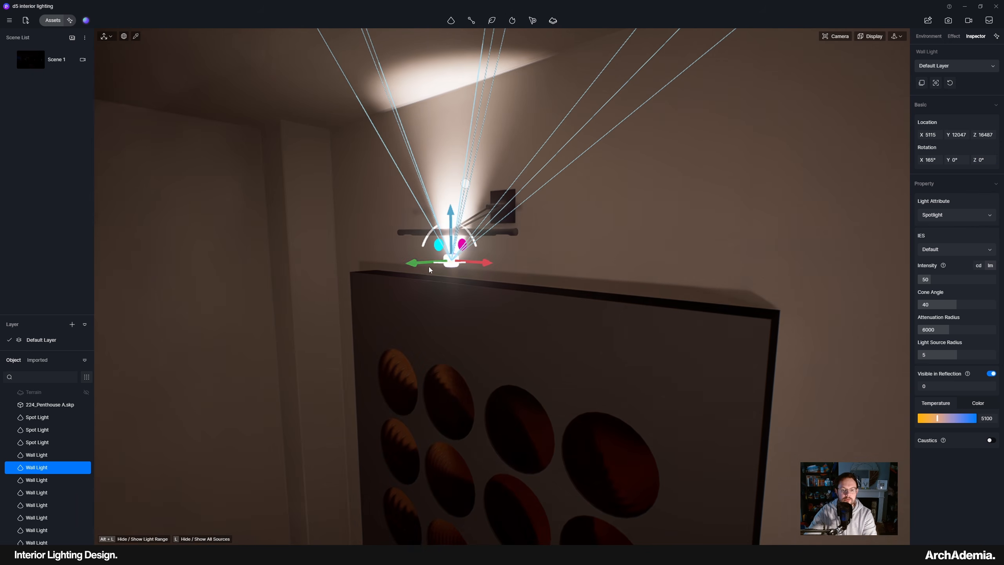
{"action": "left_click_drag", "start_coordinate": [412, 266], "coordinate": [365, 266]}
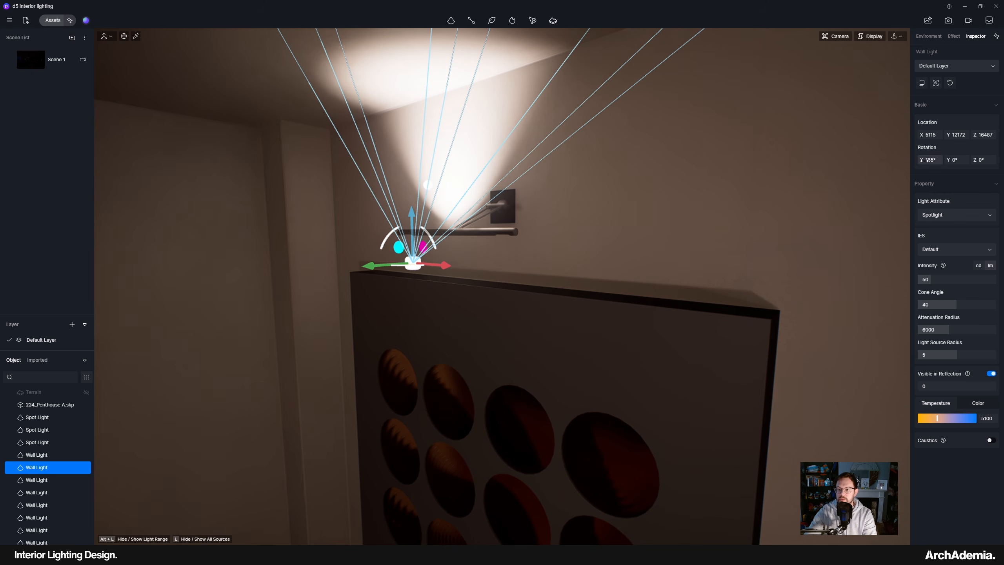
{"action": "type", "text": "0"}
{"action": "key", "text": "Return"}
Raise the light to Z 16513 towards the picture light bar and tilt it 16° on X towards the artwork
{"action": "right_click_drag", "start_coordinate": [589, 296], "coordinate": [652, 293]}
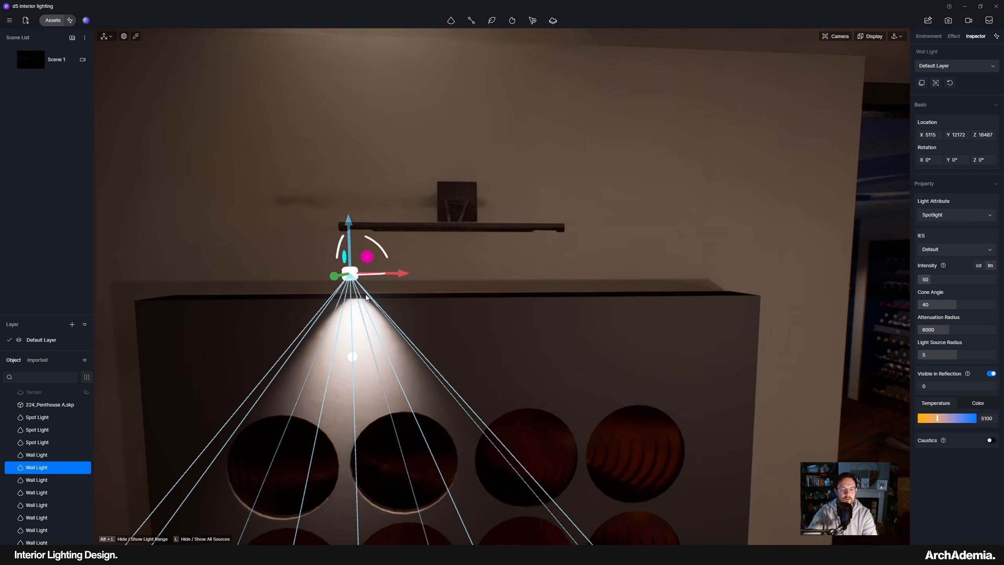
{"action": "left_click_drag", "start_coordinate": [347, 227], "coordinate": [346, 216]}
{"action": "right_click_drag", "start_coordinate": [486, 329], "coordinate": [398, 325]}
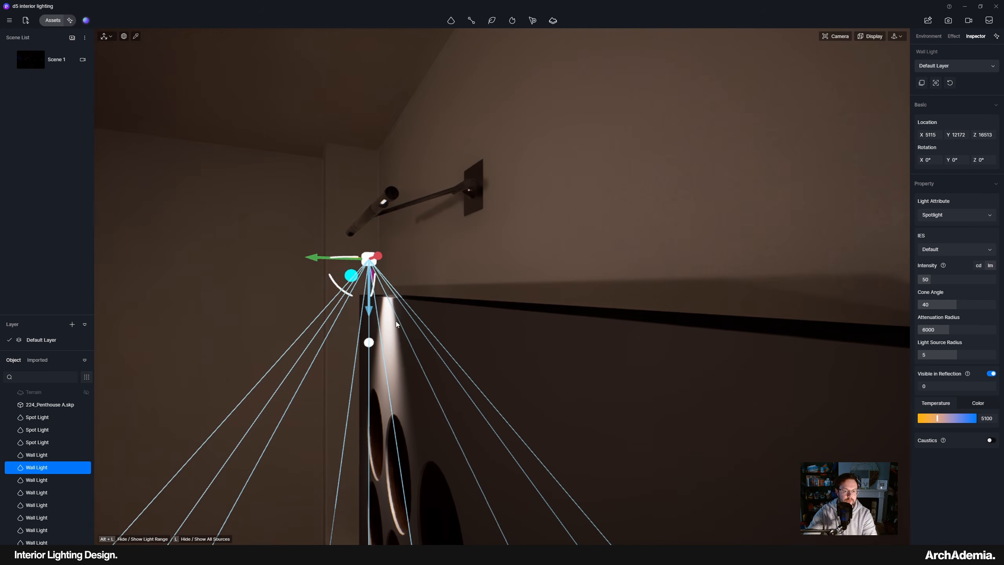
{"action": "left_click_drag", "start_coordinate": [342, 289], "coordinate": [351, 297]}
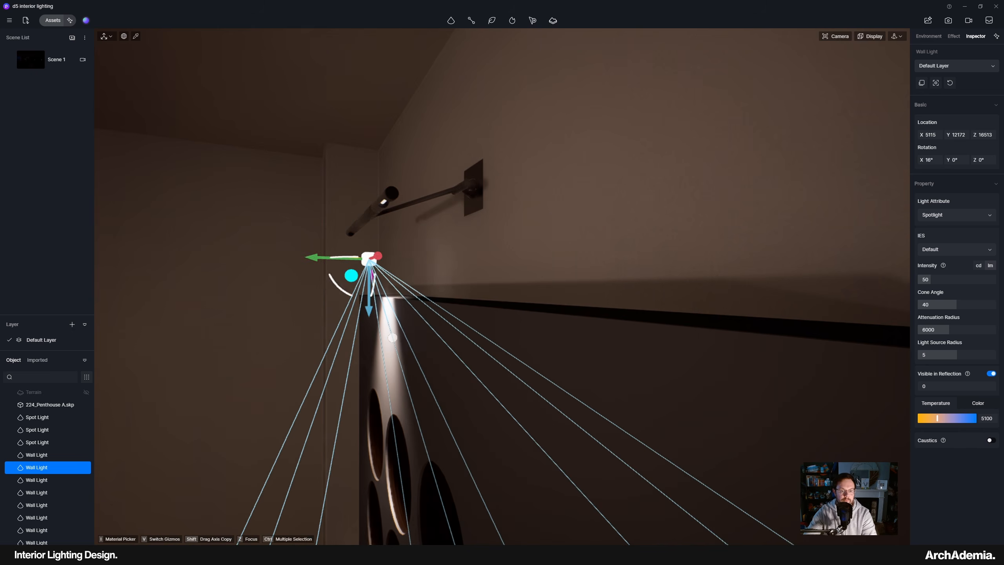
Move the tilted wall light farther out from the circle-patterned artwork to Y 12268
{"action": "right_click_drag", "start_coordinate": [393, 389], "coordinate": [475, 395]}
{"action": "scroll", "coordinate": [475, 395], "scroll_direction": "down", "scroll_amount": 5}
{"action": "scroll", "coordinate": [350, 376], "scroll_direction": "up", "scroll_amount": 2}
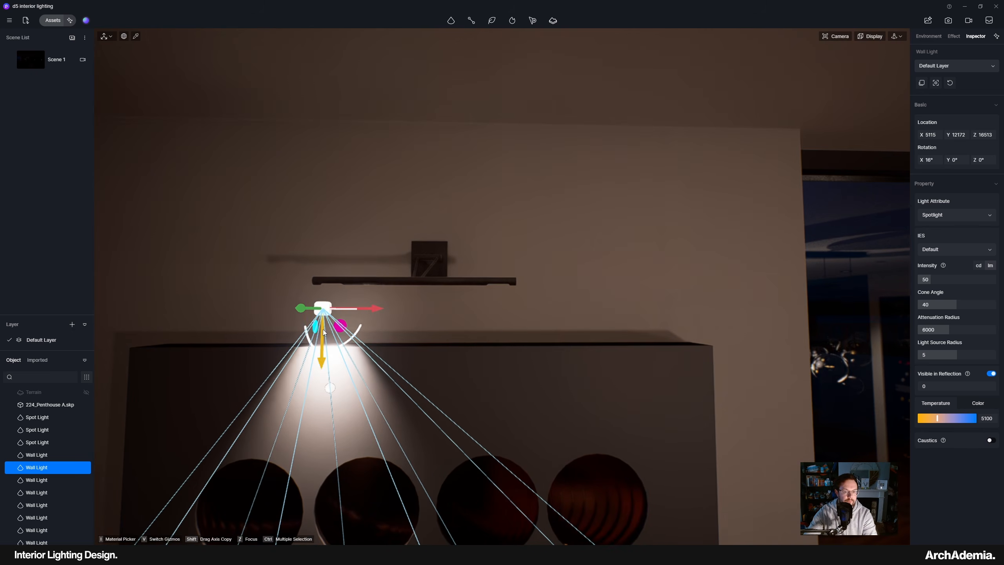
{"action": "right_click_drag", "start_coordinate": [319, 360], "coordinate": [207, 374]}
{"action": "left_click_drag", "start_coordinate": [291, 312], "coordinate": [232, 322]}
Copy the wall light along the picture light to X 5424 so two spotlights wash the circle-patterned artwork
{"action": "right_click_drag", "start_coordinate": [237, 323], "coordinate": [348, 285]}
{"action": "scroll", "coordinate": [441, 294], "scroll_direction": "up", "scroll_amount": 5}
{"action": "right_click_drag", "start_coordinate": [425, 226], "coordinate": [405, 214]}
{"action": "scroll", "coordinate": [412, 194], "scroll_direction": "down", "scroll_amount": 6}
{"action": "scroll", "coordinate": [405, 214], "scroll_direction": "up", "scroll_amount": 2}
{"action": "scroll", "coordinate": [333, 276], "scroll_direction": "down", "scroll_amount": 4}
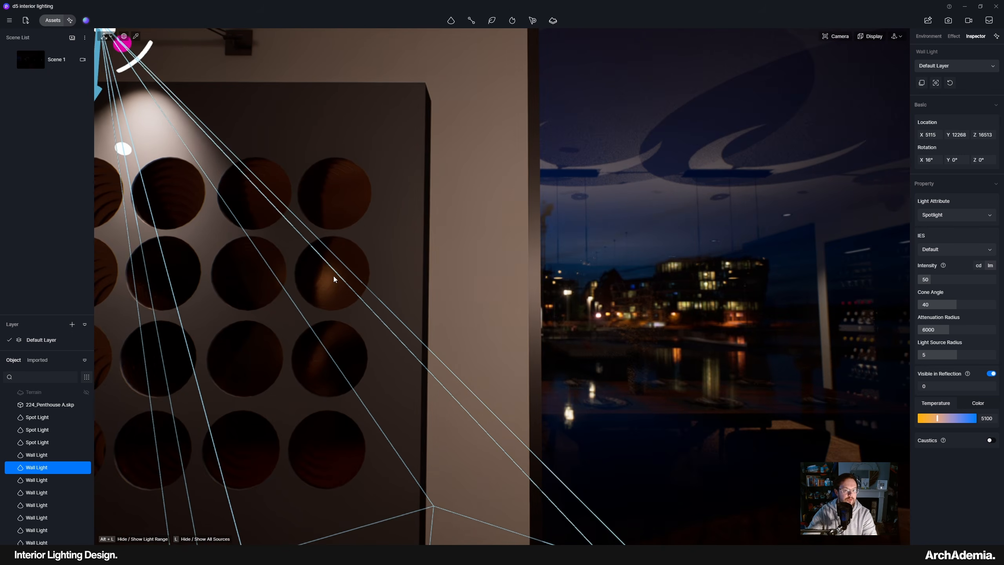
{"action": "middle_click_drag", "start_coordinate": [273, 230], "coordinate": [634, 451]}
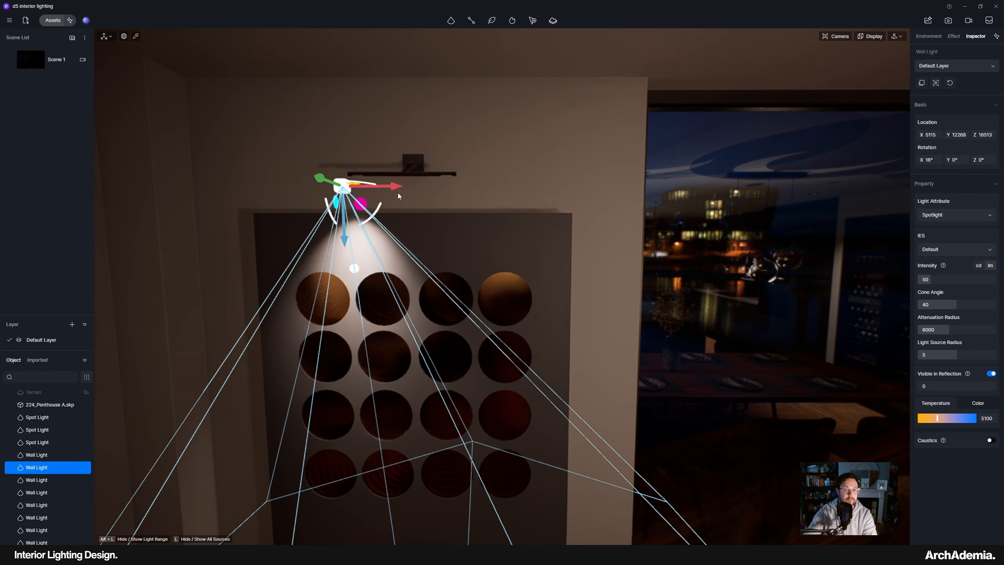
{"action": "left_click_drag", "start_coordinate": [396, 190], "coordinate": [495, 202]}
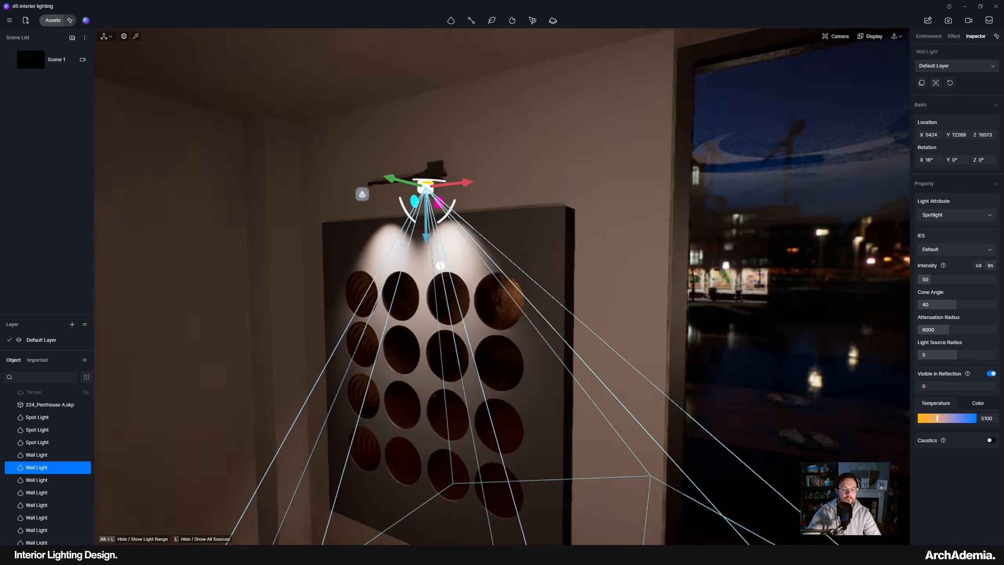
Duplicate the wall light onto the narrow wall between the windows, just below that wall's picture light
{"action": "scroll", "coordinate": [470, 277], "scroll_direction": "down", "scroll_amount": 4}
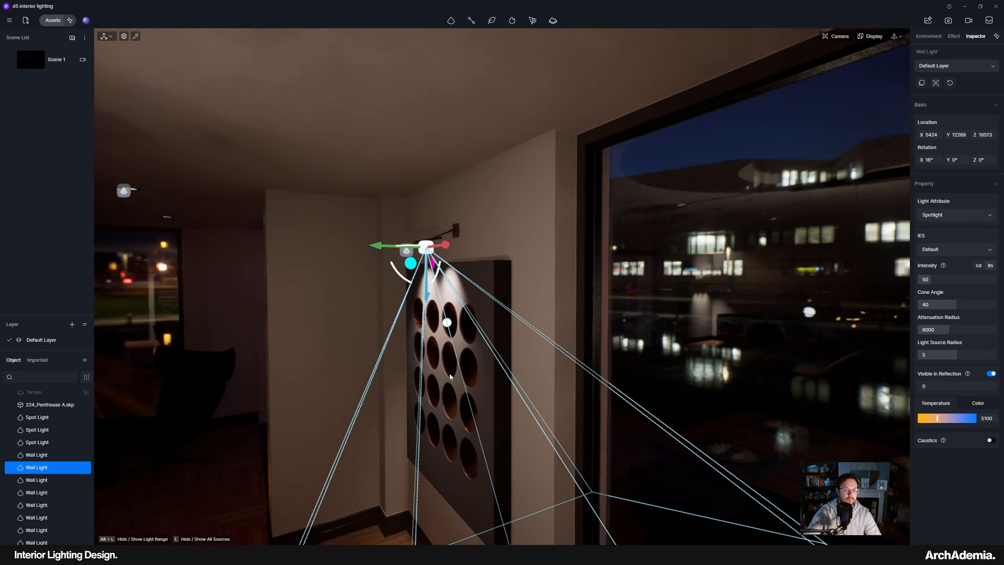
{"action": "right_click_drag", "start_coordinate": [547, 352], "coordinate": [630, 345]}
{"action": "scroll", "coordinate": [357, 257], "scroll_direction": "down", "scroll_amount": 3}
{"action": "scroll", "coordinate": [358, 258], "scroll_direction": "up", "scroll_amount": 1}
{"action": "scroll", "coordinate": [357, 257], "scroll_direction": "up", "scroll_amount": 4}
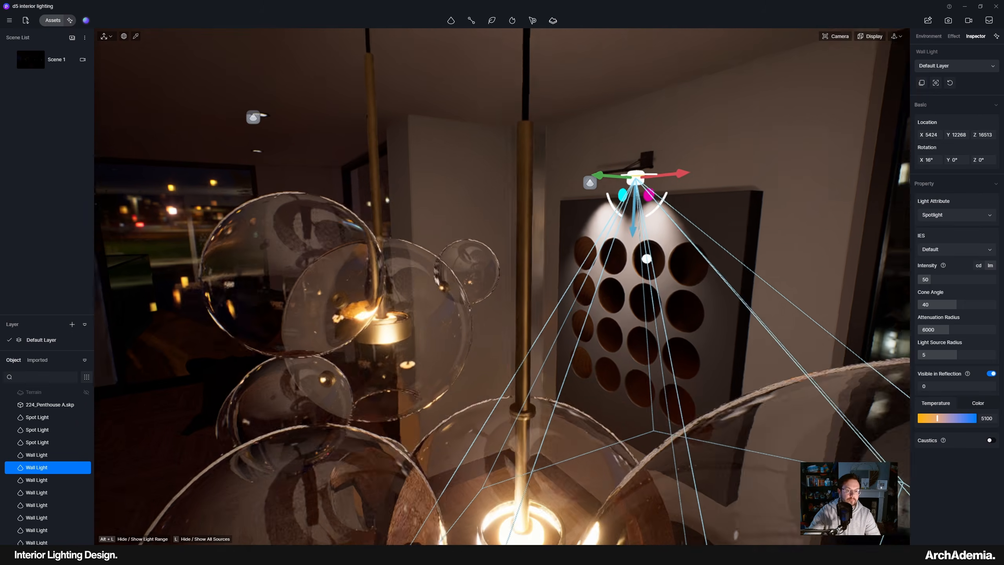
{"action": "middle_click_drag", "start_coordinate": [357, 257], "coordinate": [433, 304]}
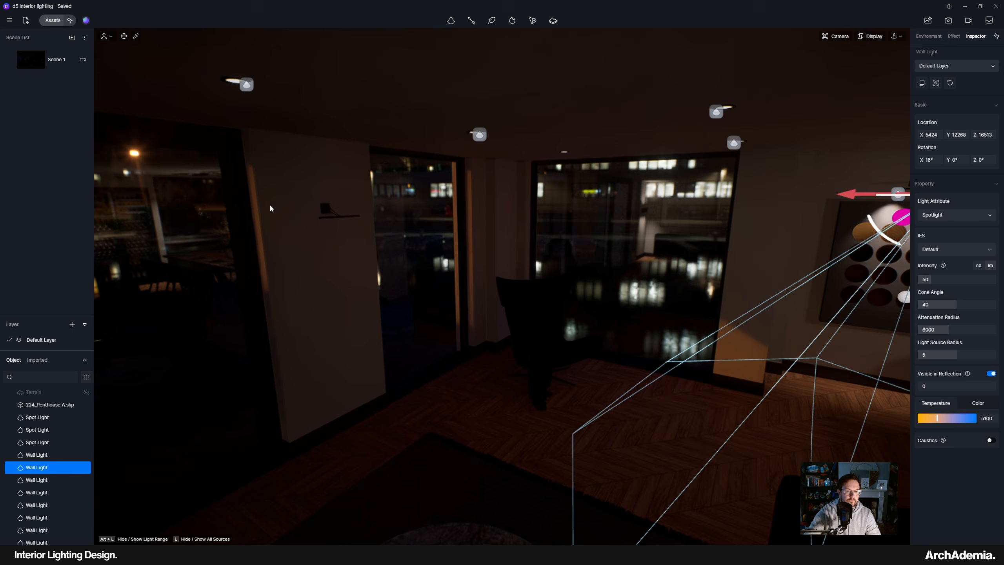
{"action": "scroll", "coordinate": [272, 208], "scroll_direction": "up", "scroll_amount": 4}
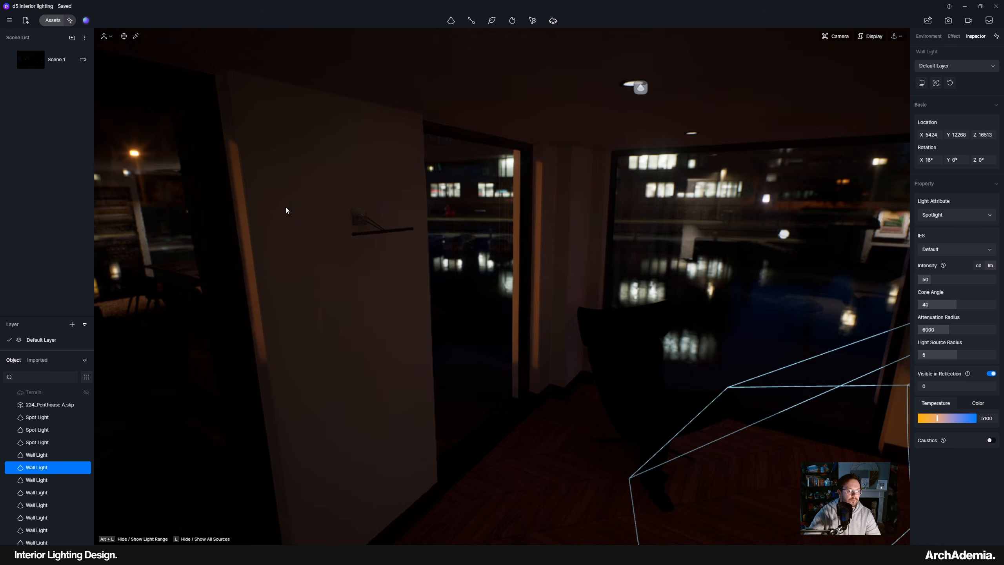
{"action": "right_click", "coordinate": [40, 471]}
{"action": "left_click", "coordinate": [57, 457]}
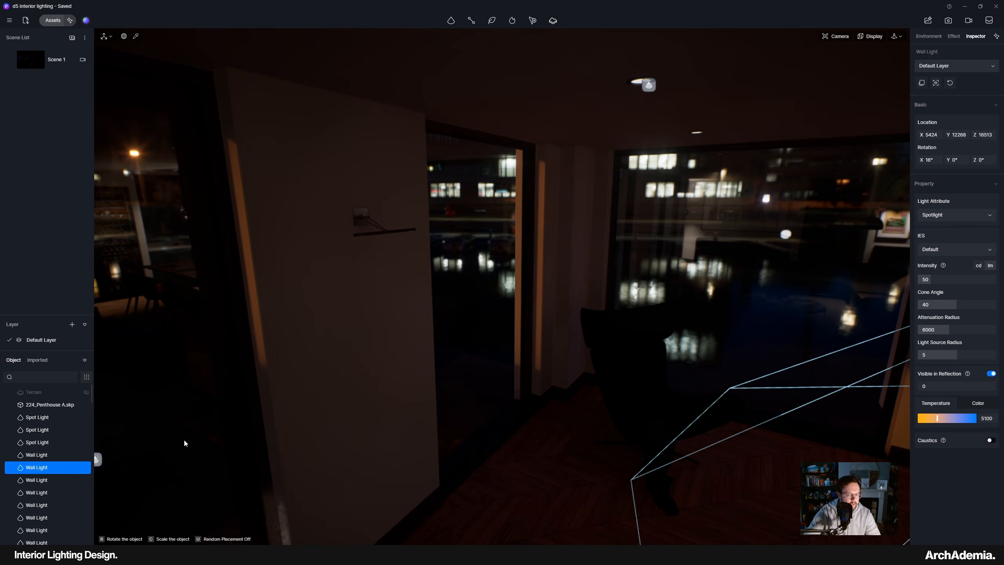
{"action": "left_click", "coordinate": [387, 246]}
Set the new wall light's X rotation to 0° and tilt it to 348° on Y towards the wall
{"action": "middle_click_drag", "start_coordinate": [387, 247], "coordinate": [863, 205]}
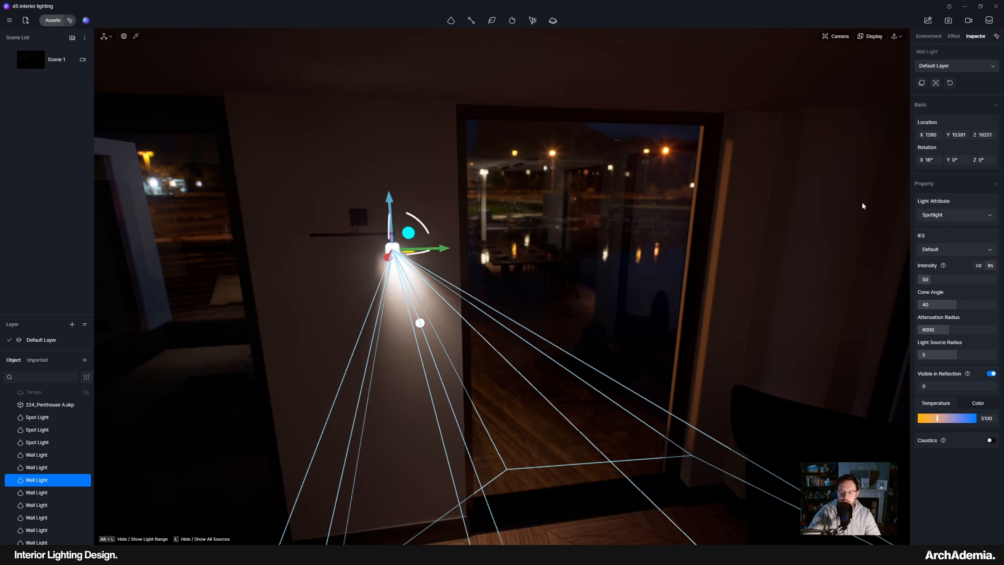
{"action": "type", "text": "0"}
{"action": "key", "text": "Return"}
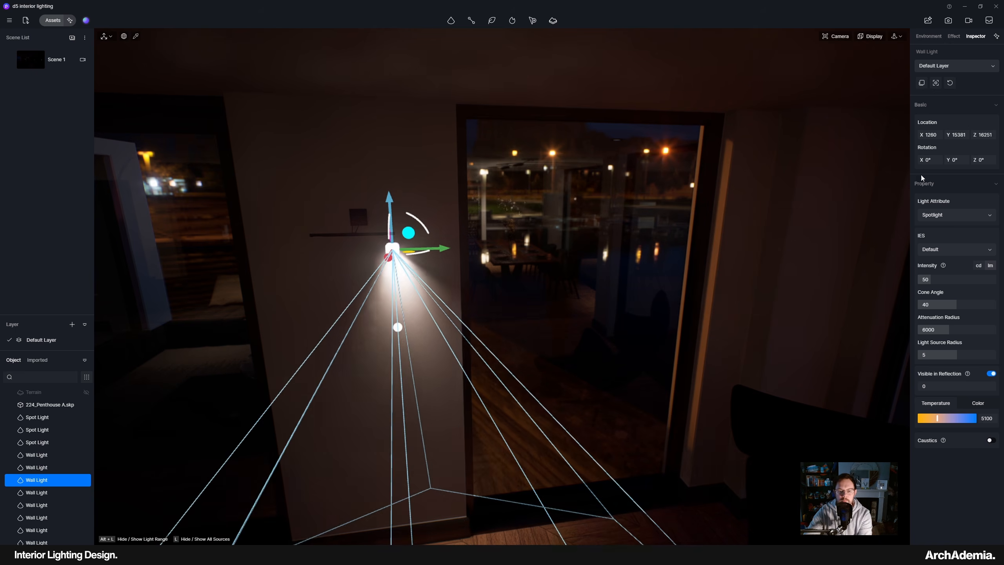
{"action": "middle_click_drag", "start_coordinate": [751, 257], "coordinate": [476, 292]}
{"action": "scroll", "coordinate": [338, 251], "scroll_direction": "up", "scroll_amount": 3}
{"action": "scroll", "coordinate": [406, 276], "scroll_direction": "down", "scroll_amount": 3}
{"action": "left_click_drag", "start_coordinate": [494, 208], "coordinate": [488, 218]}
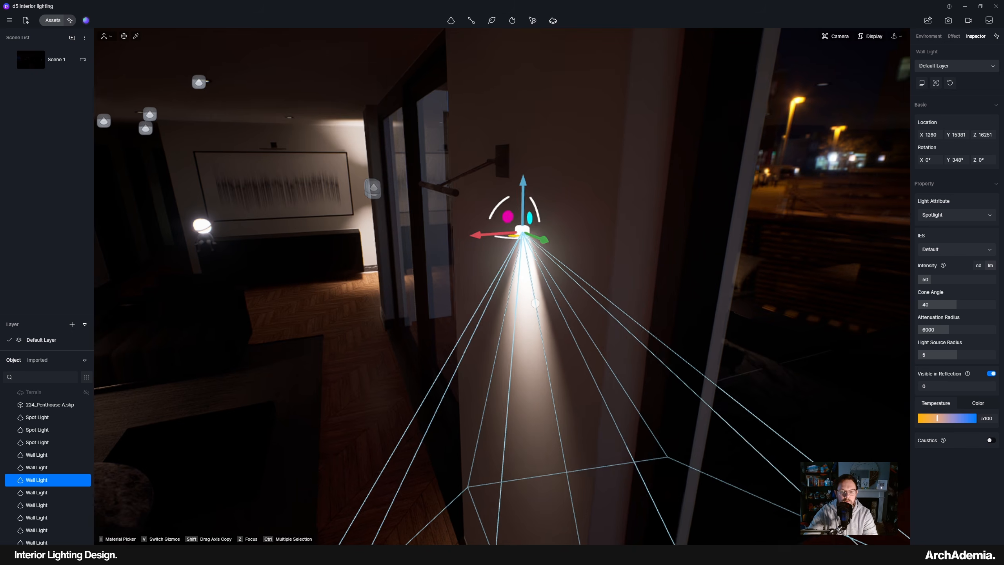
Reposition the narrow wall's light at X 1441 and Z 16298, and copy it along the picture light to Y 15670
{"action": "middle_click_drag", "start_coordinate": [581, 276], "coordinate": [533, 223]}
{"action": "left_click_drag", "start_coordinate": [513, 224], "coordinate": [444, 224]}
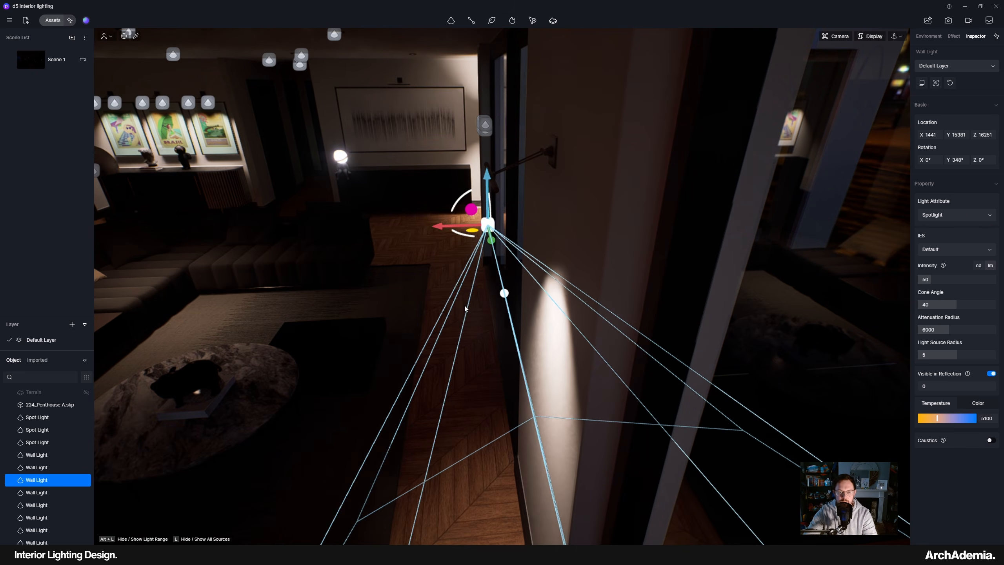
{"action": "middle_click_drag", "start_coordinate": [464, 305], "coordinate": [557, 237]}
{"action": "left_click_drag", "start_coordinate": [556, 237], "coordinate": [558, 228]}
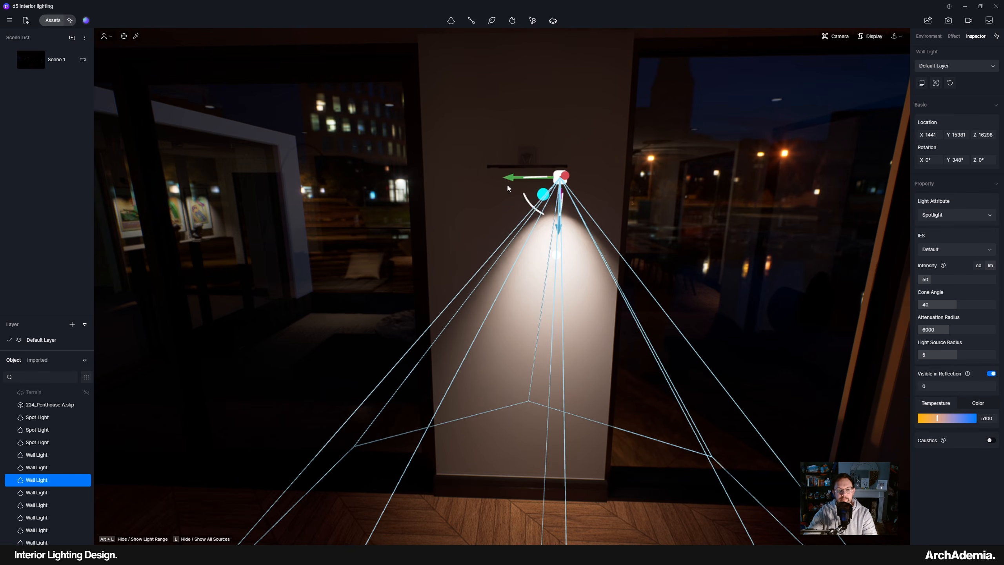
{"action": "left_click_drag", "start_coordinate": [508, 187], "coordinate": [436, 186]}
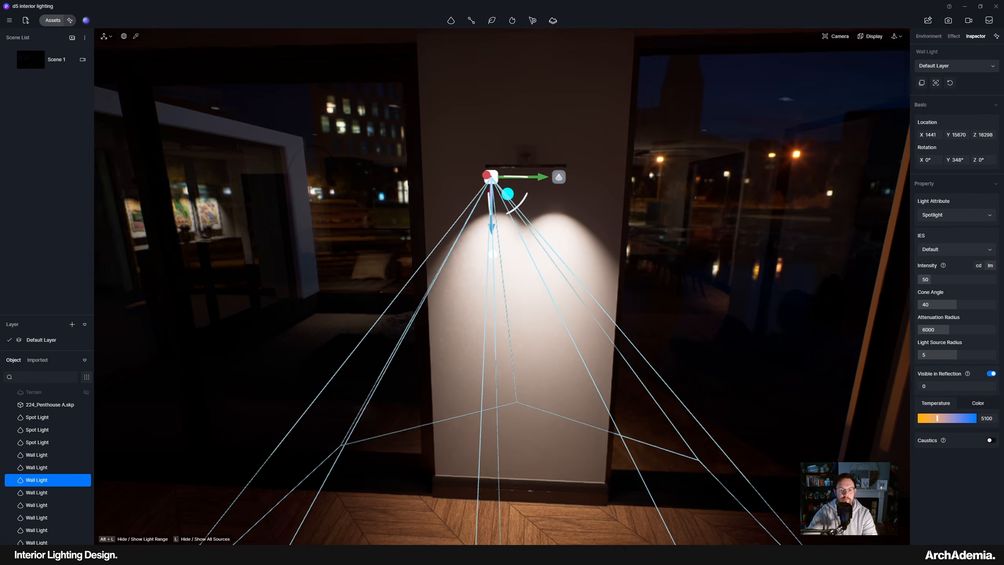
Duplicate the 100 lm wall light from the framed poster and place it beneath the large framed artwork's picture light
{"action": "right_click_drag", "start_coordinate": [494, 316], "coordinate": [557, 352]}
{"action": "scroll", "coordinate": [468, 203], "scroll_direction": "up", "scroll_amount": 4}
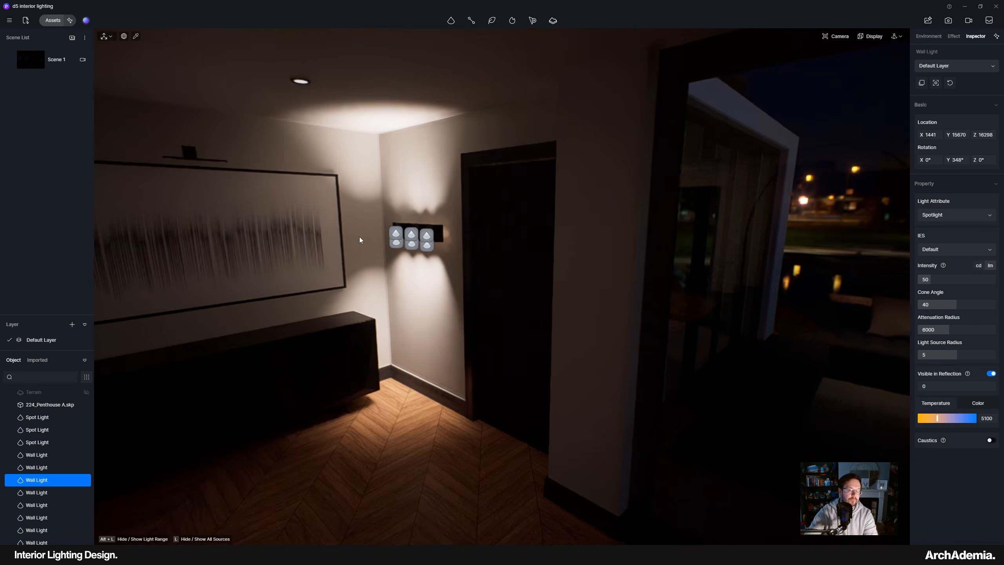
{"action": "middle_click_drag", "start_coordinate": [359, 238], "coordinate": [636, 229]}
{"action": "scroll", "coordinate": [636, 228], "scroll_direction": "down", "scroll_amount": 6}
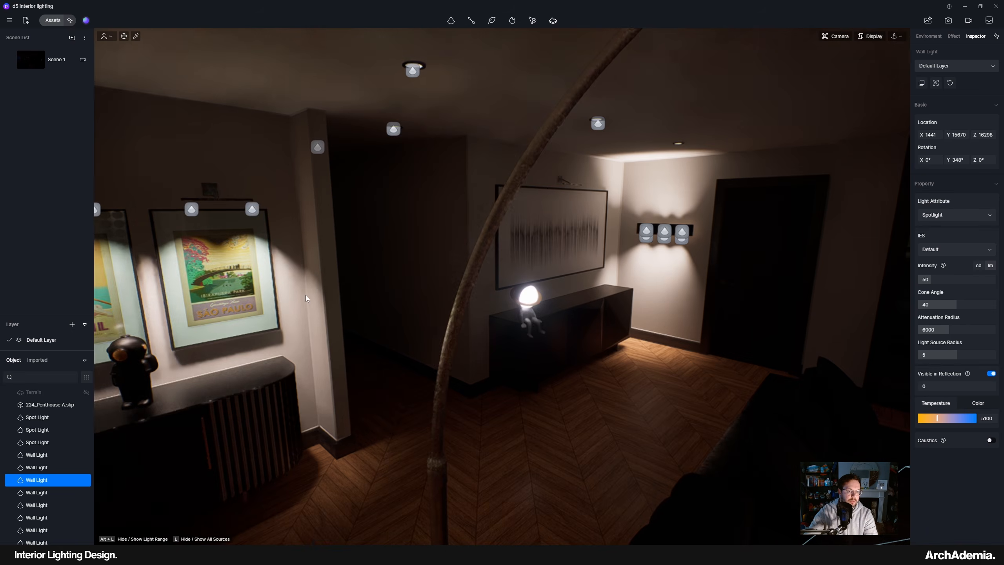
{"action": "left_click", "coordinate": [252, 208]}
{"action": "scroll", "coordinate": [637, 221], "scroll_direction": "up", "scroll_amount": 5}
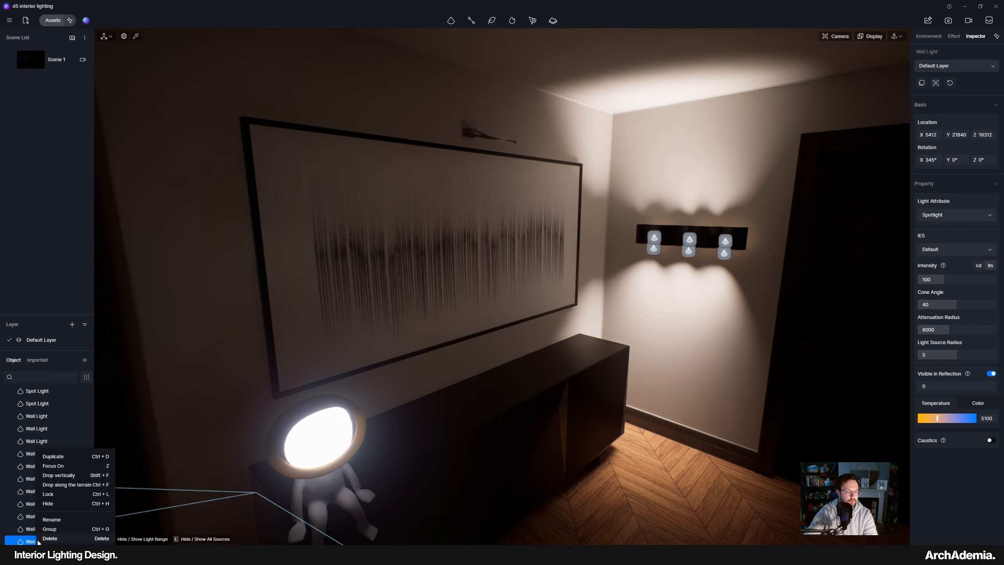
{"action": "scroll", "coordinate": [466, 183], "scroll_direction": "up", "scroll_amount": 3}
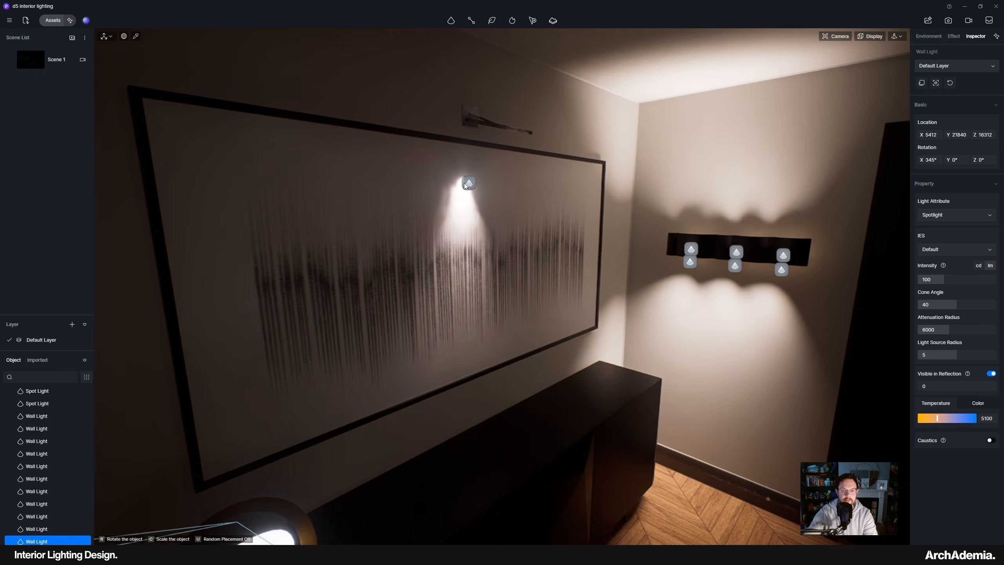
{"action": "middle_click_drag", "start_coordinate": [466, 184], "coordinate": [265, 176]}
{"action": "left_click", "coordinate": [428, 125]}
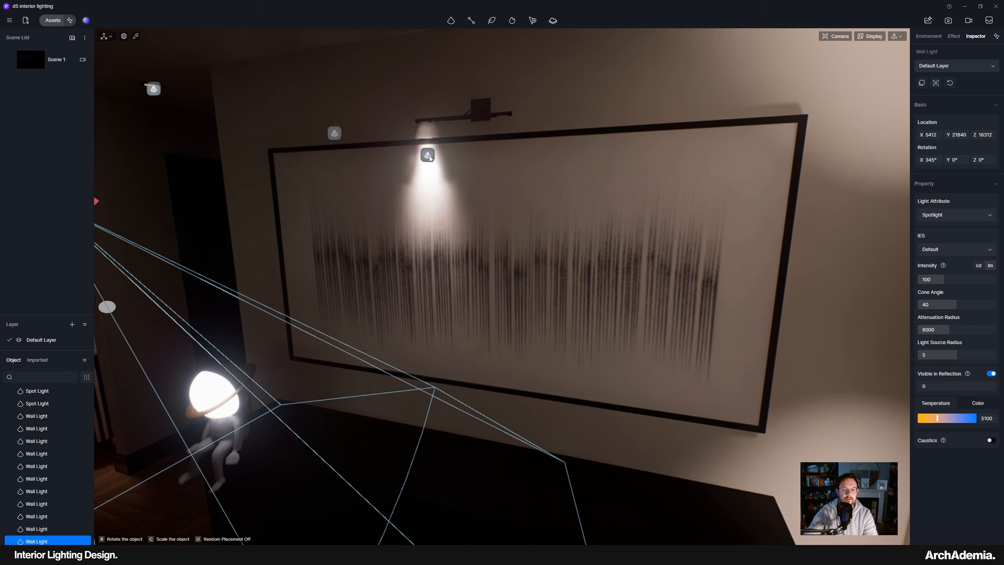
Position the large framed artwork's wall light at X 2597, Z 16442 and pull it out from the wall to Y 21543
{"action": "scroll", "coordinate": [426, 158], "scroll_direction": "up", "scroll_amount": 2}
{"action": "middle_click_drag", "start_coordinate": [376, 184], "coordinate": [452, 215]}
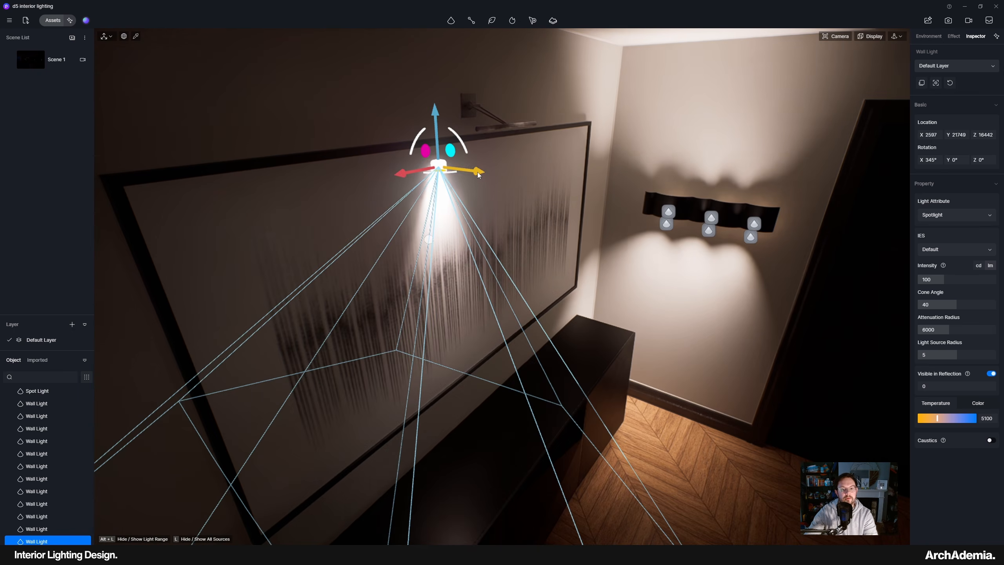
{"action": "left_click_drag", "start_coordinate": [478, 175], "coordinate": [522, 186]}
{"action": "middle_click_drag", "start_coordinate": [530, 276], "coordinate": [574, 311]}
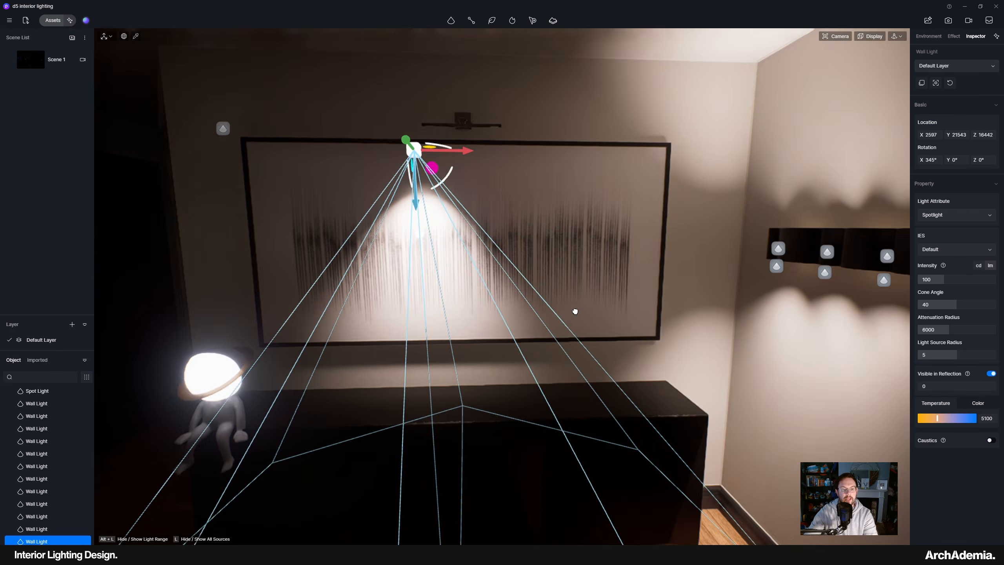
Widen the artwork light's cone angle to 59.8 and copy the light along the picture light to X 2245
{"action": "right_click_drag", "start_coordinate": [575, 312], "coordinate": [608, 328]}
{"action": "left_click_drag", "start_coordinate": [953, 305], "coordinate": [980, 305]}
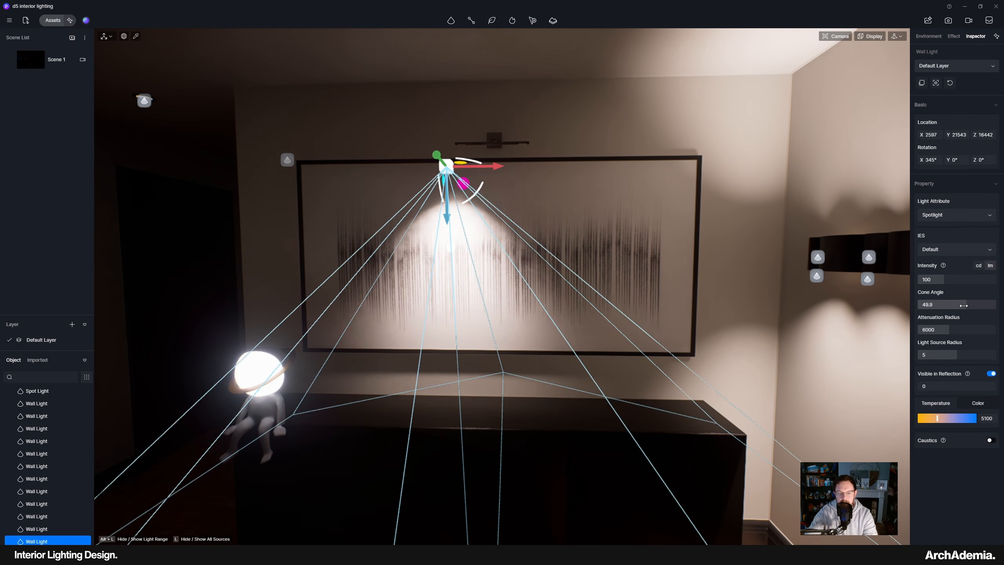
{"action": "left_click_drag", "start_coordinate": [498, 171], "coordinate": [574, 171]}
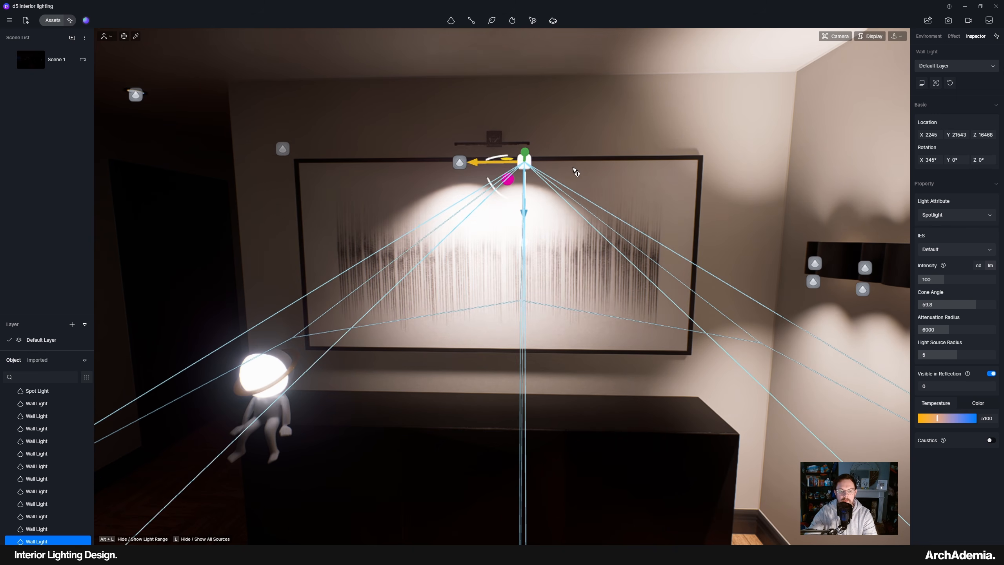
Examine the dark corner by the window and the round-disc artwork for a spot that needs extra lighting
{"action": "scroll", "coordinate": [376, 367], "scroll_direction": "down", "scroll_amount": 8}
{"action": "right_click_drag", "start_coordinate": [377, 365], "coordinate": [269, 356]}
{"action": "scroll", "coordinate": [341, 362], "scroll_direction": "up", "scroll_amount": 3}
{"action": "right_click_drag", "start_coordinate": [350, 347], "coordinate": [328, 347]}
{"action": "key", "text": "d"}
{"action": "right_click_drag", "start_coordinate": [426, 342], "coordinate": [397, 341]}
{"action": "middle_click_drag", "start_coordinate": [397, 341], "coordinate": [616, 369]}
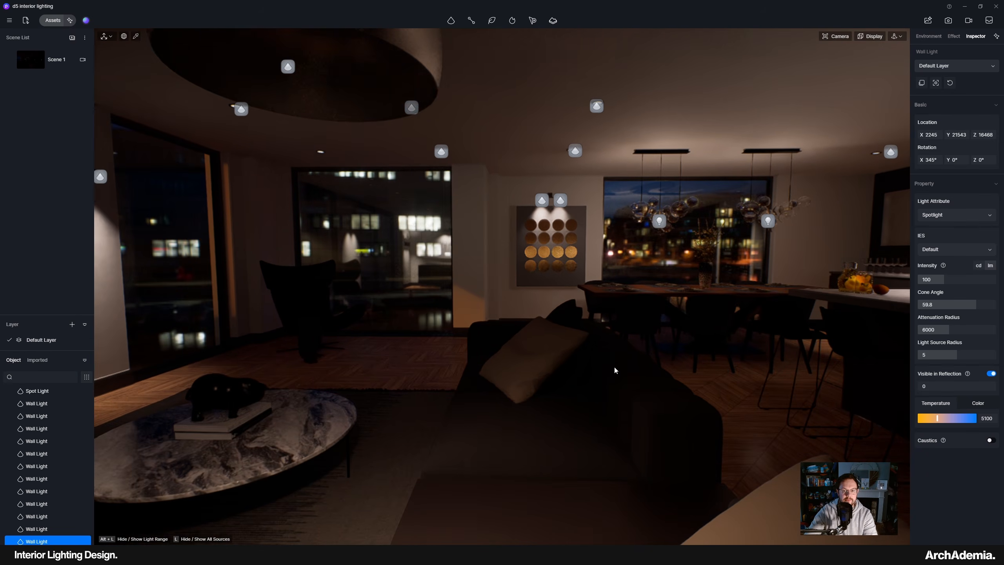
{"action": "scroll", "coordinate": [573, 312], "scroll_direction": "up", "scroll_amount": 3}
{"action": "right_click_drag", "start_coordinate": [573, 312], "coordinate": [616, 313]}
{"action": "right_click_drag", "start_coordinate": [411, 277], "coordinate": [434, 278]}
{"action": "scroll", "coordinate": [445, 283], "scroll_direction": "up", "scroll_amount": 4}
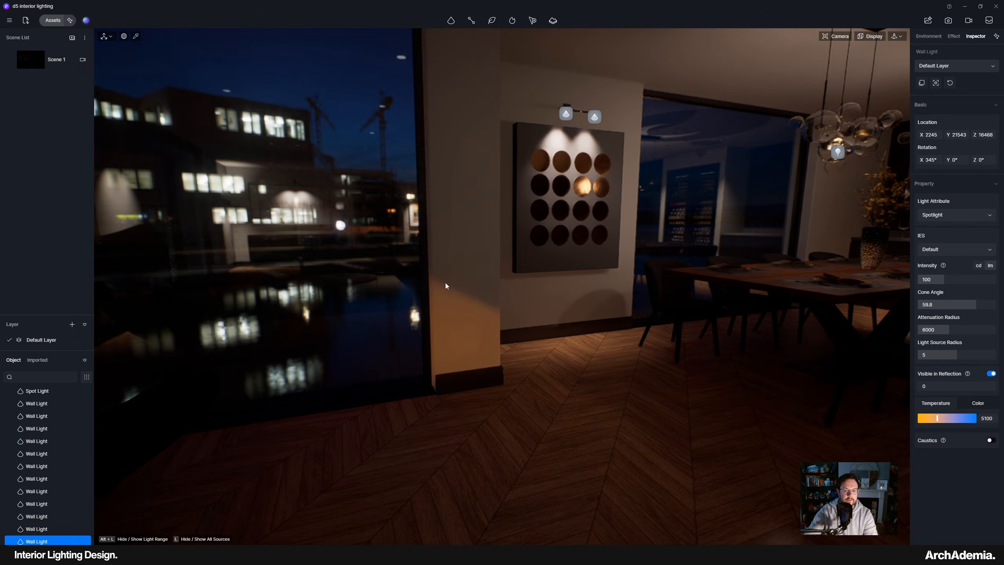
{"action": "scroll", "coordinate": [446, 283], "scroll_direction": "down", "scroll_amount": 2}
{"action": "scroll", "coordinate": [440, 277], "scroll_direction": "down", "scroll_amount": 4}
{"action": "scroll", "coordinate": [438, 278], "scroll_direction": "up", "scroll_amount": 4}
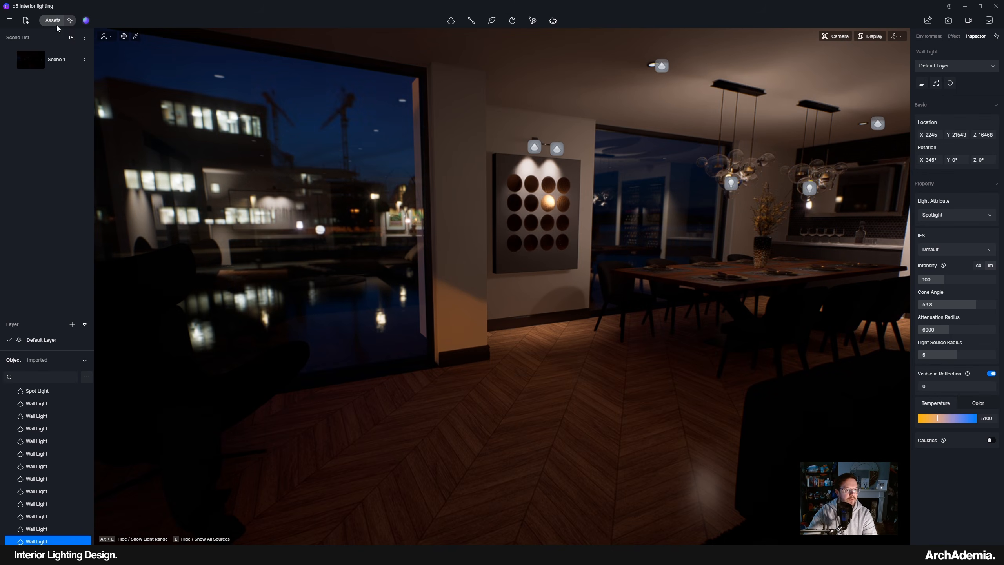
Find the tripod-style Modern Black Metal Floor Lamp among the floor lamp assets and place it in front of the pillar beside the window
{"action": "left_click", "coordinate": [56, 24]}
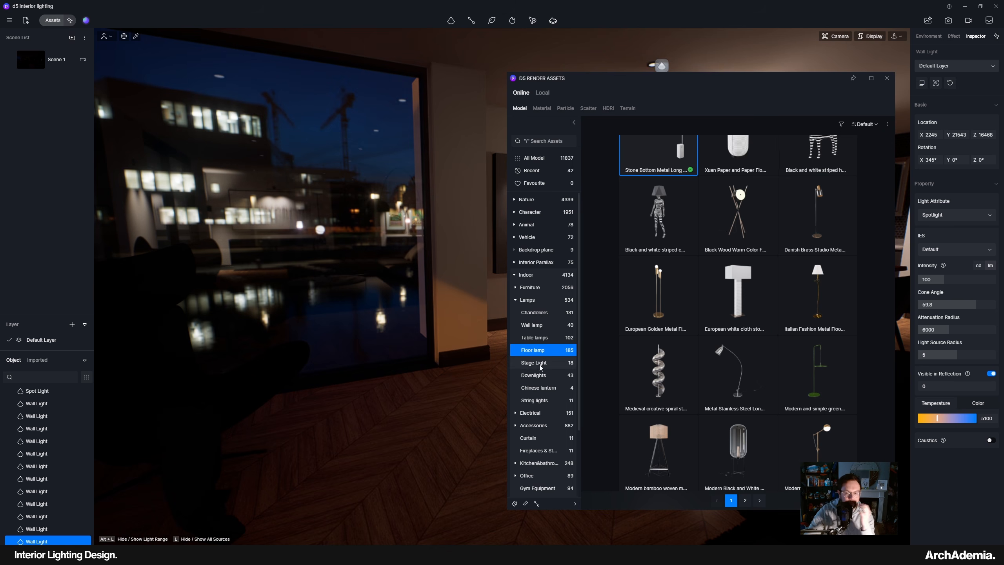
{"action": "scroll", "coordinate": [733, 344], "scroll_direction": "up", "scroll_amount": 2}
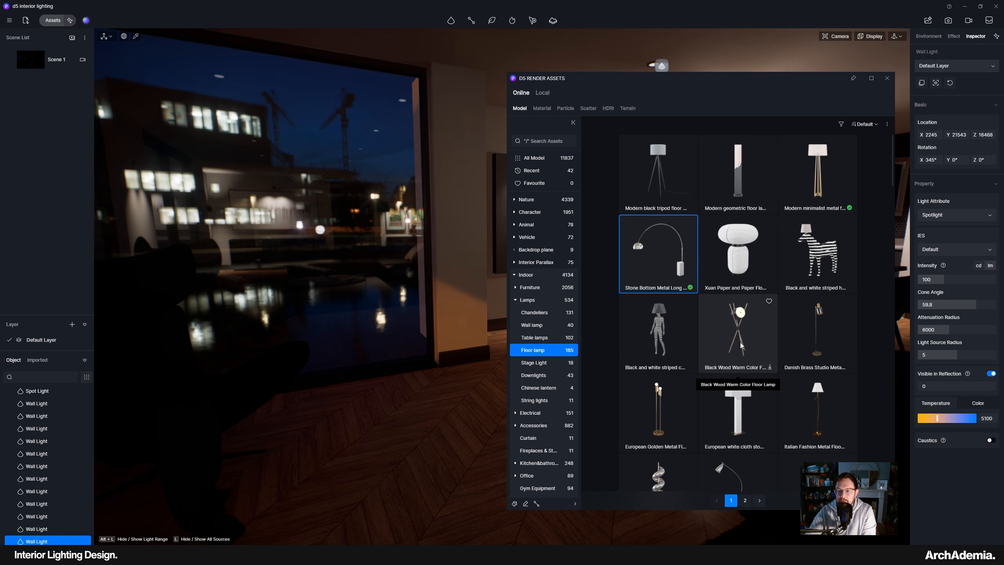
{"action": "scroll", "coordinate": [731, 316], "scroll_direction": "down", "scroll_amount": 3}
{"action": "scroll", "coordinate": [725, 299], "scroll_direction": "down", "scroll_amount": 5}
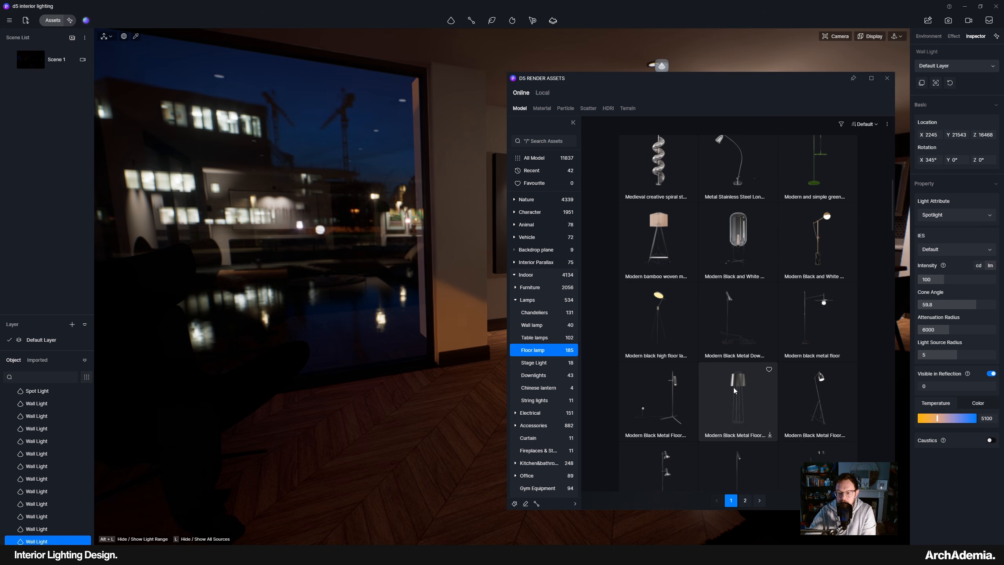
{"action": "scroll", "coordinate": [731, 396], "scroll_direction": "down", "scroll_amount": 2}
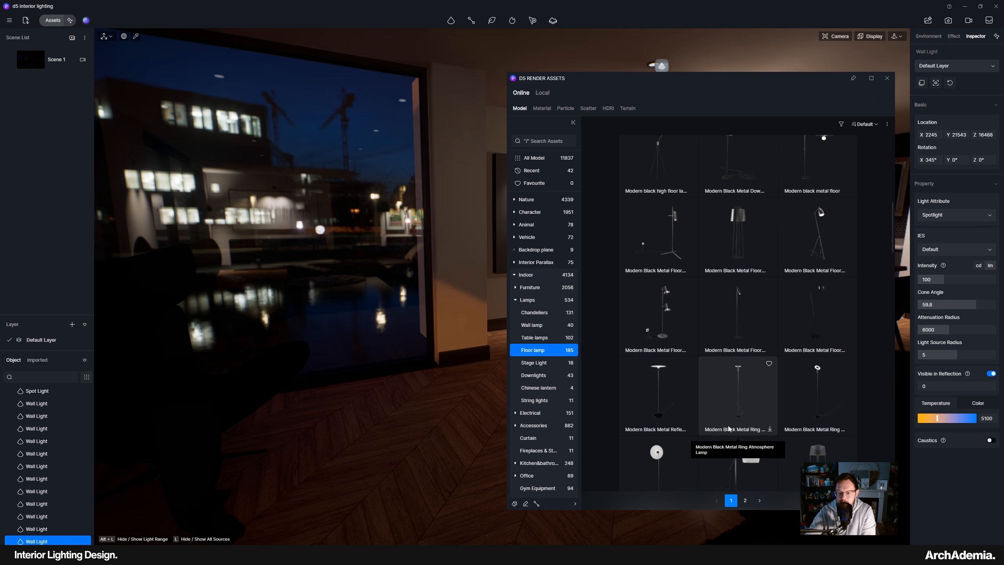
{"action": "left_click", "coordinate": [811, 231]}
{"action": "left_click_drag", "start_coordinate": [700, 78], "coordinate": [764, 82]}
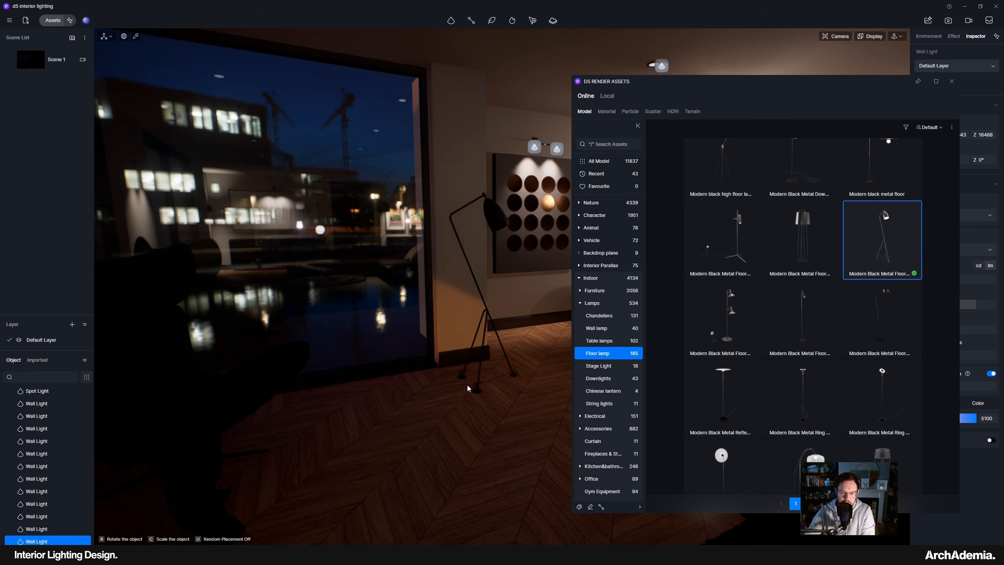
{"action": "left_click", "coordinate": [467, 384]}
Rotate the floor lamp to 109° on Z and close the asset library
{"action": "scroll", "coordinate": [469, 387], "scroll_direction": "up", "scroll_amount": 3}
{"action": "left_click_drag", "start_coordinate": [464, 398], "coordinate": [490, 376]}
{"action": "right_click_drag", "start_coordinate": [494, 372], "coordinate": [455, 373]}
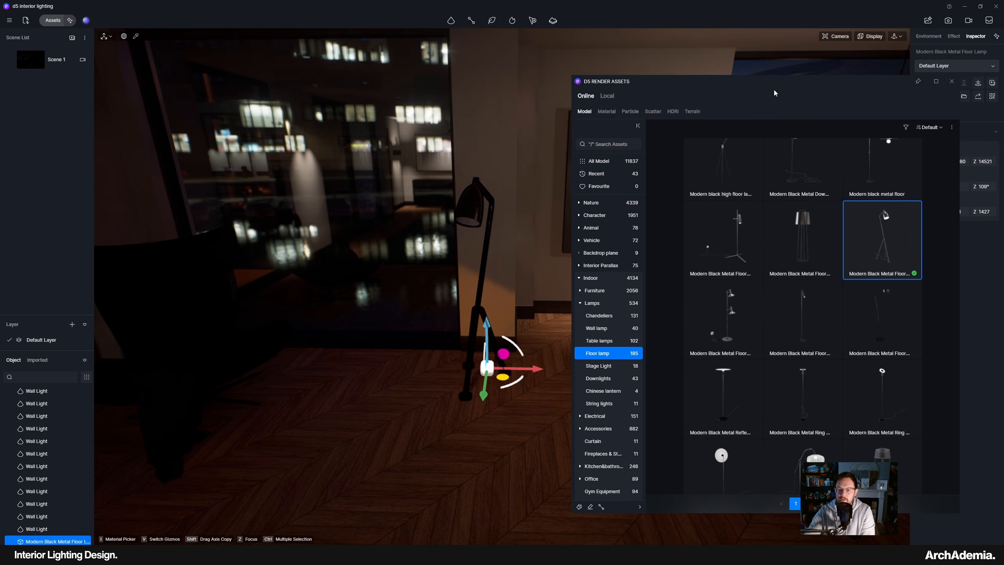
{"action": "left_click_drag", "start_coordinate": [770, 84], "coordinate": [654, 404]}
{"action": "left_click", "coordinate": [835, 401]}
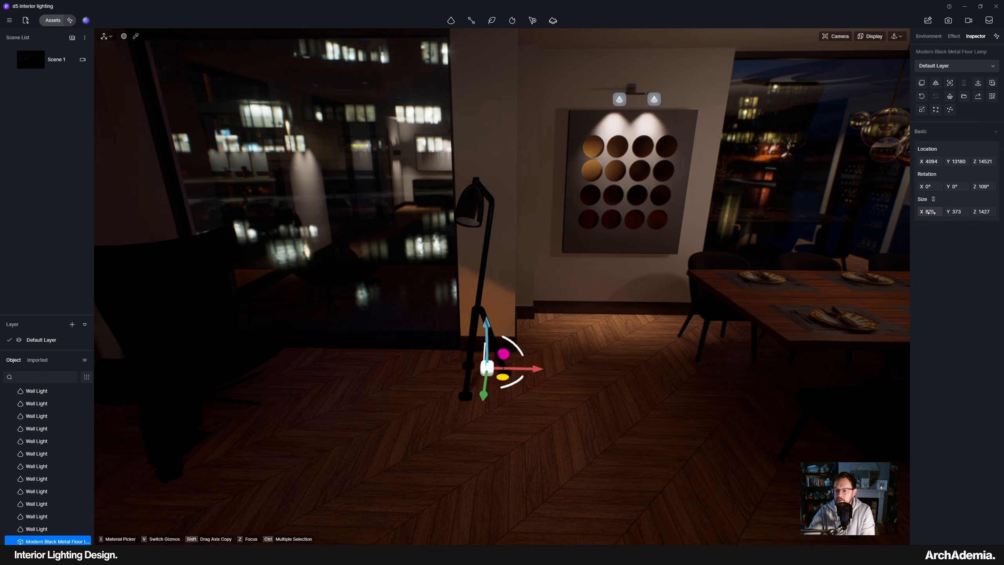
Scale the floor lamp up to 1071 × 457 × 1746 and nudge it slightly across the floor
{"action": "left_click_drag", "start_coordinate": [930, 211], "coordinate": [956, 211]}
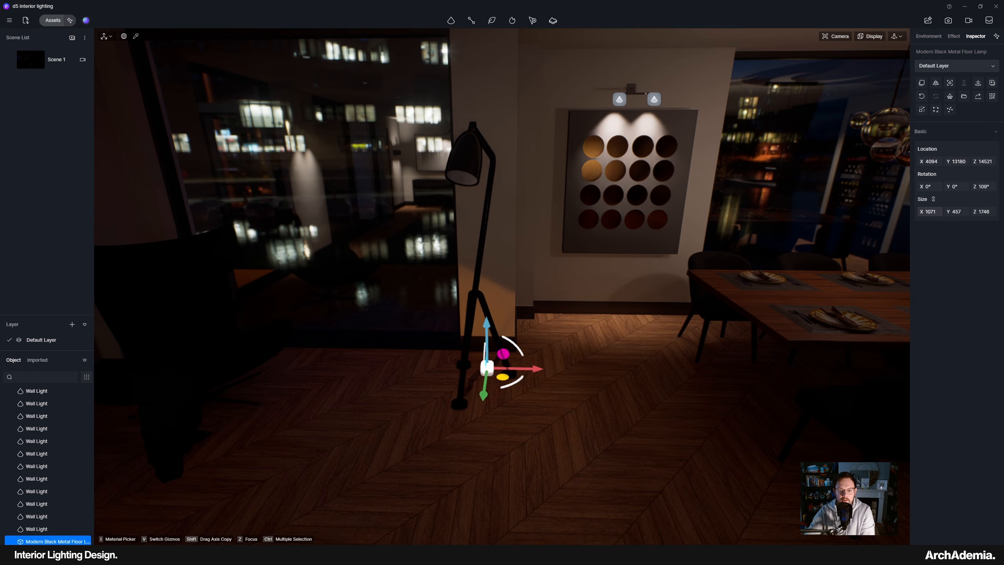
{"action": "right_click_drag", "start_coordinate": [502, 375], "coordinate": [492, 389]}
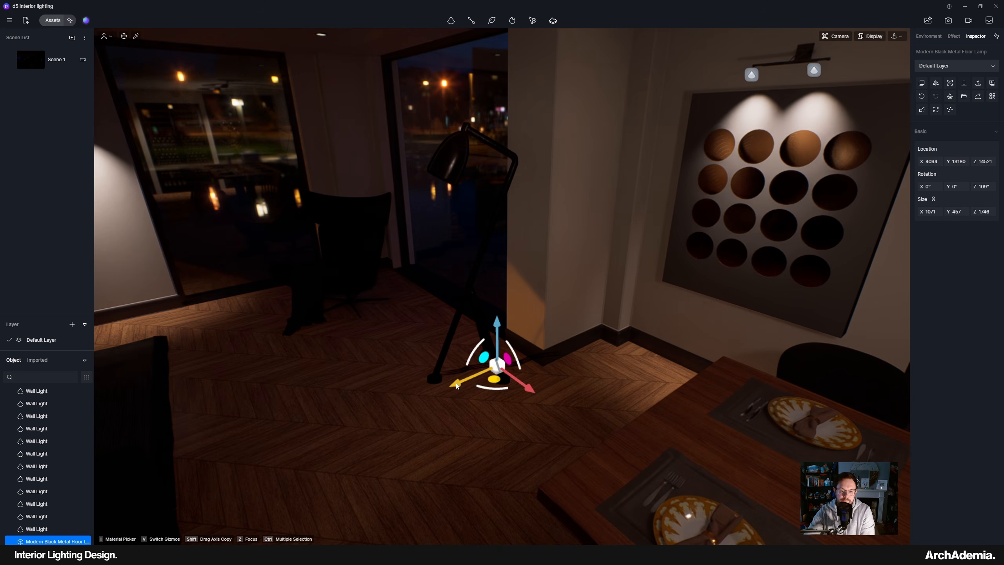
{"action": "left_click_drag", "start_coordinate": [456, 385], "coordinate": [450, 386]}
Duplicate a 50 lm wall light from the round-disc artwork and place it at the floor lamp's shade
{"action": "right_click_drag", "start_coordinate": [412, 382], "coordinate": [351, 355]}
{"action": "scroll", "coordinate": [350, 355], "scroll_direction": "down", "scroll_amount": 3}
{"action": "middle_click_drag", "start_coordinate": [351, 356], "coordinate": [356, 401]}
{"action": "right_click_drag", "start_coordinate": [356, 401], "coordinate": [273, 239]}
{"action": "scroll", "coordinate": [273, 240], "scroll_direction": "up", "scroll_amount": 4}
{"action": "left_click", "coordinate": [460, 127]}
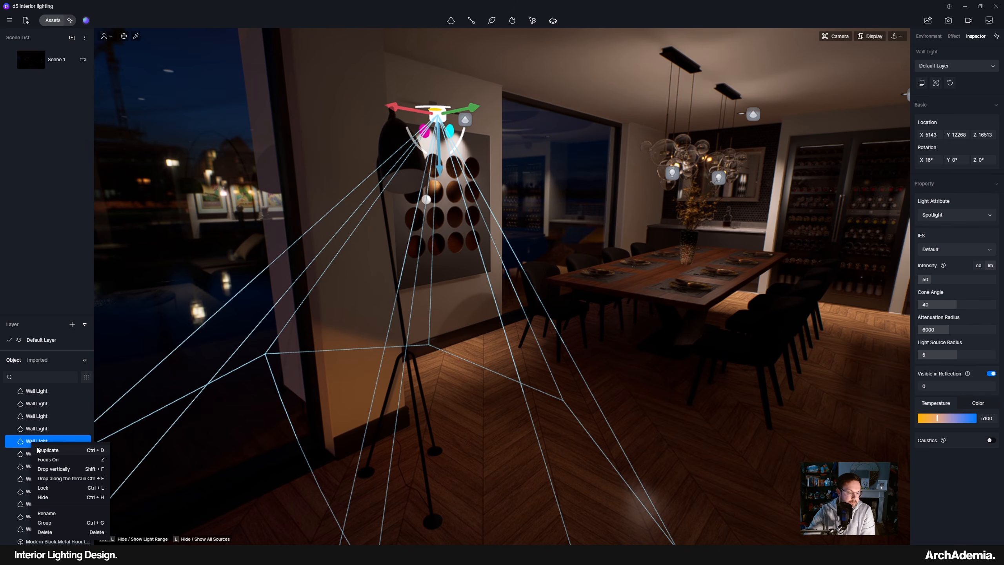
{"action": "left_click", "coordinate": [40, 451]}
{"action": "left_click", "coordinate": [403, 181]}
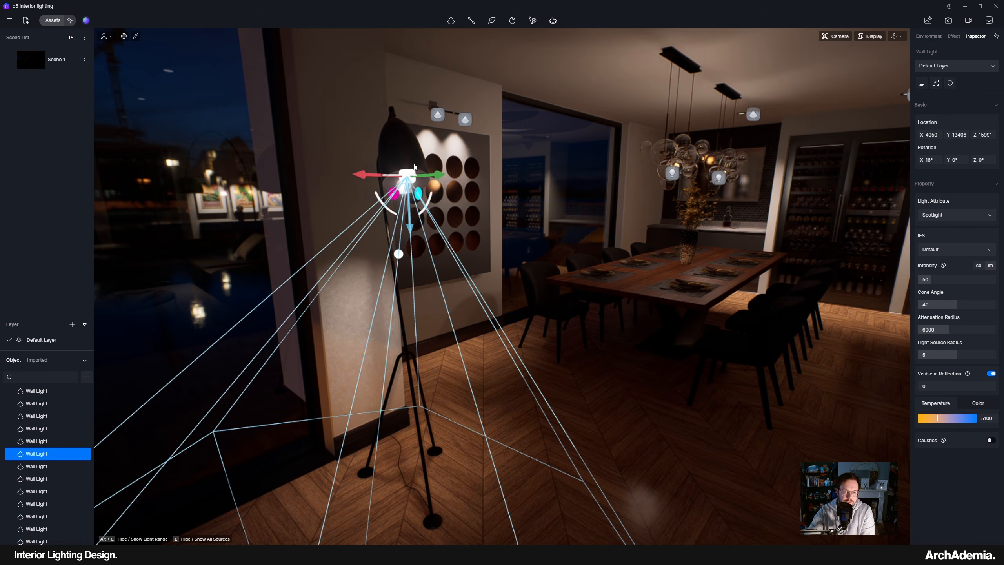
Tilt the floor lamp's light to 329° on X and shift it to Y 13476 under the shade
{"action": "right_click_drag", "start_coordinate": [405, 186], "coordinate": [405, 154]}
{"action": "left_click_drag", "start_coordinate": [420, 196], "coordinate": [431, 155]}
{"action": "right_click_drag", "start_coordinate": [432, 162], "coordinate": [419, 195]}
{"action": "left_click_drag", "start_coordinate": [431, 179], "coordinate": [449, 180]}
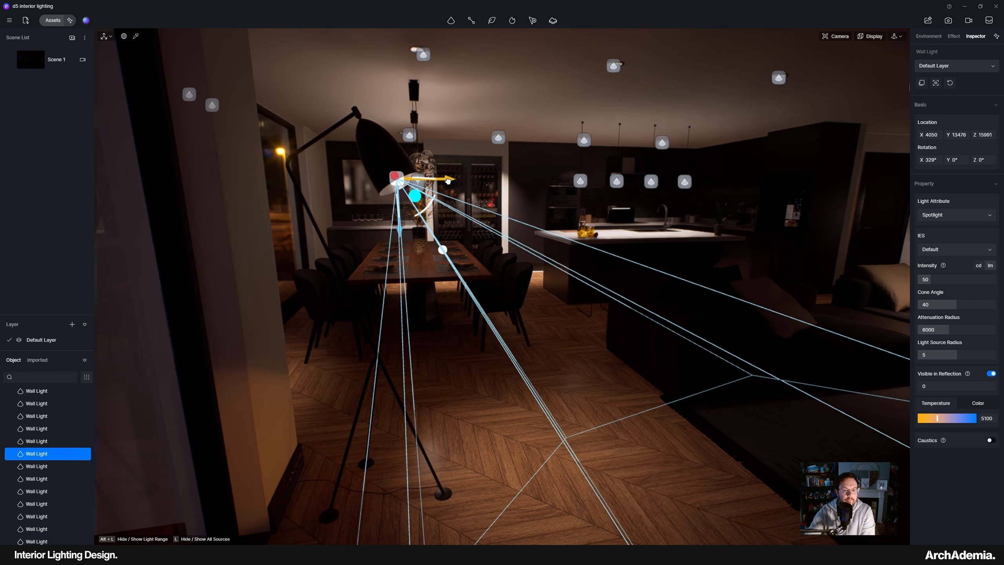
Align the light with the floor lamp's shade opening at X 3994, Y 13493 and Z 15979
{"action": "right_click_drag", "start_coordinate": [312, 325], "coordinate": [216, 249]}
{"action": "left_click_drag", "start_coordinate": [120, 214], "coordinate": [100, 213]}
{"action": "right_click_drag", "start_coordinate": [100, 213], "coordinate": [144, 333]}
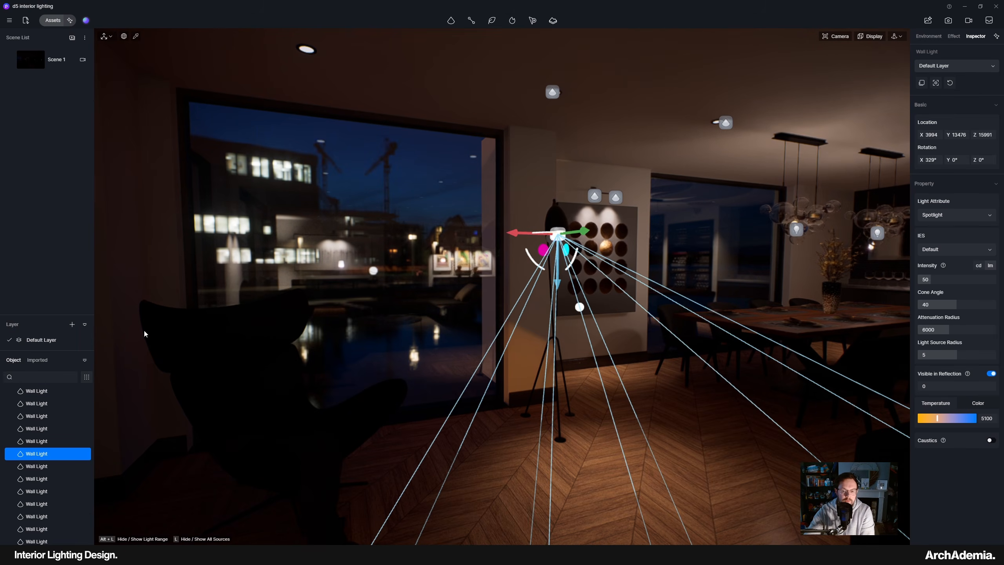
{"action": "right_click_drag", "start_coordinate": [281, 312], "coordinate": [158, 309]}
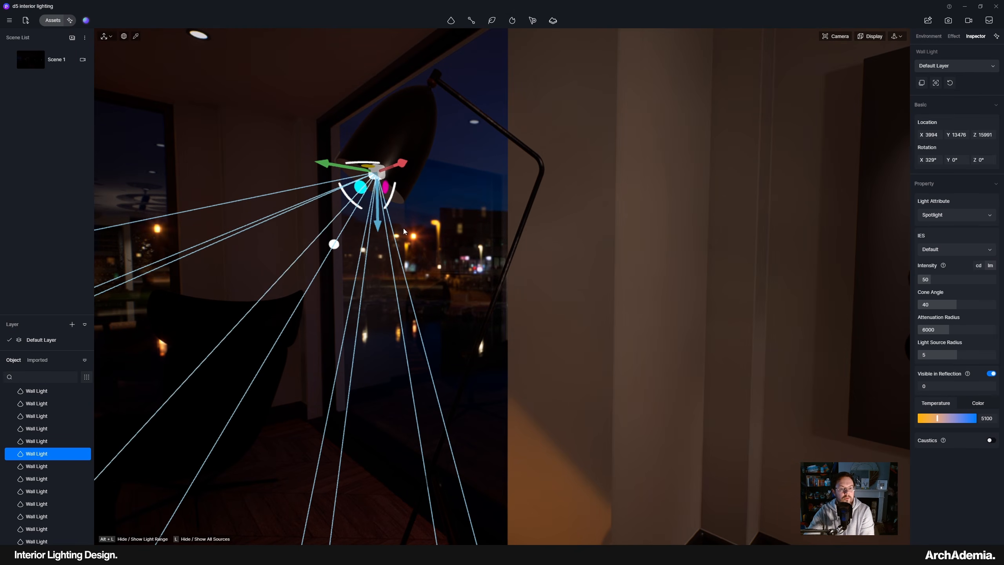
{"action": "left_click_drag", "start_coordinate": [322, 164], "coordinate": [322, 177]}
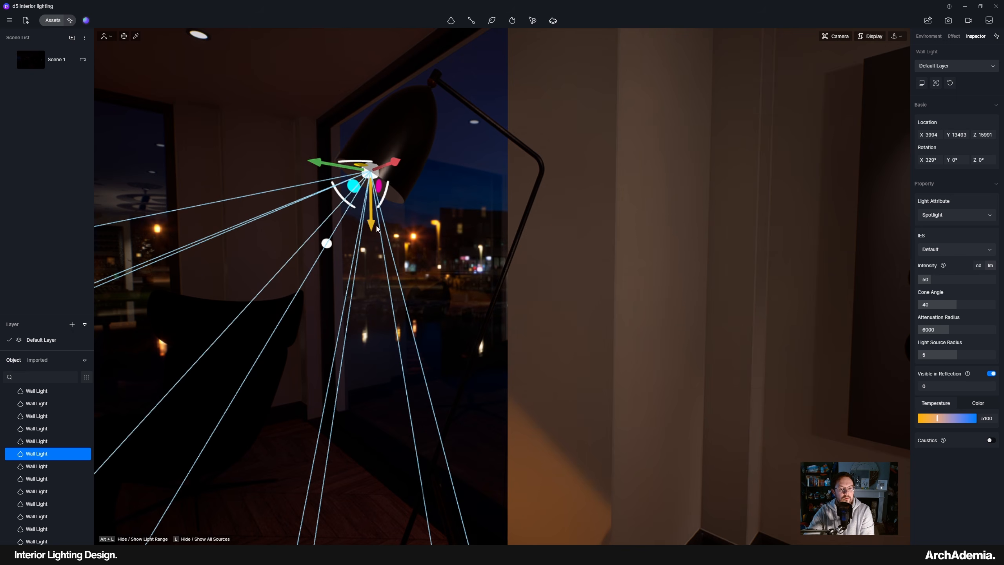
{"action": "left_click_drag", "start_coordinate": [372, 226], "coordinate": [372, 230]}
Examine how the lounge and sofa area is lit with the new floor lamp in place
{"action": "scroll", "coordinate": [602, 188], "scroll_direction": "down", "scroll_amount": 10}
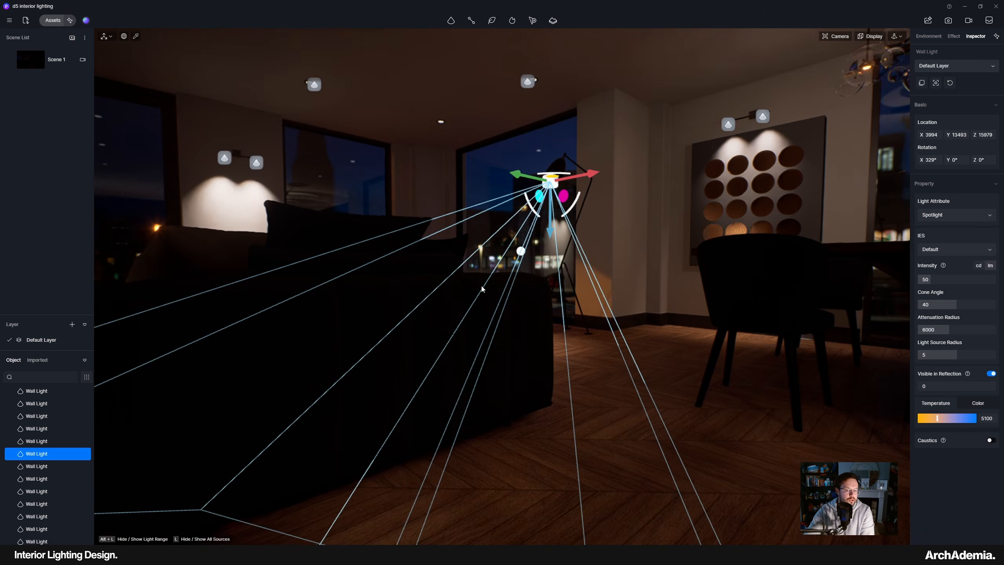
{"action": "right_click_drag", "start_coordinate": [602, 187], "coordinate": [340, 186]}
{"action": "scroll", "coordinate": [443, 317], "scroll_direction": "down", "scroll_amount": 5}
{"action": "middle_click_drag", "start_coordinate": [356, 356], "coordinate": [442, 372]}
{"action": "right_click_drag", "start_coordinate": [442, 372], "coordinate": [553, 341]}
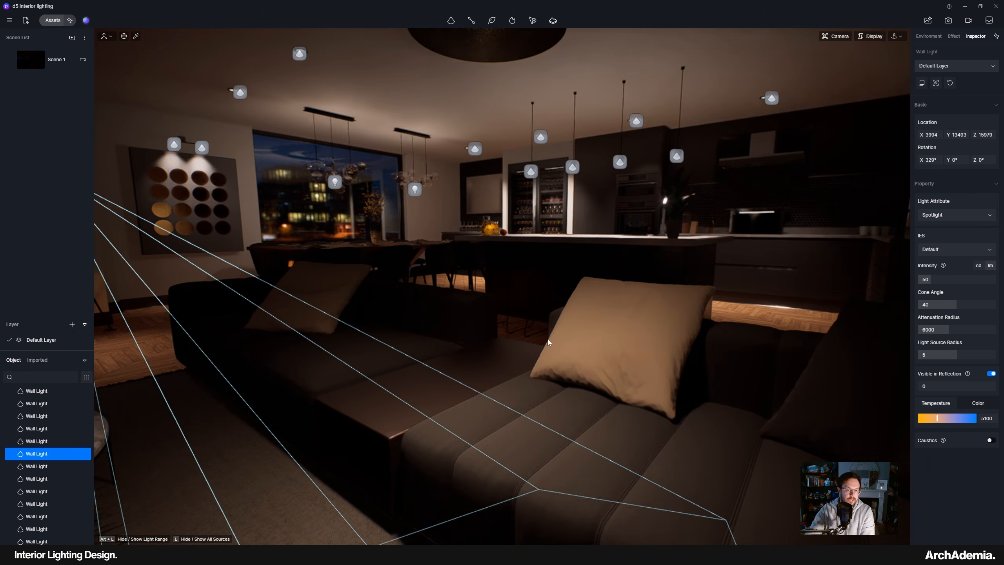
{"action": "scroll", "coordinate": [420, 348], "scroll_direction": "down", "scroll_amount": 5}
{"action": "right_click_drag", "start_coordinate": [420, 350], "coordinate": [840, 400]}
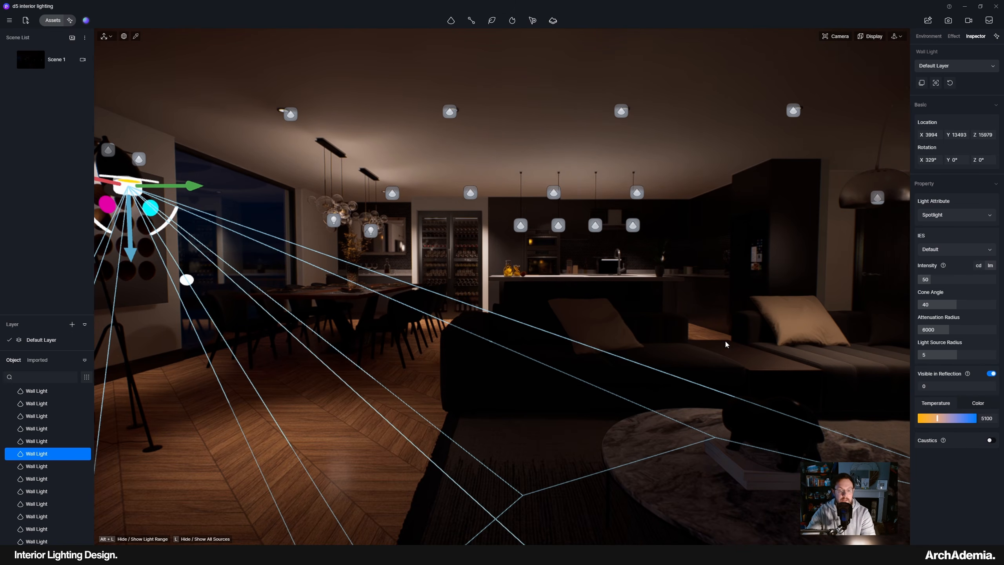
{"action": "middle_click_drag", "start_coordinate": [636, 353], "coordinate": [343, 406]}
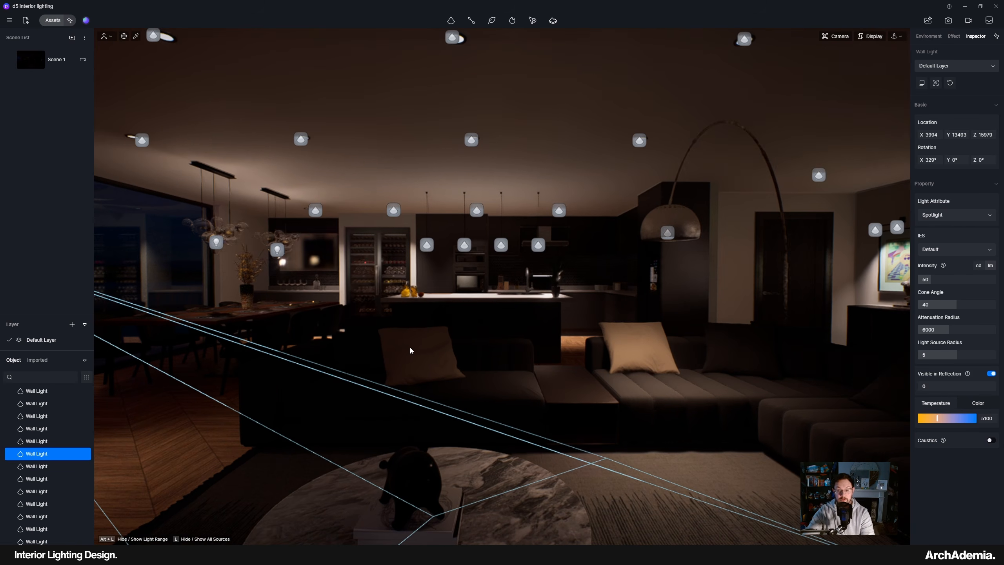
Examine the lighting over the kitchen island, worktops and hob splashback
{"action": "scroll", "coordinate": [683, 182], "scroll_direction": "up", "scroll_amount": 5}
{"action": "middle_click_drag", "start_coordinate": [684, 186], "coordinate": [854, 357]}
{"action": "scroll", "coordinate": [719, 378], "scroll_direction": "down", "scroll_amount": 5}
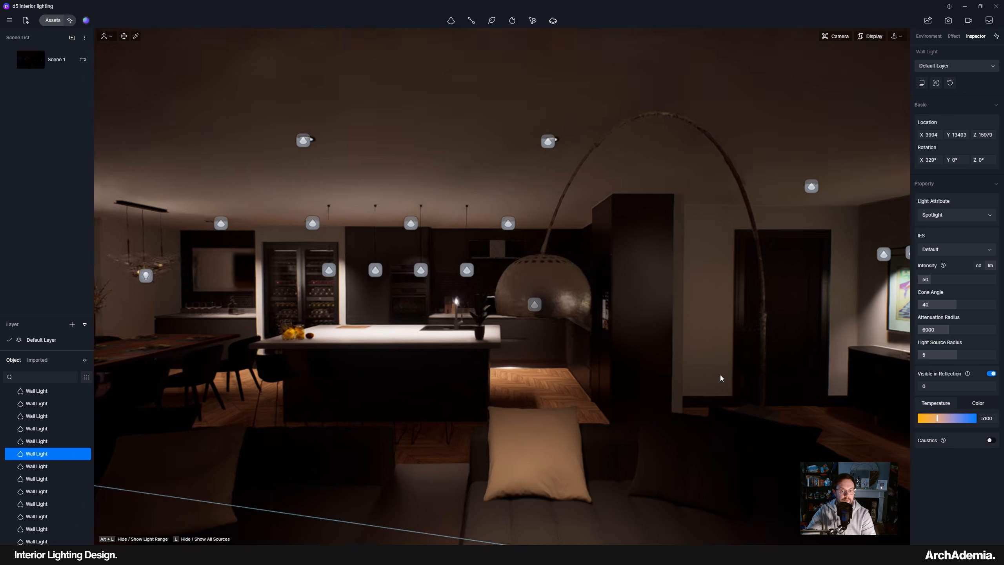
{"action": "scroll", "coordinate": [399, 360], "scroll_direction": "up", "scroll_amount": 6}
{"action": "scroll", "coordinate": [431, 329], "scroll_direction": "down", "scroll_amount": 3}
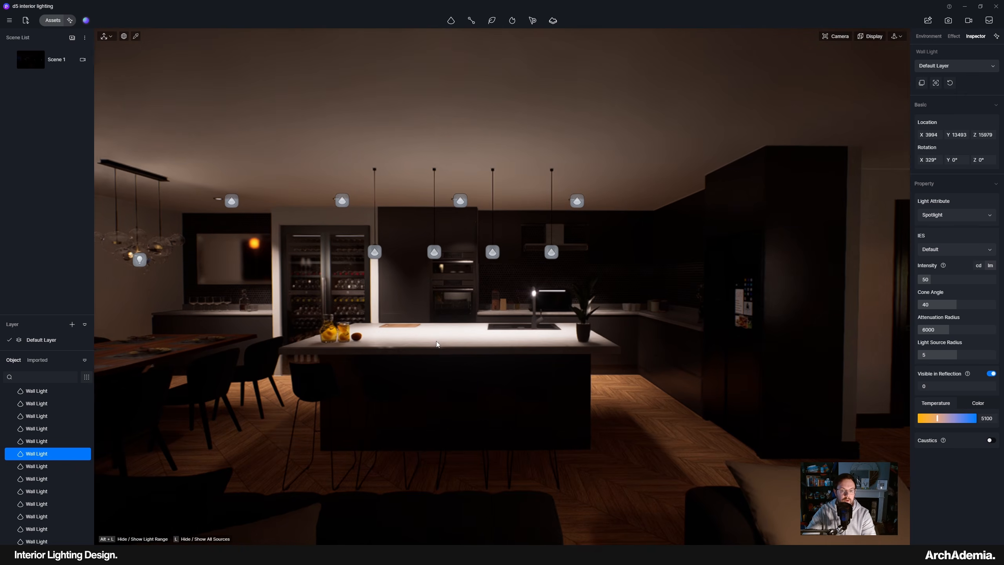
{"action": "middle_click_drag", "start_coordinate": [437, 342], "coordinate": [444, 334]}
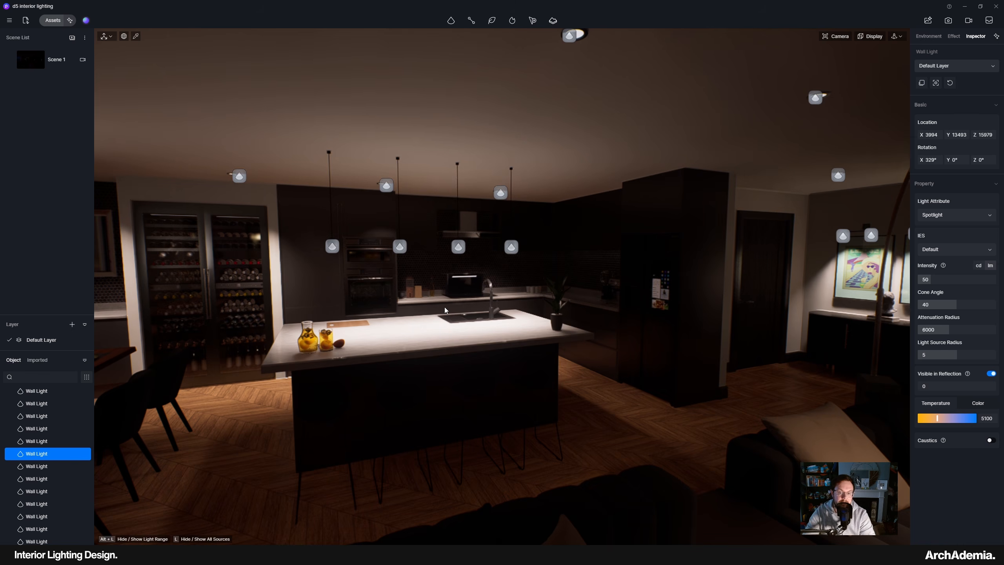
{"action": "scroll", "coordinate": [432, 267], "scroll_direction": "up", "scroll_amount": 10}
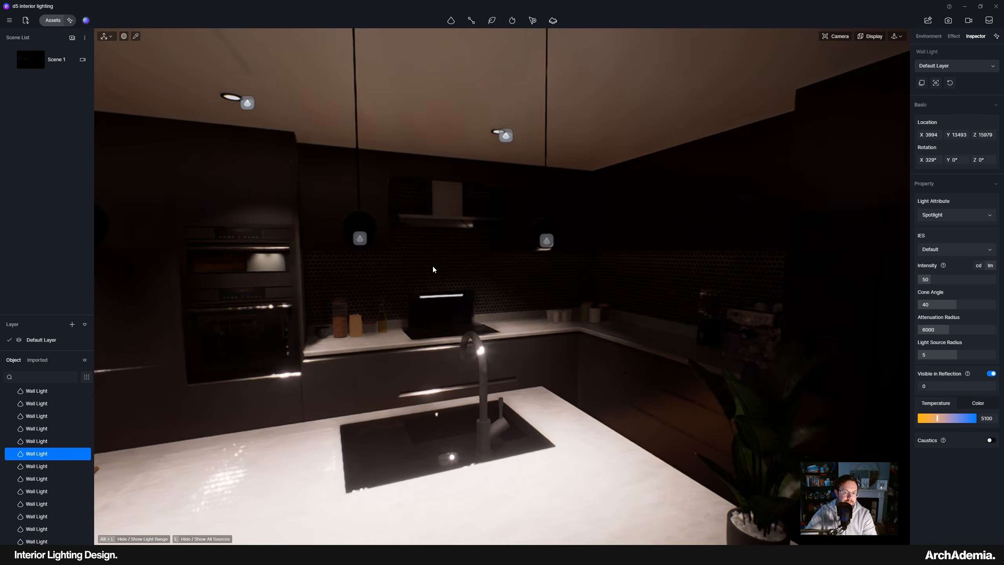
{"action": "middle_click_drag", "start_coordinate": [386, 307], "coordinate": [652, 207]}
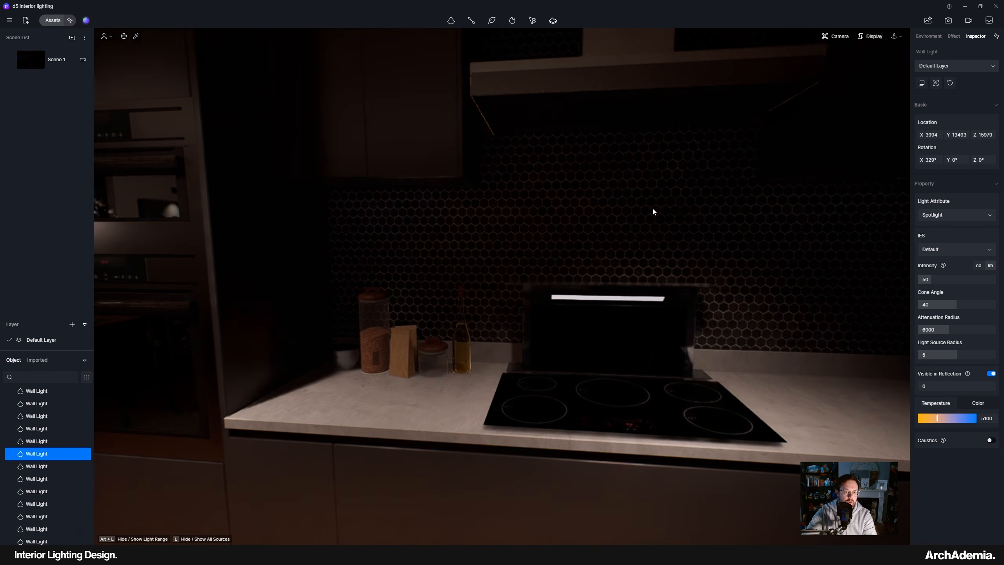
{"action": "scroll", "coordinate": [649, 212], "scroll_direction": "down", "scroll_amount": 10}
{"action": "scroll", "coordinate": [605, 238], "scroll_direction": "up", "scroll_amount": 8}
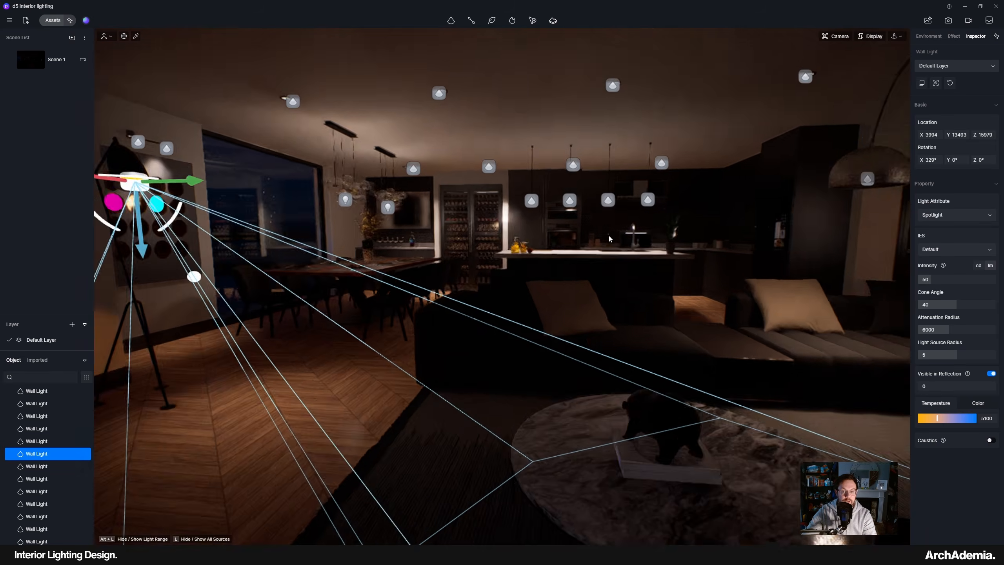
Set the floor lamp light's cone angle to 51.5 and its intensity to 150 lm, and adjust its attenuation radius
{"action": "right_click_drag", "start_coordinate": [590, 243], "coordinate": [403, 291]}
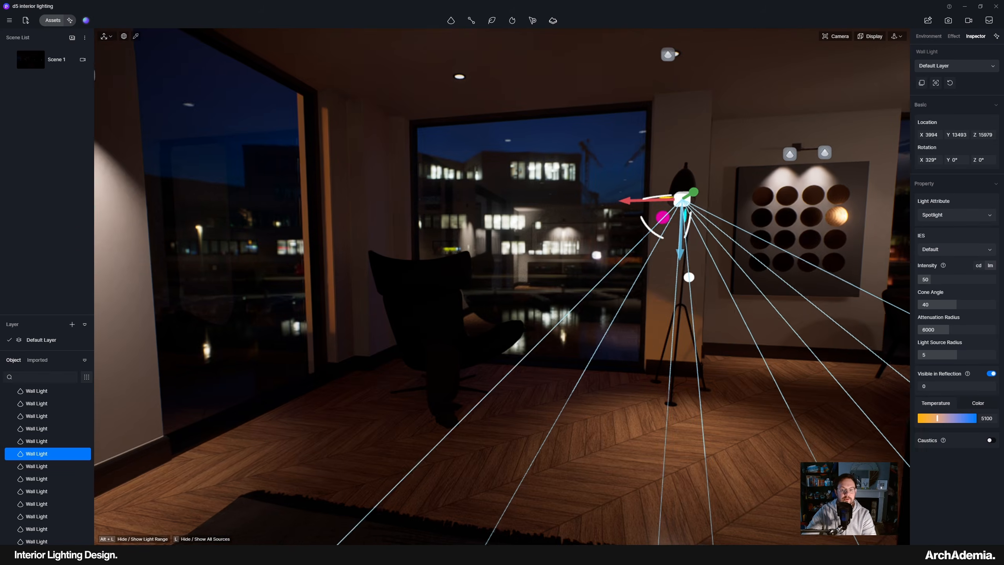
{"action": "middle_click_drag", "start_coordinate": [403, 291], "coordinate": [356, 284]}
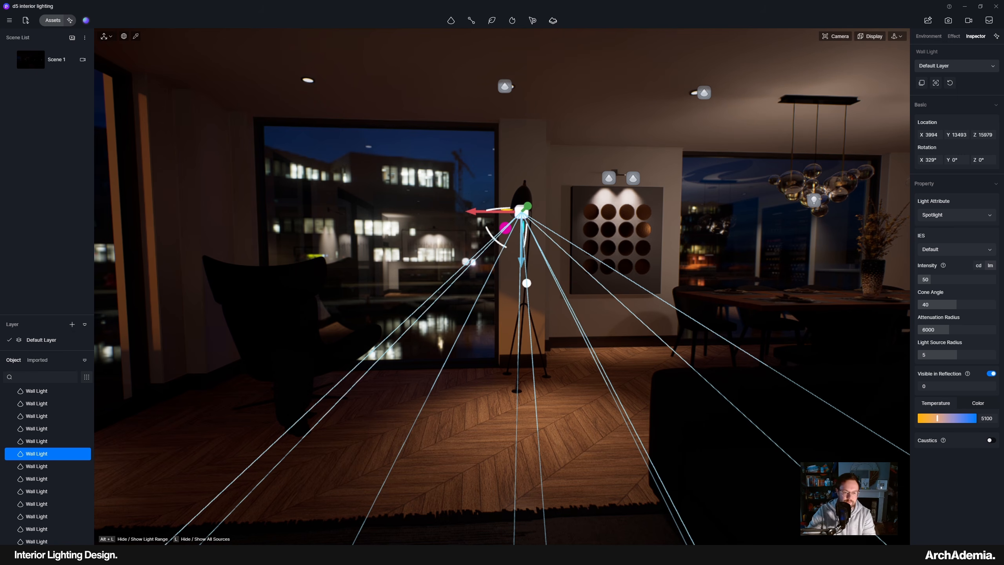
{"action": "right_click_drag", "start_coordinate": [357, 280], "coordinate": [839, 334]}
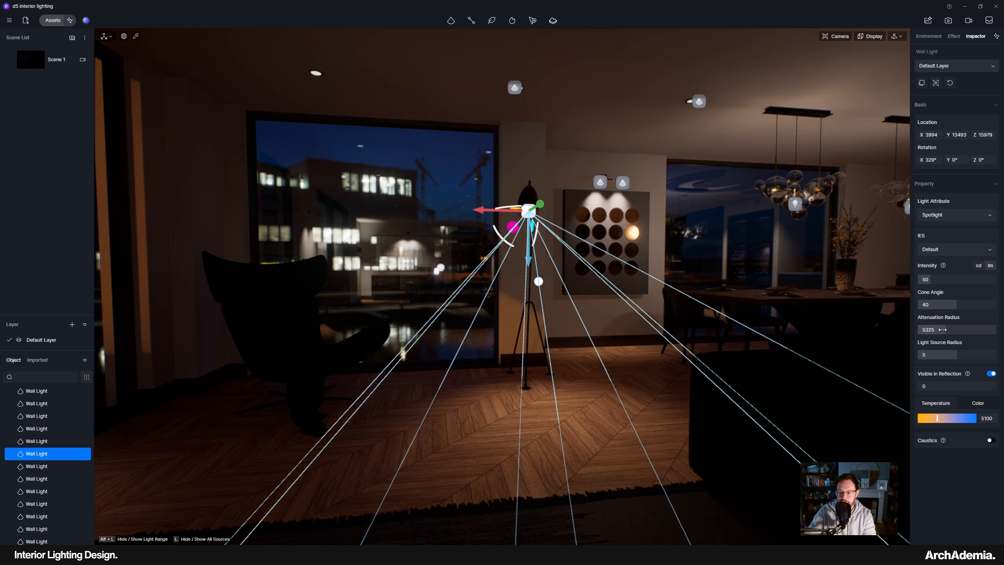
{"action": "mouse_move", "coordinate": [959, 304]}
{"action": "left_mouse_down"}
{"action": "mouse_move", "coordinate": [975, 304]}
{"action": "mouse_move", "coordinate": [967, 304]}
{"action": "left_mouse_up"}
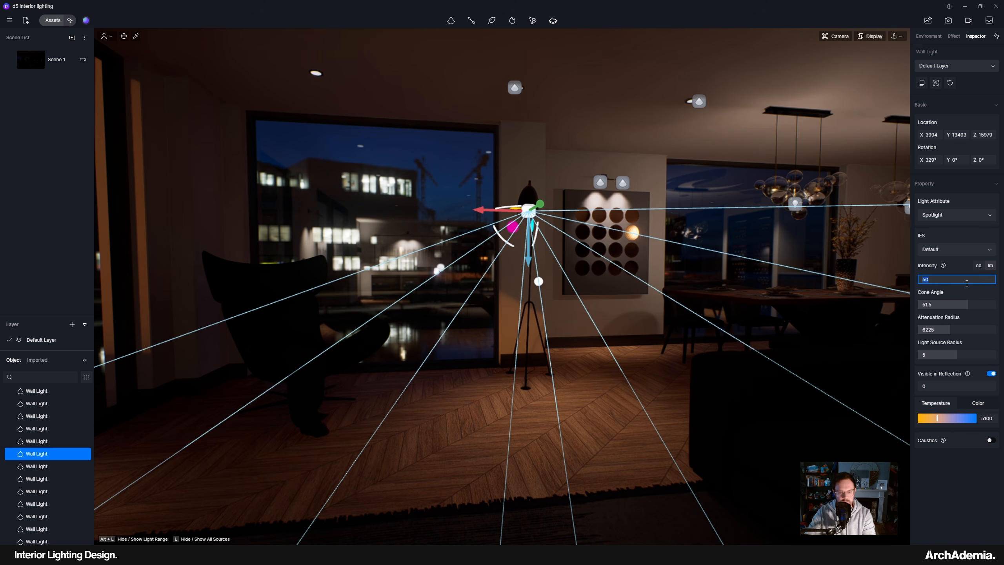
{"action": "left_click", "coordinate": [967, 283]}
{"action": "type", "text": "150"}
{"action": "key", "text": "Return"}
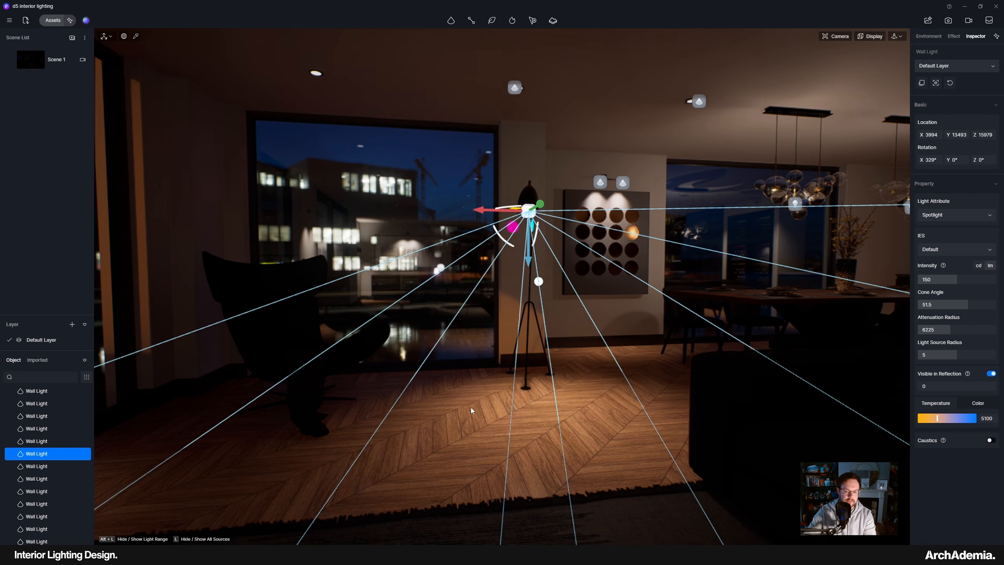
Examine how the floor lamp's light spreads across the lounge, from the sofa to the framed artworks
{"action": "right_click_drag", "start_coordinate": [471, 411], "coordinate": [585, 387]}
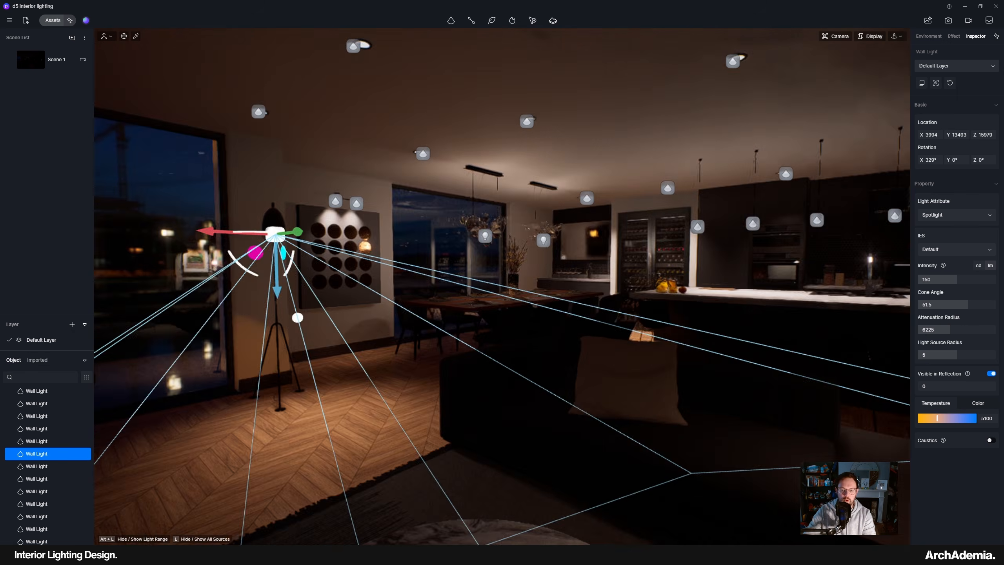
{"action": "right_click_drag", "start_coordinate": [410, 285], "coordinate": [492, 273]}
{"action": "middle_click_drag", "start_coordinate": [587, 365], "coordinate": [339, 410]}
{"action": "right_click_drag", "start_coordinate": [338, 410], "coordinate": [344, 408]}
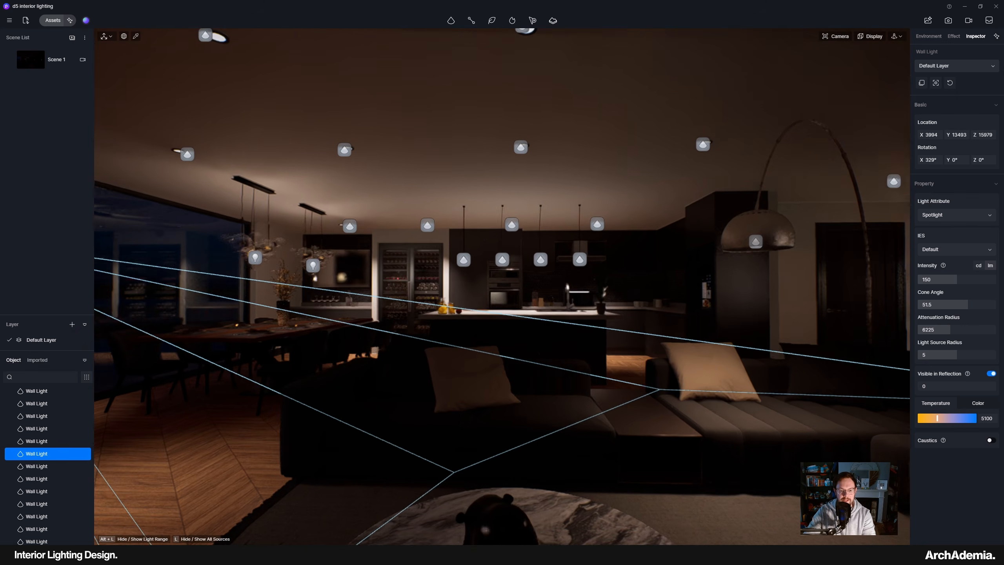
{"action": "right_click_drag", "start_coordinate": [458, 373], "coordinate": [633, 383]}
{"action": "scroll", "coordinate": [496, 371], "scroll_direction": "down", "scroll_amount": 2}
{"action": "middle_click_drag", "start_coordinate": [484, 386], "coordinate": [336, 393]}
{"action": "scroll", "coordinate": [610, 270], "scroll_direction": "up", "scroll_amount": 5}
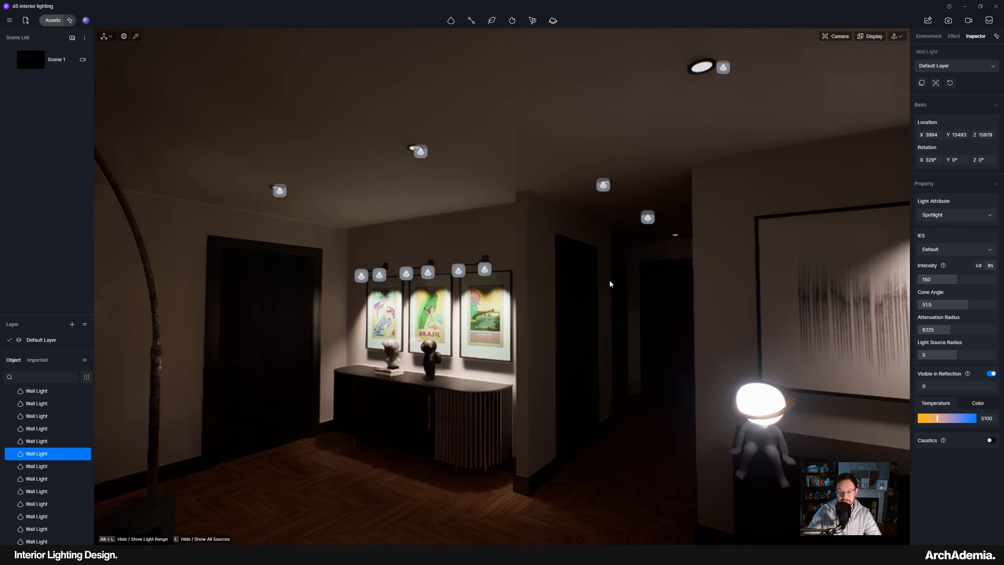
{"action": "scroll", "coordinate": [608, 281], "scroll_direction": "down", "scroll_amount": 6}
{"action": "scroll", "coordinate": [606, 279], "scroll_direction": "down", "scroll_amount": 2}
{"action": "scroll", "coordinate": [606, 279], "scroll_direction": "up", "scroll_amount": 3}
{"action": "right_click_drag", "start_coordinate": [573, 356], "coordinate": [404, 351]}
{"action": "scroll", "coordinate": [414, 362], "scroll_direction": "down", "scroll_amount": 3}
{"action": "scroll", "coordinate": [457, 351], "scroll_direction": "up", "scroll_amount": 5}
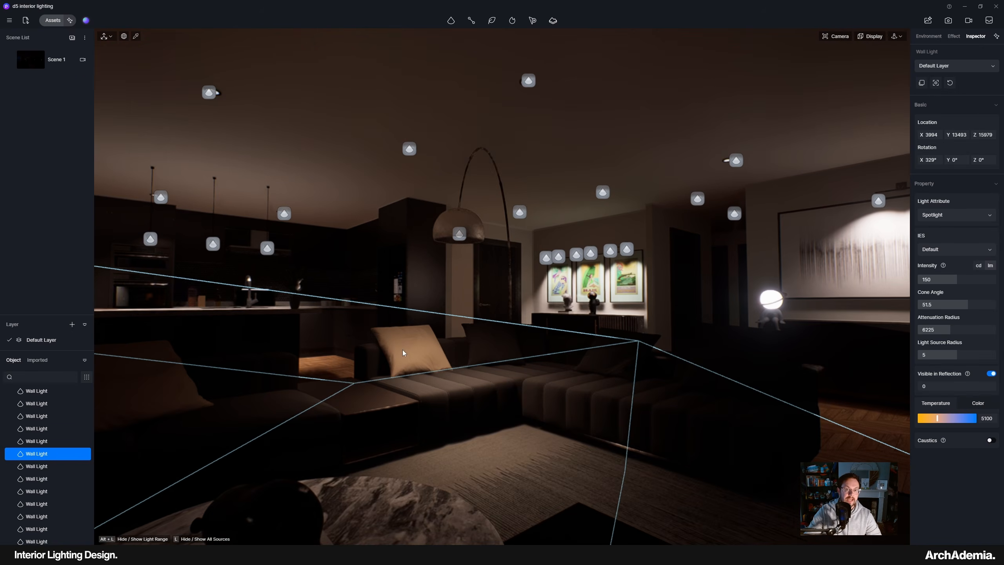
Examine the sofa, dining and kitchen areas with the floor lamp light's range lines hidden
{"action": "middle_click_drag", "start_coordinate": [404, 351], "coordinate": [789, 372]}
{"action": "right_click_drag", "start_coordinate": [789, 372], "coordinate": [648, 368]}
{"action": "scroll", "coordinate": [666, 349], "scroll_direction": "down", "scroll_amount": 5}
{"action": "scroll", "coordinate": [666, 348], "scroll_direction": "up", "scroll_amount": 6}
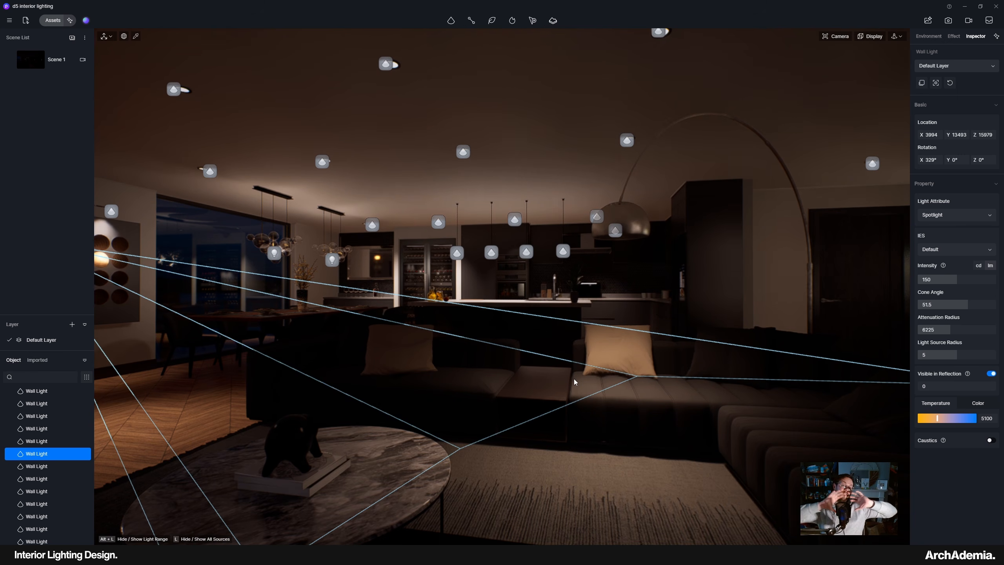
{"action": "right_click_drag", "start_coordinate": [574, 380], "coordinate": [495, 381]}
{"action": "middle_click_drag", "start_coordinate": [496, 381], "coordinate": [754, 451]}
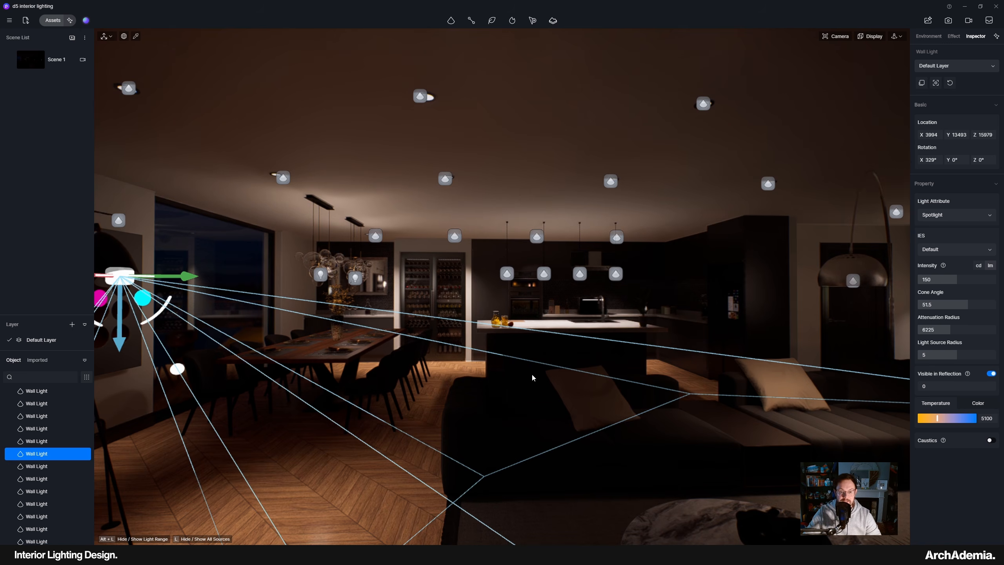
{"action": "right_click_drag", "start_coordinate": [532, 377], "coordinate": [507, 374]}
{"action": "left_click", "coordinate": [405, 367]}
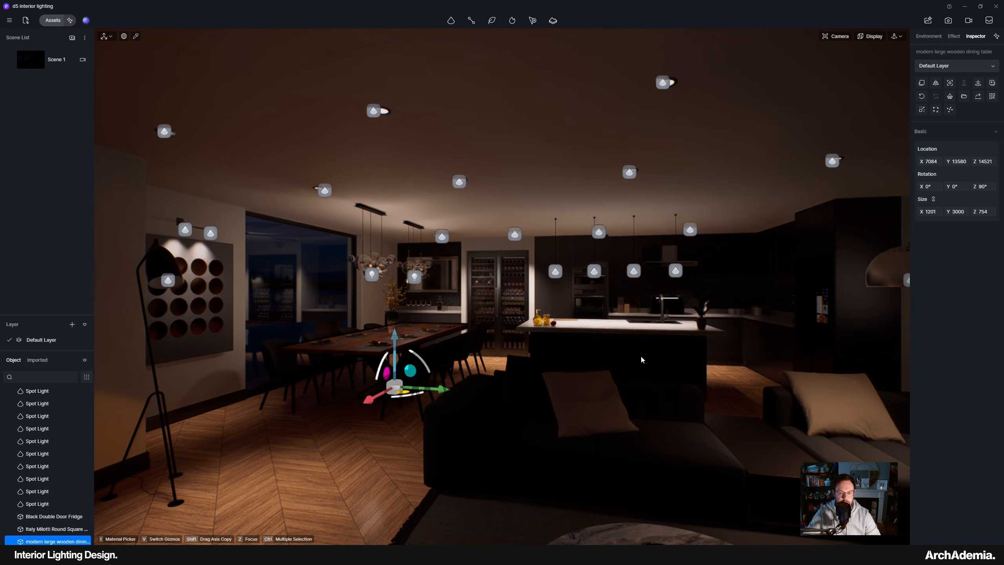
{"action": "middle_click_drag", "start_coordinate": [641, 358], "coordinate": [564, 316]}
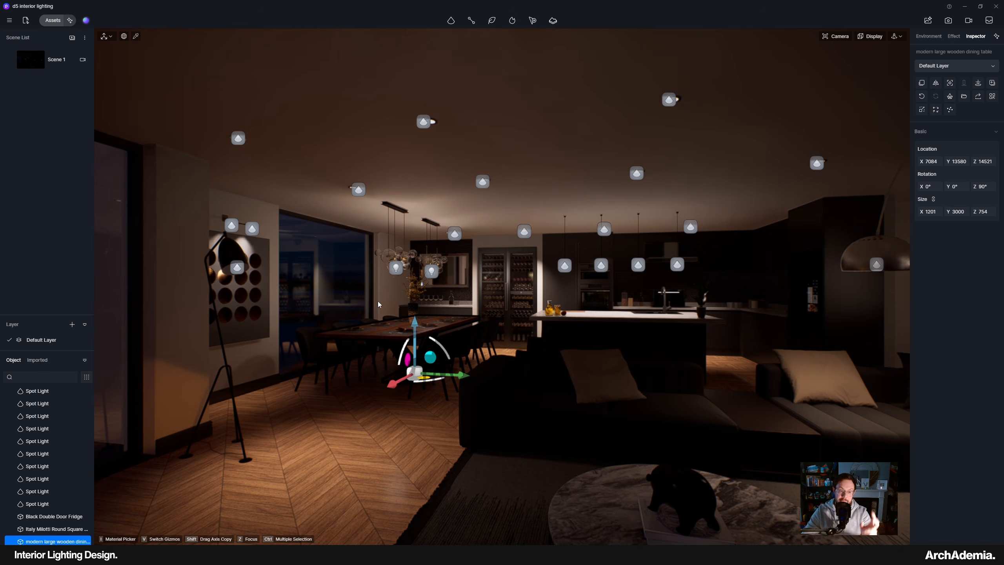
{"action": "right_click_drag", "start_coordinate": [566, 372], "coordinate": [632, 369]}
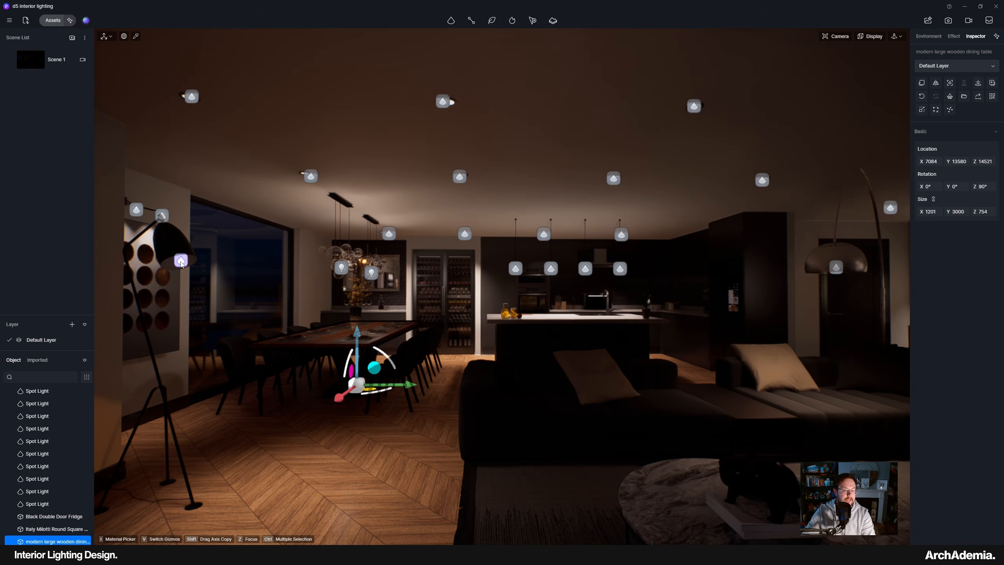
Select the floor lamp's light again and examine the lighting on the posters, the large artwork and the corner wall fitting
{"action": "left_click", "coordinate": [181, 262]}
{"action": "right_click_drag", "start_coordinate": [565, 446], "coordinate": [349, 284]}
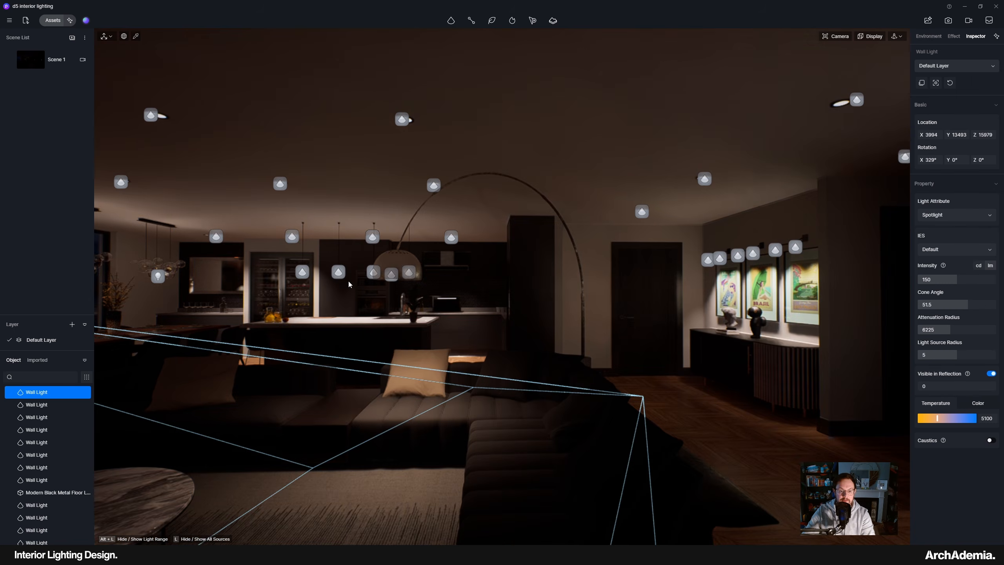
{"action": "right_click_drag", "start_coordinate": [411, 480], "coordinate": [561, 480]}
{"action": "scroll", "coordinate": [599, 283], "scroll_direction": "up", "scroll_amount": 8}
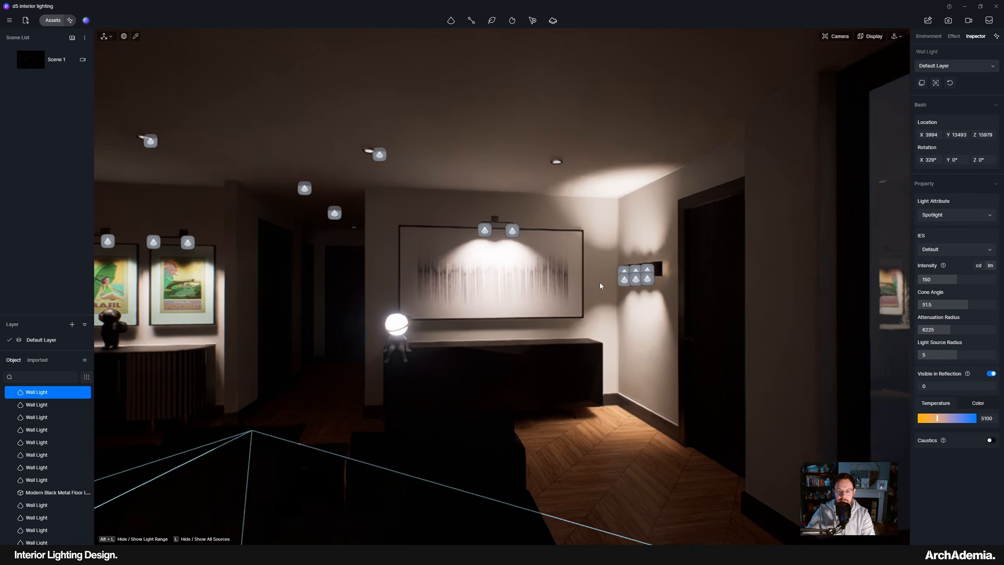
{"action": "scroll", "coordinate": [607, 294], "scroll_direction": "down", "scroll_amount": 10}
{"action": "right_click_drag", "start_coordinate": [420, 333], "coordinate": [790, 327]}
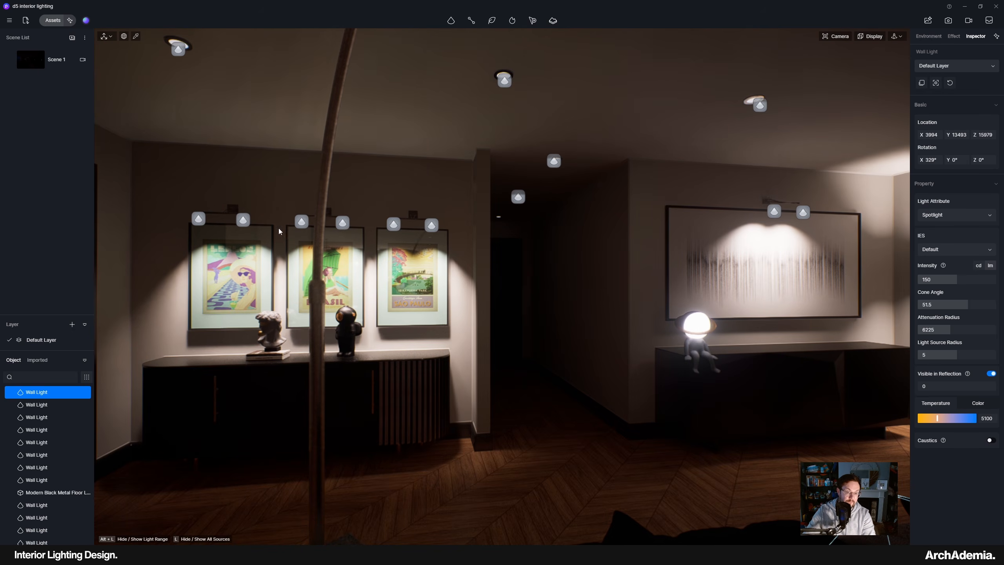
{"action": "mouse_move", "coordinate": [479, 298]}
{"action": "right_mouse_down"}
{"action": "mouse_move", "coordinate": [300, 293]}
{"action": "mouse_move", "coordinate": [419, 307]}
{"action": "mouse_move", "coordinate": [391, 312]}
{"action": "right_mouse_up"}
{"action": "mouse_move", "coordinate": [648, 342]}
{"action": "right_mouse_down"}
{"action": "mouse_move", "coordinate": [499, 347]}
{"action": "mouse_move", "coordinate": [553, 346]}
{"action": "right_mouse_up"}
{"action": "scroll", "coordinate": [522, 264], "scroll_direction": "up", "scroll_amount": 5}
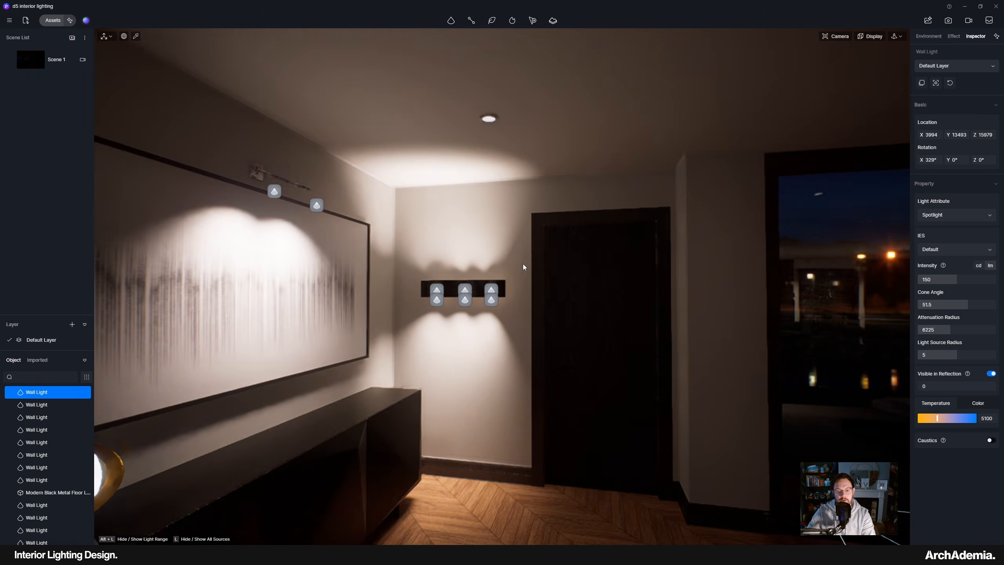
Copy the corner wall fitting together with its six spotlights, pulling the copy away from the wall towards the hallway
{"action": "scroll", "coordinate": [388, 320], "scroll_direction": "down", "scroll_amount": 3}
{"action": "mouse_move", "coordinate": [387, 321]}
{"action": "middle_mouse_down"}
{"action": "mouse_move", "coordinate": [619, 354]}
{"action": "mouse_move", "coordinate": [524, 395]}
{"action": "mouse_move", "coordinate": [374, 307]}
{"action": "middle_mouse_up"}
{"action": "scroll", "coordinate": [374, 307], "scroll_direction": "up", "scroll_amount": 5}
{"action": "scroll", "coordinate": [458, 312], "scroll_direction": "up", "scroll_amount": 1}
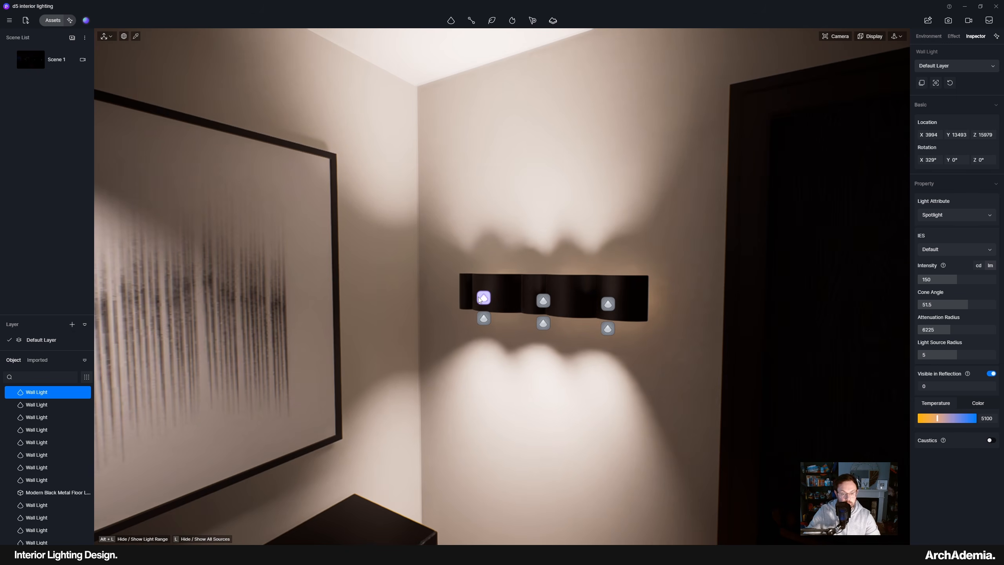
{"action": "left_click", "coordinate": [480, 297]}
{"action": "left_click", "coordinate": [483, 318], "text": "ctrl"}
{"action": "left_click", "coordinate": [545, 318], "text": "ctrl"}
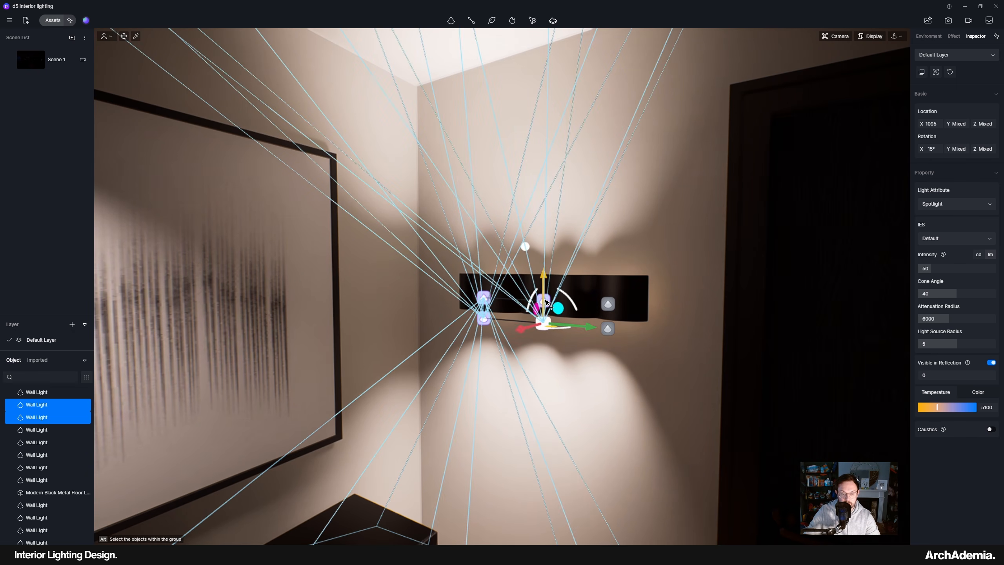
{"action": "left_click", "coordinate": [606, 329], "text": "ctrl"}
{"action": "left_click", "coordinate": [610, 305], "text": "ctrl"}
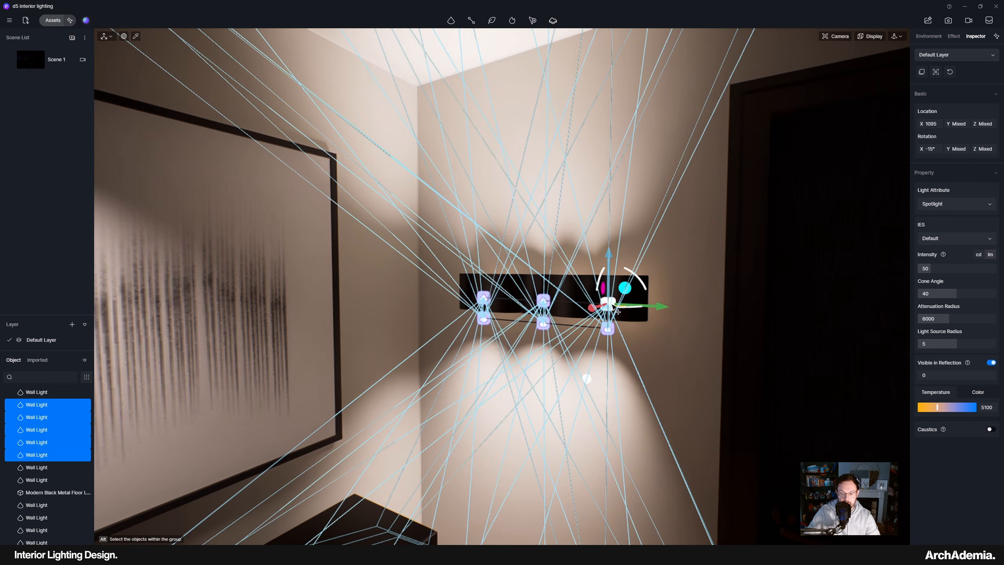
{"action": "left_click", "coordinate": [642, 294], "text": "ctrl"}
{"action": "scroll", "coordinate": [641, 295], "scroll_direction": "down", "scroll_amount": 10}
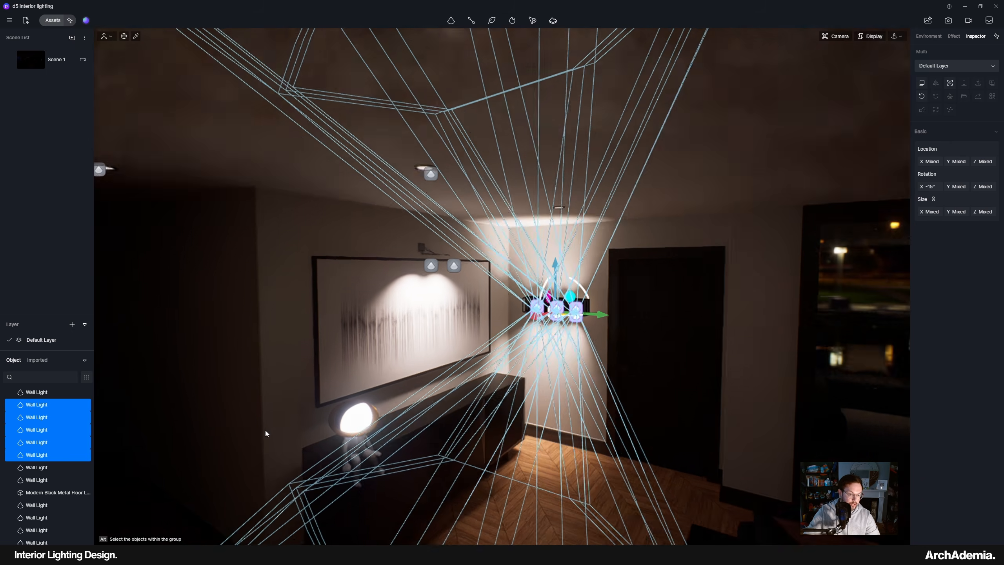
{"action": "scroll", "coordinate": [265, 429], "scroll_direction": "down", "scroll_amount": 2}
{"action": "middle_click_drag", "start_coordinate": [265, 429], "coordinate": [480, 381]}
{"action": "scroll", "coordinate": [363, 366], "scroll_direction": "up", "scroll_amount": 3}
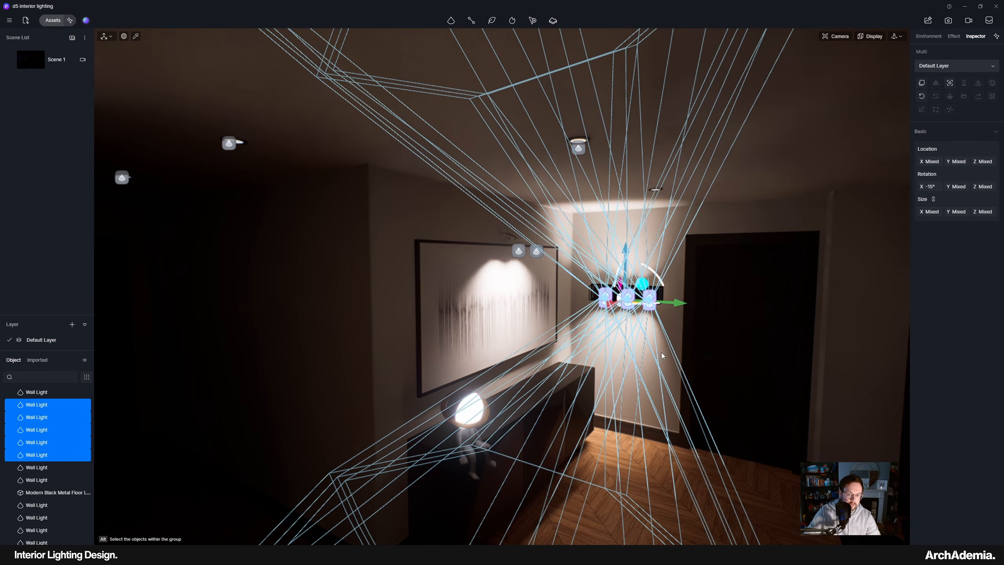
{"action": "middle_click_drag", "start_coordinate": [661, 352], "coordinate": [597, 347]}
{"action": "scroll", "coordinate": [629, 316], "scroll_direction": "up", "scroll_amount": 3}
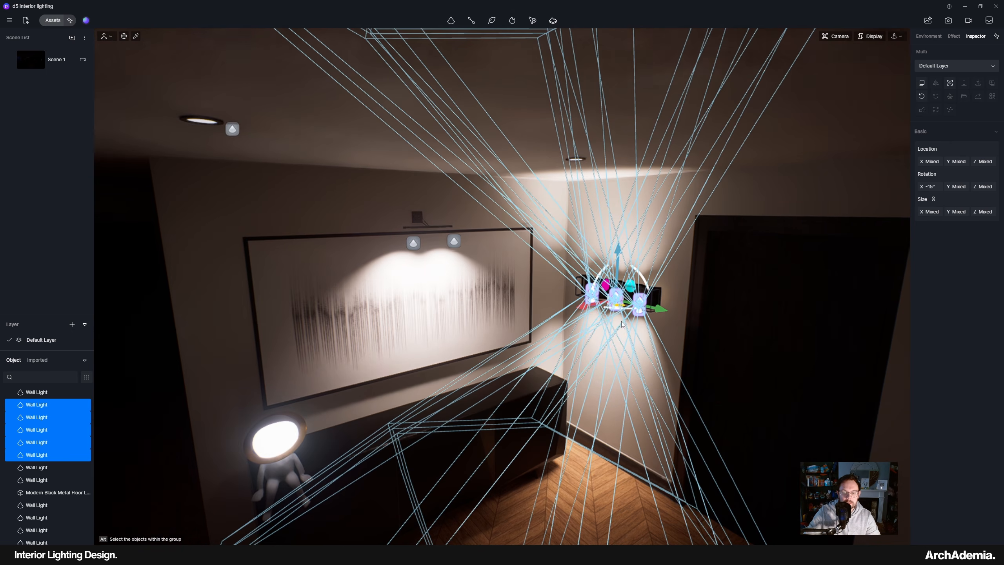
{"action": "scroll", "coordinate": [628, 304], "scroll_direction": "up", "scroll_amount": 5}
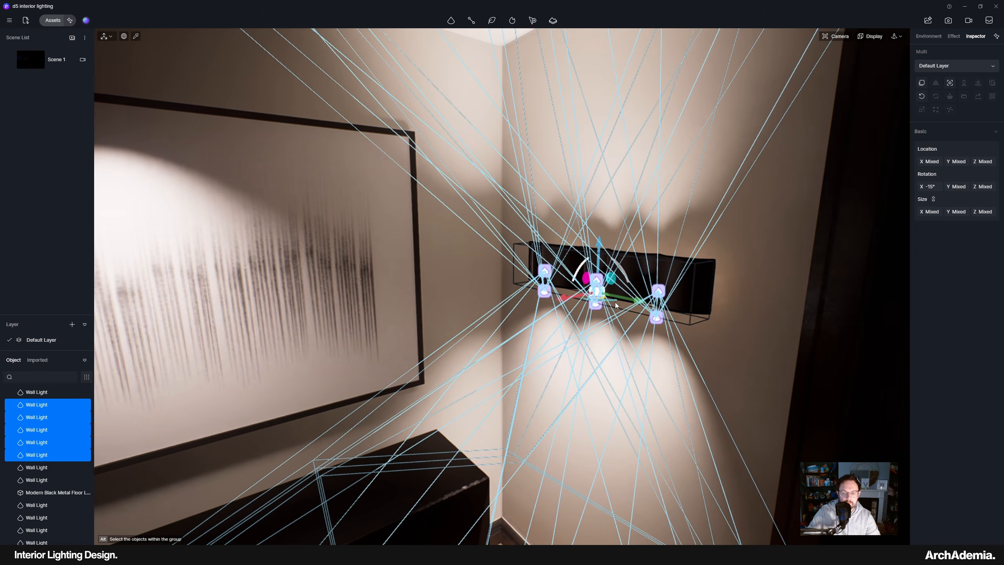
{"action": "left_click_drag", "start_coordinate": [559, 300], "coordinate": [253, 351], "text": "shift"}
Move the copied wall fitting and its spotlights onto the hallway's side wall, sitting flush against the surface
{"action": "scroll", "coordinate": [616, 236], "scroll_direction": "down", "scroll_amount": 6}
{"action": "middle_click_drag", "start_coordinate": [365, 358], "coordinate": [814, 322]}
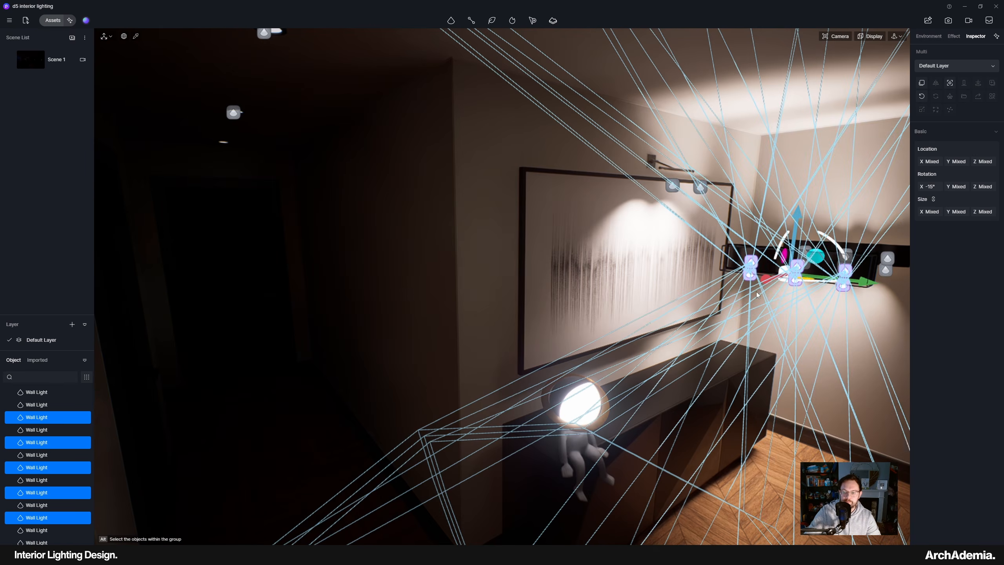
{"action": "left_click_drag", "start_coordinate": [763, 279], "coordinate": [466, 381]}
{"action": "middle_click_drag", "start_coordinate": [465, 381], "coordinate": [527, 372]}
{"action": "scroll", "coordinate": [526, 372], "scroll_direction": "down", "scroll_amount": 3}
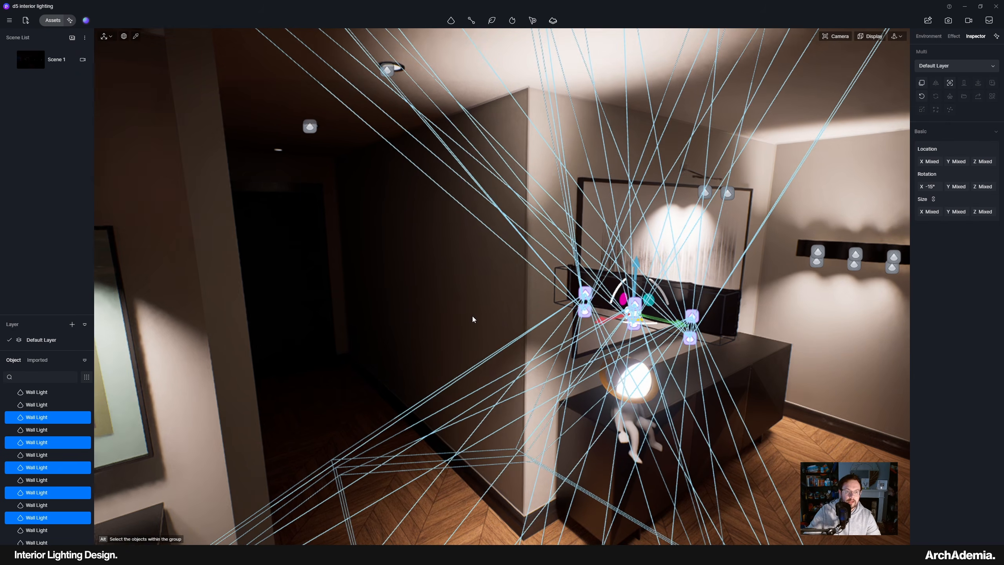
{"action": "left_click_drag", "start_coordinate": [674, 331], "coordinate": [422, 260]}
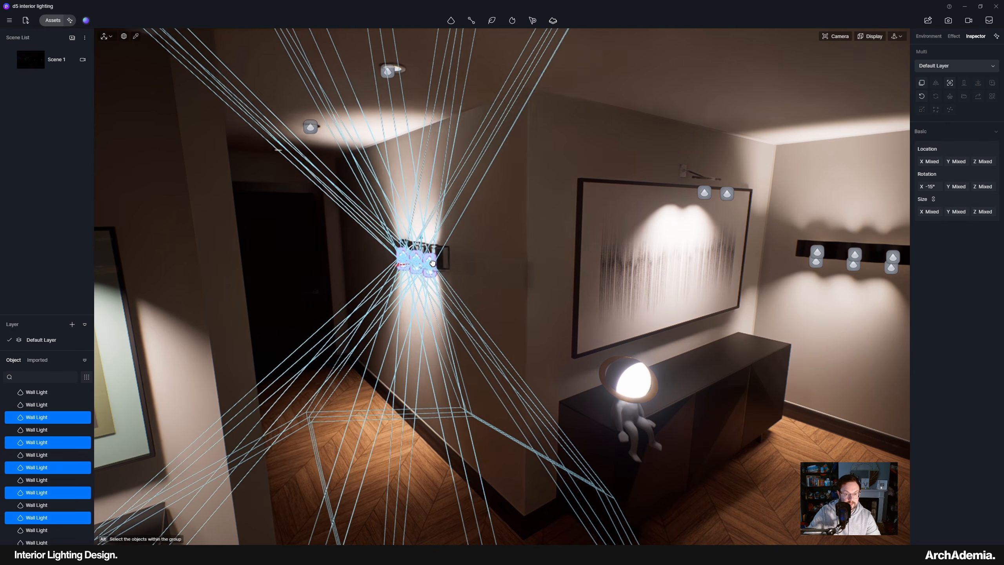
{"action": "scroll", "coordinate": [394, 265], "scroll_direction": "up", "scroll_amount": 3}
{"action": "scroll", "coordinate": [394, 266], "scroll_direction": "up", "scroll_amount": 1}
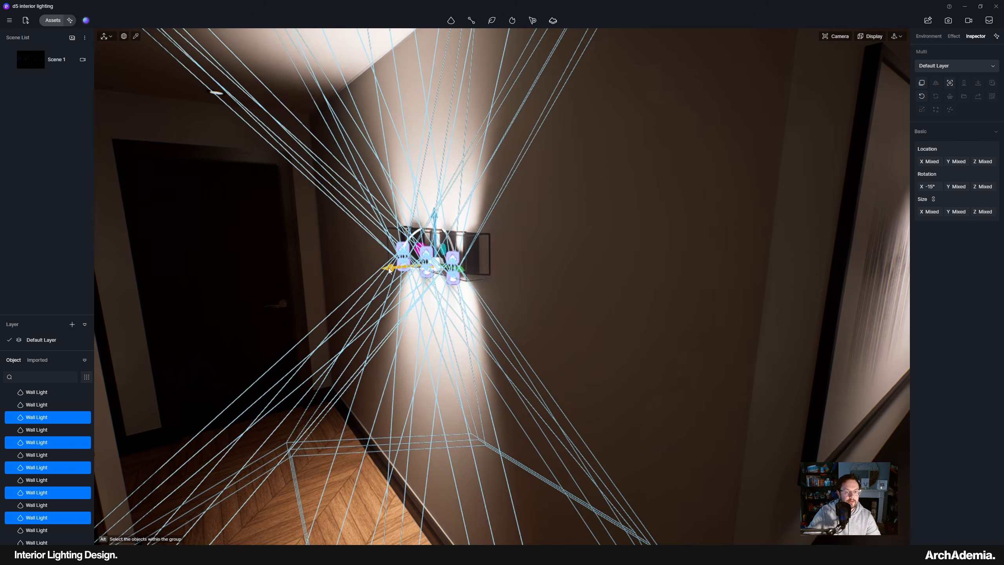
{"action": "mouse_move", "coordinate": [387, 268]}
{"action": "left_mouse_down"}
{"action": "mouse_move", "coordinate": [401, 266]}
{"action": "mouse_move", "coordinate": [378, 270]}
{"action": "left_mouse_up"}
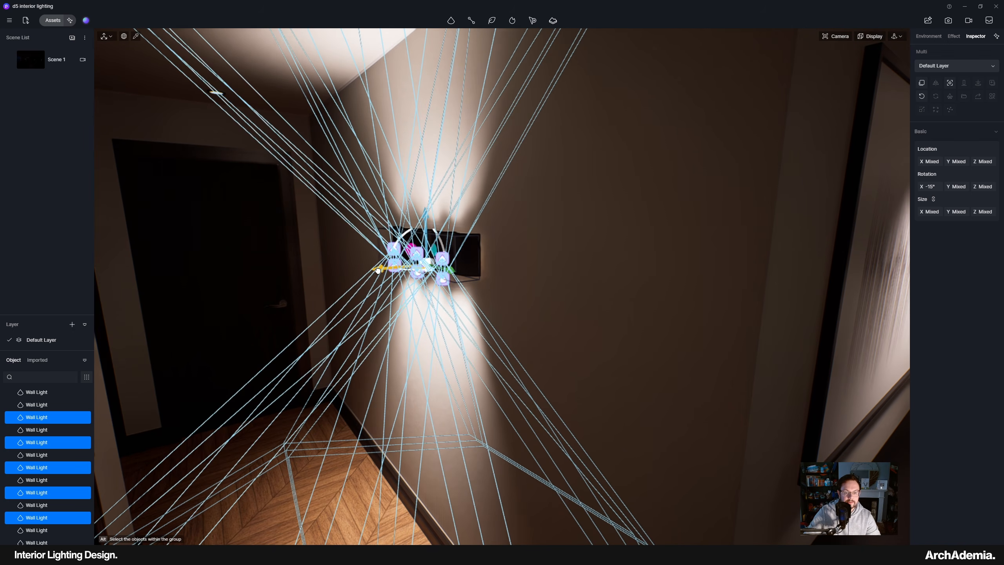
Place another copy of the fitting and its lights further down the hallway wall, deselect it and review the hallway lighting
{"action": "left_click_drag", "start_coordinate": [452, 273], "coordinate": [381, 267]}
{"action": "scroll", "coordinate": [445, 309], "scroll_direction": "down", "scroll_amount": 2}
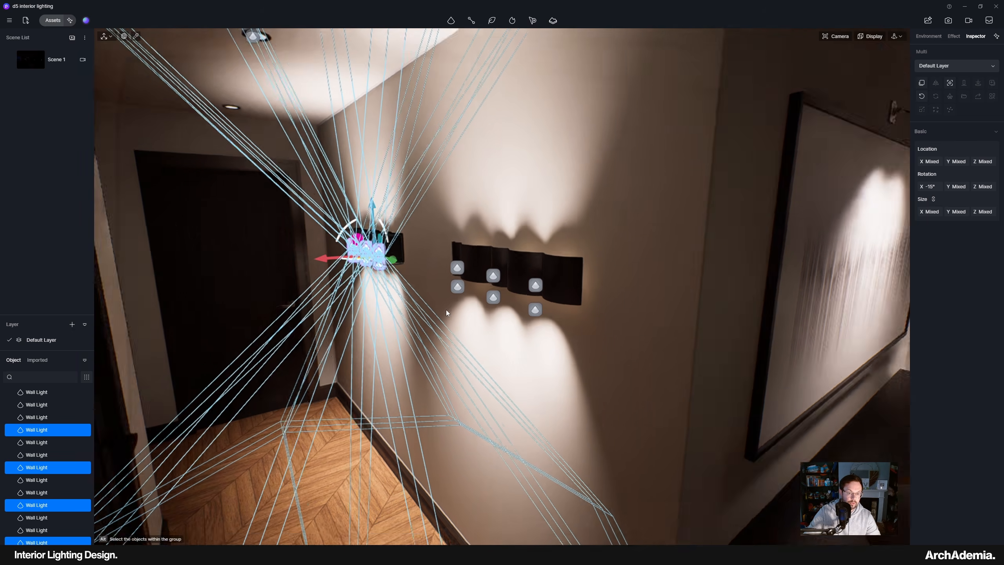
{"action": "right_click_drag", "start_coordinate": [446, 310], "coordinate": [585, 311]}
{"action": "scroll", "coordinate": [586, 311], "scroll_direction": "down", "scroll_amount": 6}
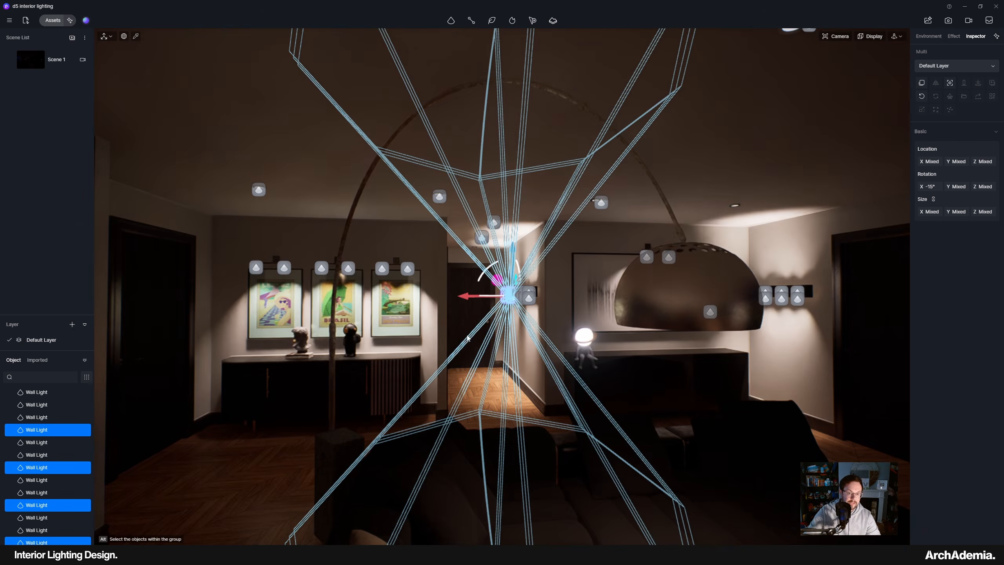
{"action": "left_click", "coordinate": [467, 337]}
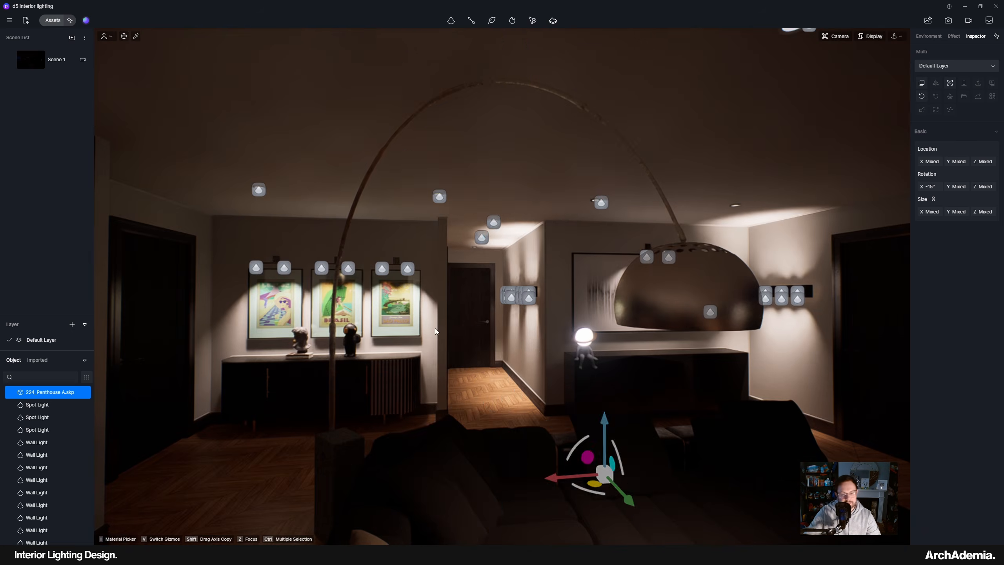
{"action": "scroll", "coordinate": [439, 330], "scroll_direction": "up", "scroll_amount": 6}
{"action": "middle_click_drag", "start_coordinate": [450, 333], "coordinate": [379, 320]}
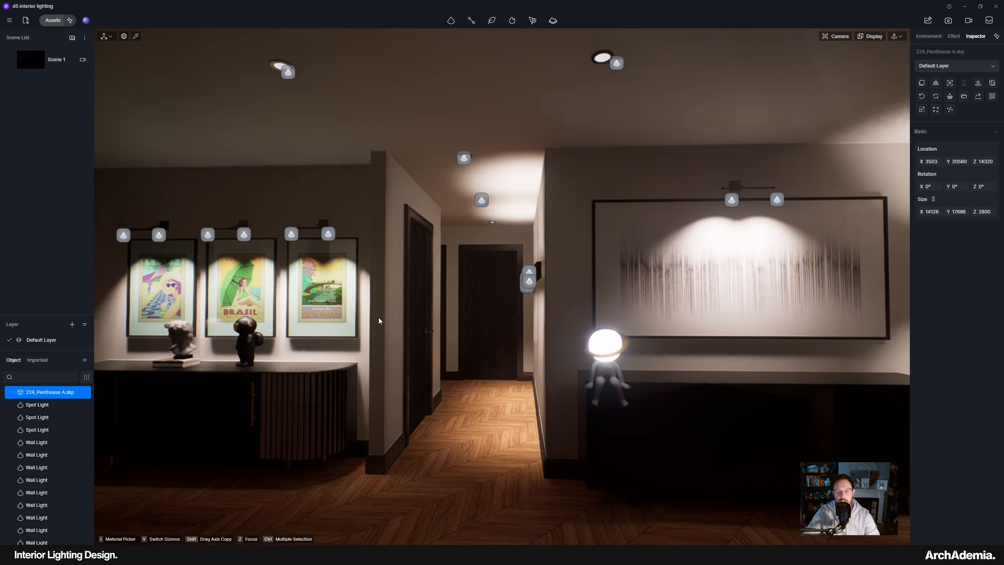
{"action": "scroll", "coordinate": [379, 319], "scroll_direction": "down", "scroll_amount": 3}
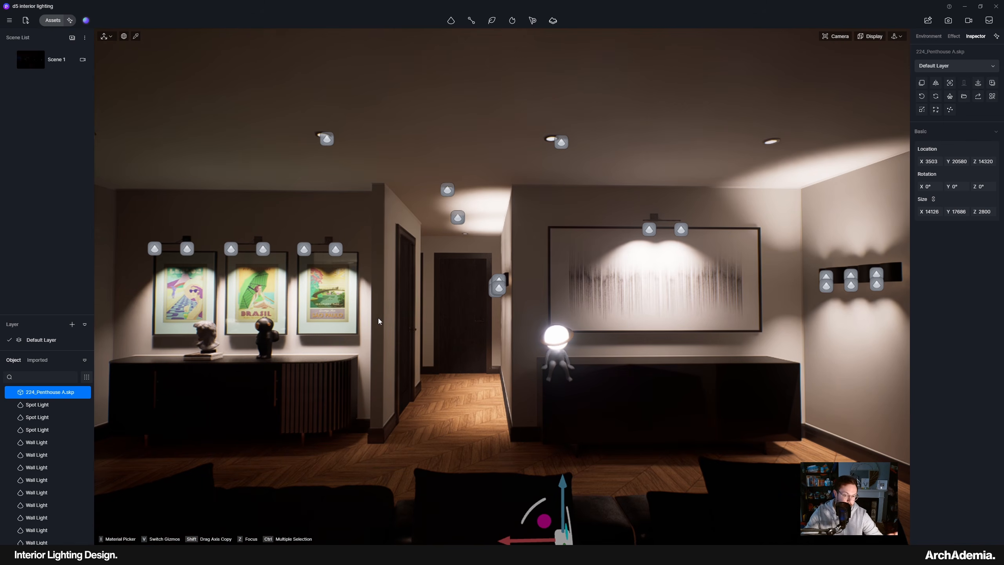
Examine the hallway's two wall fittings and their light spread from the living area and from close up
{"action": "scroll", "coordinate": [378, 318], "scroll_direction": "up", "scroll_amount": 4}
{"action": "scroll", "coordinate": [386, 321], "scroll_direction": "down", "scroll_amount": 3}
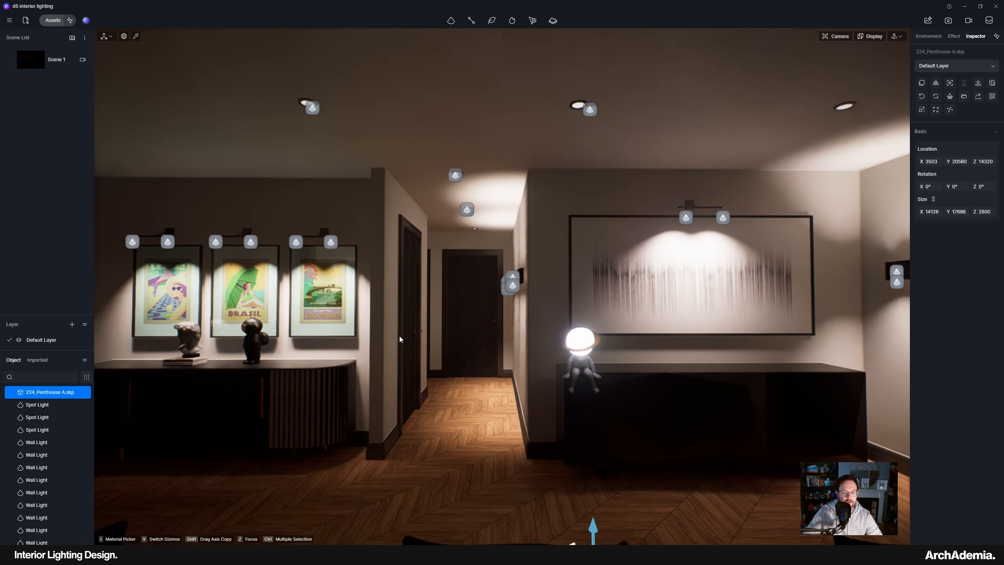
{"action": "middle_click_drag", "start_coordinate": [400, 339], "coordinate": [436, 291]}
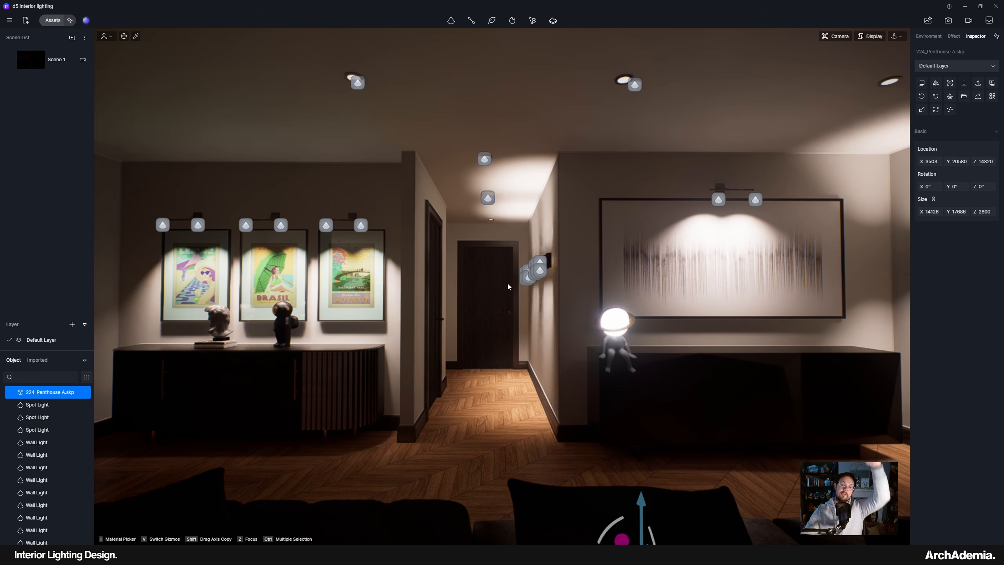
{"action": "scroll", "coordinate": [493, 361], "scroll_direction": "up", "scroll_amount": 3}
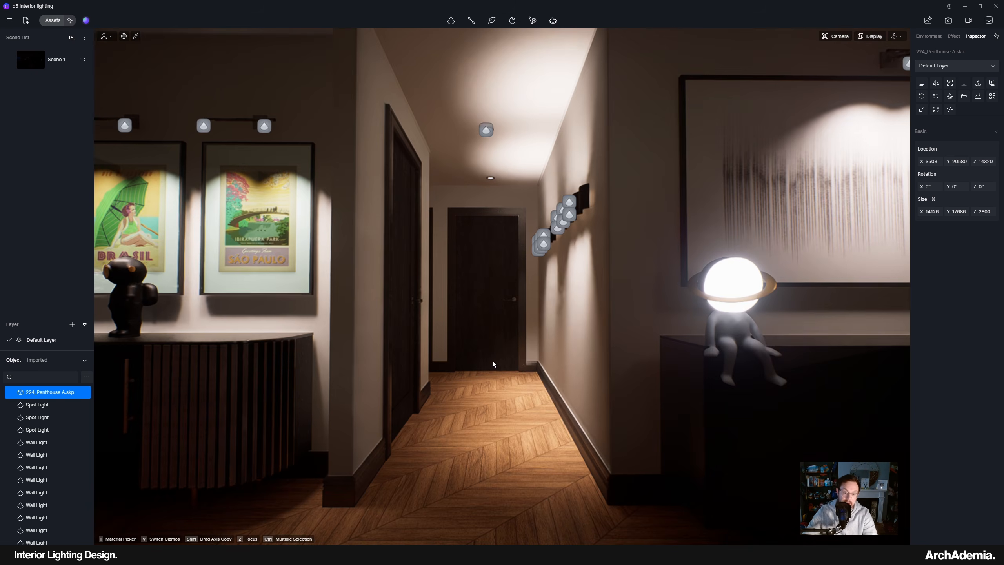
{"action": "scroll", "coordinate": [491, 366], "scroll_direction": "down", "scroll_amount": 5}
{"action": "scroll", "coordinate": [550, 300], "scroll_direction": "up", "scroll_amount": 5}
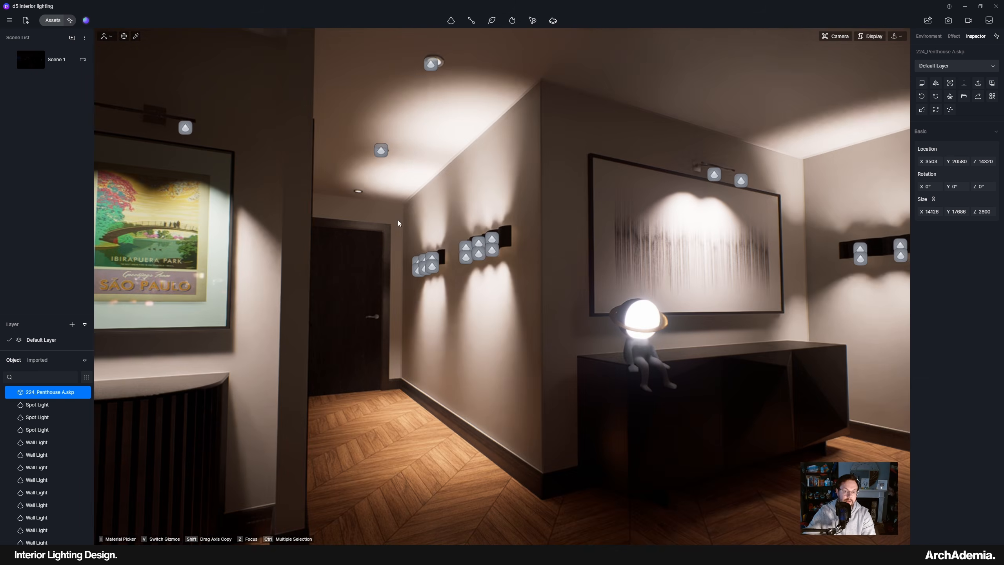
{"action": "scroll", "coordinate": [414, 235], "scroll_direction": "up", "scroll_amount": 3}
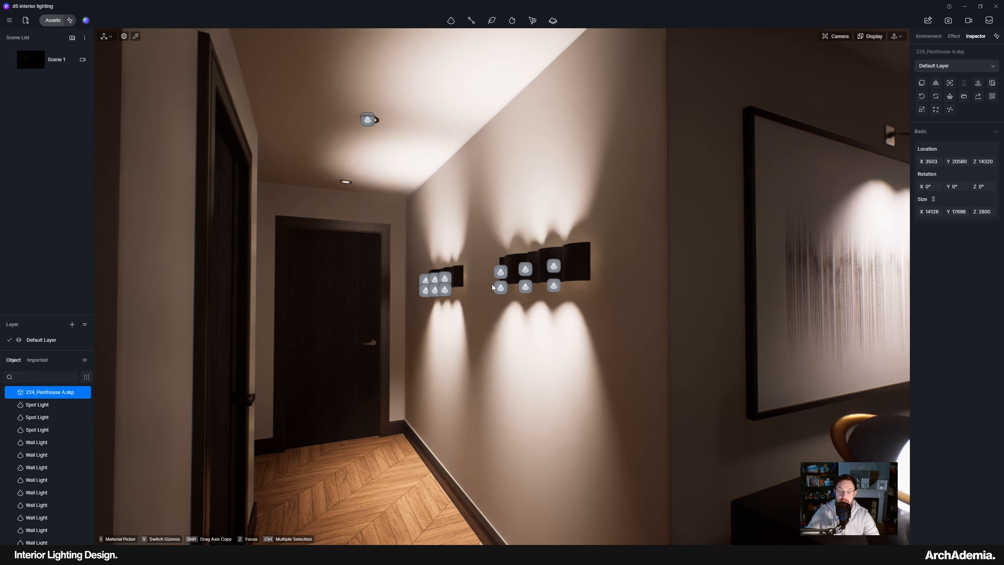
{"action": "left_click_drag", "start_coordinate": [407, 249], "coordinate": [478, 296]}
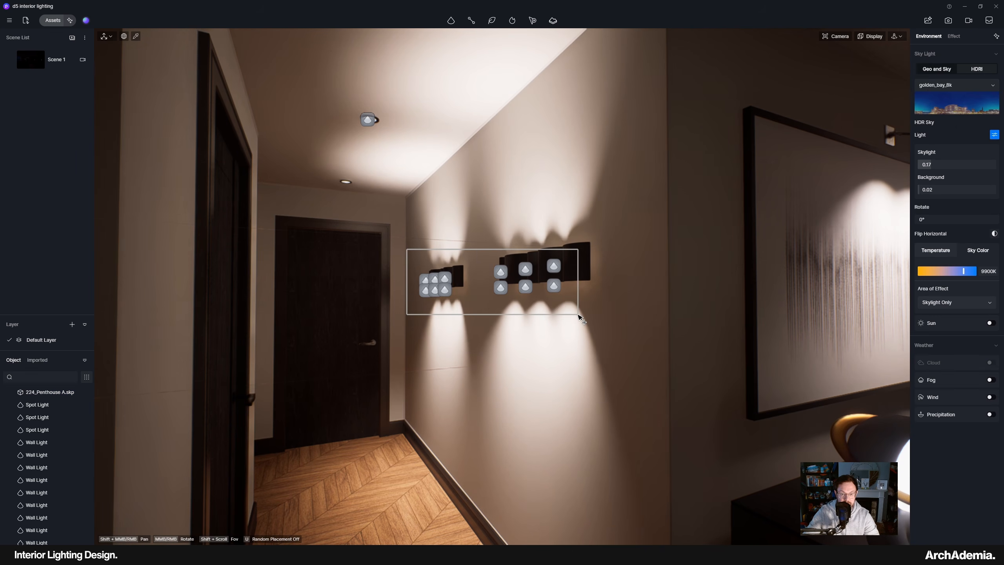
{"action": "left_click_drag", "start_coordinate": [578, 314], "coordinate": [596, 312], "text": "ctrl"}
{"action": "left_click", "coordinate": [603, 299]}
Select all six spotlights of the hallway wall fitting nearest the living area
{"action": "left_click", "coordinate": [554, 289]}
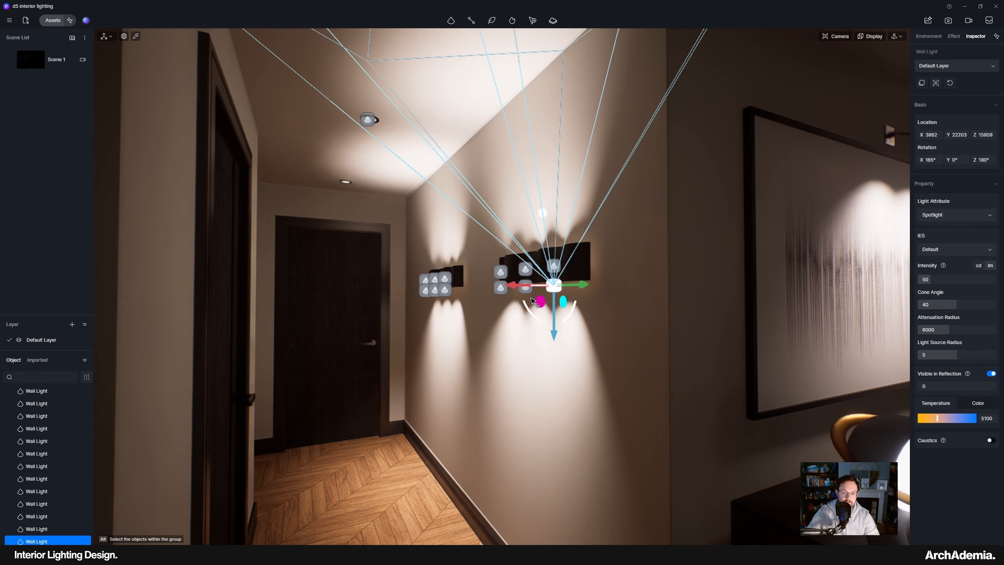
{"action": "left_click", "coordinate": [499, 272], "text": "ctrl"}
{"action": "left_click", "coordinate": [500, 288], "text": "ctrl"}
{"action": "left_click", "coordinate": [525, 287], "text": "ctrl"}
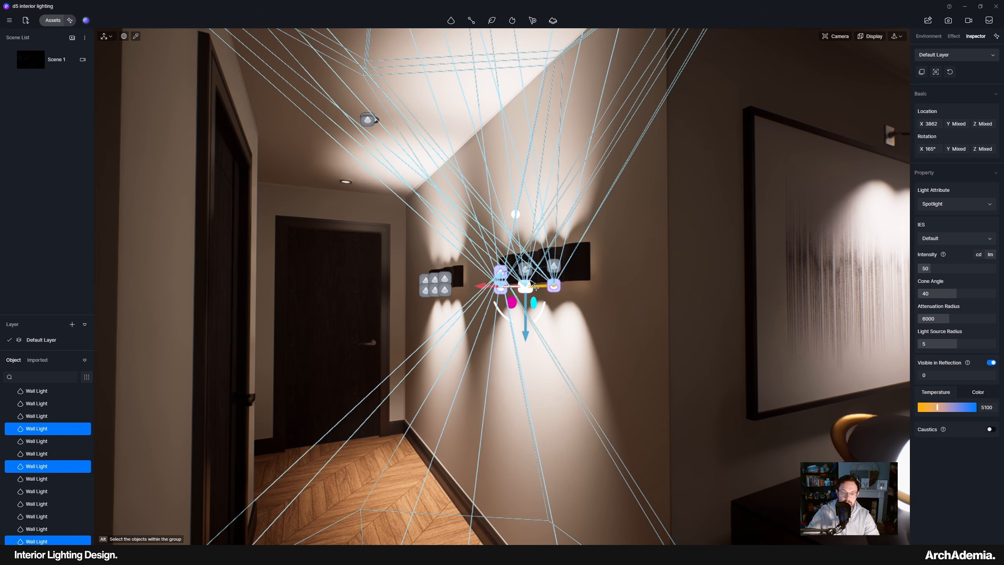
{"action": "left_click", "coordinate": [525, 270], "text": "ctrl"}
{"action": "scroll", "coordinate": [546, 276], "scroll_direction": "up", "scroll_amount": 2}
{"action": "left_click", "coordinate": [554, 267], "text": "ctrl"}
Add the six spotlights of the far hallway fitting to the selection and set the intensity of all selected lights to 20
{"action": "scroll", "coordinate": [429, 284], "scroll_direction": "up", "scroll_amount": 5}
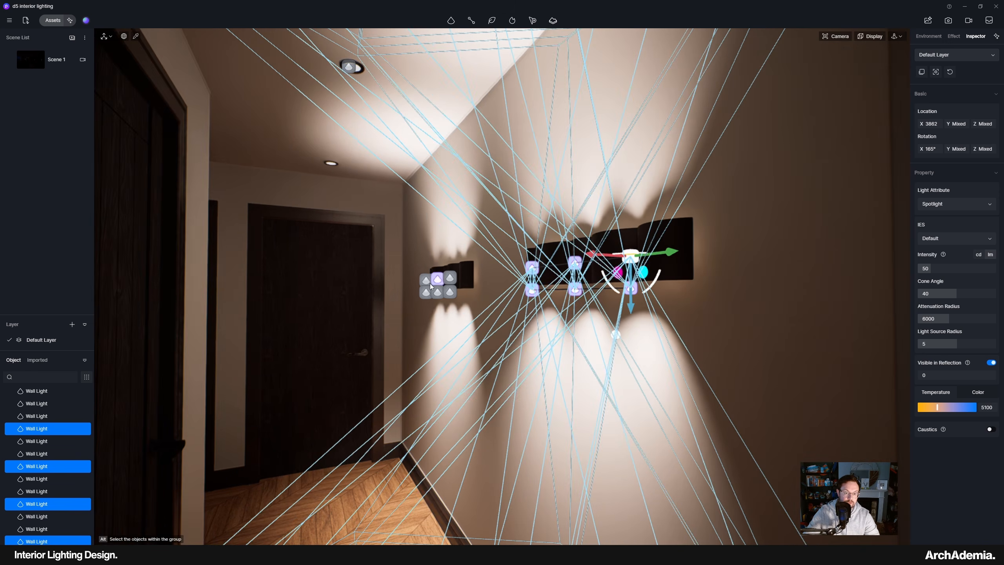
{"action": "scroll", "coordinate": [422, 293], "scroll_direction": "up", "scroll_amount": 1}
{"action": "left_click", "coordinate": [426, 296], "text": "ctrl"}
{"action": "left_click", "coordinate": [426, 276], "text": "ctrl"}
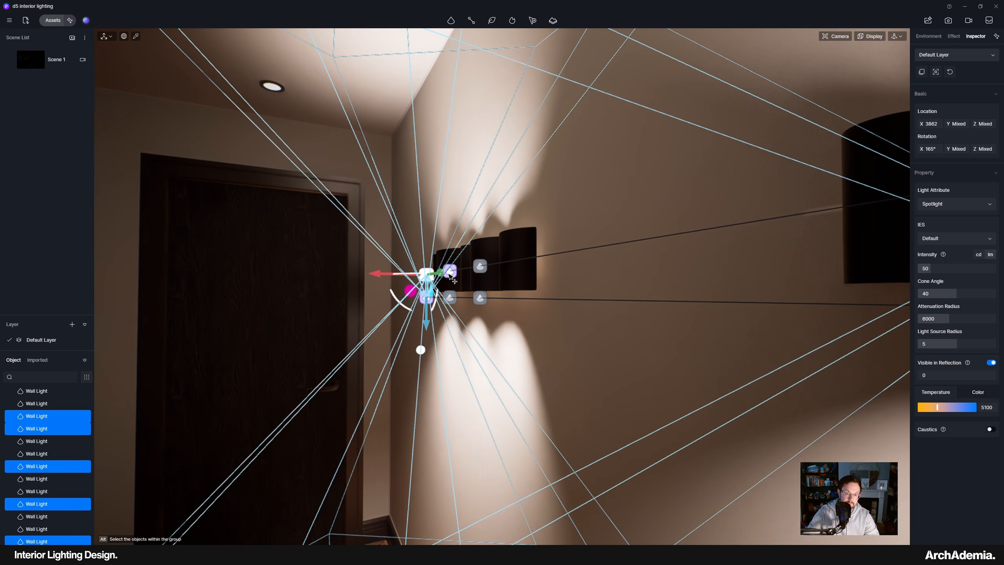
{"action": "left_click", "coordinate": [450, 272], "text": "ctrl"}
{"action": "left_click", "coordinate": [450, 297], "text": "ctrl"}
{"action": "left_click", "coordinate": [480, 297], "text": "ctrl"}
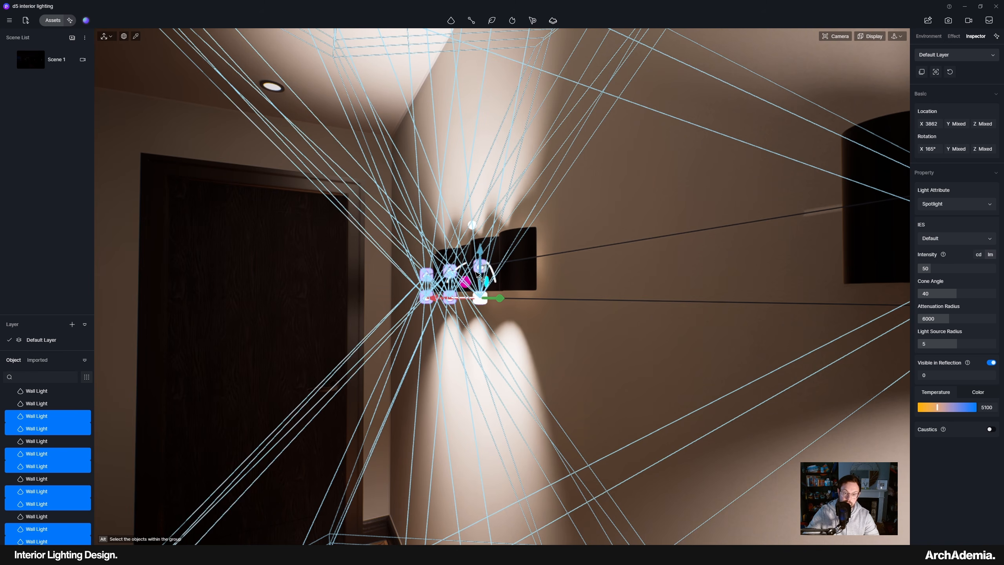
{"action": "left_click", "coordinate": [478, 273], "text": "ctrl"}
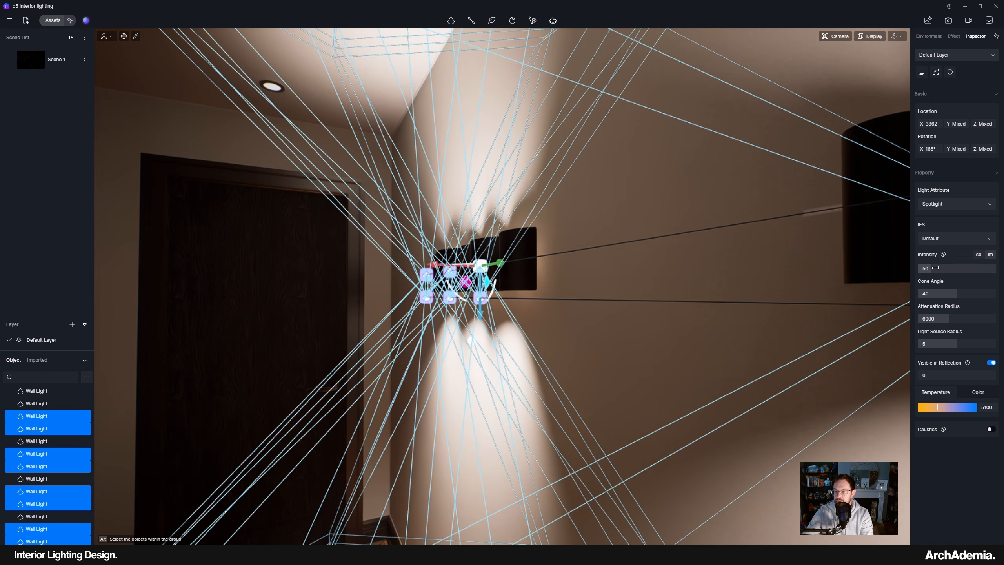
{"action": "key", "text": "Return"}
{"action": "scroll", "coordinate": [365, 293], "scroll_direction": "down", "scroll_amount": 8}
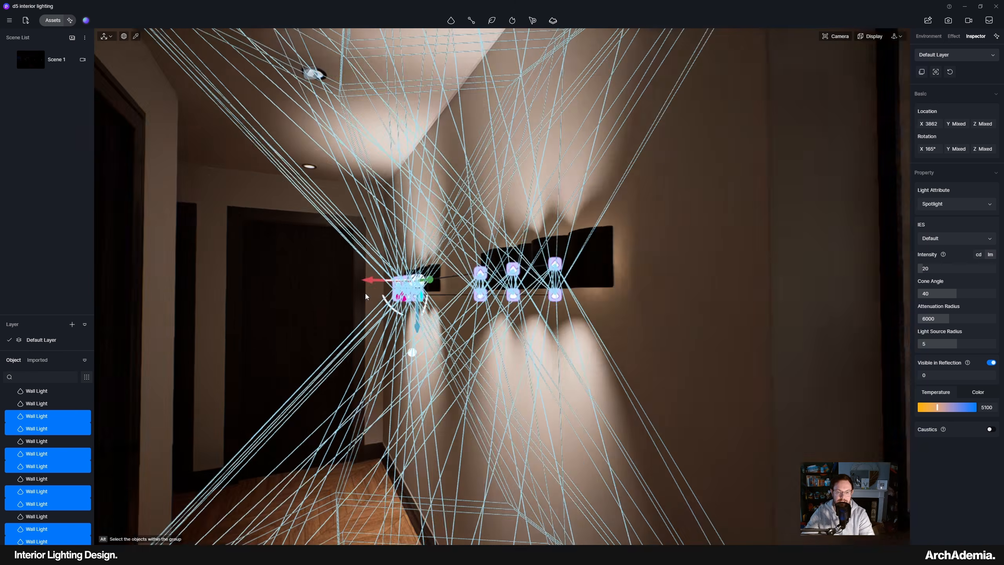
Deselect the spotlights and examine the lighting of the hallway, the artwork wall and the view across the living area
{"action": "left_click", "coordinate": [467, 358]}
{"action": "right_click_drag", "start_coordinate": [467, 360], "coordinate": [482, 378]}
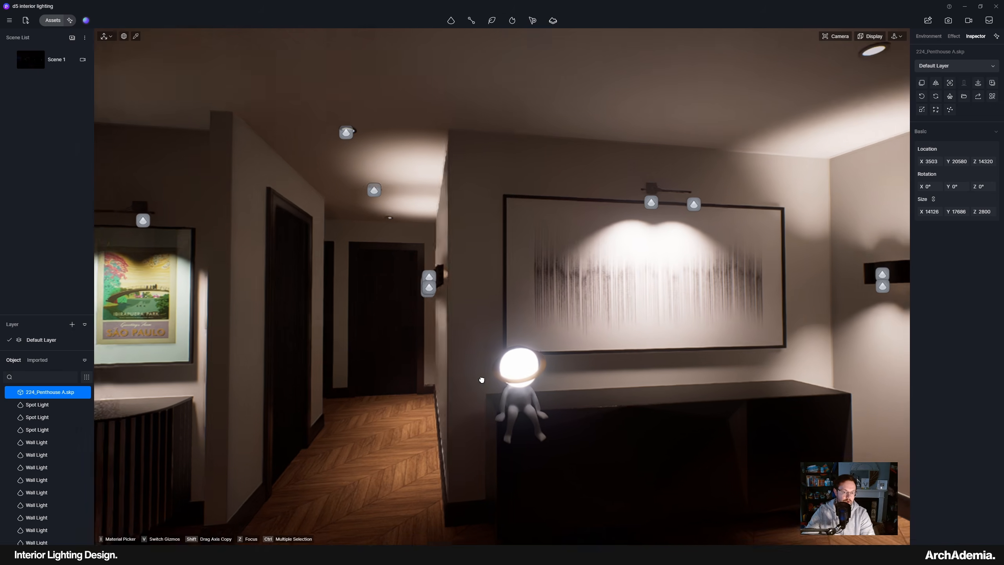
{"action": "middle_click_drag", "start_coordinate": [481, 379], "coordinate": [694, 316]}
{"action": "mouse_move", "coordinate": [695, 316]}
{"action": "right_mouse_down"}
{"action": "mouse_move", "coordinate": [707, 311]}
{"action": "mouse_move", "coordinate": [622, 302]}
{"action": "mouse_move", "coordinate": [633, 340]}
{"action": "right_mouse_up"}
{"action": "scroll", "coordinate": [622, 303], "scroll_direction": "down", "scroll_amount": 8}
{"action": "scroll", "coordinate": [670, 322], "scroll_direction": "up", "scroll_amount": 8}
{"action": "left_click", "coordinate": [617, 315]}
{"action": "scroll", "coordinate": [484, 343], "scroll_direction": "down", "scroll_amount": 5}
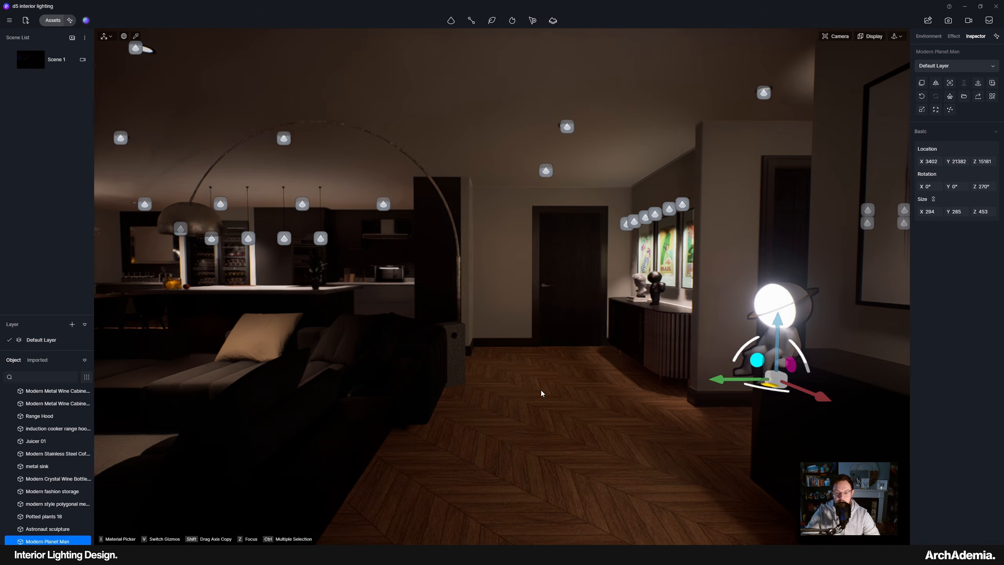
{"action": "left_click", "coordinate": [539, 393]}
{"action": "right_click_drag", "start_coordinate": [592, 405], "coordinate": [504, 383]}
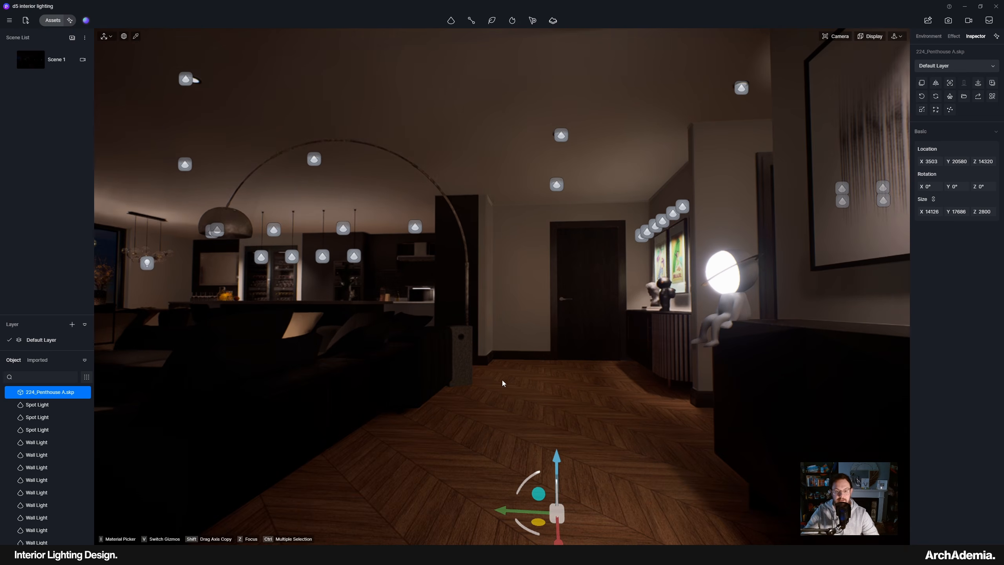
{"action": "middle_click_drag", "start_coordinate": [504, 383], "coordinate": [589, 356]}
{"action": "right_click_drag", "start_coordinate": [584, 364], "coordinate": [529, 388]}
{"action": "middle_click_drag", "start_coordinate": [529, 387], "coordinate": [398, 399]}
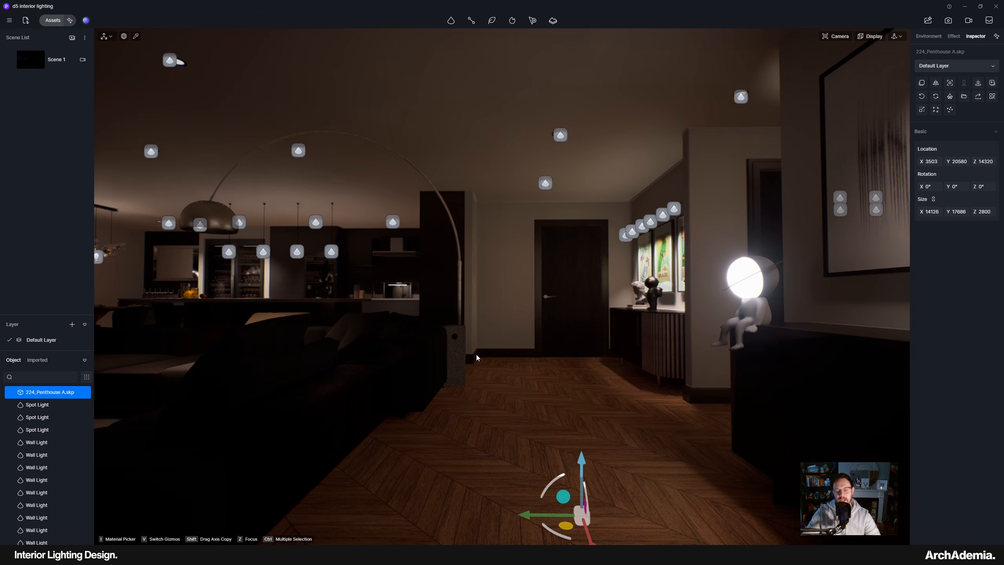
Examine the kitchen lighting around the island, the cabinets and the worktop below the wall cupboards
{"action": "middle_click_drag", "start_coordinate": [475, 354], "coordinate": [610, 319]}
{"action": "scroll", "coordinate": [516, 275], "scroll_direction": "up", "scroll_amount": 8}
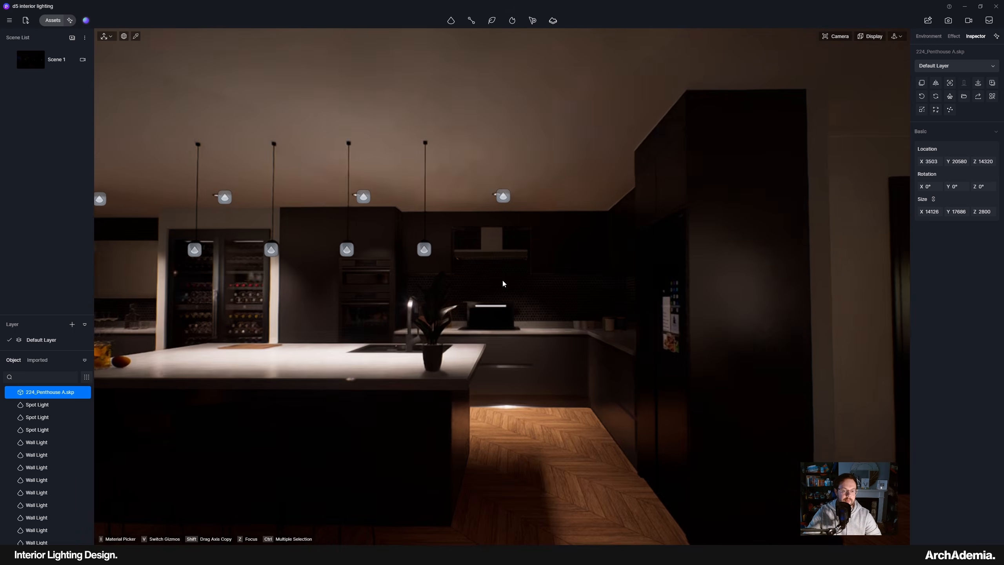
{"action": "scroll", "coordinate": [502, 278], "scroll_direction": "up", "scroll_amount": 6}
{"action": "right_click_drag", "start_coordinate": [497, 287], "coordinate": [405, 311]}
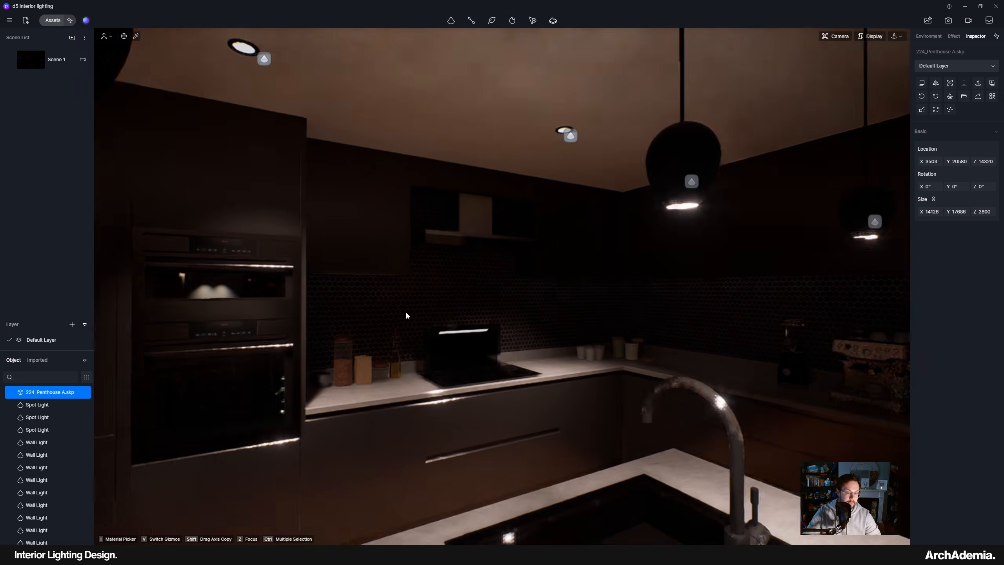
{"action": "scroll", "coordinate": [411, 297], "scroll_direction": "down", "scroll_amount": 10}
{"action": "middle_click_drag", "start_coordinate": [384, 356], "coordinate": [538, 322]}
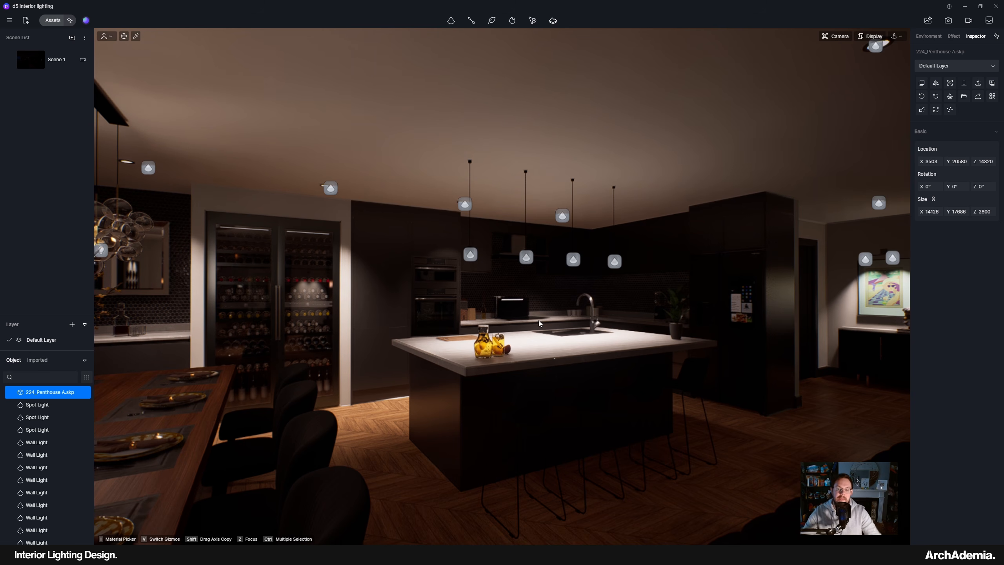
{"action": "scroll", "coordinate": [543, 194], "scroll_direction": "up", "scroll_amount": 8}
{"action": "mouse_move", "coordinate": [519, 422]}
{"action": "right_mouse_down"}
{"action": "mouse_move", "coordinate": [632, 439]}
{"action": "mouse_move", "coordinate": [515, 426]}
{"action": "right_mouse_up"}
{"action": "scroll", "coordinate": [481, 391], "scroll_direction": "up", "scroll_amount": 8}
{"action": "right_click_drag", "start_coordinate": [436, 373], "coordinate": [511, 406]}
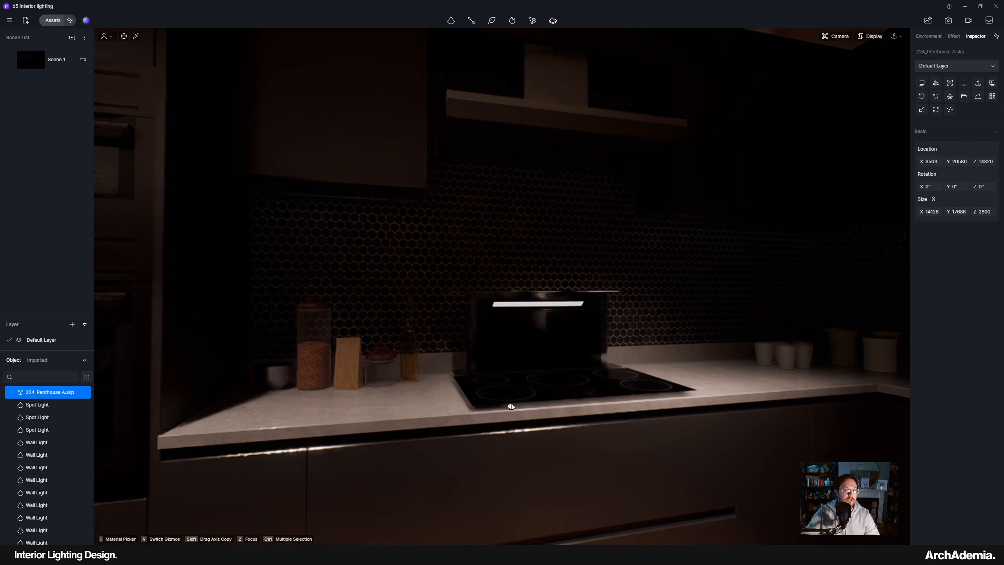
Add a strip light on the tiled splashback beneath the wall cupboard and slide it along the wall towards the hob
{"action": "mouse_move", "coordinate": [450, 21]}
{"action": "left_click", "coordinate": [466, 60]}
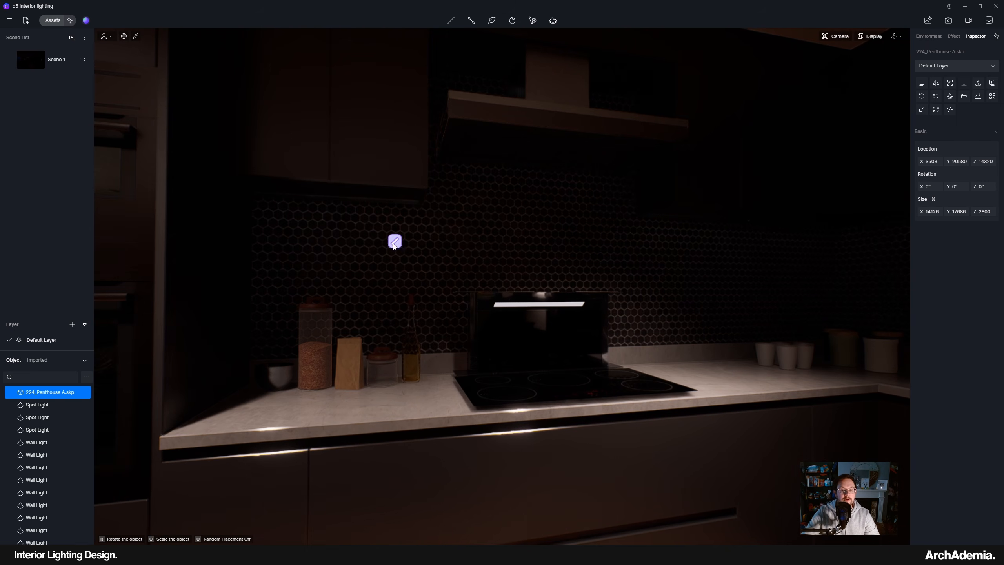
{"action": "left_click", "coordinate": [388, 209]}
{"action": "scroll", "coordinate": [395, 227], "scroll_direction": "up", "scroll_amount": 5}
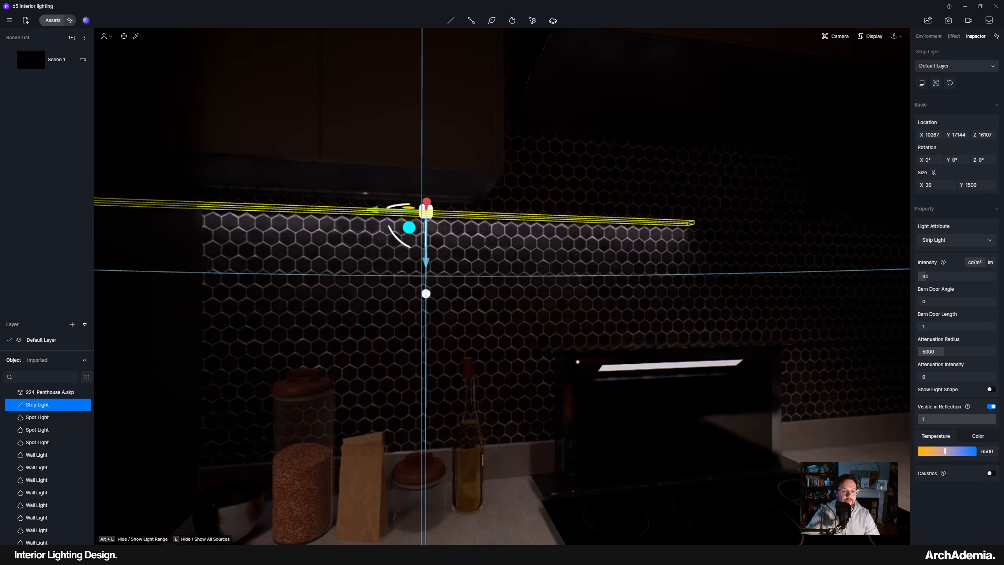
{"action": "left_click_drag", "start_coordinate": [461, 205], "coordinate": [567, 206]}
{"action": "scroll", "coordinate": [354, 157], "scroll_direction": "down", "scroll_amount": 3}
{"action": "middle_click_drag", "start_coordinate": [354, 157], "coordinate": [332, 206]}
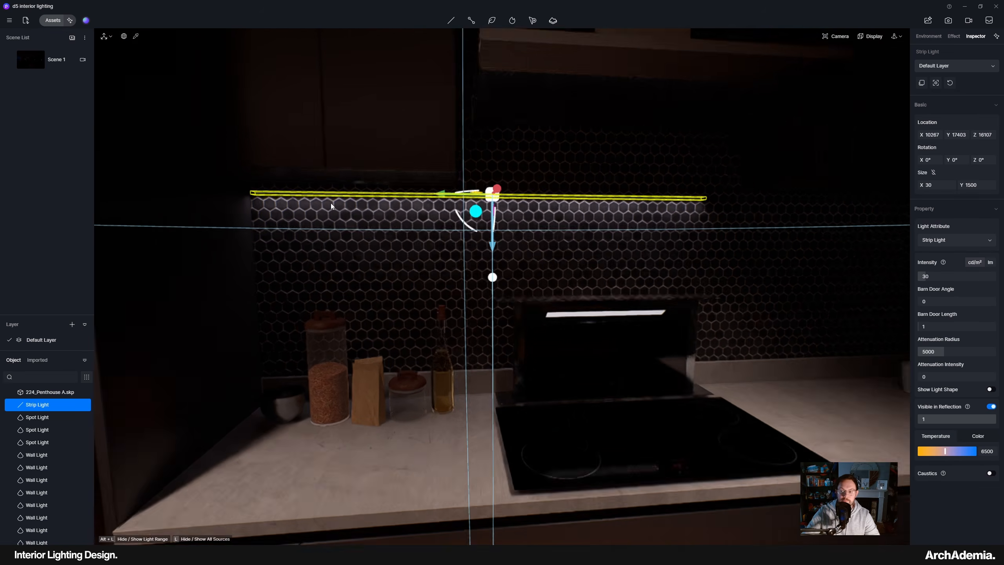
Shorten the strip light to 681, centre it along the wall cupboard and raise it to the cupboard's underside at Z 16140
{"action": "scroll", "coordinate": [332, 206], "scroll_direction": "up", "scroll_amount": 2}
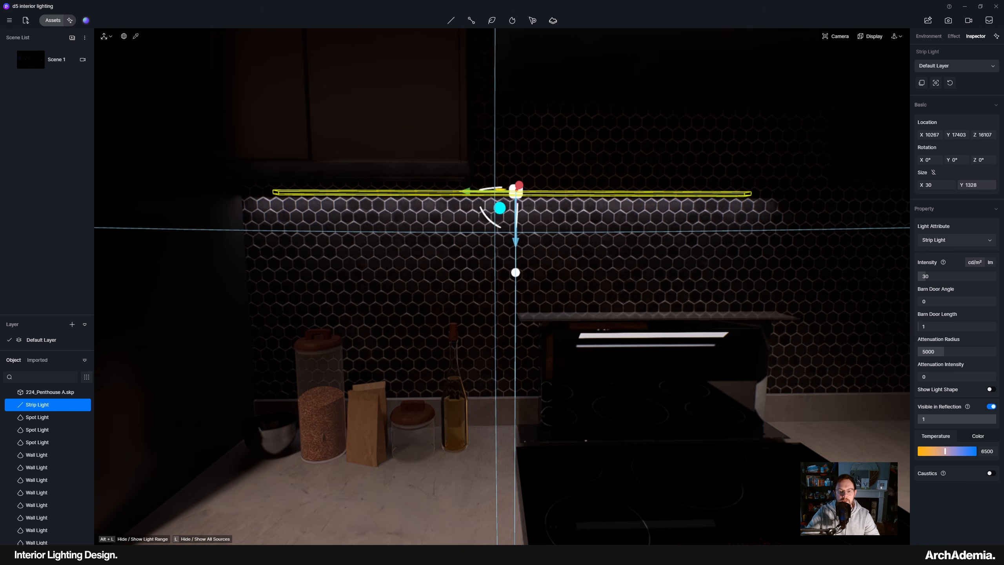
{"action": "left_click_drag", "start_coordinate": [970, 185], "coordinate": [944, 185]}
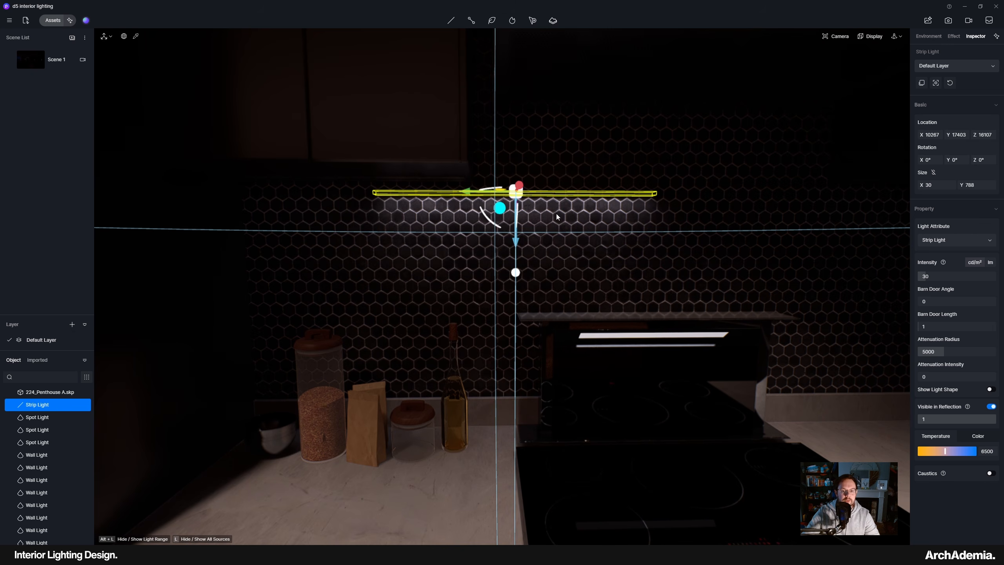
{"action": "left_click_drag", "start_coordinate": [470, 194], "coordinate": [304, 192]}
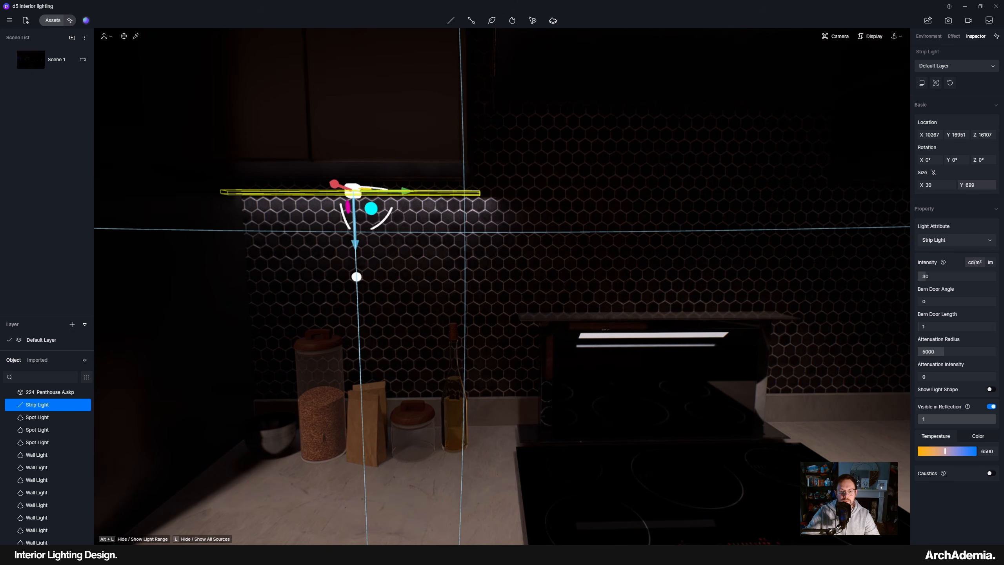
{"action": "mouse_move", "coordinate": [355, 247]}
{"action": "left_mouse_down"}
{"action": "mouse_move", "coordinate": [353, 221]}
{"action": "mouse_move", "coordinate": [351, 231]}
{"action": "left_mouse_up"}
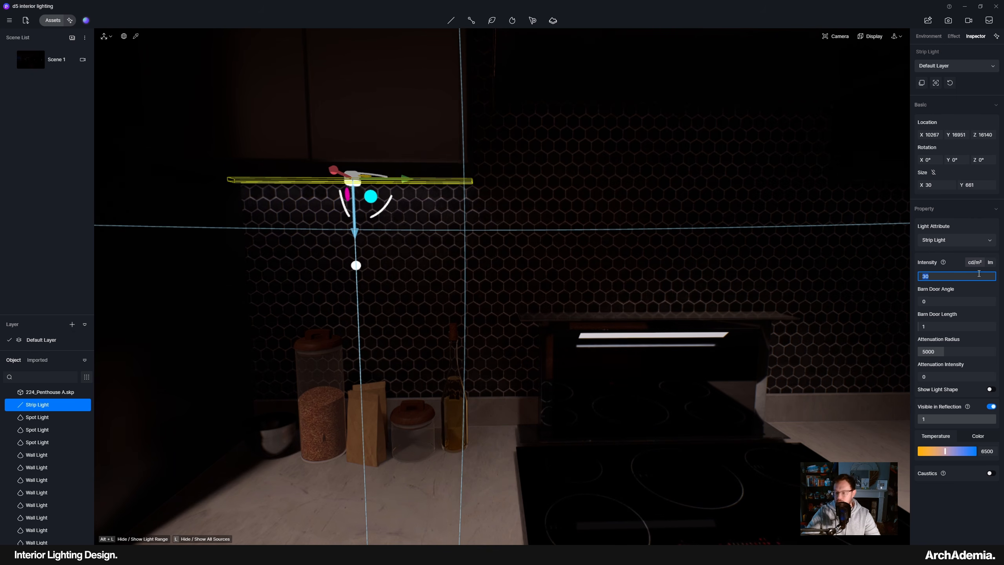
Set the strip light's intensity to 200 and its colour temperature to 4500
{"action": "left_click", "coordinate": [979, 273]}
{"action": "type", "text": "20"}
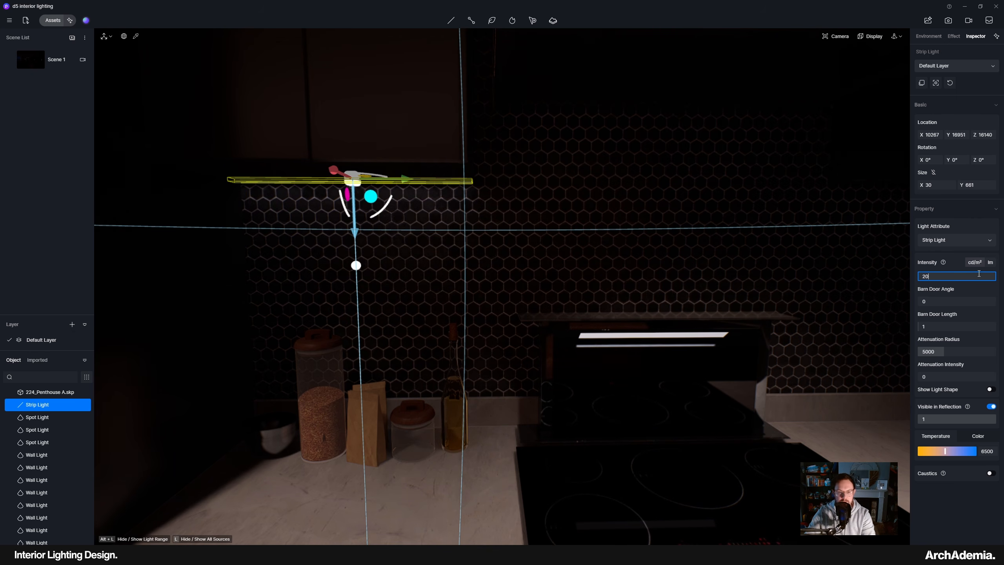
{"action": "type", "text": "0"}
{"action": "key", "text": "Return"}
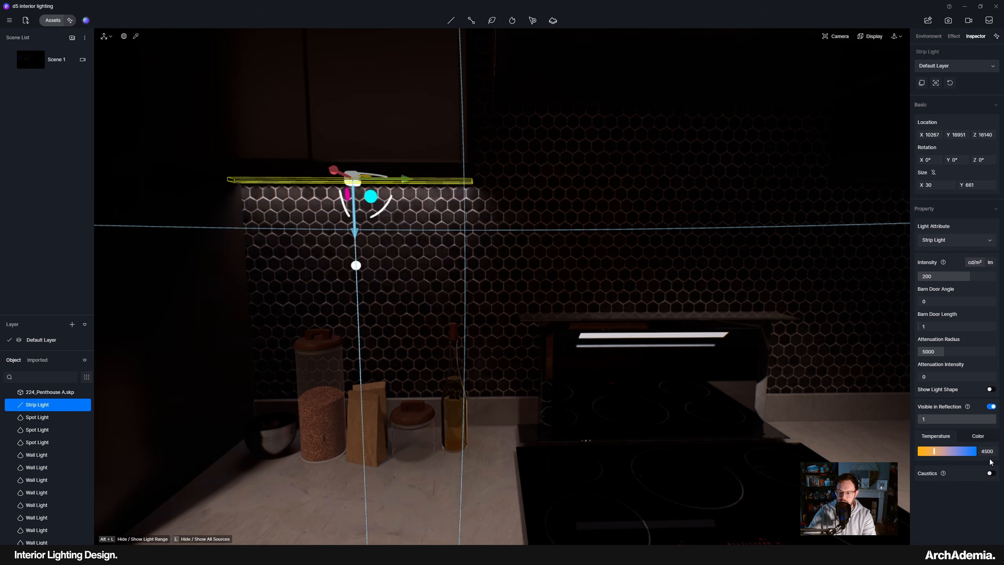
Widen the strip light to 134 and fit it in depth beneath the cupboard at X 10234
{"action": "middle_click_drag", "start_coordinate": [672, 221], "coordinate": [421, 195]}
{"action": "left_click_drag", "start_coordinate": [265, 173], "coordinate": [241, 174]}
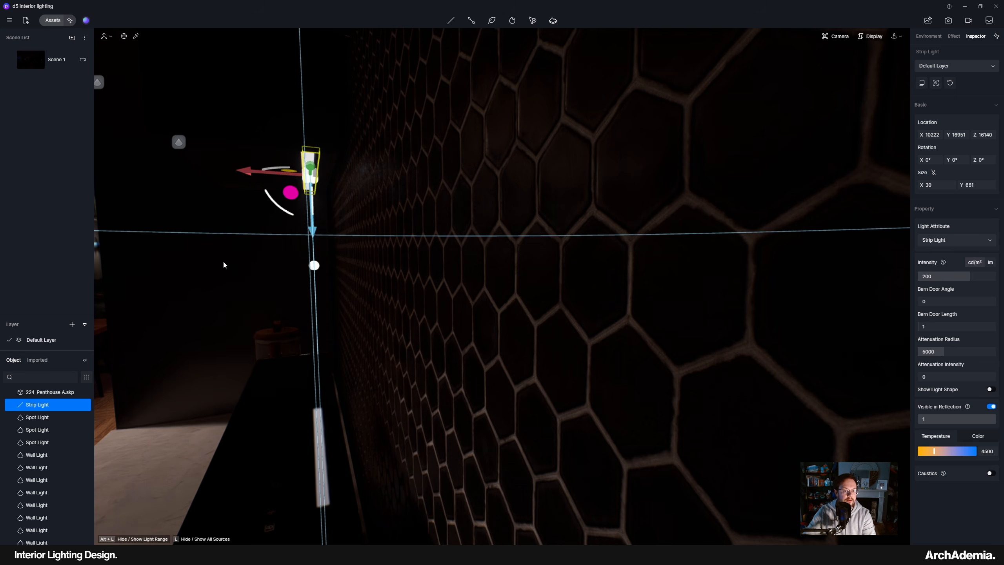
{"action": "middle_click_drag", "start_coordinate": [223, 265], "coordinate": [289, 190]}
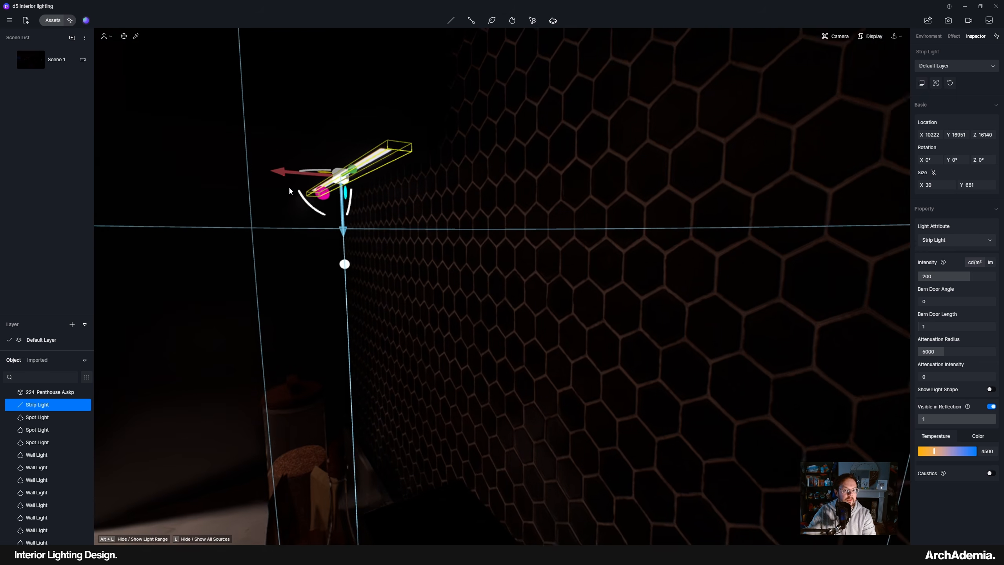
{"action": "left_click_drag", "start_coordinate": [289, 173], "coordinate": [321, 176]}
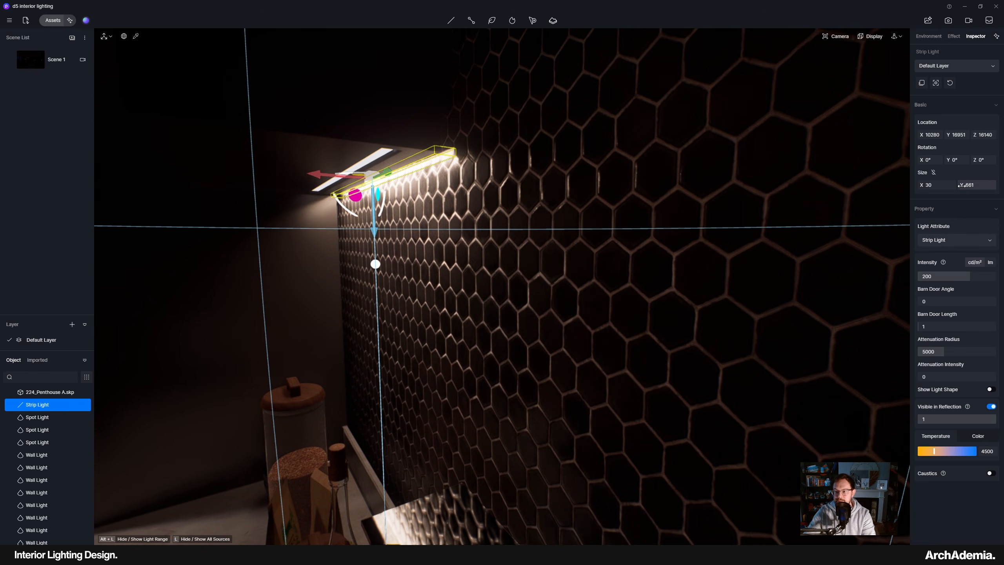
{"action": "left_click_drag", "start_coordinate": [933, 185], "coordinate": [978, 185]}
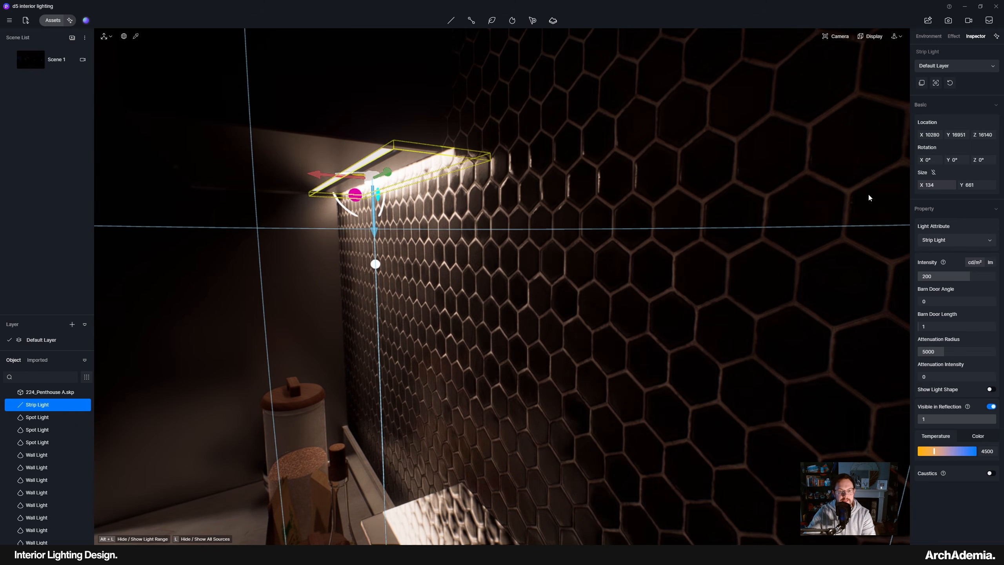
{"action": "mouse_move", "coordinate": [305, 176]}
{"action": "left_mouse_down"}
{"action": "mouse_move", "coordinate": [264, 174]}
{"action": "mouse_move", "coordinate": [285, 175]}
{"action": "left_mouse_up"}
{"action": "right_click_drag", "start_coordinate": [351, 253], "coordinate": [486, 293]}
{"action": "scroll", "coordinate": [482, 291], "scroll_direction": "down", "scroll_amount": 10}
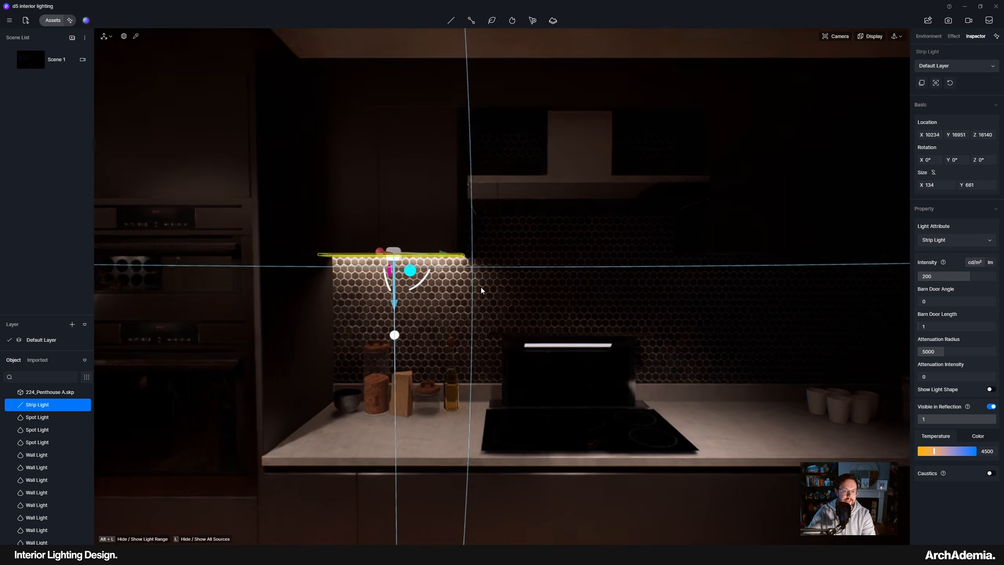
Copy the strip light along the wall to the cupboard beyond the hood, lengthen it to 1442 and fit it at Y 19039
{"action": "scroll", "coordinate": [470, 289], "scroll_direction": "up", "scroll_amount": 5}
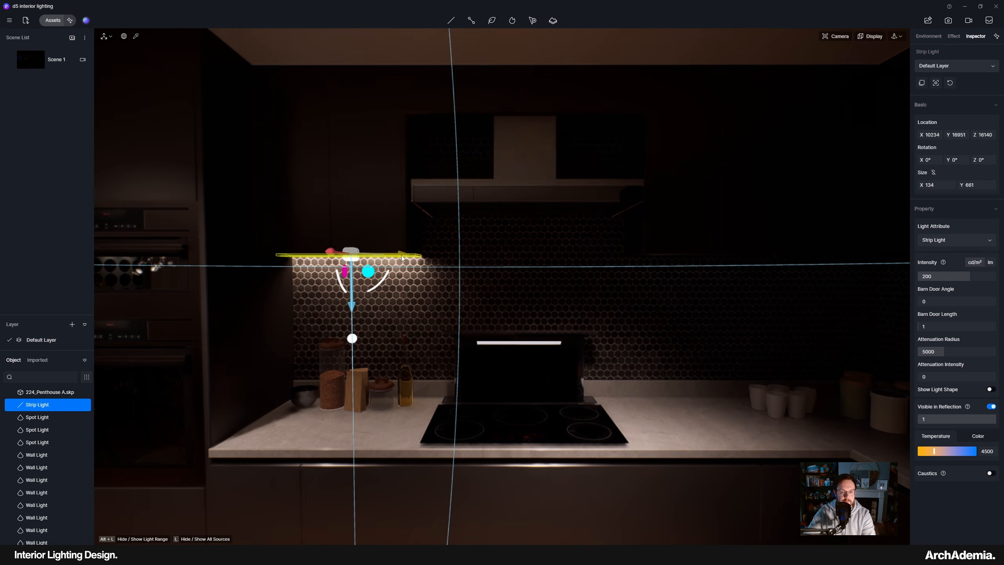
{"action": "left_click_drag", "start_coordinate": [438, 256], "coordinate": [787, 272], "text": "alt"}
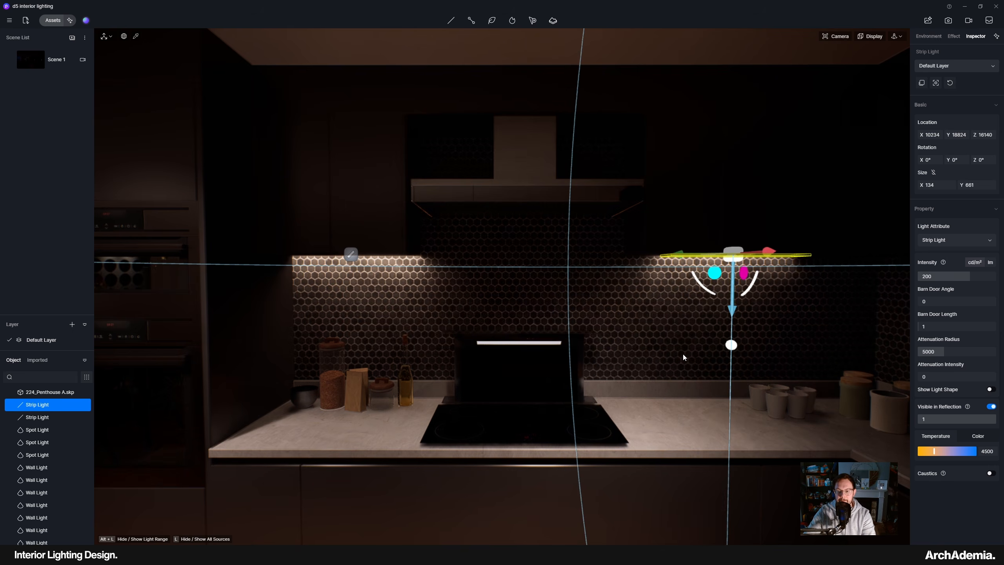
{"action": "middle_click_drag", "start_coordinate": [683, 353], "coordinate": [556, 313]}
{"action": "scroll", "coordinate": [556, 315], "scroll_direction": "up", "scroll_amount": 3}
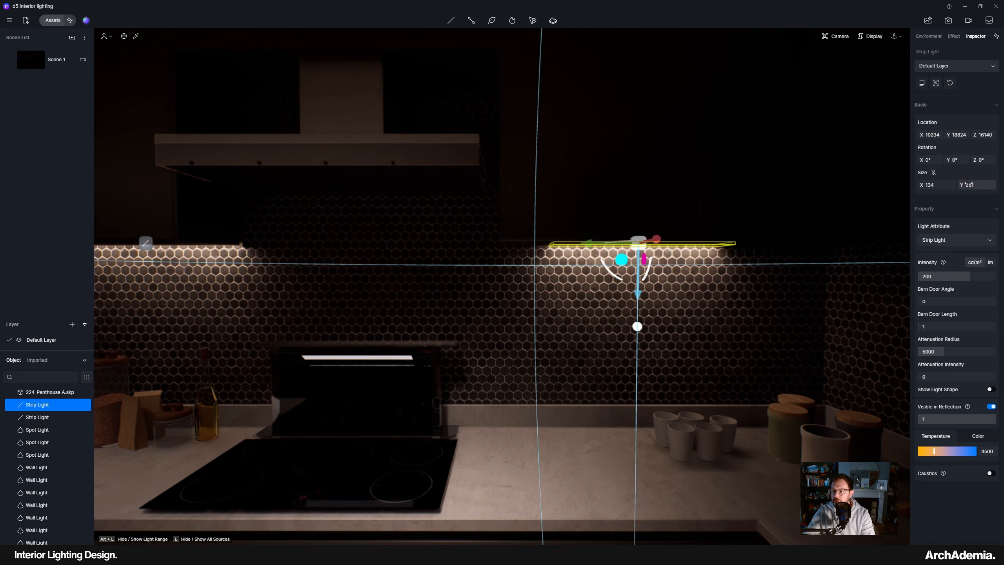
{"action": "left_click_drag", "start_coordinate": [975, 185], "coordinate": [989, 185]}
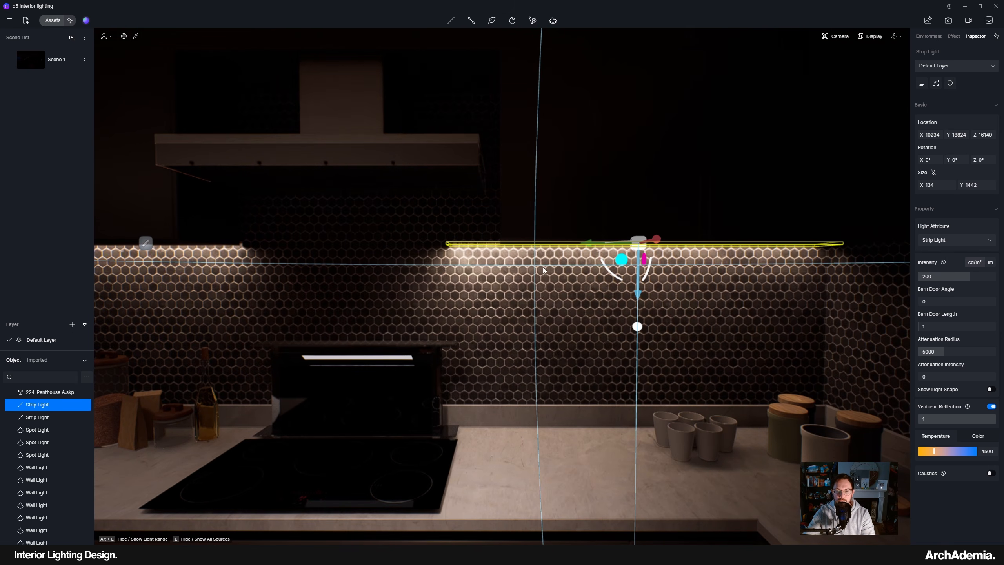
{"action": "left_click_drag", "start_coordinate": [591, 248], "coordinate": [645, 247]}
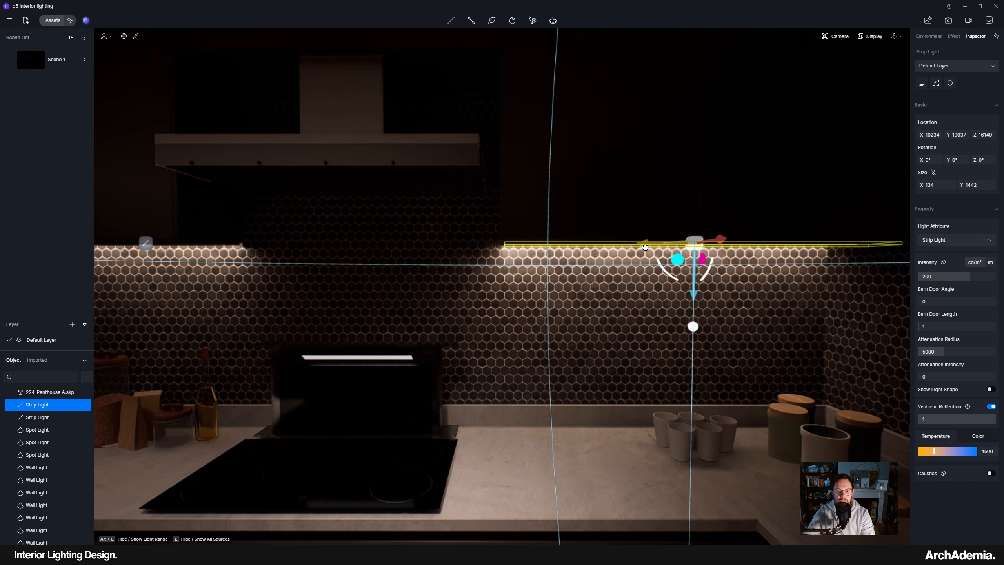
{"action": "scroll", "coordinate": [515, 274], "scroll_direction": "down", "scroll_amount": 3}
{"action": "mouse_move", "coordinate": [490, 328]}
{"action": "right_mouse_down"}
{"action": "mouse_move", "coordinate": [542, 336]}
{"action": "mouse_move", "coordinate": [479, 338]}
{"action": "right_mouse_up"}
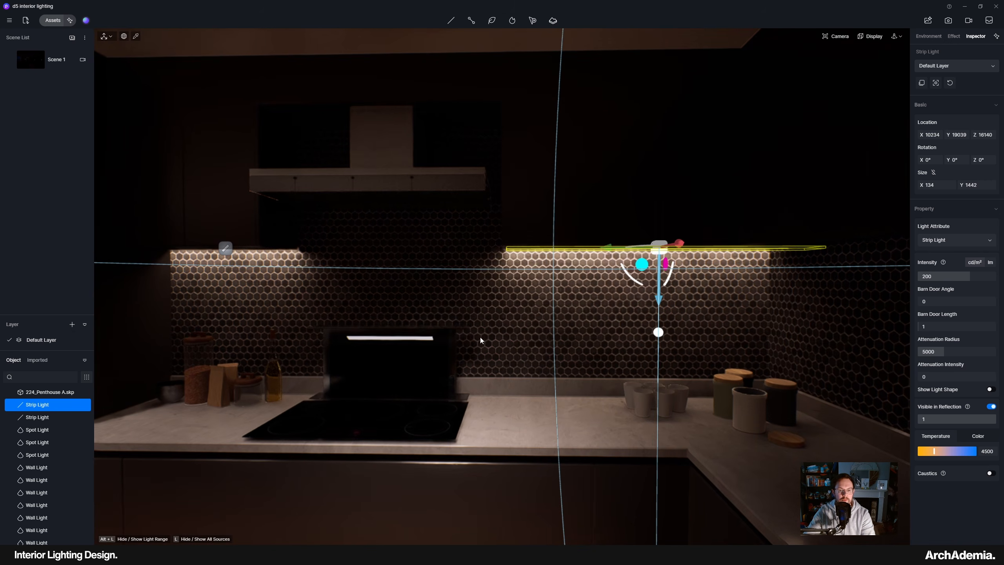
Copy the strip light beneath the extractor hood at Z 16317, shorten it to 907 and centre it at Y 17786
{"action": "middle_click_drag", "start_coordinate": [508, 322], "coordinate": [547, 346]}
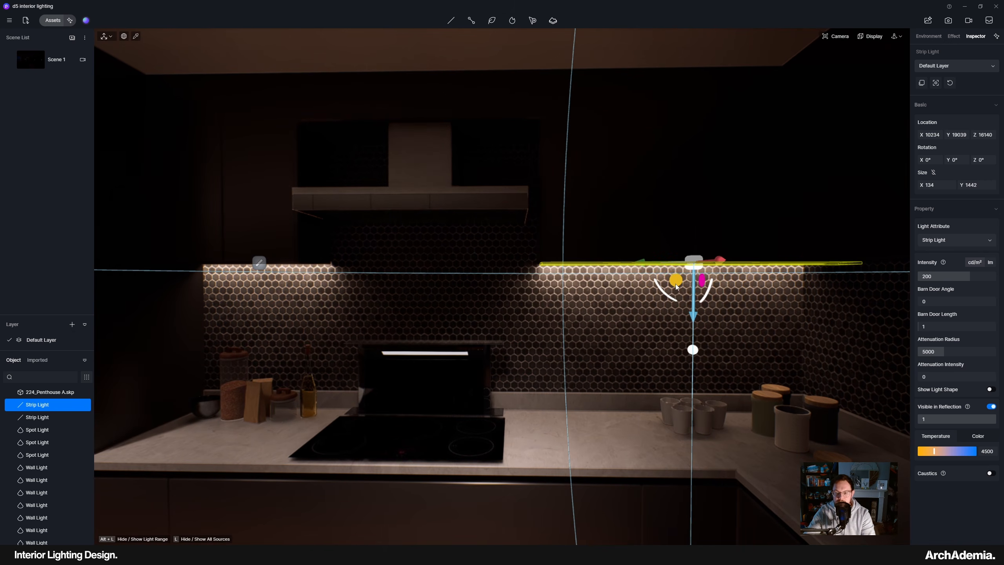
{"action": "left_click_drag", "start_coordinate": [675, 285], "coordinate": [418, 247], "text": "alt"}
{"action": "scroll", "coordinate": [350, 246], "scroll_direction": "up", "scroll_amount": 4}
{"action": "right_click_drag", "start_coordinate": [349, 246], "coordinate": [350, 223]}
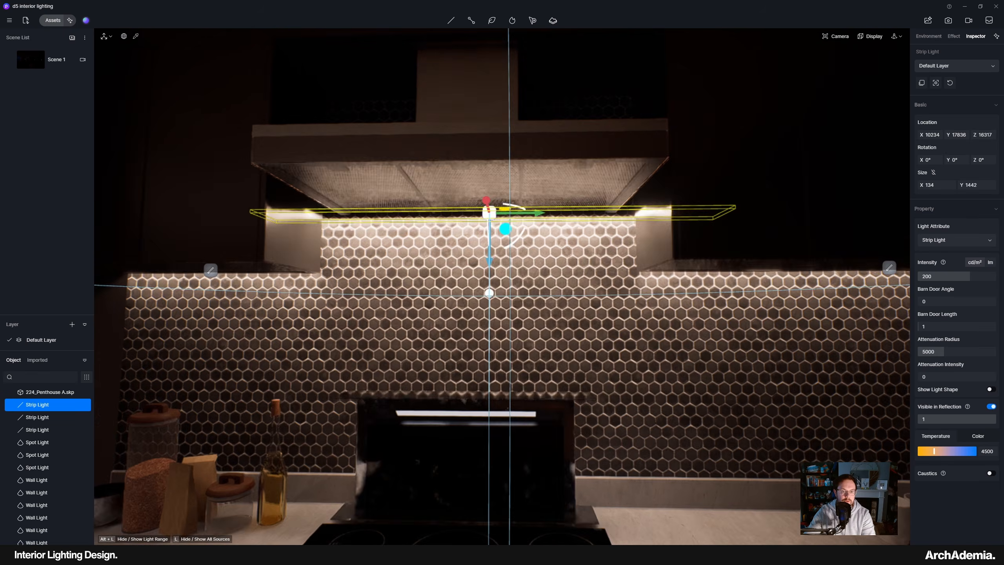
{"action": "right_click_drag", "start_coordinate": [498, 304], "coordinate": [497, 285]}
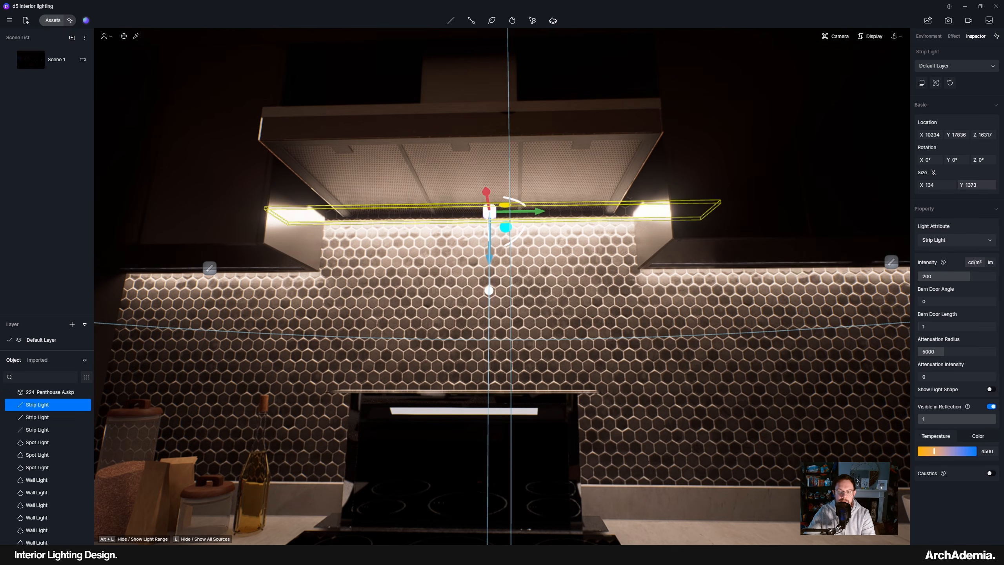
{"action": "left_click_drag", "start_coordinate": [975, 185], "coordinate": [941, 185]}
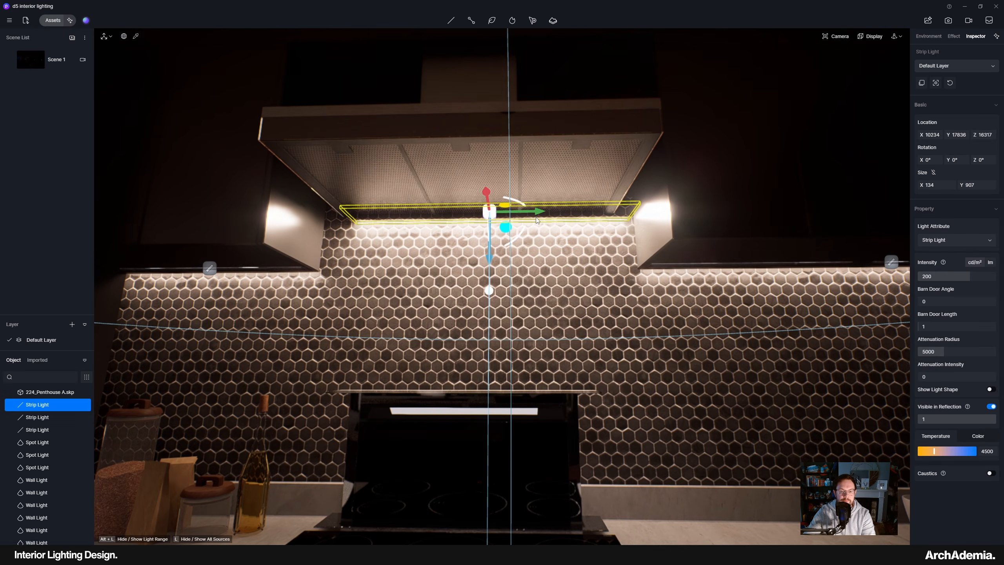
{"action": "left_click_drag", "start_coordinate": [537, 220], "coordinate": [519, 213]}
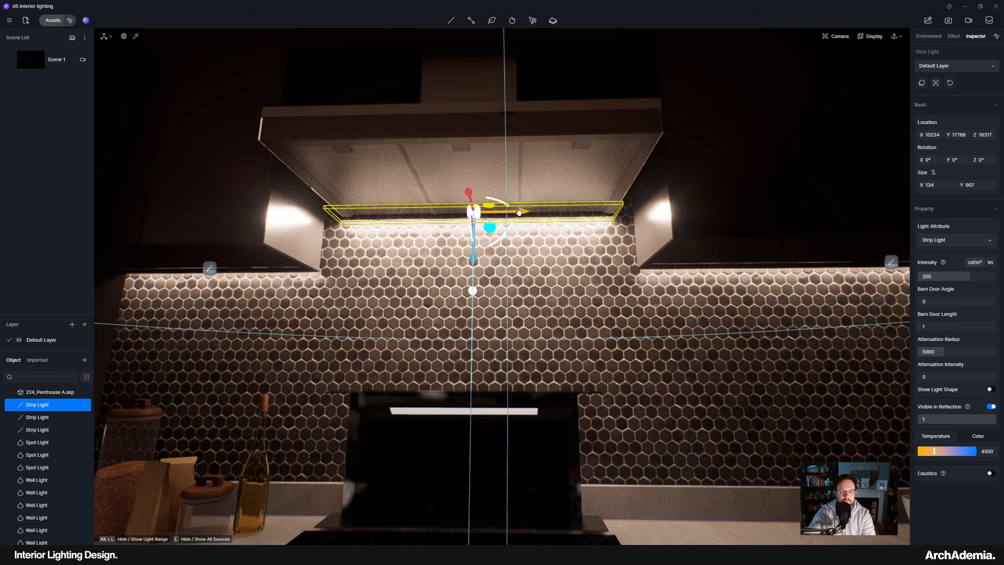
Duplicate the 1442 strip light and place it, rotated 90°, on the adjacent tiled splashback behind the blender
{"action": "scroll", "coordinate": [401, 215], "scroll_direction": "down", "scroll_amount": 5}
{"action": "right_click_drag", "start_coordinate": [401, 216], "coordinate": [504, 349]}
{"action": "middle_click_drag", "start_coordinate": [504, 350], "coordinate": [395, 348]}
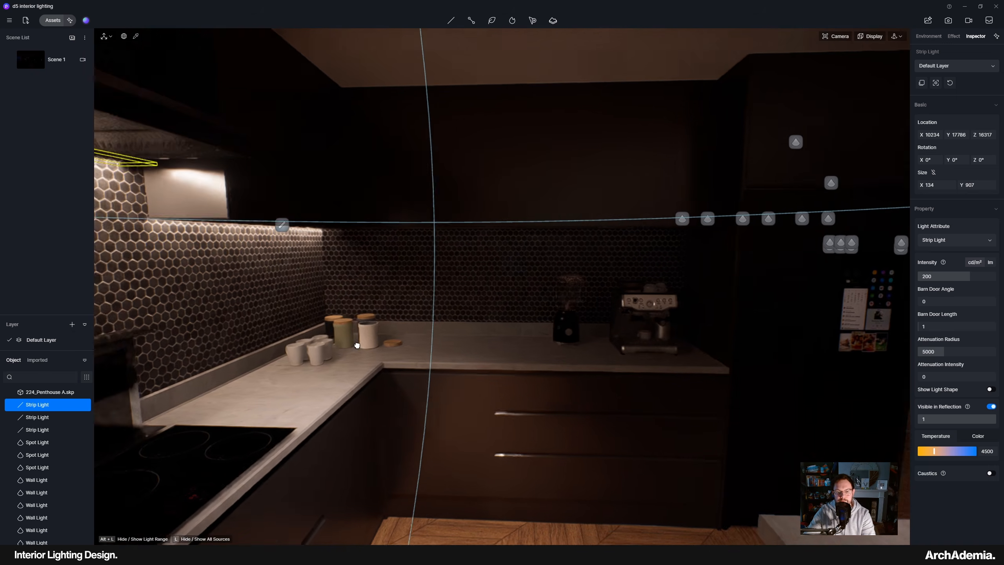
{"action": "scroll", "coordinate": [396, 270], "scroll_direction": "up", "scroll_amount": 2}
{"action": "scroll", "coordinate": [394, 270], "scroll_direction": "up", "scroll_amount": 2}
{"action": "left_click", "coordinate": [205, 218]}
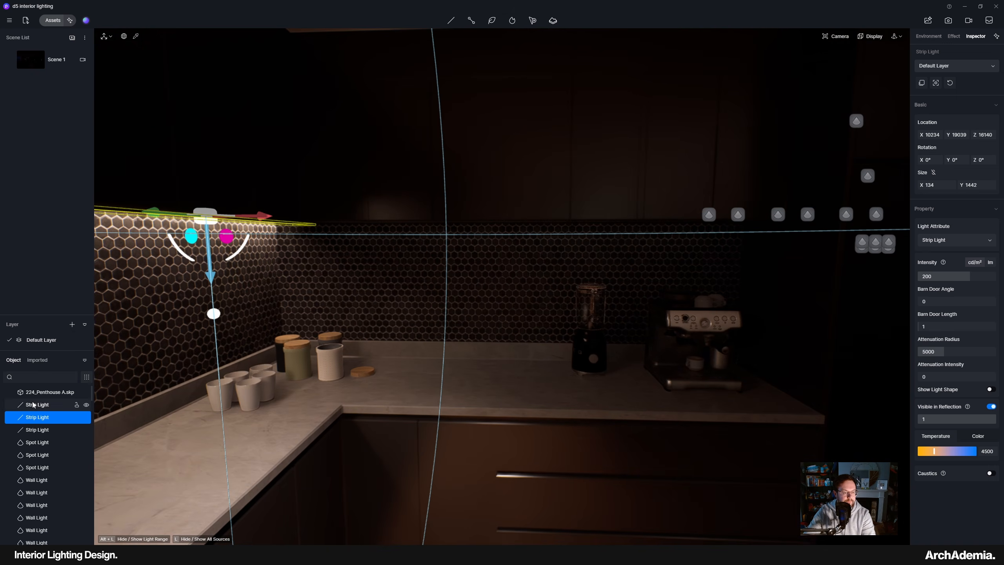
{"action": "left_click", "coordinate": [45, 425]}
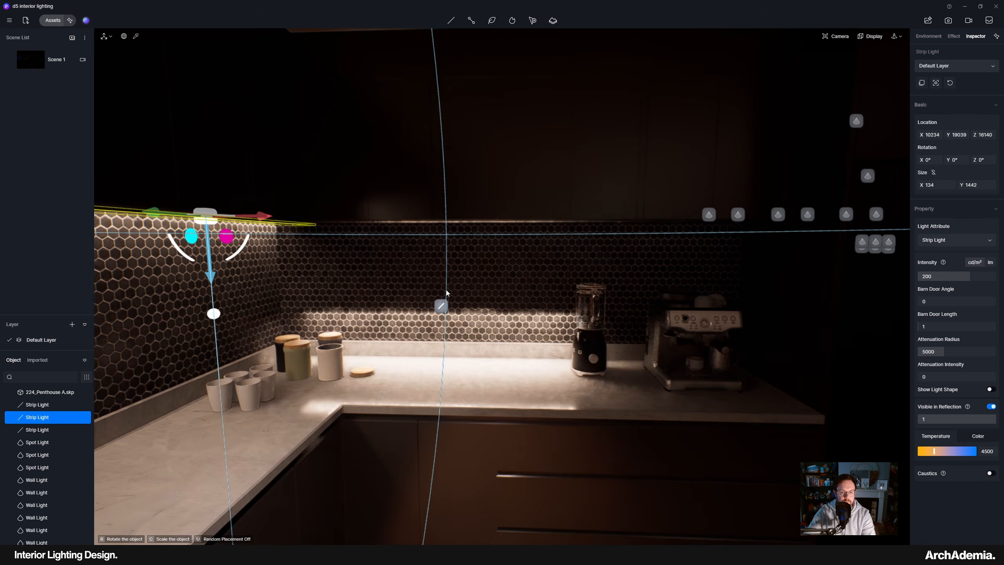
{"action": "key", "text": "r"}
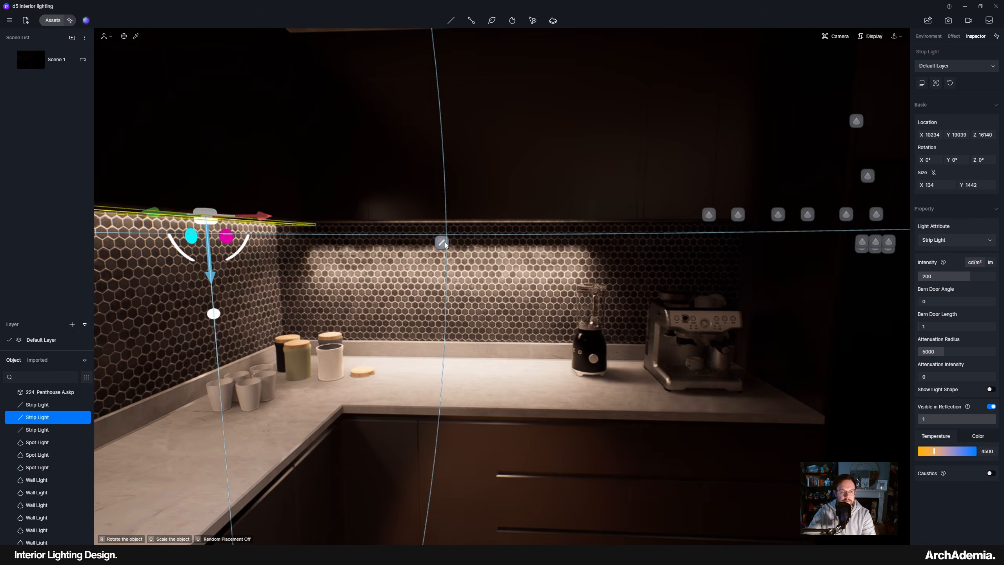
{"action": "left_click", "coordinate": [443, 237]}
Raise the rotated strip light to the cupboard's underside at Z 16117 and fit it along the cupboard run at X 9097, lengthening it to about 2239
{"action": "scroll", "coordinate": [403, 273], "scroll_direction": "up", "scroll_amount": 2}
{"action": "middle_click_drag", "start_coordinate": [402, 273], "coordinate": [450, 257]}
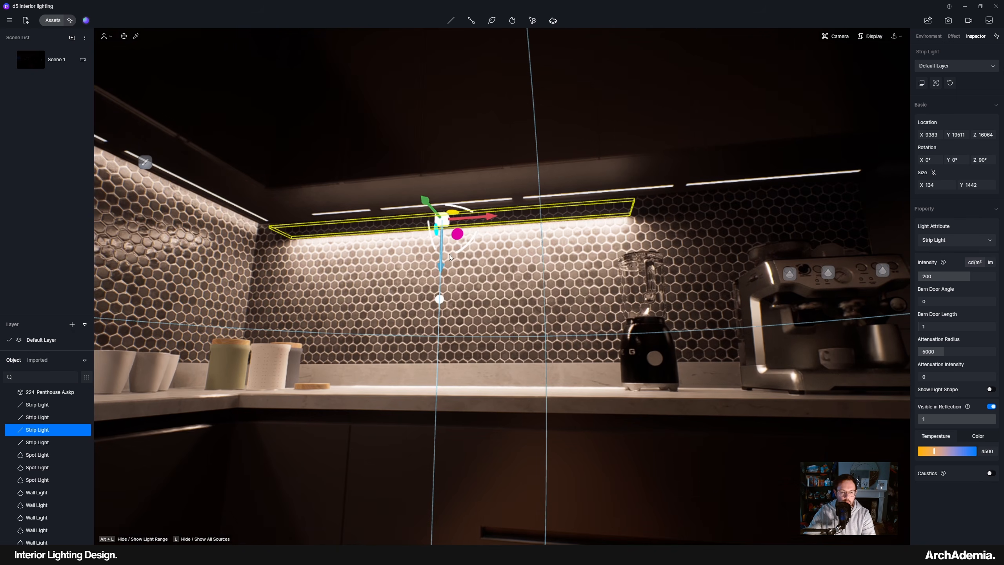
{"action": "left_click_drag", "start_coordinate": [441, 272], "coordinate": [440, 254]}
{"action": "left_click_drag", "start_coordinate": [486, 206], "coordinate": [455, 203]}
{"action": "right_click_drag", "start_coordinate": [462, 222], "coordinate": [510, 221]}
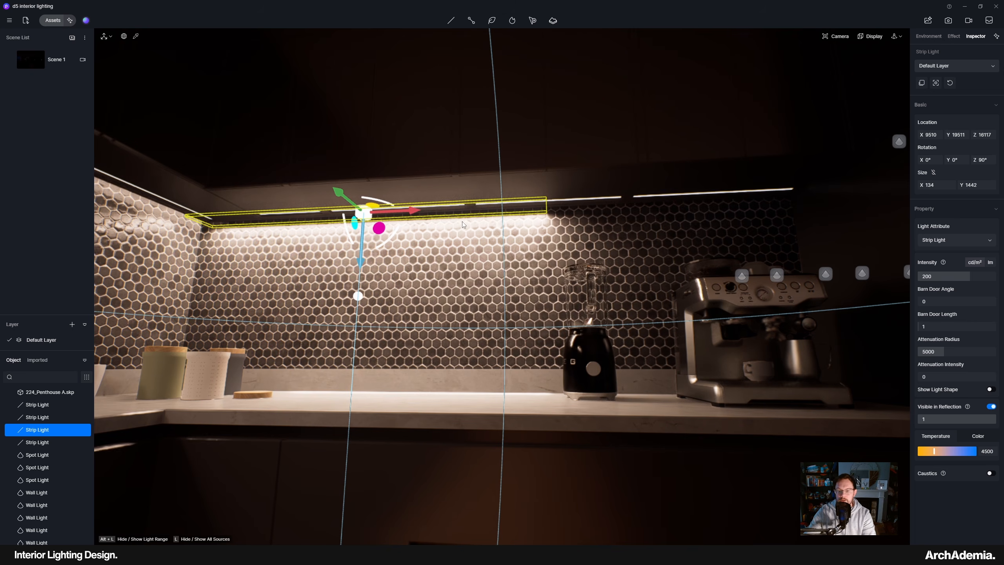
{"action": "left_click_drag", "start_coordinate": [417, 214], "coordinate": [500, 214]}
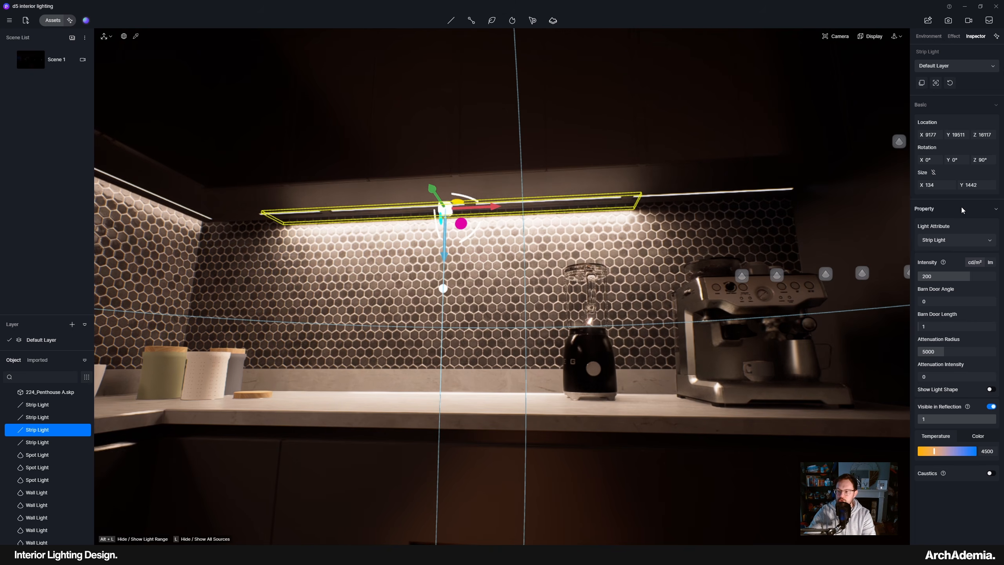
{"action": "left_click_drag", "start_coordinate": [973, 185], "coordinate": [992, 185]}
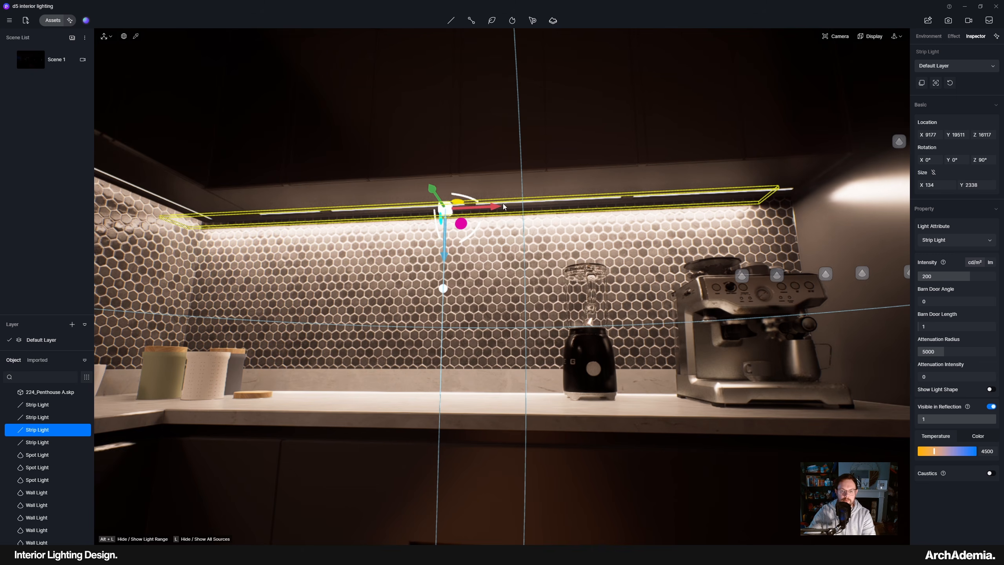
{"action": "left_click_drag", "start_coordinate": [499, 204], "coordinate": [517, 205]}
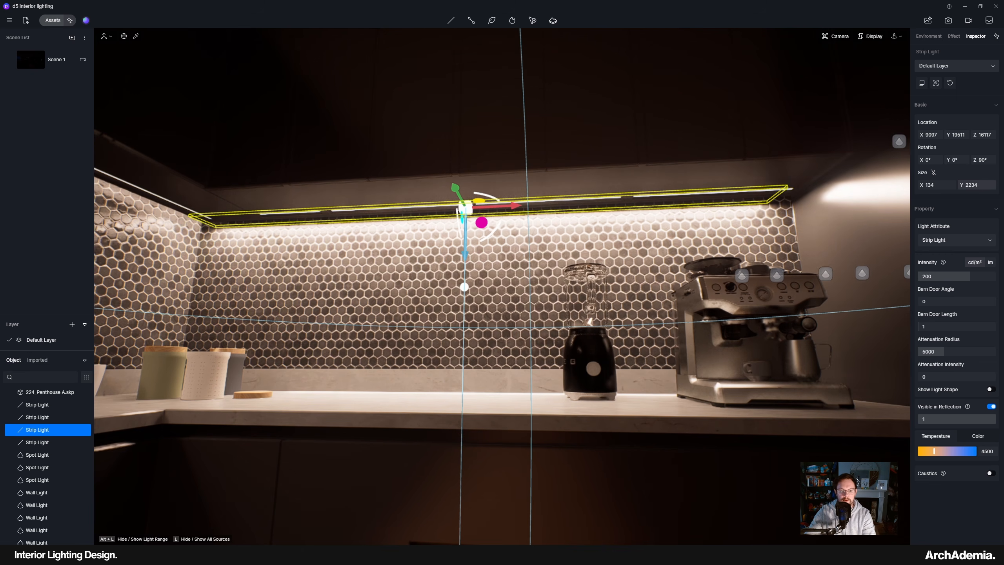
Set the intensity of all four kitchen strip lights together to 100
{"action": "middle_click_drag", "start_coordinate": [694, 254], "coordinate": [734, 196]}
{"action": "scroll", "coordinate": [733, 197], "scroll_direction": "down", "scroll_amount": 15}
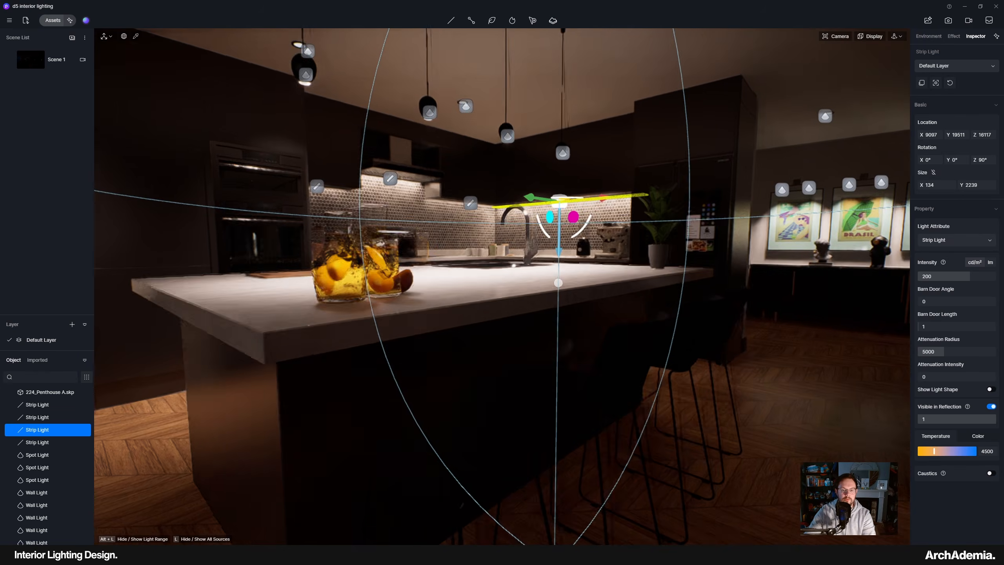
{"action": "scroll", "coordinate": [485, 166], "scroll_direction": "up", "scroll_amount": 6}
{"action": "scroll", "coordinate": [486, 166], "scroll_direction": "down", "scroll_amount": 8}
{"action": "left_click", "coordinate": [261, 207], "text": "ctrl"}
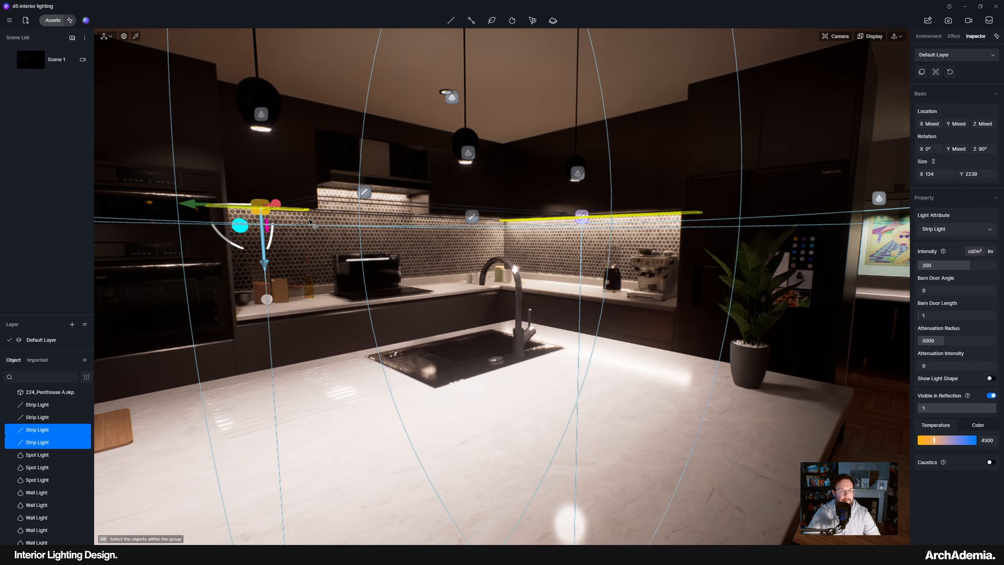
{"action": "left_click", "coordinate": [365, 194], "text": "ctrl"}
{"action": "left_click", "coordinate": [472, 217], "text": "ctrl"}
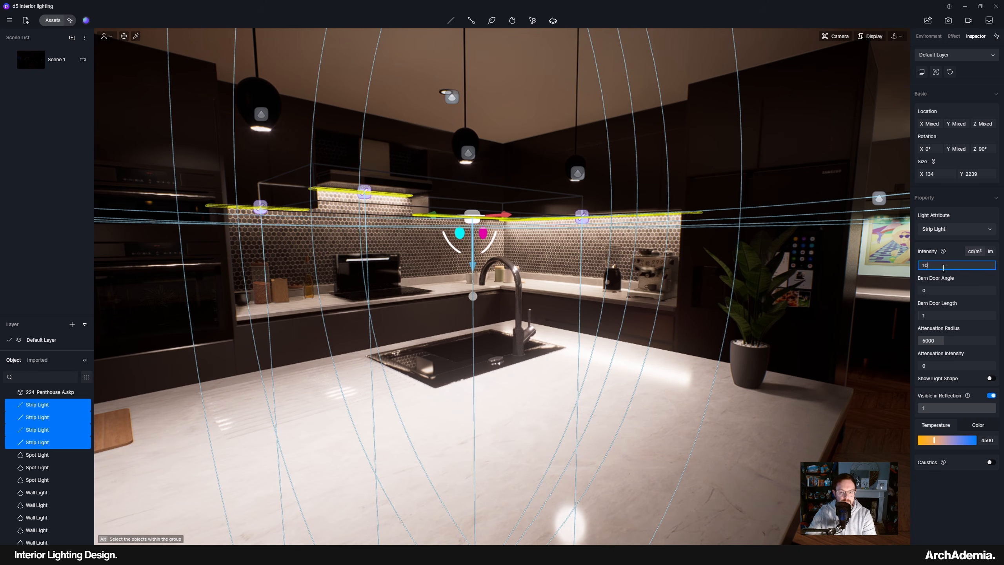
{"action": "key", "text": "Return"}
Duplicate the 681 strip light and place the copy beneath the kitchen island's worktop overhang
{"action": "middle_click_drag", "start_coordinate": [638, 339], "coordinate": [443, 274]}
{"action": "scroll", "coordinate": [443, 274], "scroll_direction": "down", "scroll_amount": 8}
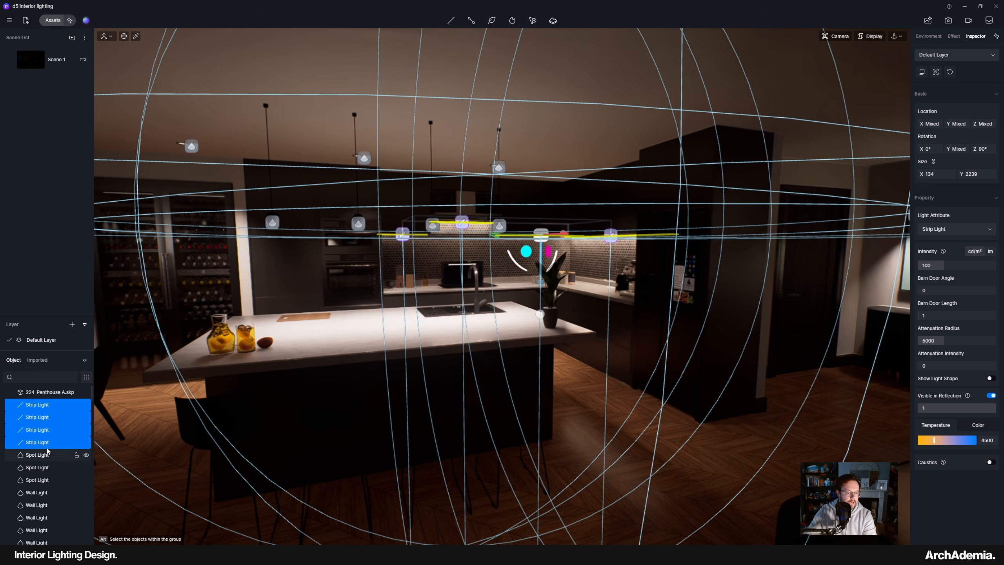
{"action": "double_click", "coordinate": [47, 442]}
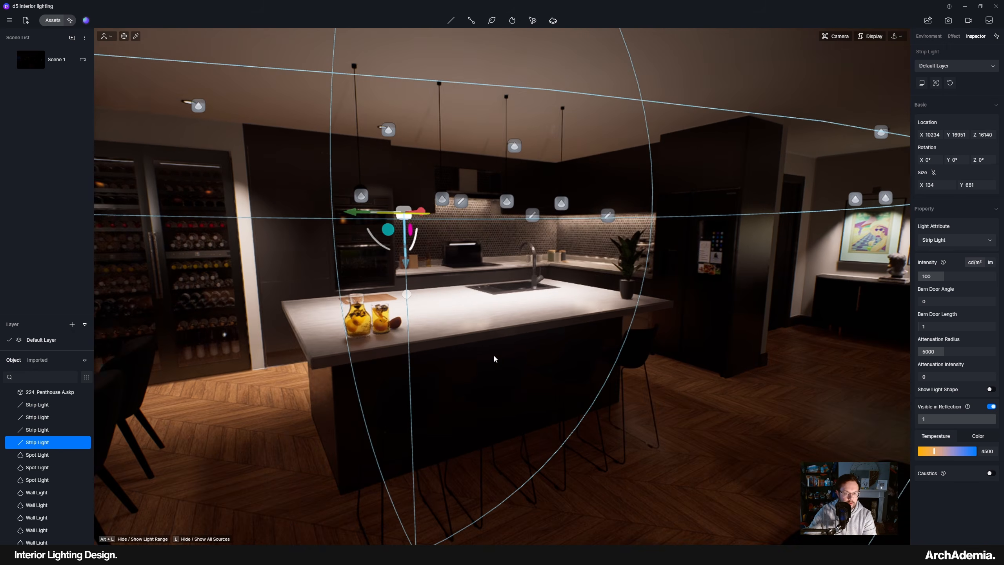
{"action": "middle_click_drag", "start_coordinate": [496, 359], "coordinate": [495, 321]}
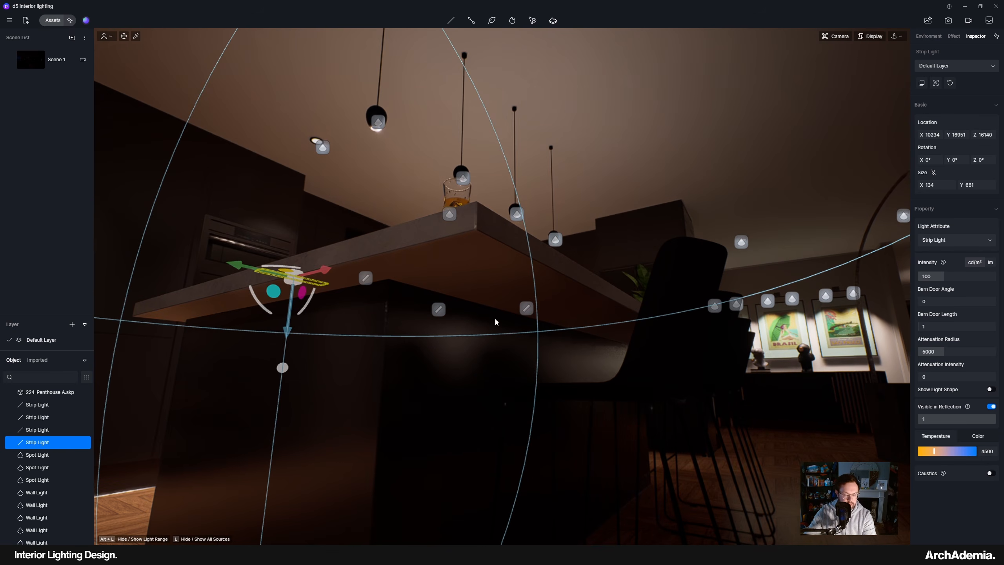
{"action": "right_click", "coordinate": [41, 442]}
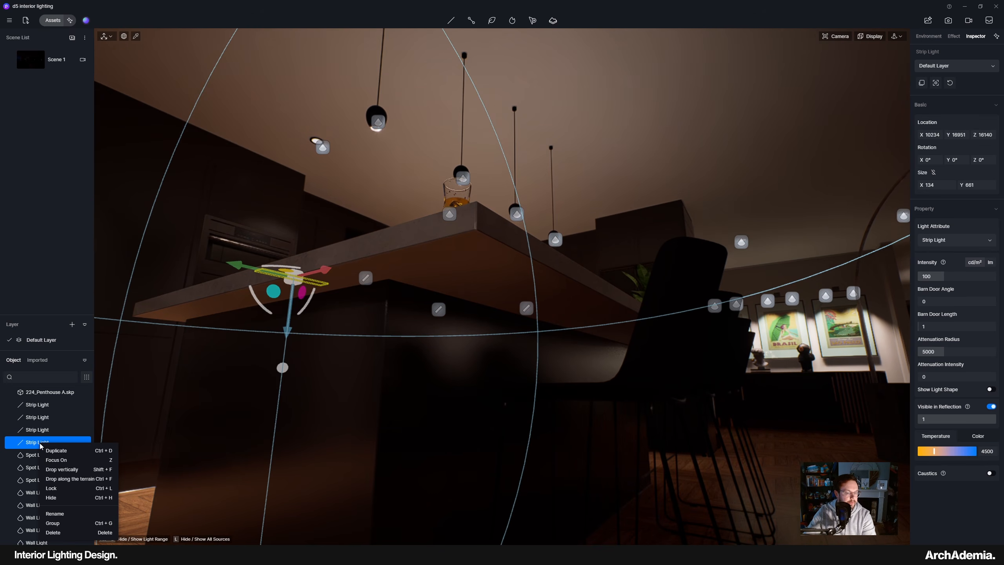
{"action": "left_click", "coordinate": [58, 461]}
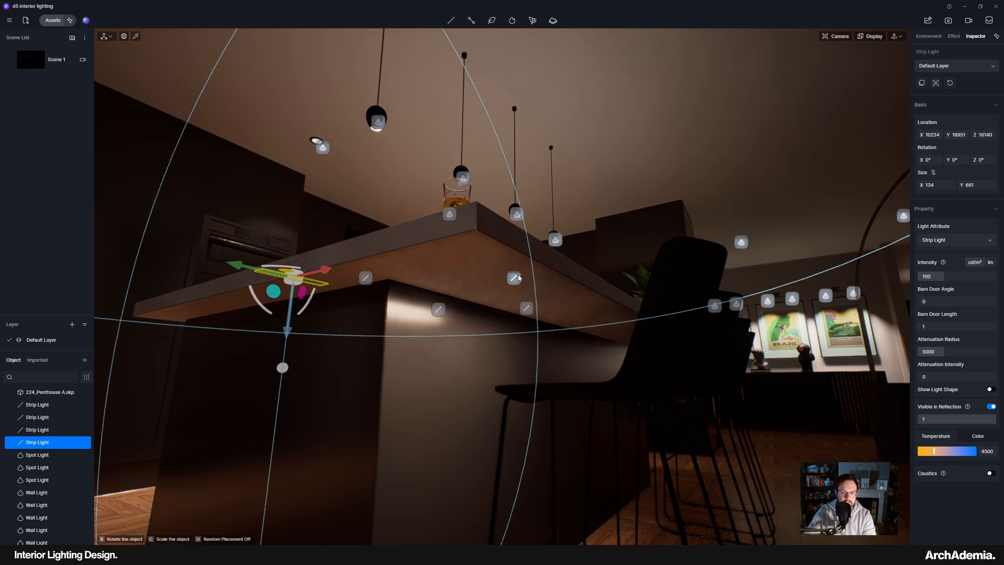
{"action": "left_click", "coordinate": [508, 299]}
Position the island strip light beneath the overhang at X 7070, Y 16562 and Z 15346
{"action": "middle_click_drag", "start_coordinate": [508, 299], "coordinate": [508, 330]}
{"action": "left_click_drag", "start_coordinate": [455, 328], "coordinate": [676, 328]}
{"action": "middle_click_drag", "start_coordinate": [660, 350], "coordinate": [486, 335]}
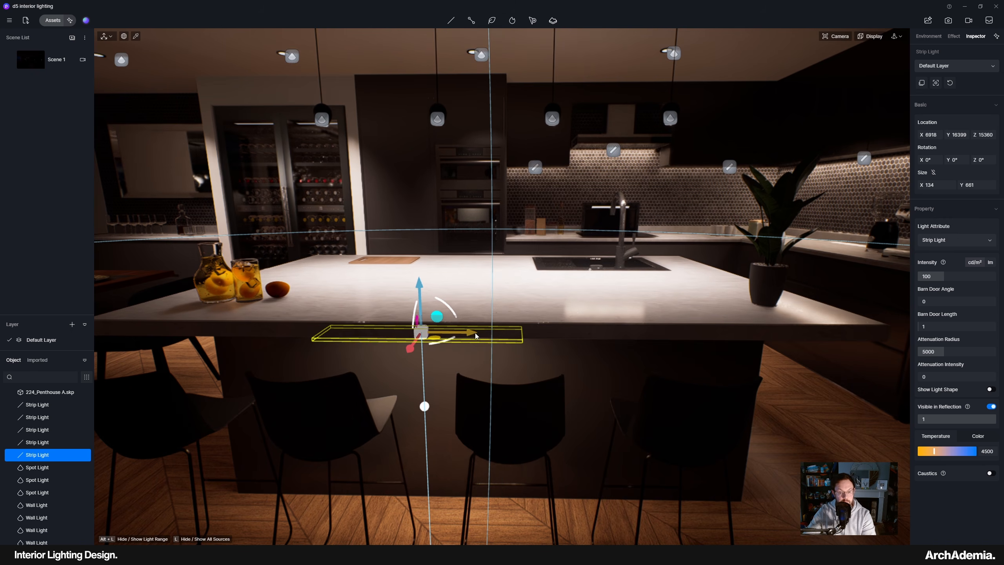
{"action": "left_click_drag", "start_coordinate": [476, 335], "coordinate": [521, 336]}
{"action": "middle_click_drag", "start_coordinate": [520, 336], "coordinate": [410, 368]}
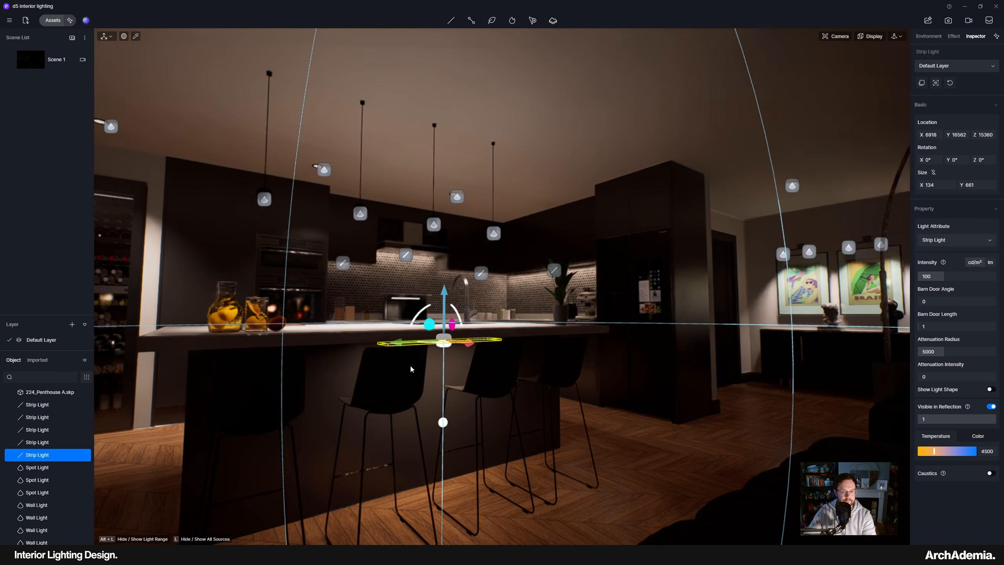
{"action": "scroll", "coordinate": [411, 369], "scroll_direction": "up", "scroll_amount": 2}
{"action": "left_click_drag", "start_coordinate": [442, 303], "coordinate": [442, 309]}
{"action": "middle_click_drag", "start_coordinate": [452, 348], "coordinate": [512, 340]}
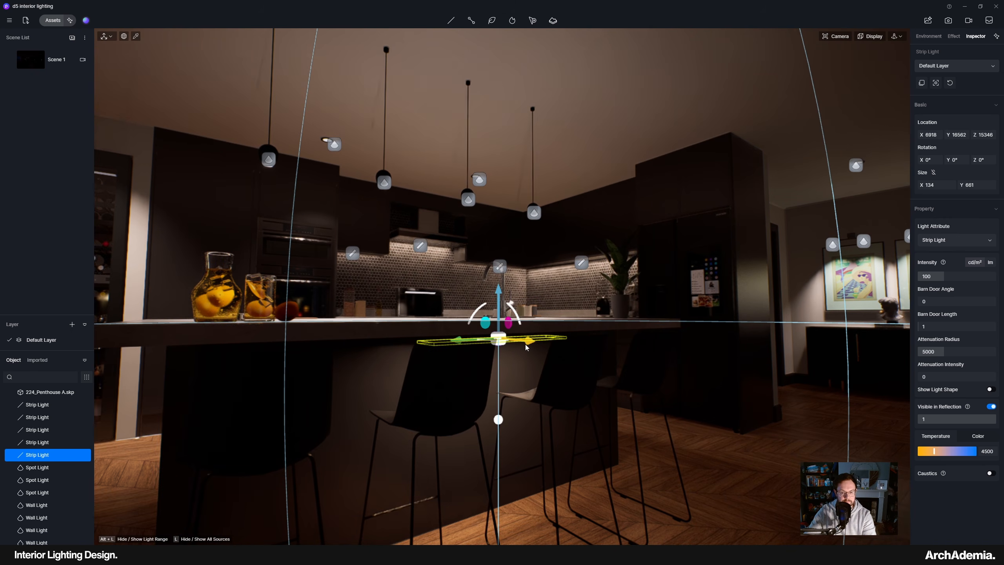
{"action": "left_click_drag", "start_coordinate": [525, 346], "coordinate": [502, 339]}
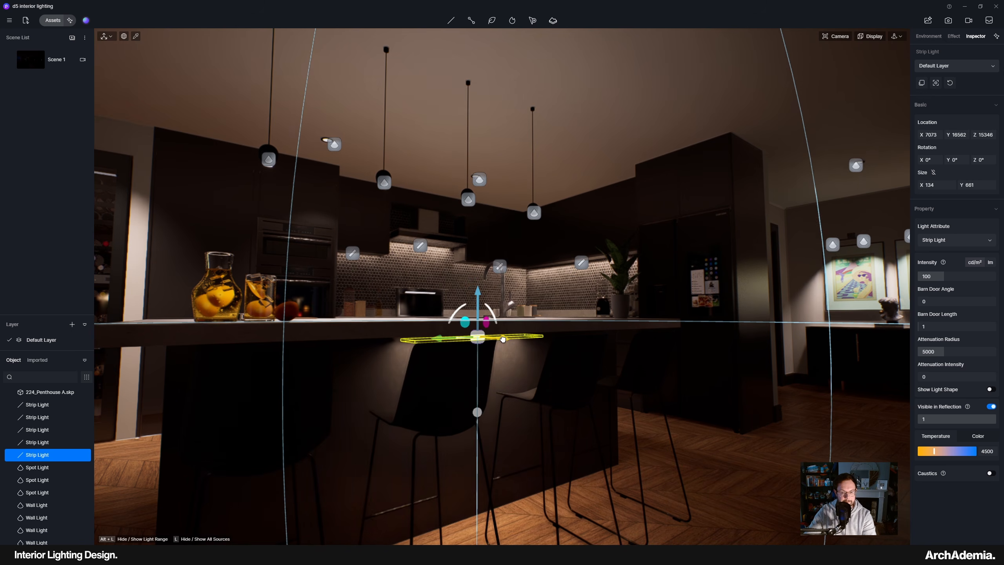
Lengthen the island strip light to 2369 to span the worktop, and deselect it
{"action": "middle_click_drag", "start_coordinate": [600, 358], "coordinate": [676, 347]}
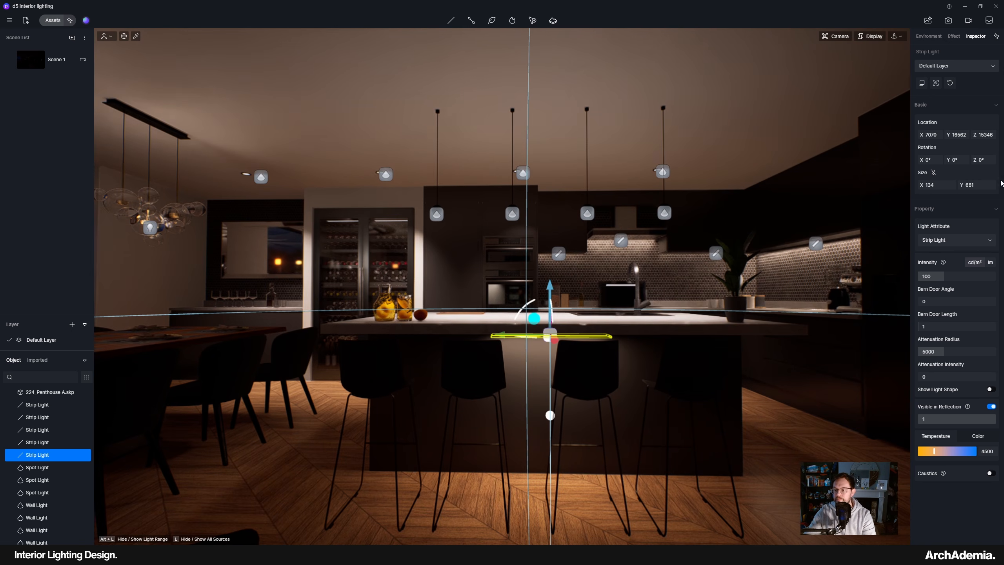
{"action": "left_click_drag", "start_coordinate": [969, 185], "coordinate": [988, 185]}
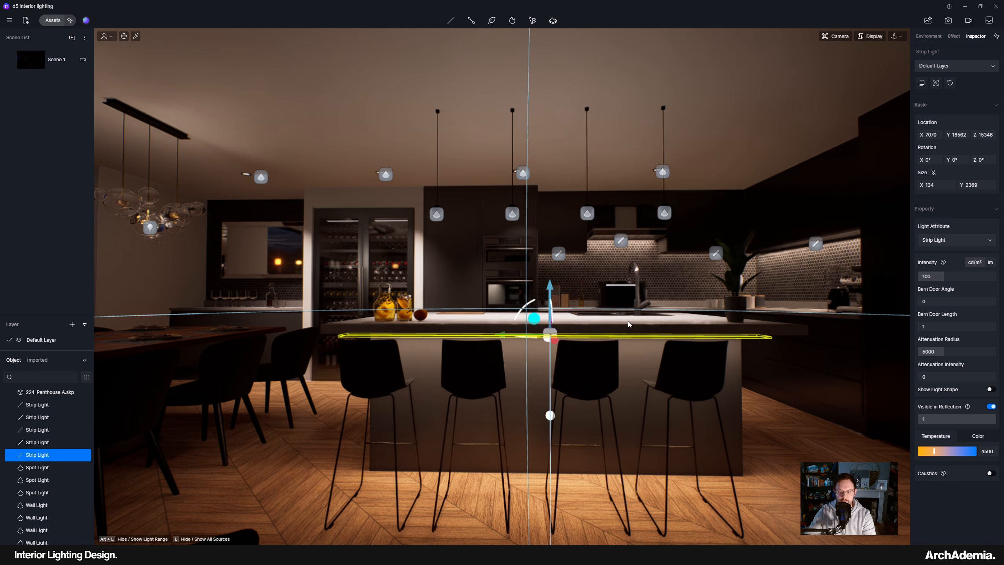
{"action": "middle_click_drag", "start_coordinate": [553, 347], "coordinate": [245, 429]}
{"action": "scroll", "coordinate": [335, 389], "scroll_direction": "down", "scroll_amount": 5}
{"action": "left_click", "coordinate": [364, 354]}
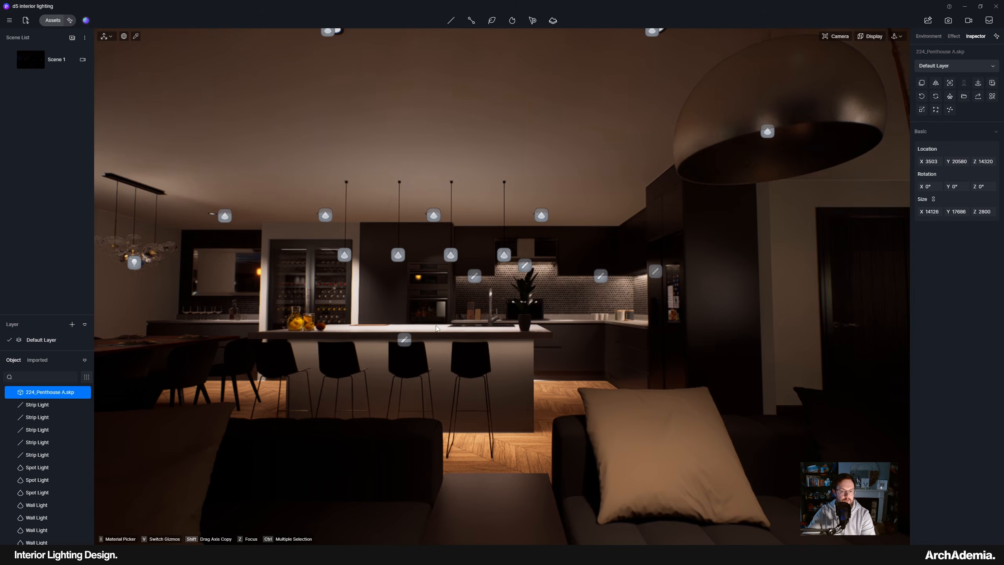
Examine the overall lighting balance across the kitchen, dining area and living room from several viewpoints
{"action": "scroll", "coordinate": [364, 354], "scroll_direction": "down", "scroll_amount": 4}
{"action": "middle_click_drag", "start_coordinate": [364, 353], "coordinate": [760, 323]}
{"action": "scroll", "coordinate": [467, 277], "scroll_direction": "down", "scroll_amount": 3}
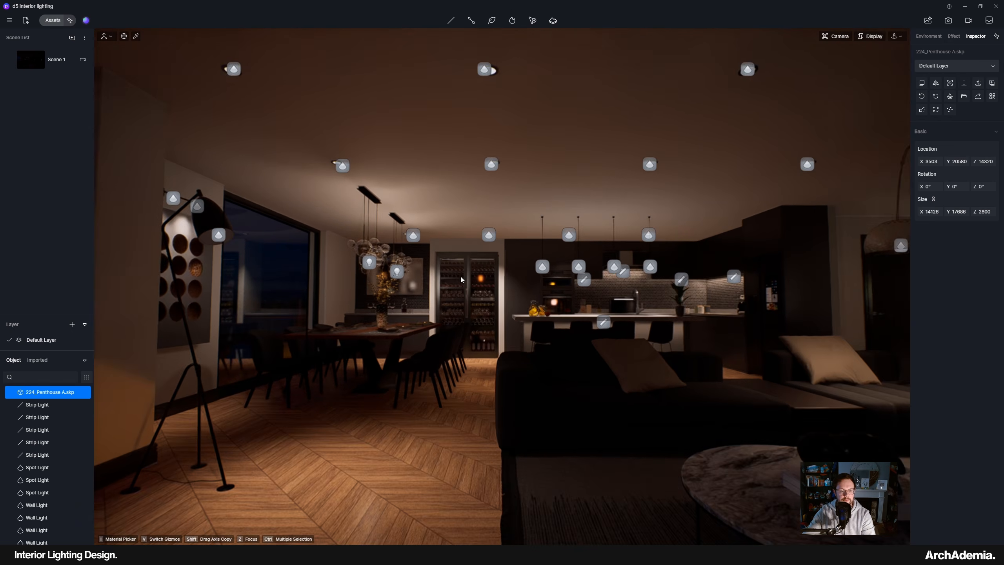
{"action": "scroll", "coordinate": [482, 302], "scroll_direction": "up", "scroll_amount": 3}
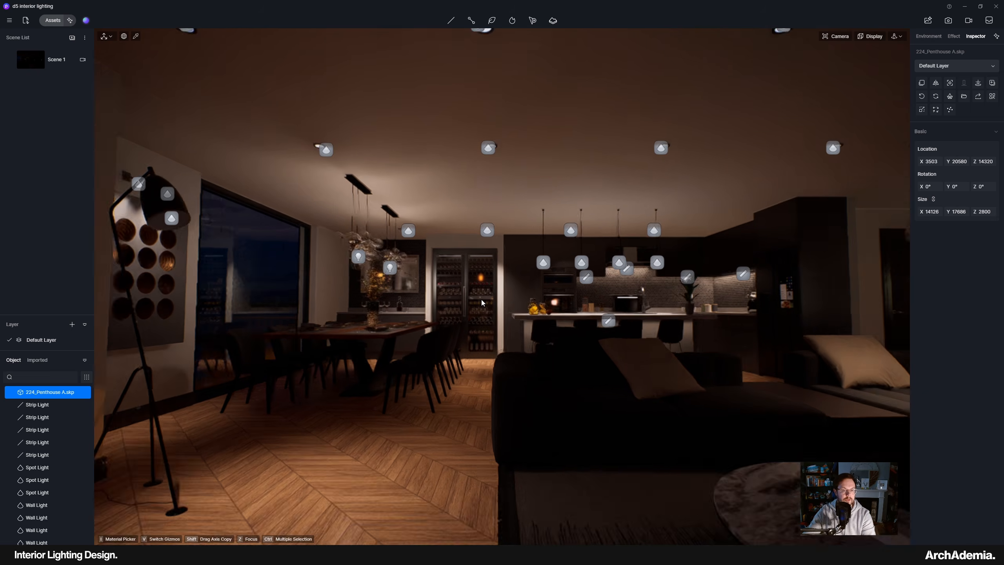
{"action": "middle_click_drag", "start_coordinate": [483, 303], "coordinate": [328, 374]}
{"action": "right_click_drag", "start_coordinate": [328, 374], "coordinate": [404, 378]}
{"action": "middle_click_drag", "start_coordinate": [383, 372], "coordinate": [679, 368]}
{"action": "middle_click_drag", "start_coordinate": [528, 360], "coordinate": [540, 364]}
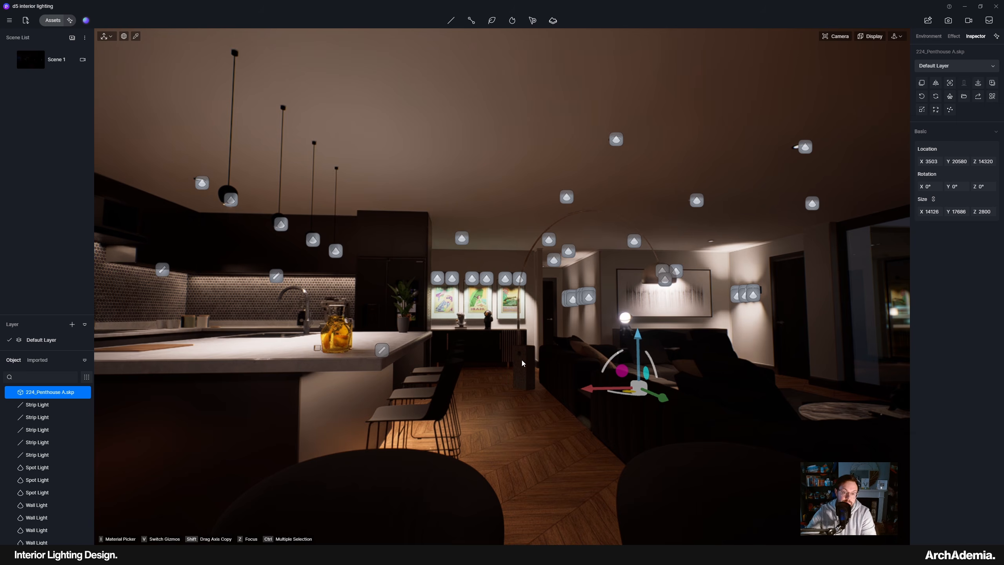
{"action": "right_click_drag", "start_coordinate": [510, 362], "coordinate": [472, 368]}
{"action": "middle_click_drag", "start_coordinate": [668, 293], "coordinate": [594, 304]}
{"action": "scroll", "coordinate": [585, 303], "scroll_direction": "up", "scroll_amount": 3}
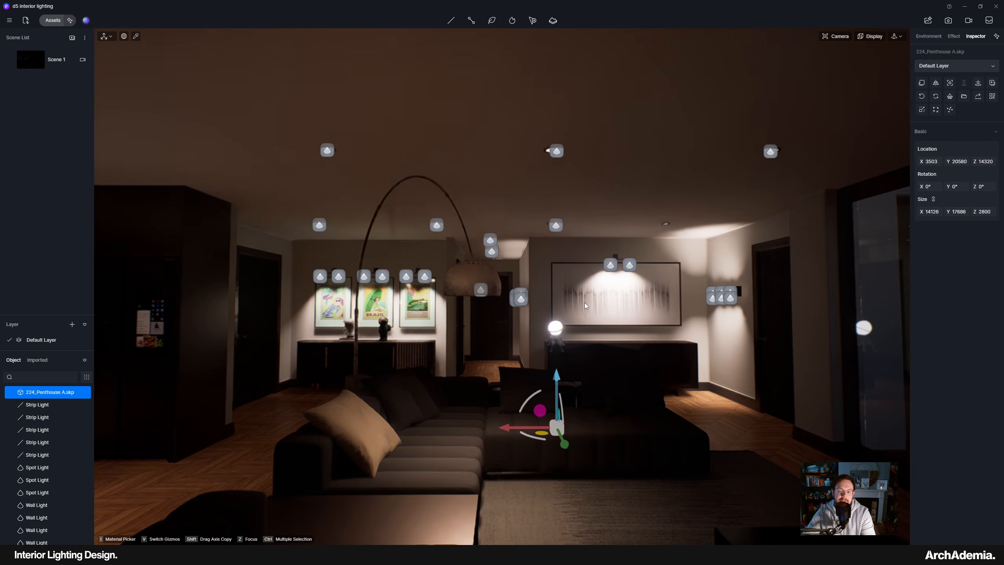
{"action": "right_click_drag", "start_coordinate": [383, 354], "coordinate": [697, 352]}
{"action": "middle_click_drag", "start_coordinate": [334, 389], "coordinate": [586, 374]}
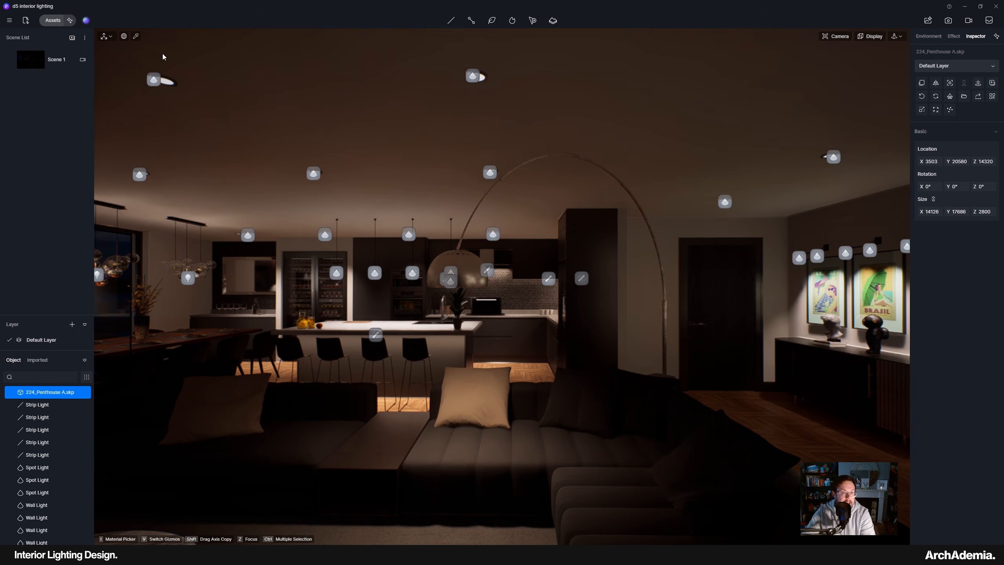
Sample the arc floor lamp's metal material to inspect its settings, and deselect it
{"action": "left_click", "coordinate": [135, 38]}
{"action": "scroll", "coordinate": [455, 255], "scroll_direction": "up", "scroll_amount": 2}
{"action": "left_click", "coordinate": [454, 253]}
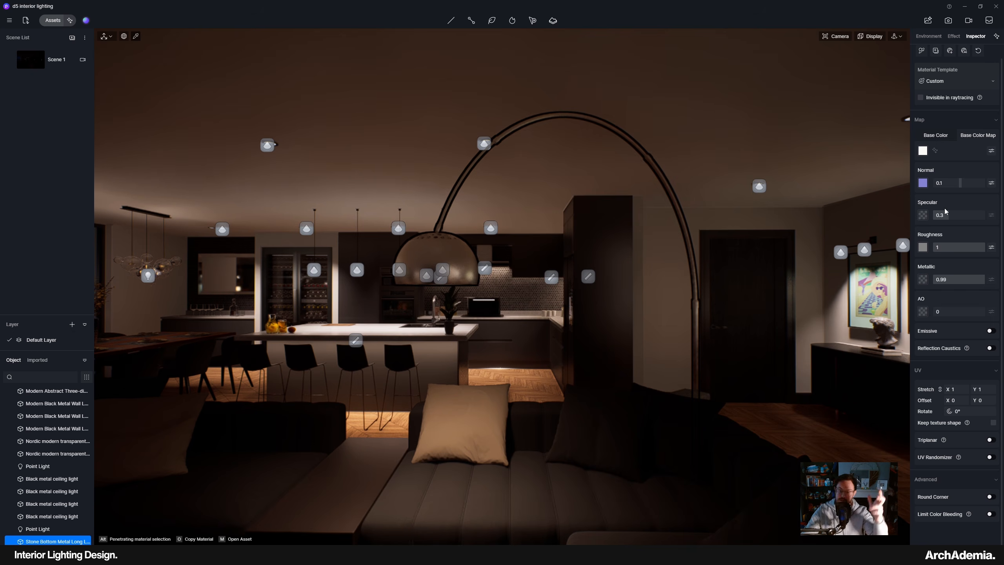
{"action": "scroll", "coordinate": [593, 301], "scroll_direction": "down", "scroll_amount": 4}
{"action": "middle_click_drag", "start_coordinate": [490, 316], "coordinate": [607, 322]}
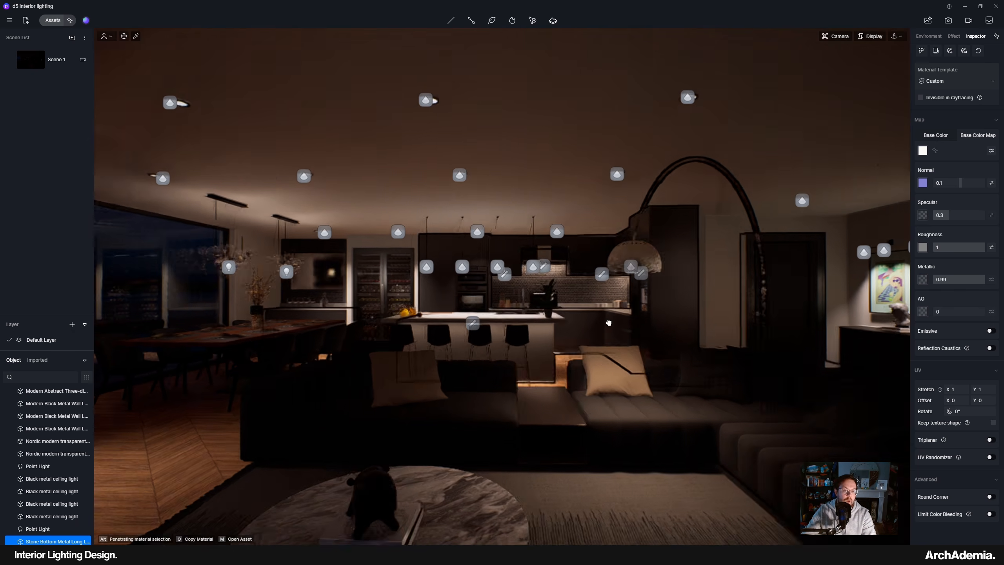
{"action": "scroll", "coordinate": [481, 309], "scroll_direction": "up", "scroll_amount": 2}
{"action": "scroll", "coordinate": [481, 309], "scroll_direction": "up", "scroll_amount": 1}
{"action": "key", "text": "Escape"}
{"action": "key", "text": "Escape"}
Examine the kitchen cupboard, hood and island strip lighting from both sides of the island
{"action": "scroll", "coordinate": [349, 305], "scroll_direction": "up", "scroll_amount": 3}
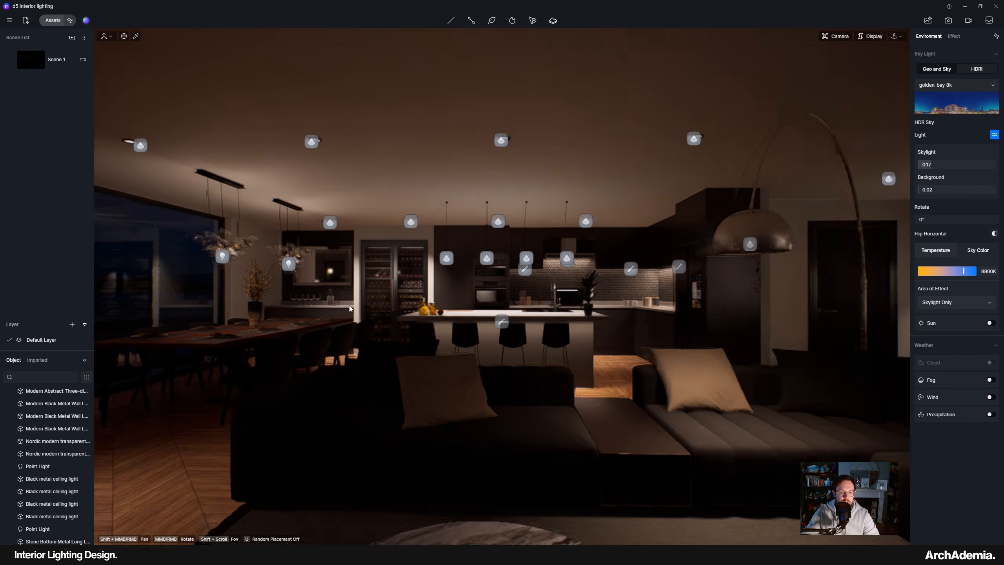
{"action": "scroll", "coordinate": [418, 310], "scroll_direction": "down", "scroll_amount": 2}
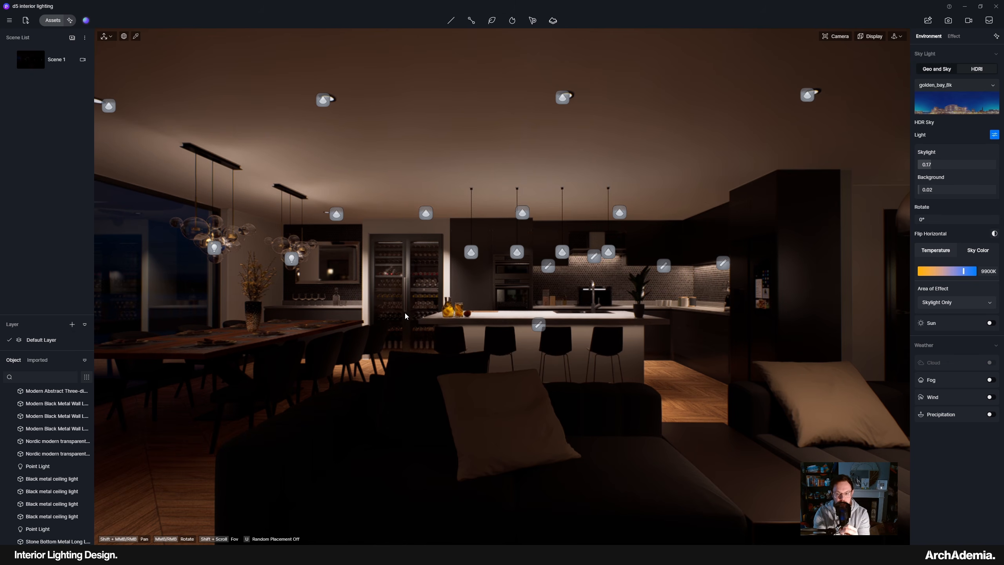
{"action": "scroll", "coordinate": [435, 321], "scroll_direction": "down", "scroll_amount": 4}
{"action": "scroll", "coordinate": [607, 288], "scroll_direction": "up", "scroll_amount": 10}
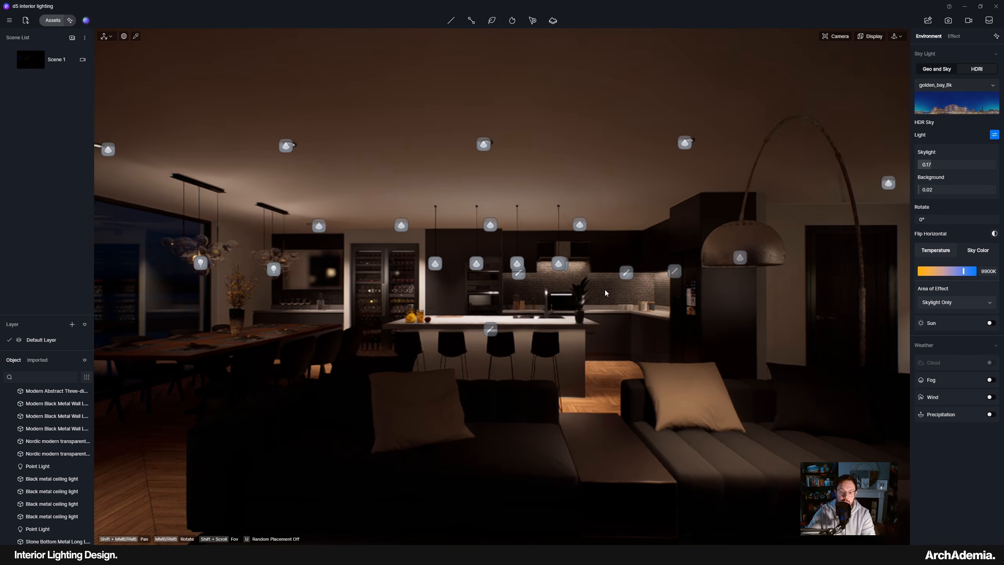
{"action": "scroll", "coordinate": [606, 288], "scroll_direction": "down", "scroll_amount": 6}
{"action": "right_click_drag", "start_coordinate": [607, 288], "coordinate": [698, 325]}
{"action": "scroll", "coordinate": [645, 337], "scroll_direction": "down", "scroll_amount": 10}
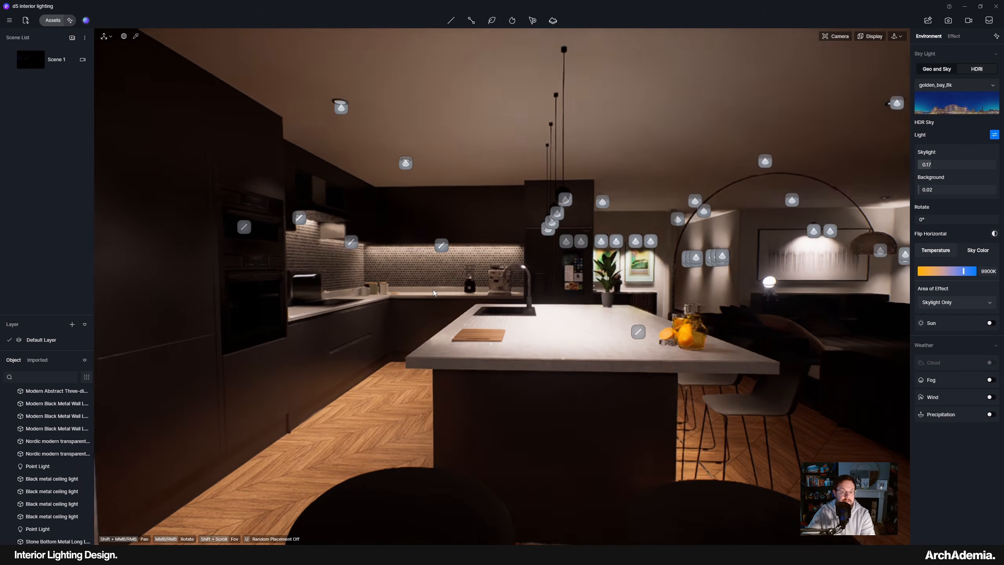
{"action": "right_click_drag", "start_coordinate": [620, 332], "coordinate": [448, 340]}
{"action": "scroll", "coordinate": [449, 340], "scroll_direction": "down", "scroll_amount": 5}
{"action": "right_click_drag", "start_coordinate": [514, 350], "coordinate": [508, 349]}
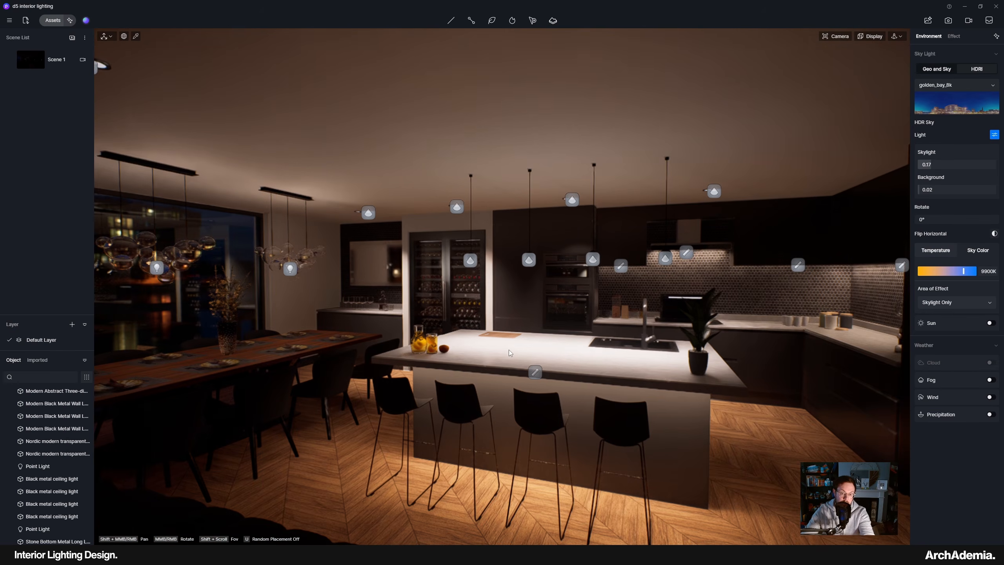
{"action": "scroll", "coordinate": [575, 356], "scroll_direction": "down", "scroll_amount": 3}
{"action": "scroll", "coordinate": [217, 373], "scroll_direction": "up", "scroll_amount": 3}
{"action": "scroll", "coordinate": [217, 373], "scroll_direction": "down", "scroll_amount": 3}
{"action": "scroll", "coordinate": [213, 344], "scroll_direction": "up", "scroll_amount": 5}
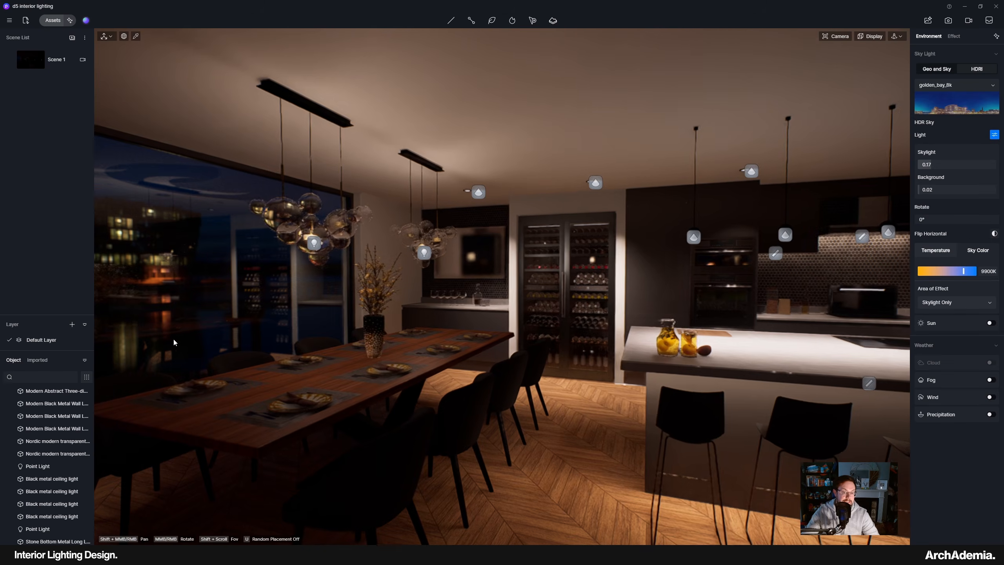
Examine the dining area's chandelier lighting and the ceiling spots from the living room end
{"action": "mouse_move", "coordinate": [176, 342]}
{"action": "right_mouse_down"}
{"action": "mouse_move", "coordinate": [136, 352]}
{"action": "mouse_move", "coordinate": [158, 344]}
{"action": "right_mouse_up"}
{"action": "right_click_drag", "start_coordinate": [355, 333], "coordinate": [492, 300]}
{"action": "scroll", "coordinate": [485, 322], "scroll_direction": "up", "scroll_amount": 4}
{"action": "scroll", "coordinate": [429, 317], "scroll_direction": "down", "scroll_amount": 6}
{"action": "scroll", "coordinate": [430, 318], "scroll_direction": "down", "scroll_amount": 6}
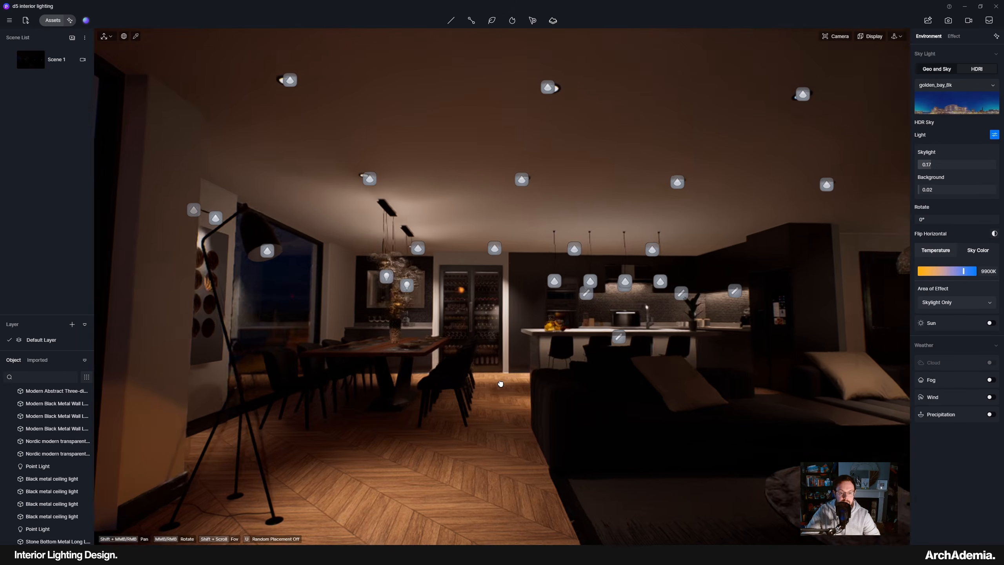
{"action": "right_click_drag", "start_coordinate": [500, 383], "coordinate": [426, 378], "text": "shift"}
{"action": "scroll", "coordinate": [387, 330], "scroll_direction": "up", "scroll_amount": 3}
{"action": "scroll", "coordinate": [387, 330], "scroll_direction": "down", "scroll_amount": 3}
{"action": "right_click_drag", "start_coordinate": [340, 327], "coordinate": [394, 330], "text": "shift"}
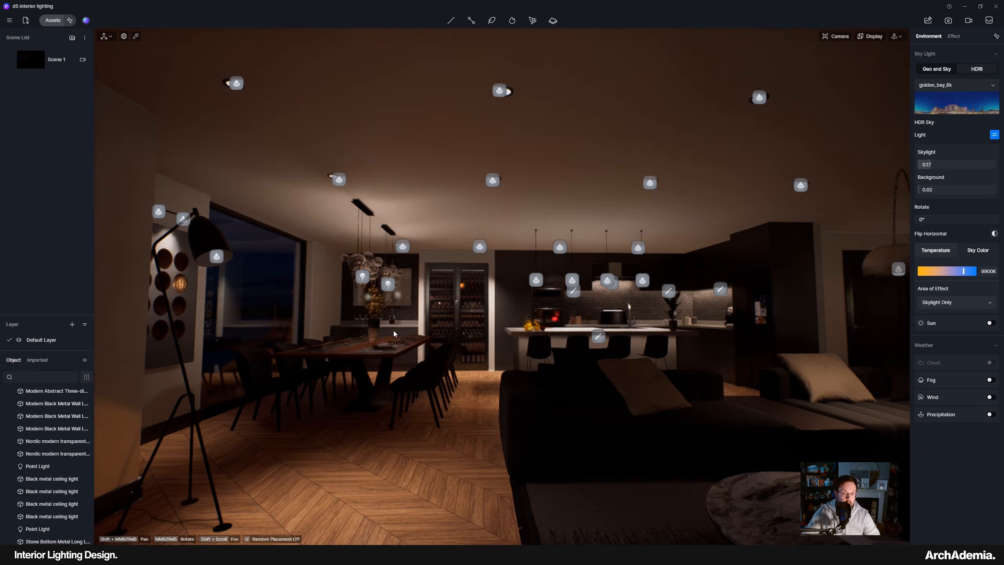
{"action": "scroll", "coordinate": [387, 329], "scroll_direction": "up", "scroll_amount": 5}
{"action": "scroll", "coordinate": [334, 347], "scroll_direction": "down", "scroll_amount": 6}
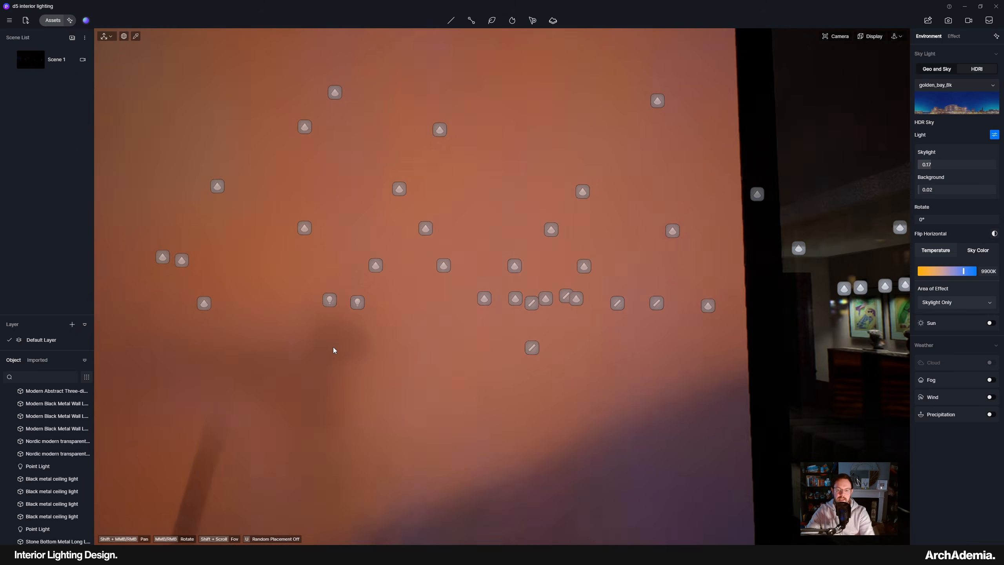
{"action": "scroll", "coordinate": [502, 383], "scroll_direction": "up", "scroll_amount": 1}
{"action": "scroll", "coordinate": [502, 382], "scroll_direction": "up", "scroll_amount": 2}
Place the blue-grey abstract Black Metal Frame Hanging Picture from the wall decorations models beneath the picture light between the windows
{"action": "right_click_drag", "start_coordinate": [493, 380], "coordinate": [554, 470]}
{"action": "scroll", "coordinate": [486, 389], "scroll_direction": "up", "scroll_amount": 6}
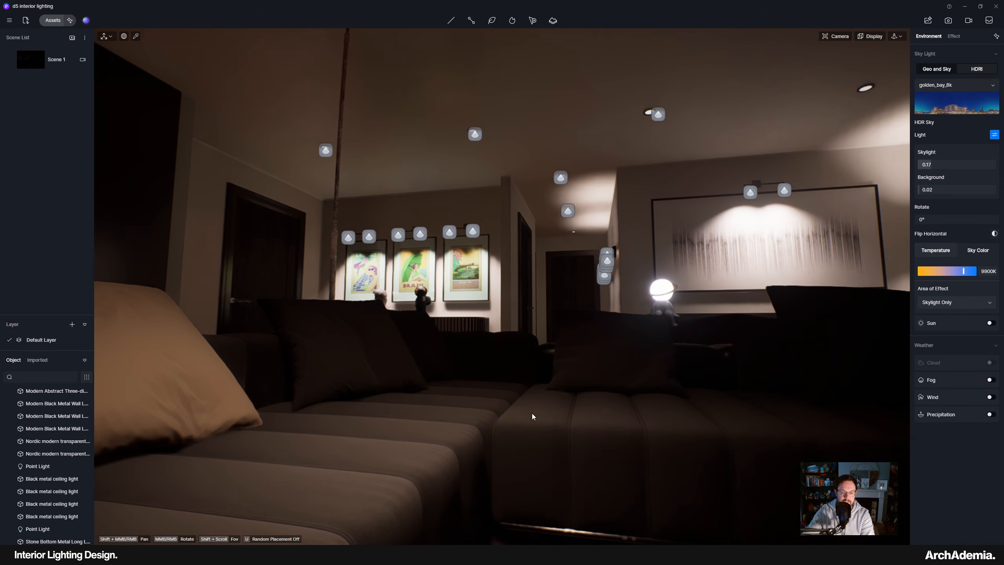
{"action": "right_click_drag", "start_coordinate": [531, 413], "coordinate": [630, 260]}
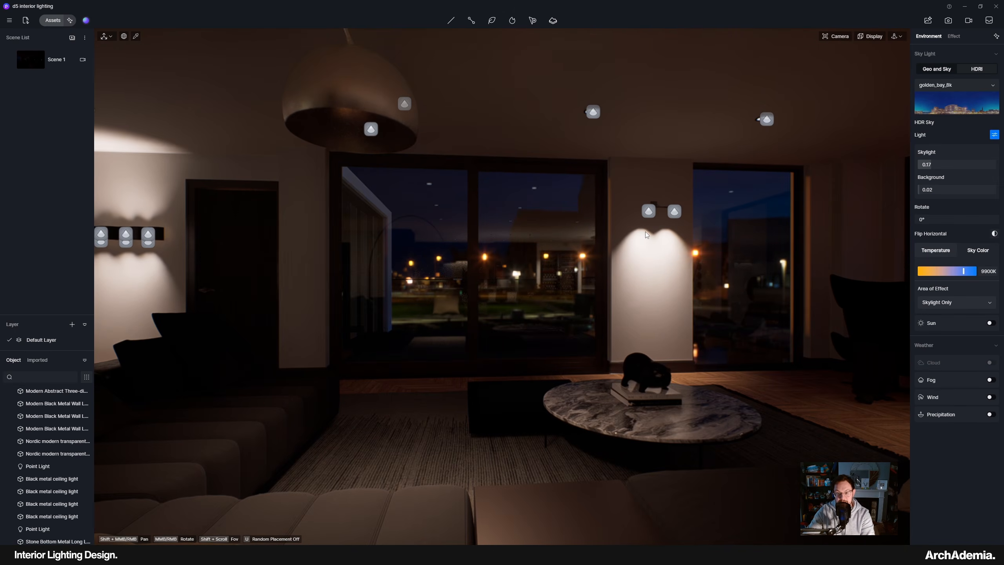
{"action": "scroll", "coordinate": [645, 234], "scroll_direction": "up", "scroll_amount": 10}
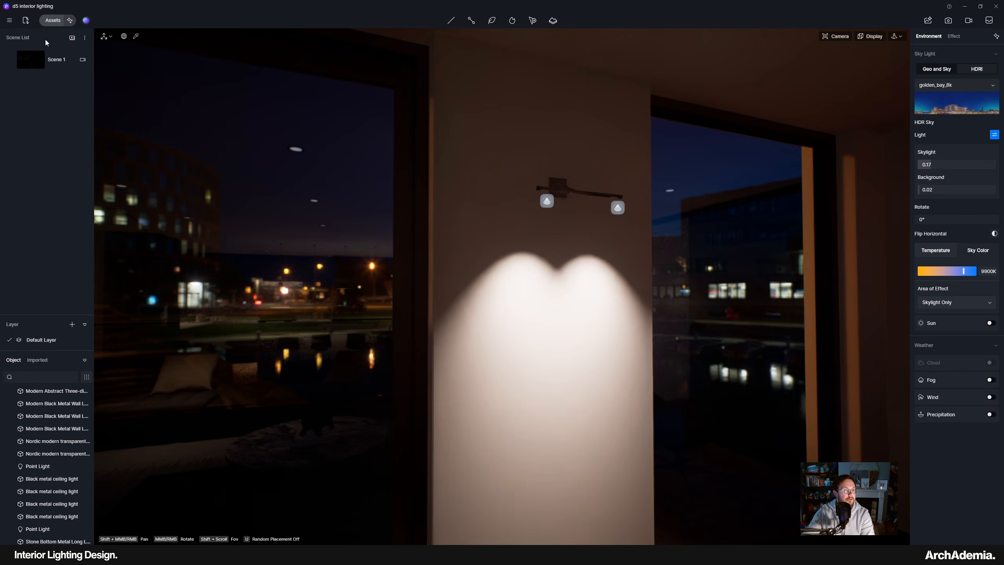
{"action": "left_click", "coordinate": [52, 20]}
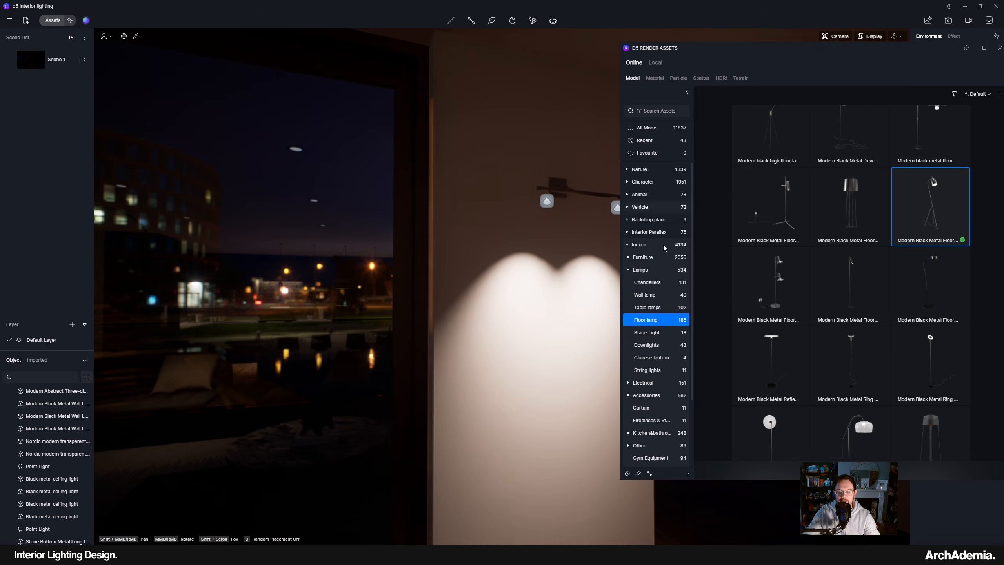
{"action": "left_click", "coordinate": [653, 393]}
{"action": "left_click", "coordinate": [652, 332]}
{"action": "scroll", "coordinate": [237, 279], "scroll_direction": "down", "scroll_amount": 3}
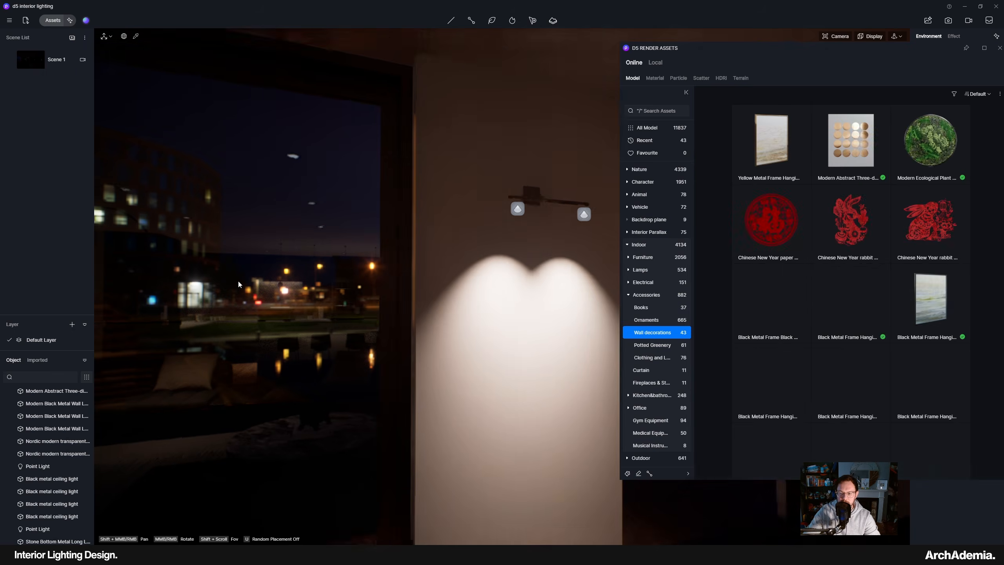
{"action": "scroll", "coordinate": [494, 358], "scroll_direction": "up", "scroll_amount": 1}
{"action": "left_click", "coordinate": [863, 309]}
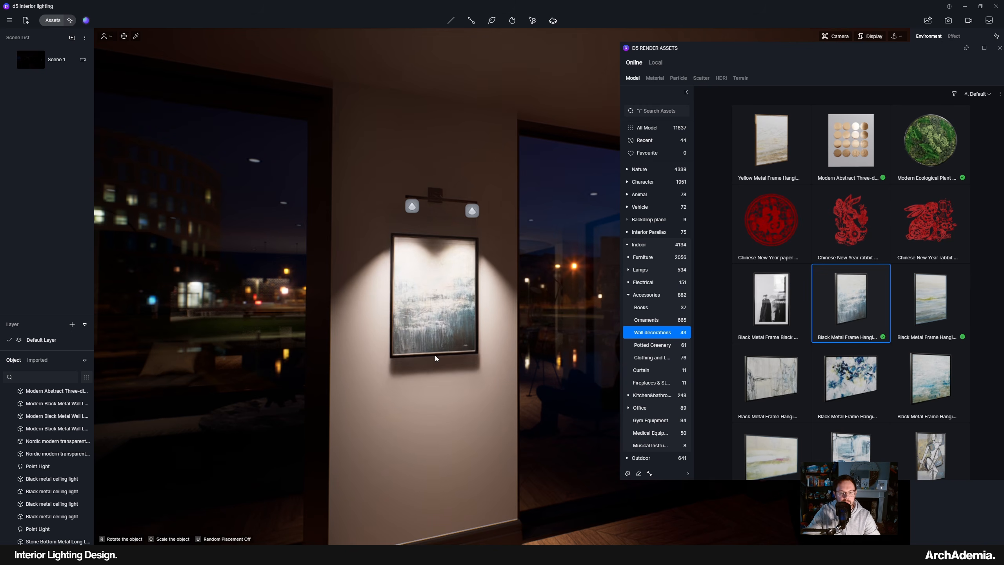
{"action": "left_click", "coordinate": [434, 355]}
{"action": "left_click", "coordinate": [999, 48]}
Enlarge the framed picture to 67 × 665 × 905 and position it at X 1265, Y 15544, Z 15330
{"action": "mouse_move", "coordinate": [924, 212]}
{"action": "left_mouse_down"}
{"action": "mouse_move", "coordinate": [944, 212]}
{"action": "mouse_move", "coordinate": [932, 211]}
{"action": "left_mouse_up"}
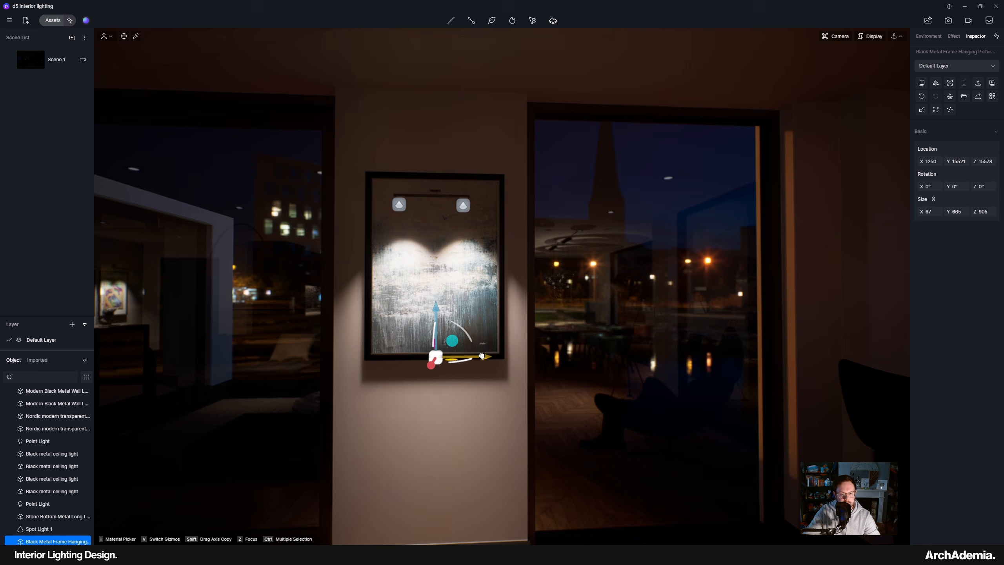
{"action": "left_click_drag", "start_coordinate": [481, 356], "coordinate": [477, 356]}
{"action": "left_click_drag", "start_coordinate": [432, 319], "coordinate": [431, 370]}
{"action": "right_click_drag", "start_coordinate": [373, 327], "coordinate": [496, 333]}
{"action": "left_click_drag", "start_coordinate": [441, 396], "coordinate": [443, 398]}
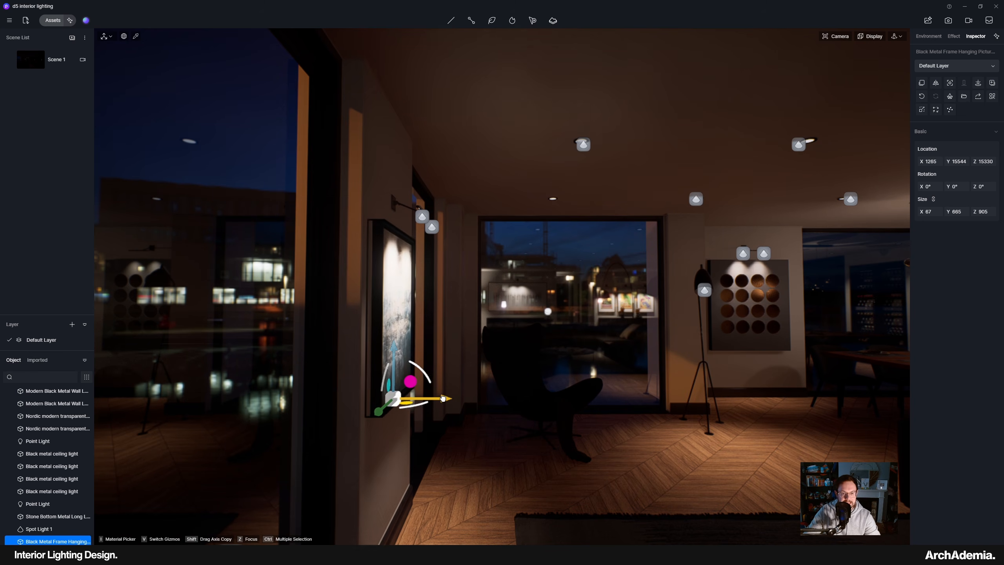
Examine the new wall picture and the whole open-plan room's lighting from the window side and the sofa
{"action": "scroll", "coordinate": [450, 395], "scroll_direction": "down", "scroll_amount": 2}
{"action": "scroll", "coordinate": [539, 386], "scroll_direction": "down", "scroll_amount": 5}
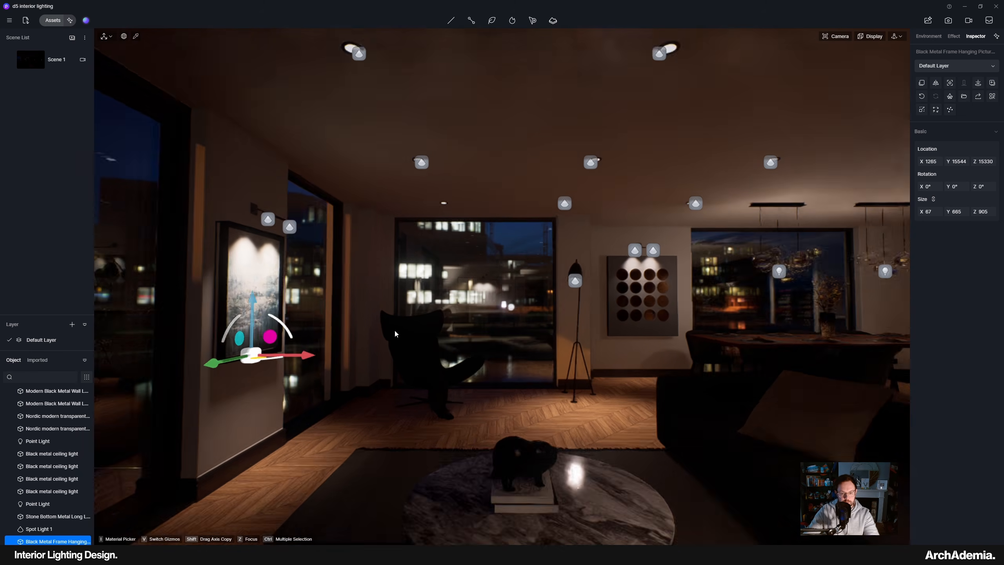
{"action": "scroll", "coordinate": [496, 397], "scroll_direction": "down", "scroll_amount": 2}
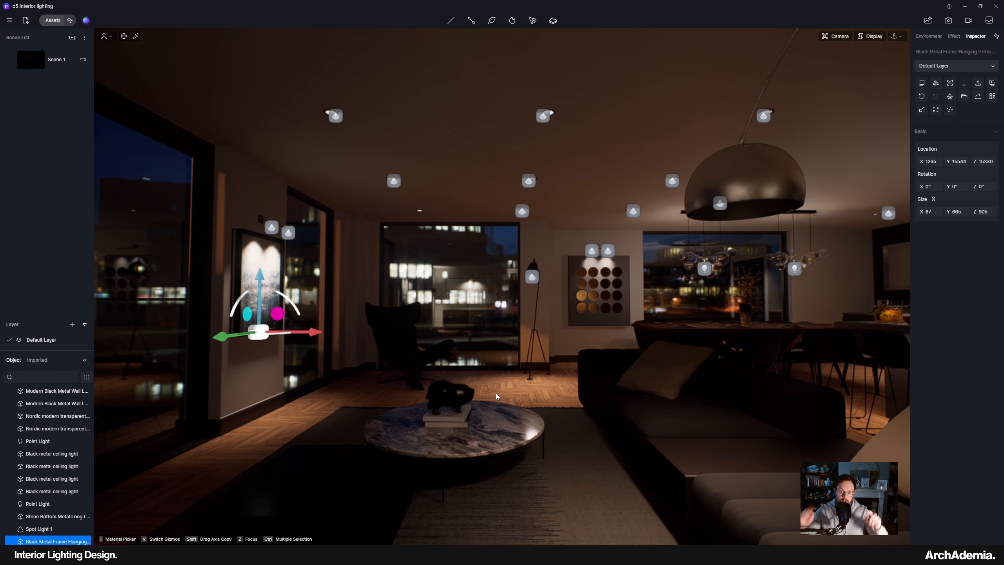
{"action": "scroll", "coordinate": [498, 233], "scroll_direction": "down", "scroll_amount": 5}
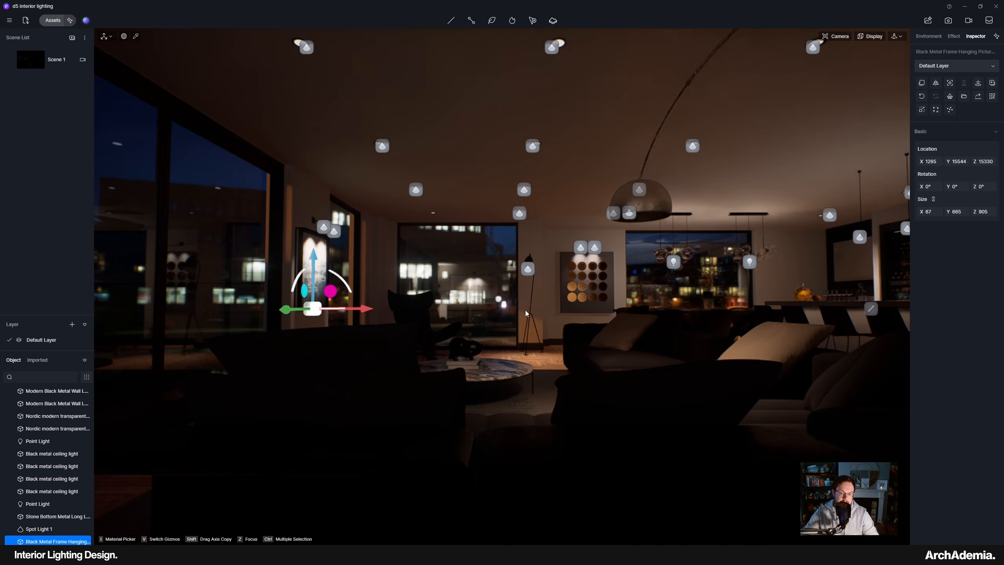
{"action": "middle_click_drag", "start_coordinate": [505, 365], "coordinate": [401, 388]}
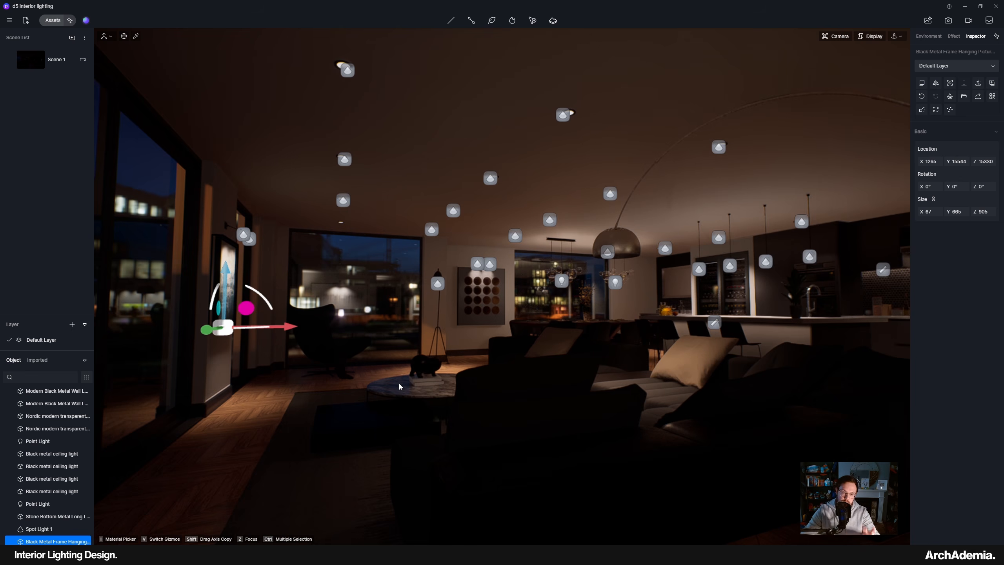
{"action": "scroll", "coordinate": [400, 387], "scroll_direction": "up", "scroll_amount": 6}
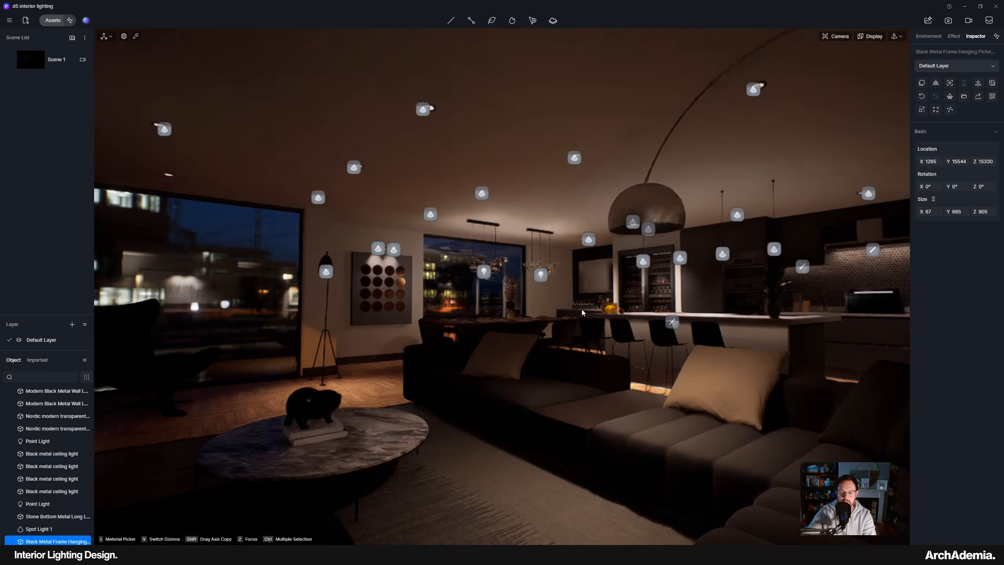
{"action": "middle_click_drag", "start_coordinate": [579, 358], "coordinate": [399, 345]}
{"action": "right_click_drag", "start_coordinate": [399, 344], "coordinate": [461, 350]}
{"action": "scroll", "coordinate": [461, 350], "scroll_direction": "down", "scroll_amount": 3}
{"action": "scroll", "coordinate": [461, 350], "scroll_direction": "down", "scroll_amount": 2}
{"action": "scroll", "coordinate": [467, 347], "scroll_direction": "up", "scroll_amount": 2}
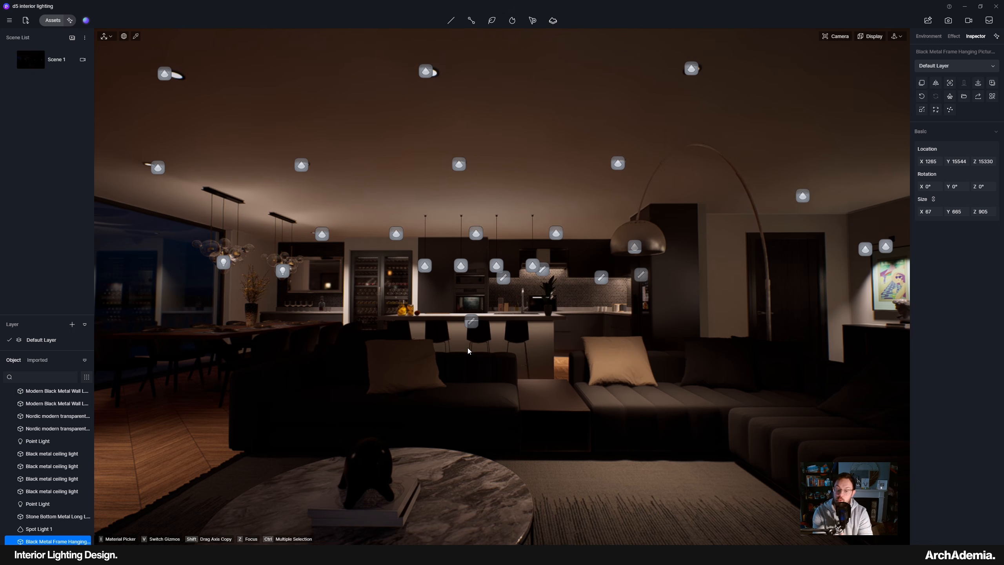
Sample the arc floor lamp's metal material to open its settings
{"action": "left_click", "coordinate": [136, 36]}
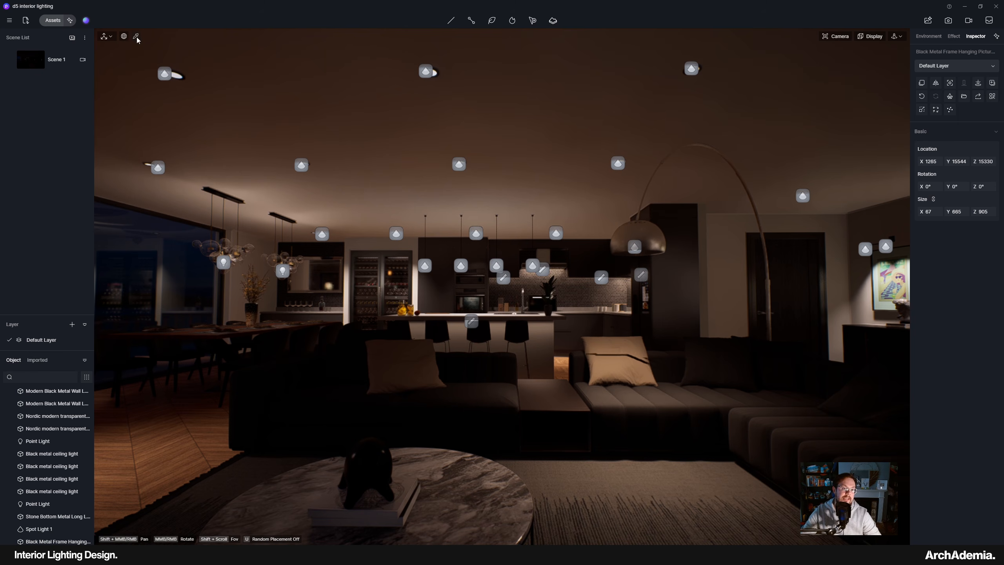
{"action": "left_click", "coordinate": [661, 237]}
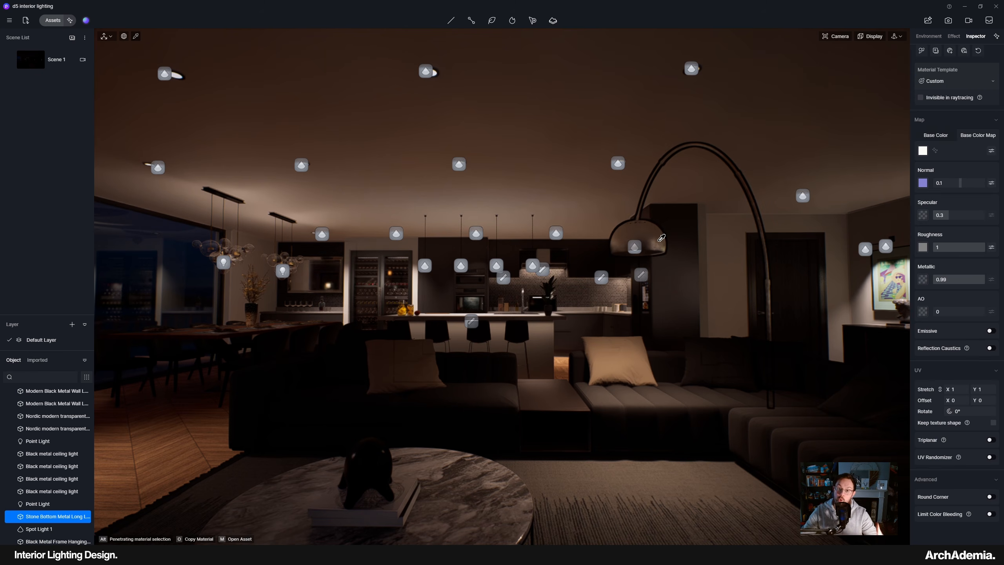